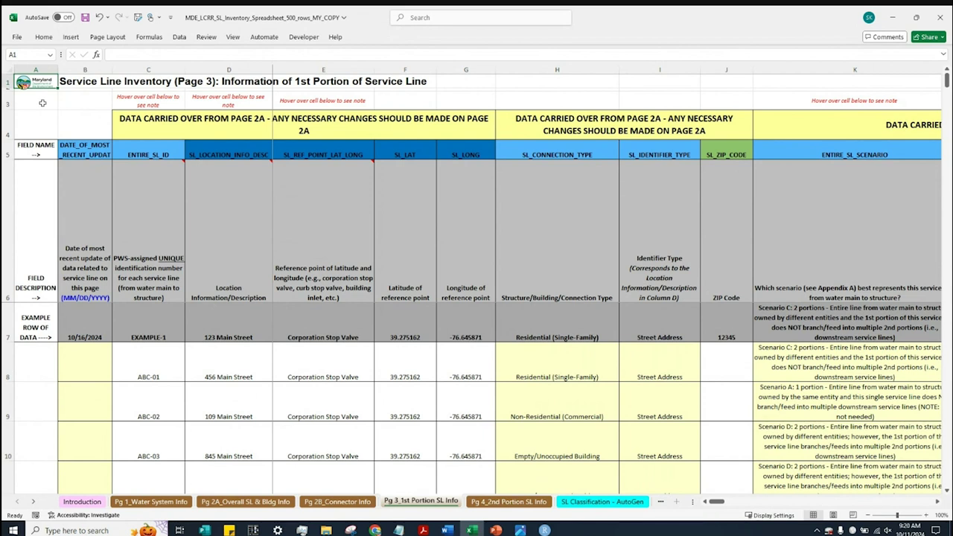
# Select columns C through U on the Page 3 sheet to highlight the data carried over from Page 2A.
pyautogui.click(119, 70)
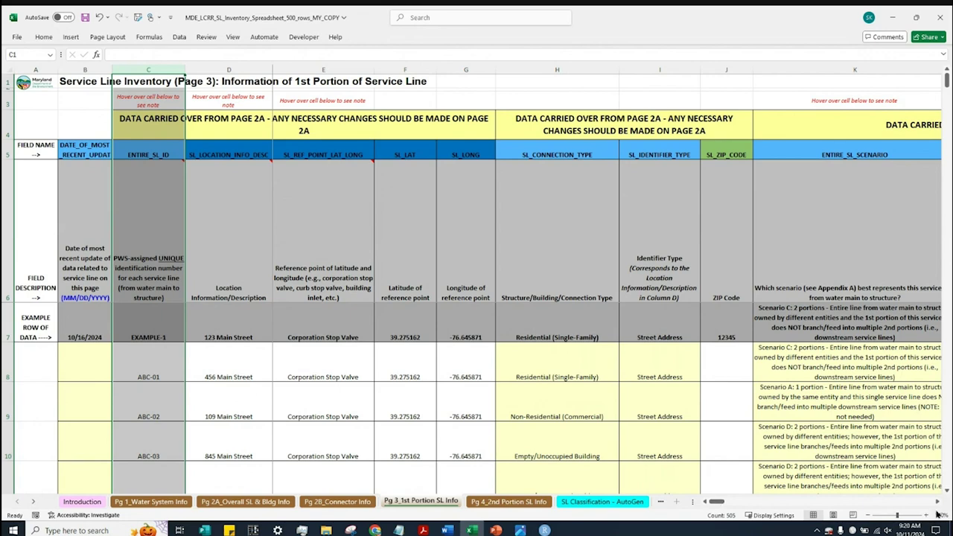
pyautogui.click(937, 501)
pyautogui.click(937, 504)
pyautogui.click(937, 504)
pyautogui.click(937, 504)
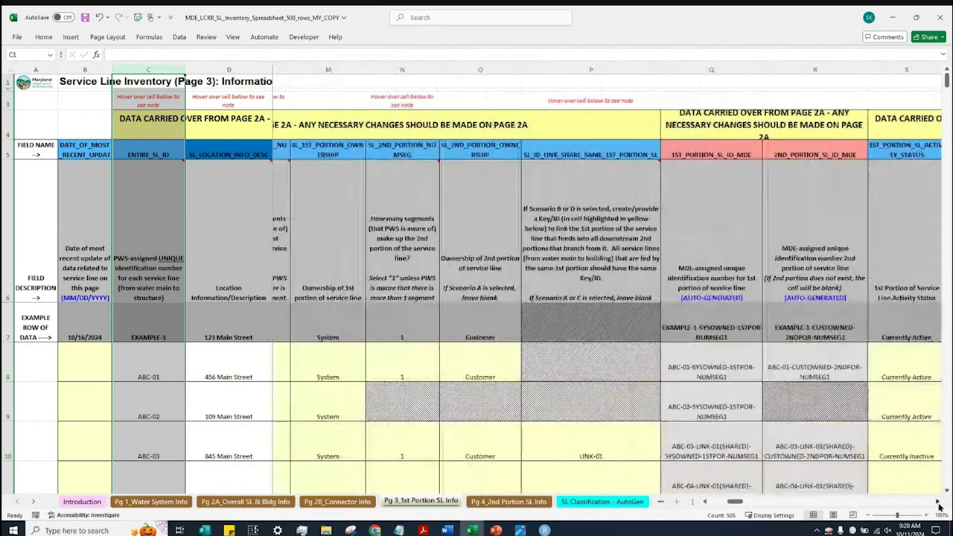
pyautogui.click(937, 503)
pyautogui.click(936, 504)
pyautogui.click(937, 504)
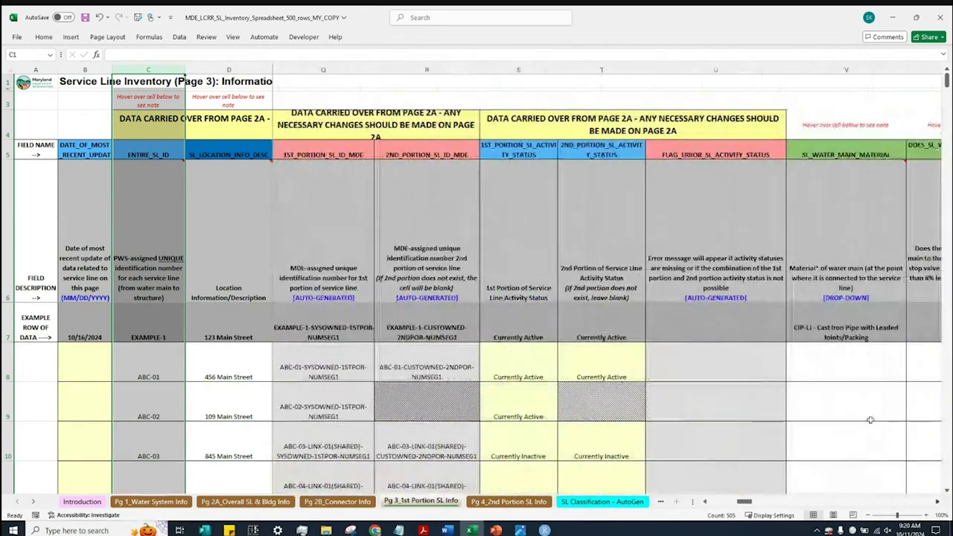
pyautogui.keyDown('shift'); pyautogui.click(689, 70); pyautogui.keyUp('shift')
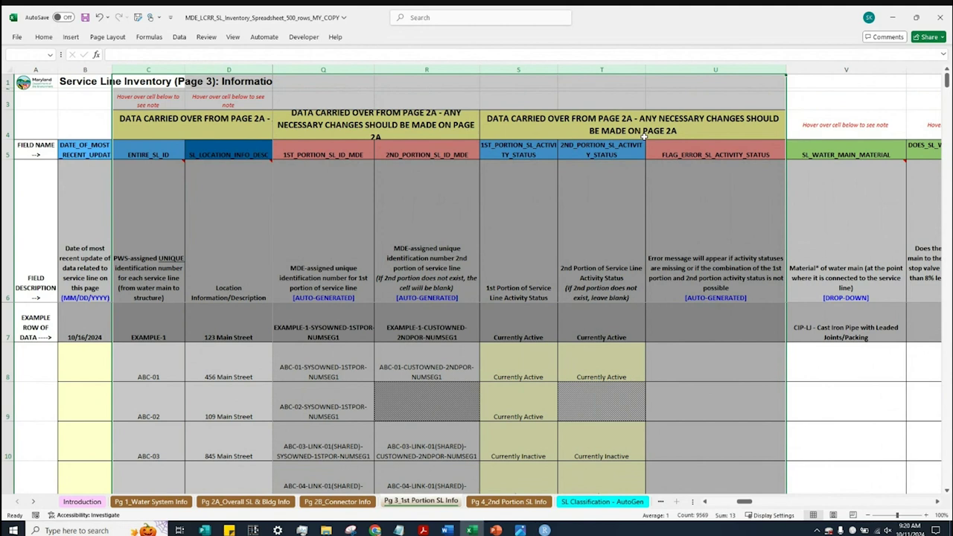
# Examine the carried-over data headings in row 4 of Page 3 and enlarge the sheet to 120%.
pyautogui.moveTo(748, 503); pyautogui.dragTo(717, 505)
pyautogui.click(5, 128)
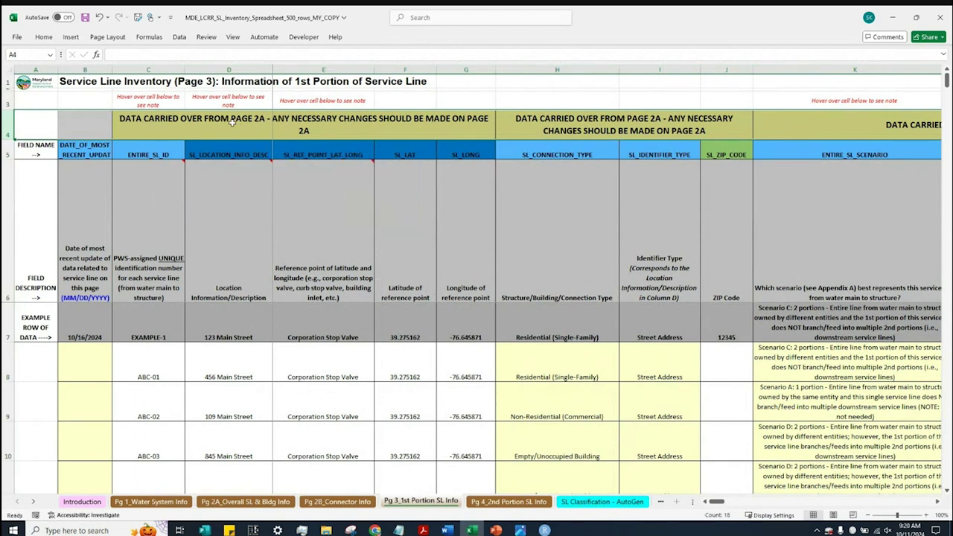
pyautogui.click(397, 129)
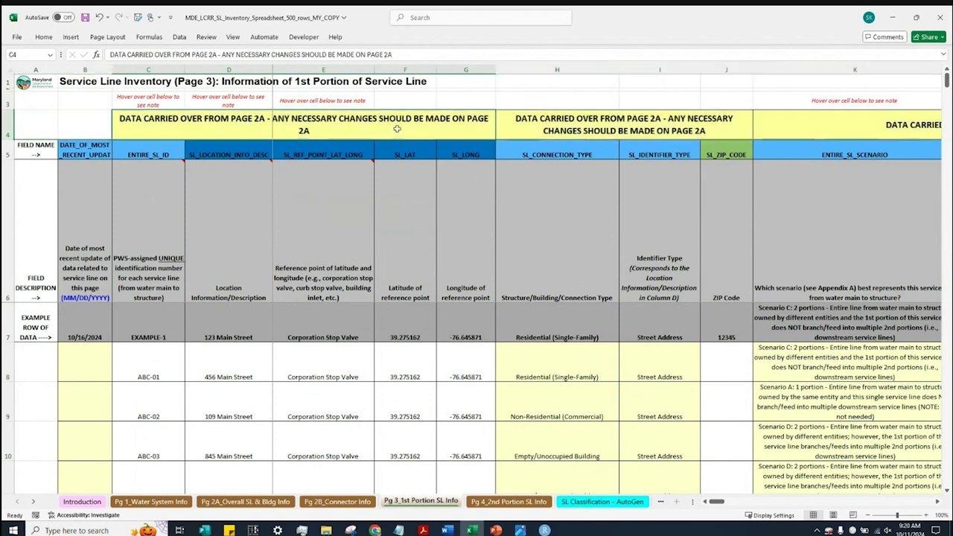
pyautogui.click(924, 515)
pyautogui.click(924, 515)
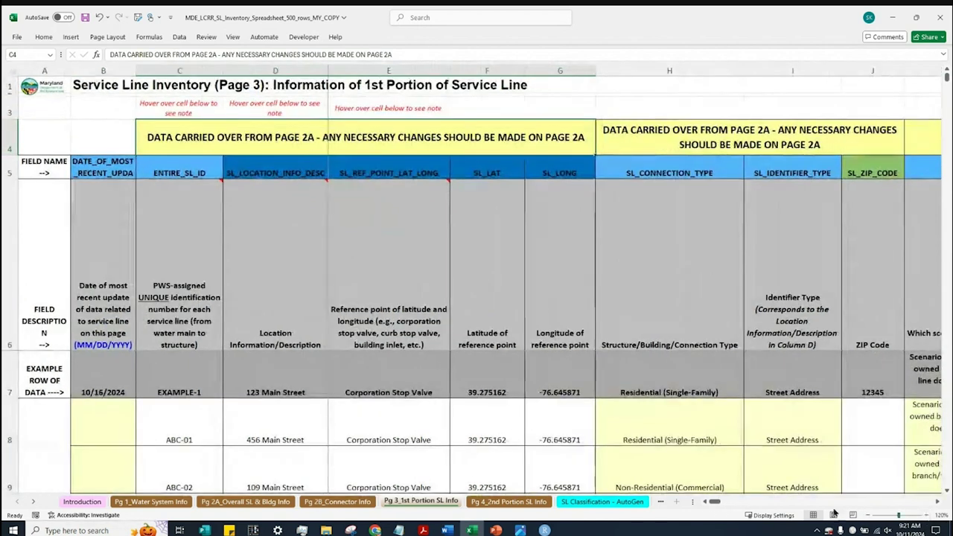
# Try to edit the service line ID in cell C8 directly on the Page 3 sheet.
pyautogui.doubleClick(196, 431)
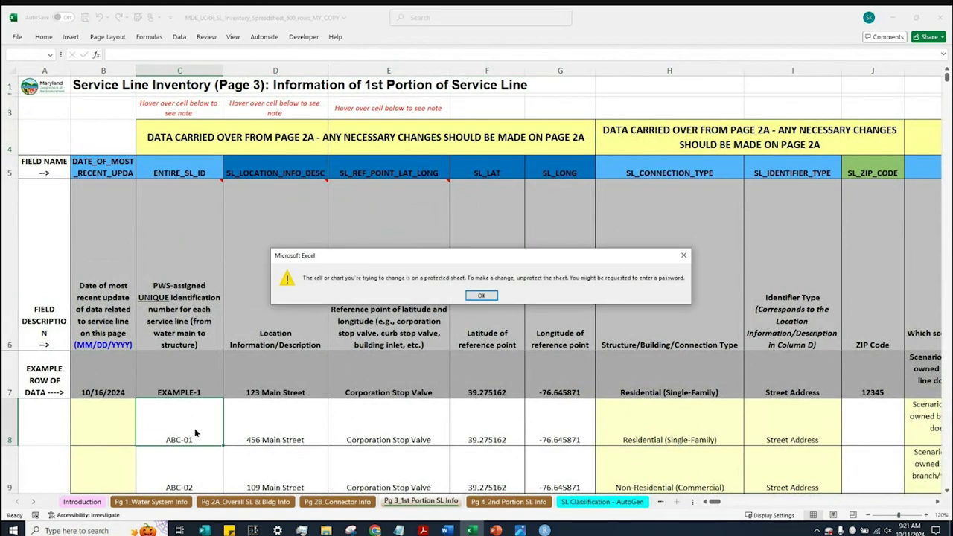
pyautogui.click(482, 296)
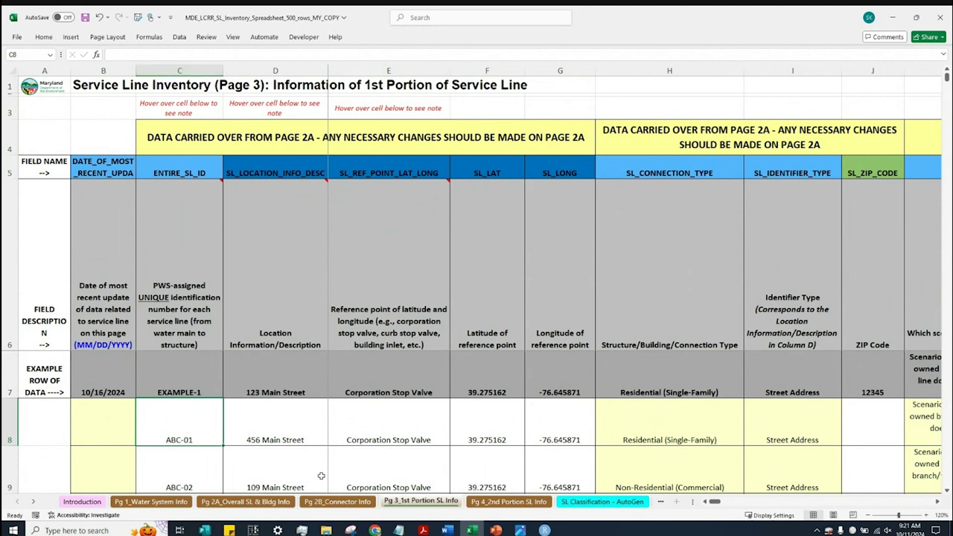
# Change the service line ID in cell C8 of Page 2A to ABC-01-NEW and check it on Page 3.
pyautogui.click(221, 506)
pyautogui.doubleClick(189, 398)
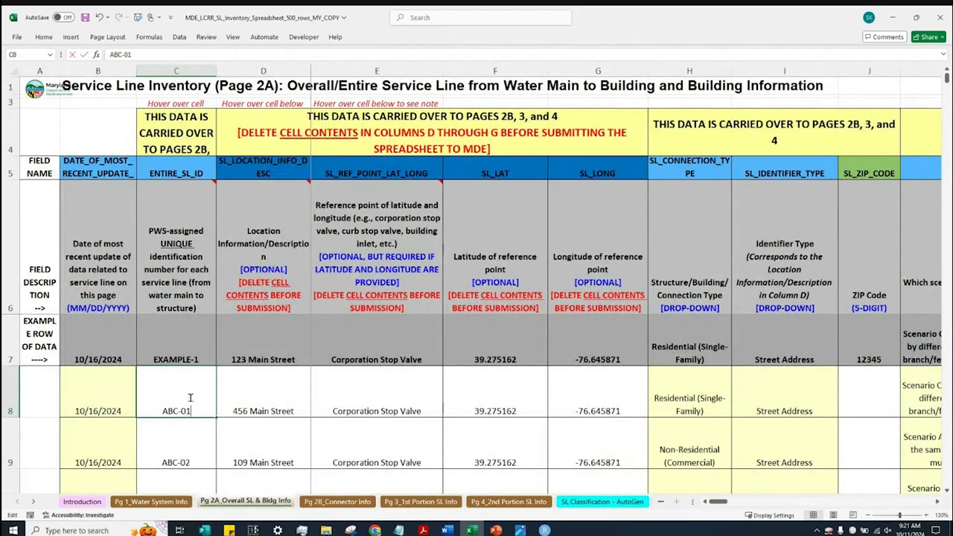
pyautogui.write('-NEW')
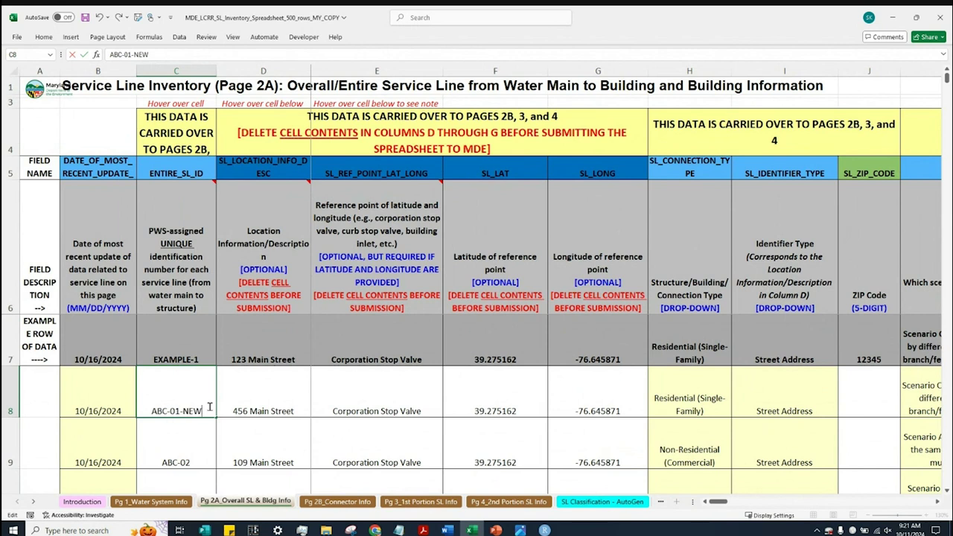
pyautogui.click(204, 439)
pyautogui.click(204, 399)
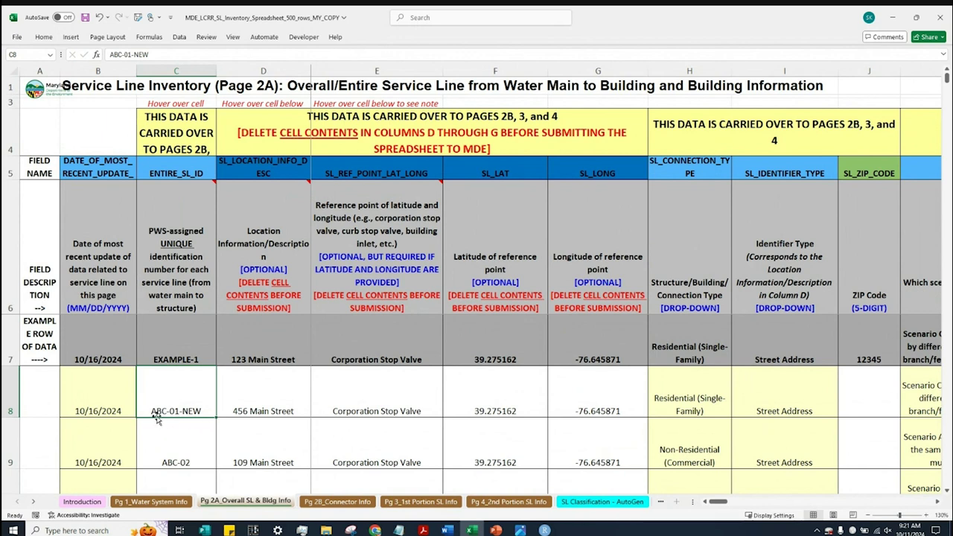
pyautogui.click(421, 501)
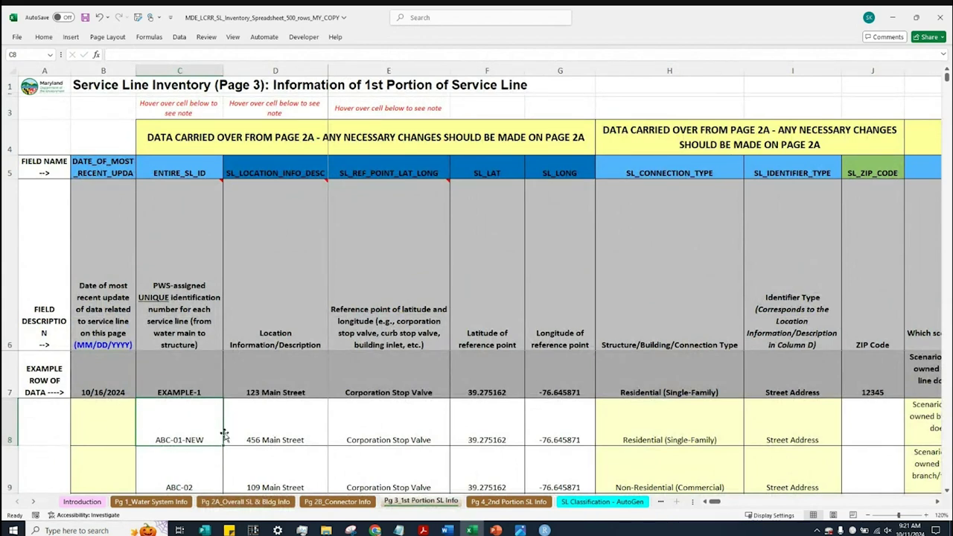
# Restore the service line ID in cell C8 of Page 2A to ABC-01 and return to Page 3.
pyautogui.click(245, 502)
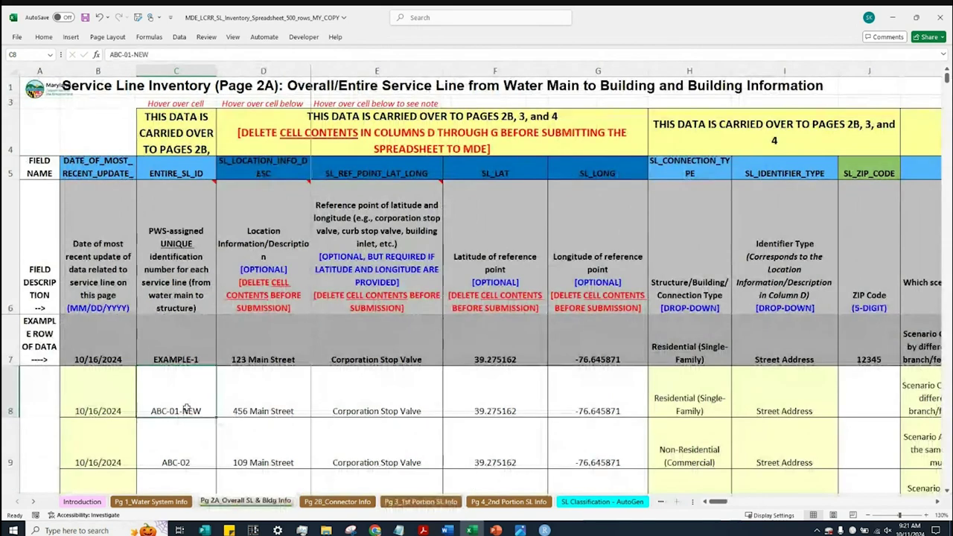
pyautogui.doubleClick(186, 410)
pyautogui.moveTo(183, 411); pyautogui.dragTo(211, 411)
pyautogui.press('BackSpace')
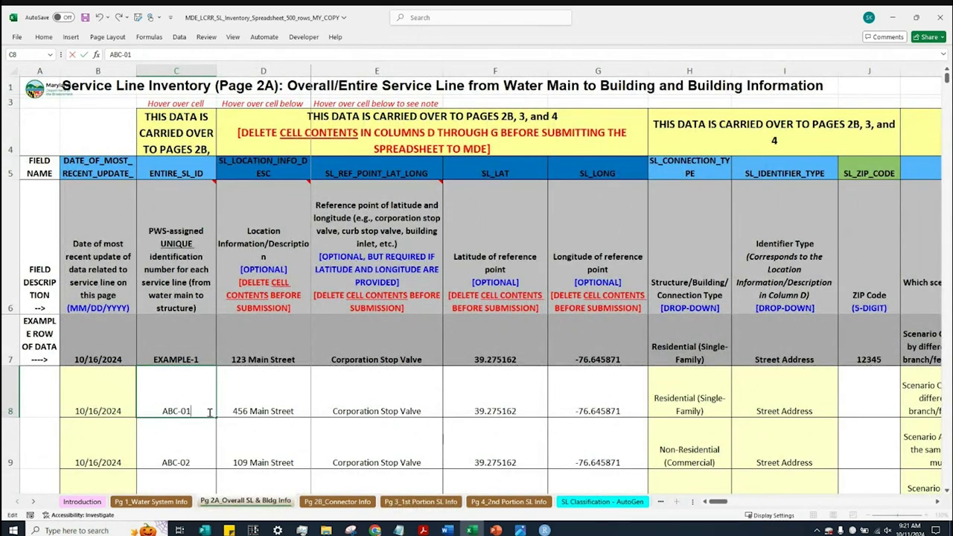
pyautogui.press('Return')
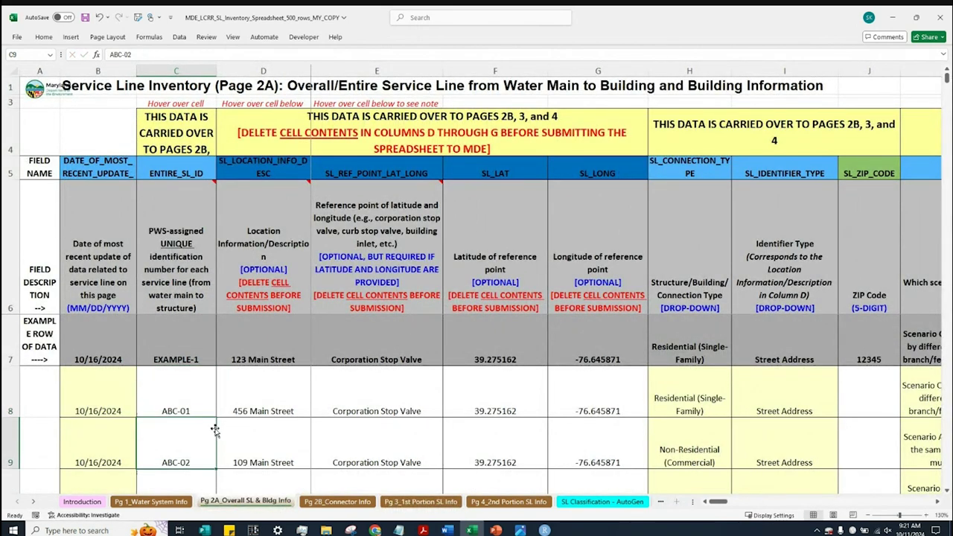
pyautogui.click(421, 502)
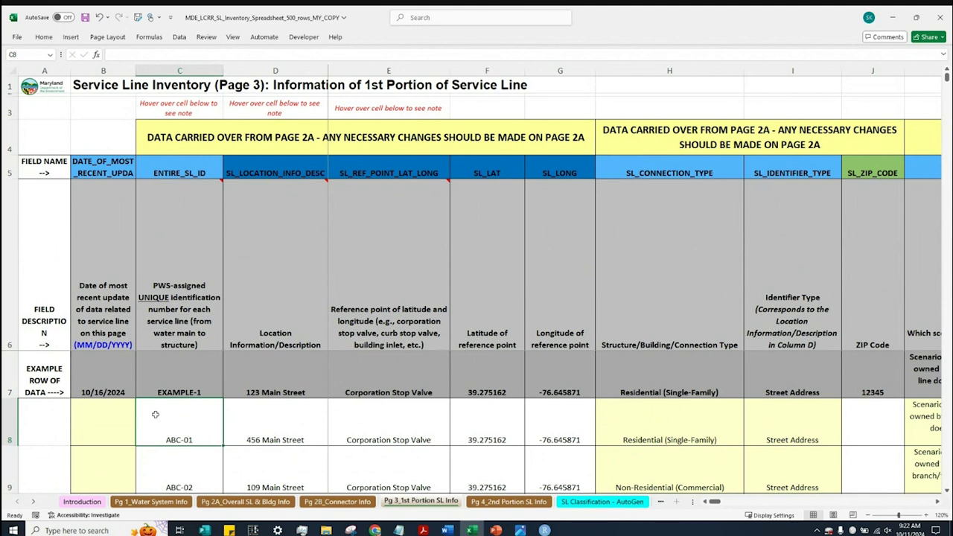
# Examine the most recent update date field in column B of Page 3 and its entry cell in row 8.
pyautogui.click(100, 421)
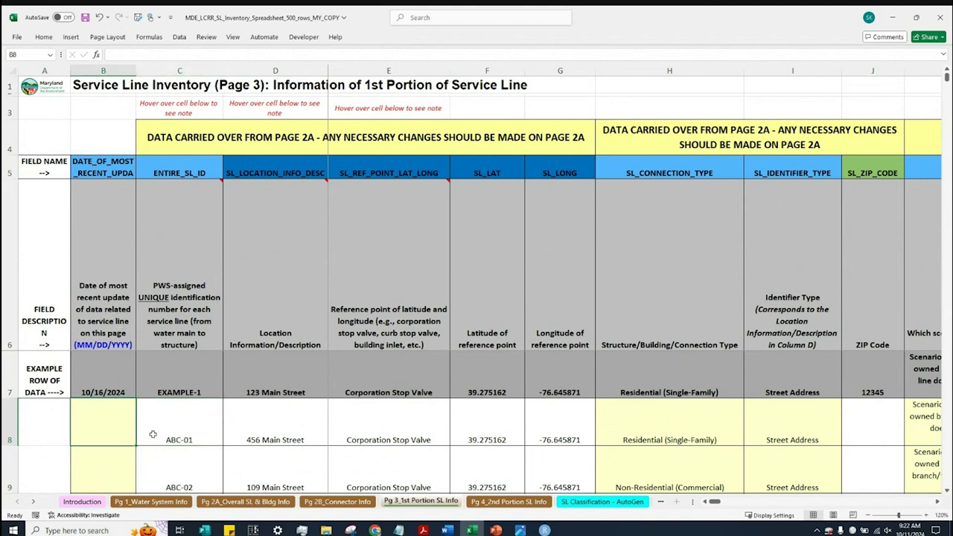
pyautogui.click(103, 70)
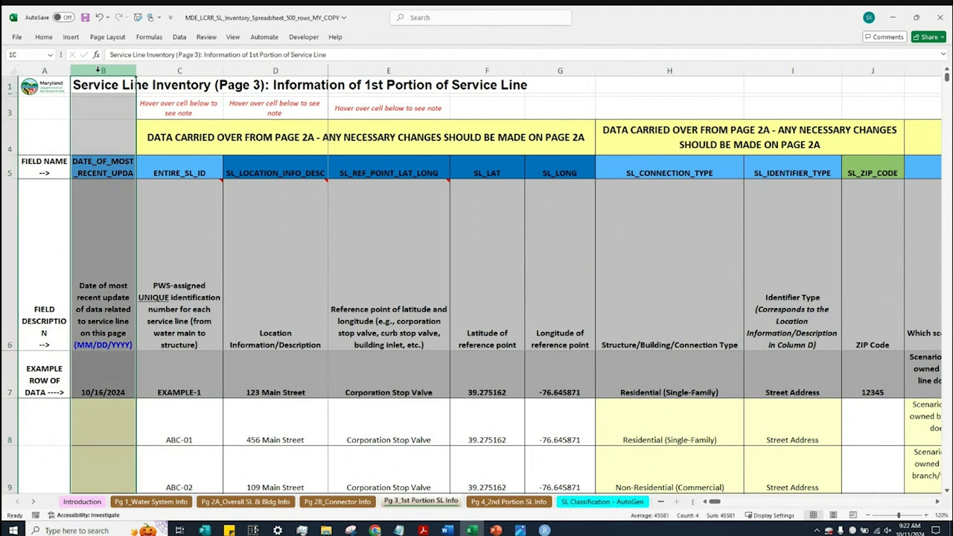
pyautogui.click(96, 326)
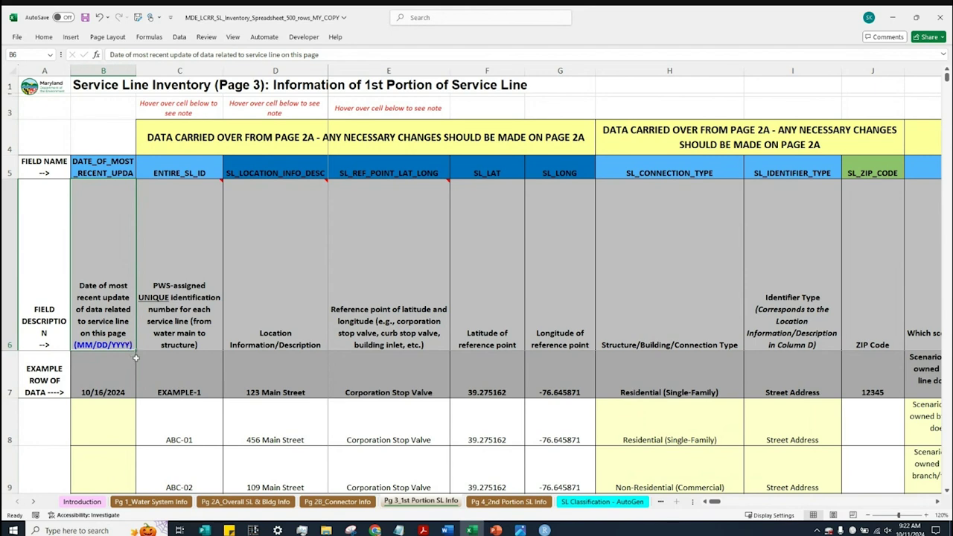
pyautogui.moveTo(174, 280)
pyautogui.click(91, 72)
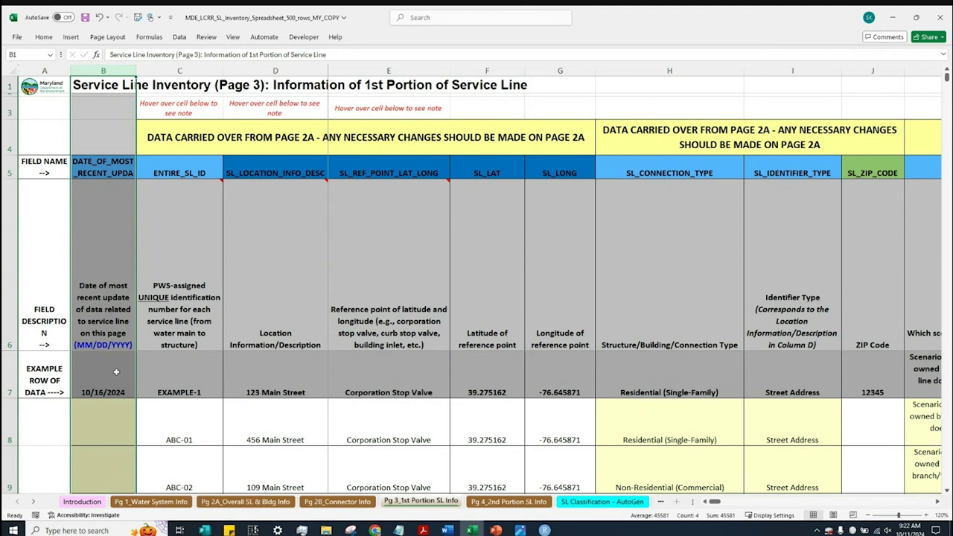
pyautogui.click(116, 424)
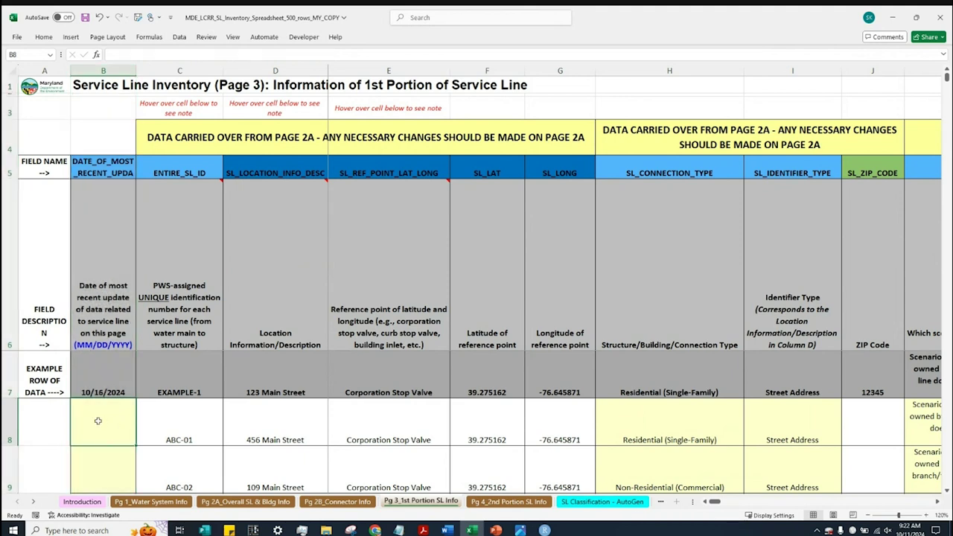
pyautogui.click(9, 409)
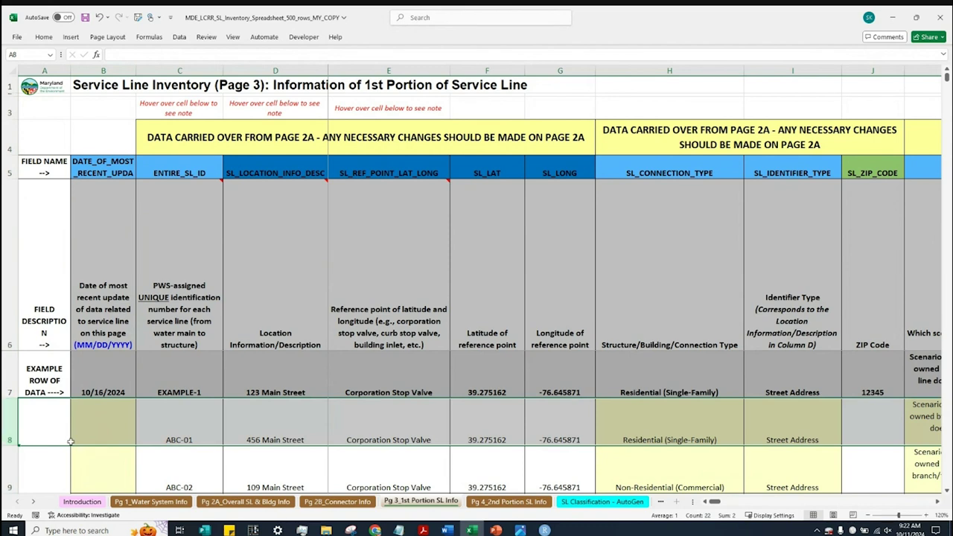
pyautogui.click(97, 436)
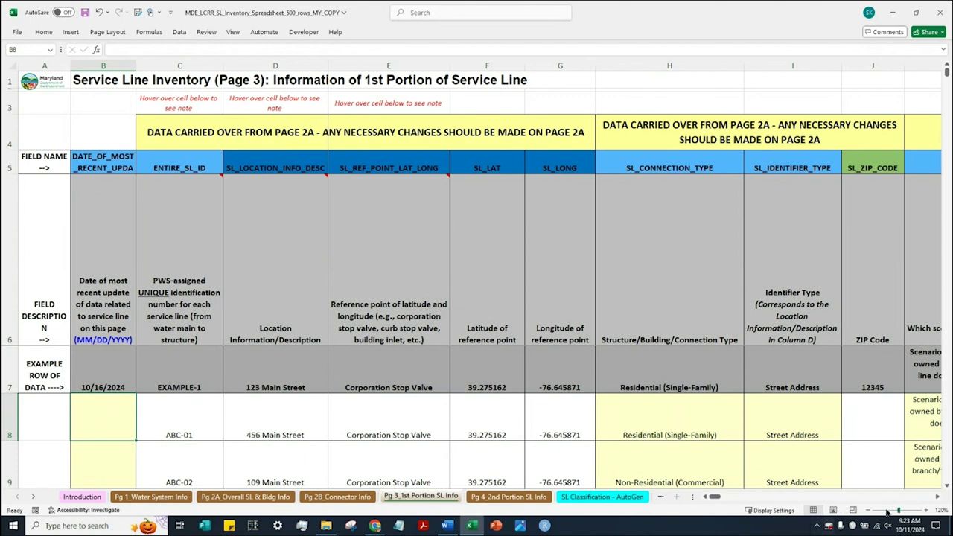
# Examine the current pipe material field in column Y, including its description and cell note, with the sheet enlarged to 130%.
pyautogui.click(940, 500)
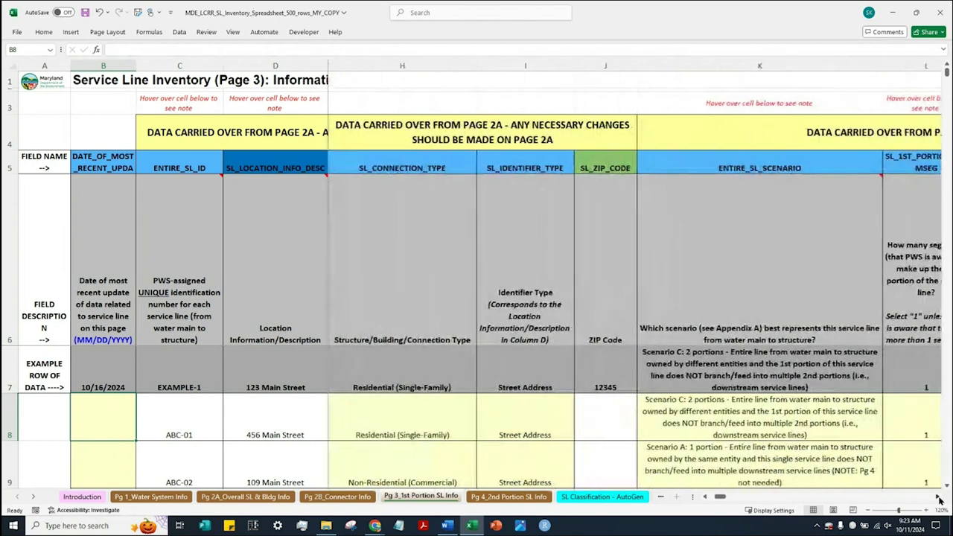
pyautogui.moveTo(939, 500); pyautogui.dragTo(939, 500)
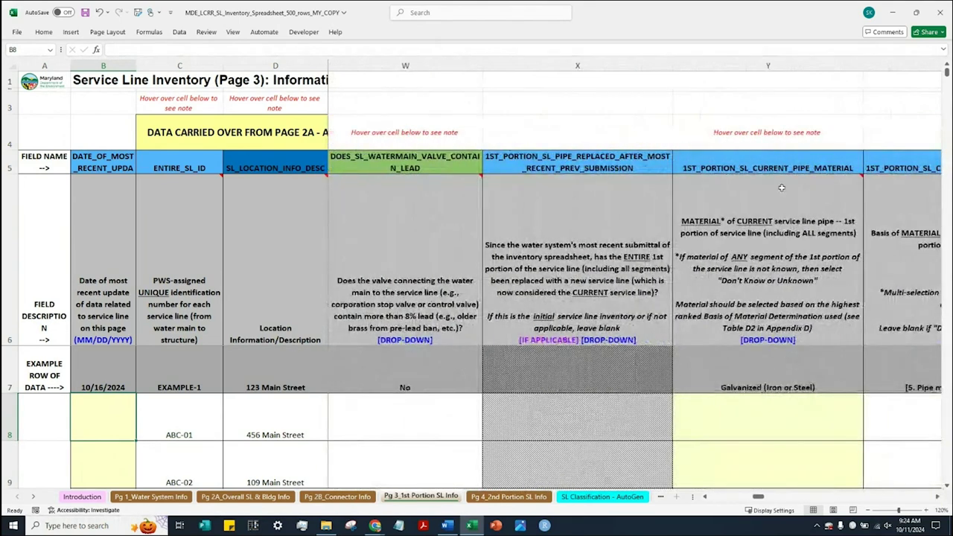
pyautogui.click(773, 64)
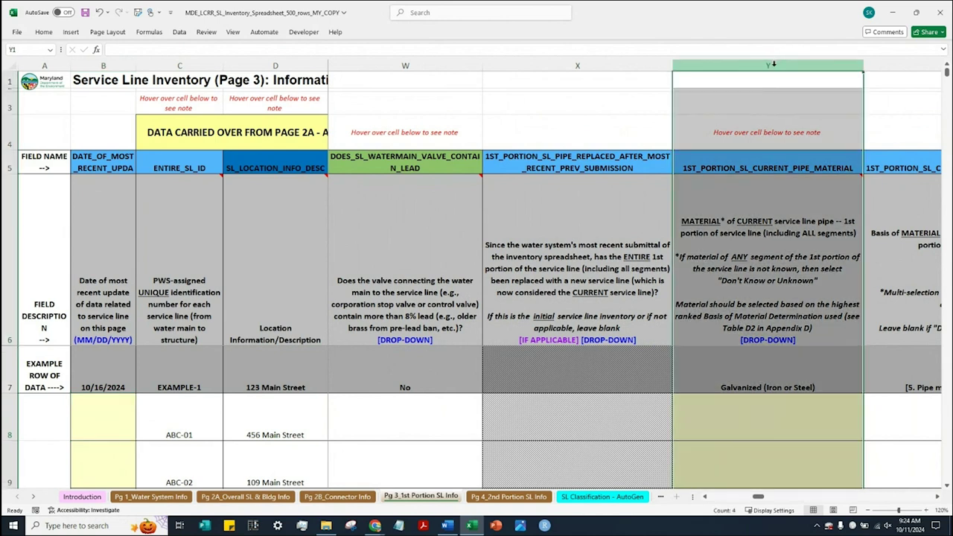
pyautogui.click(710, 246)
pyautogui.click(936, 496)
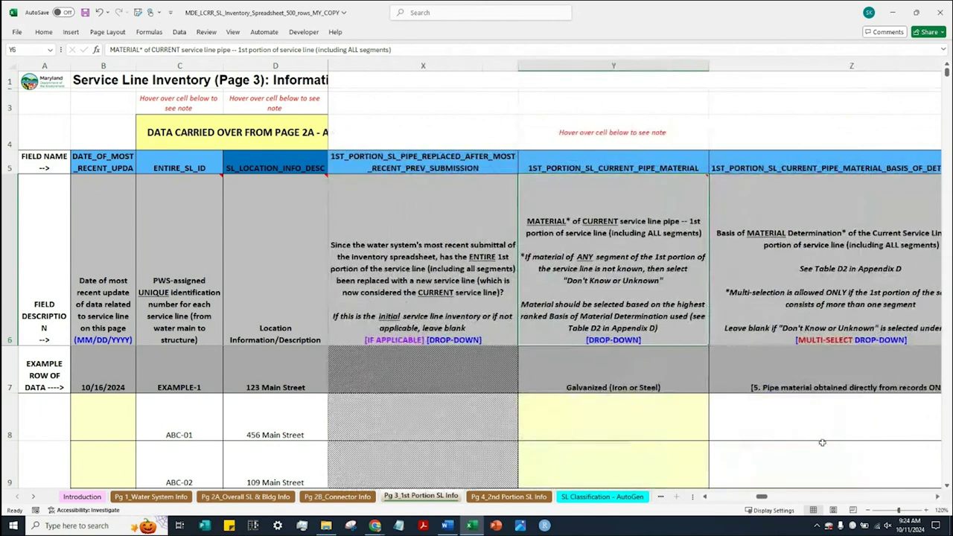
pyautogui.click(925, 510)
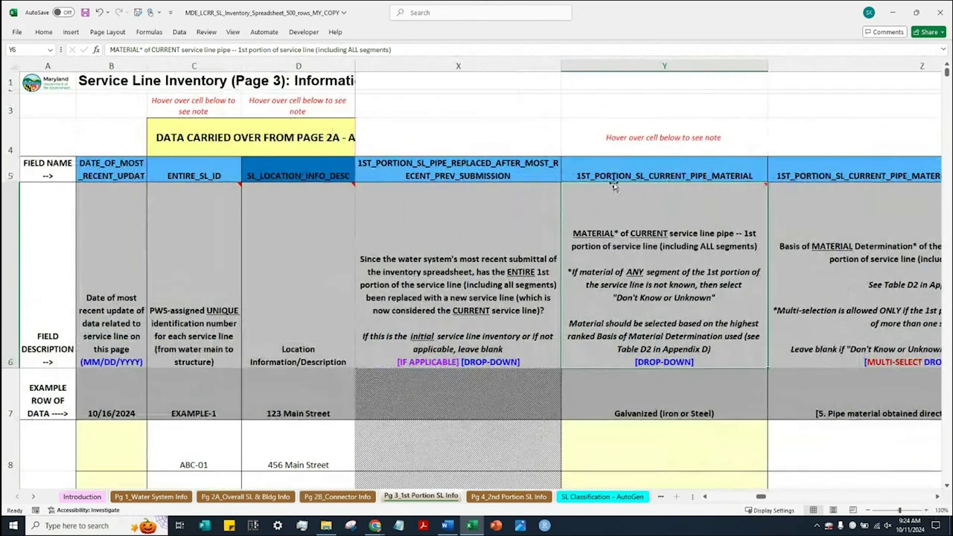
pyautogui.moveTo(578, 240)
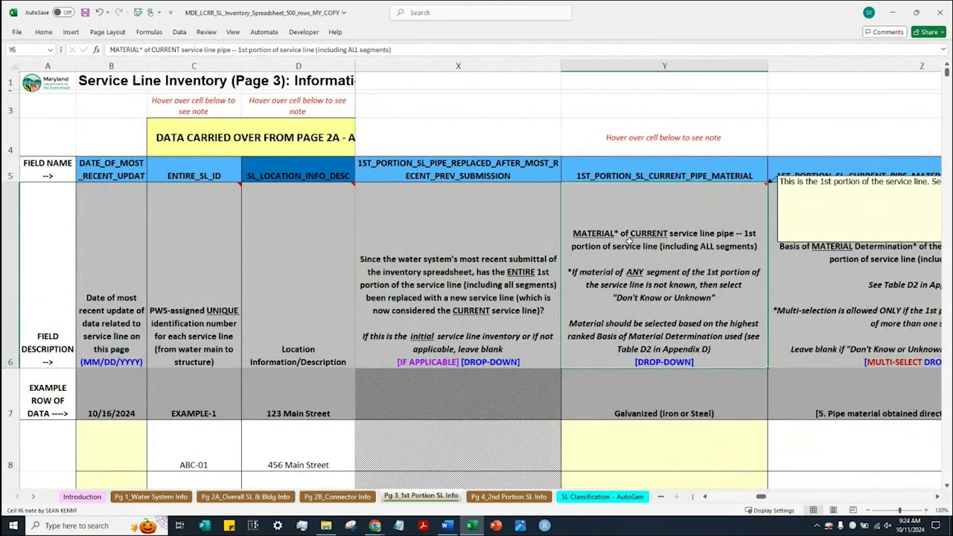
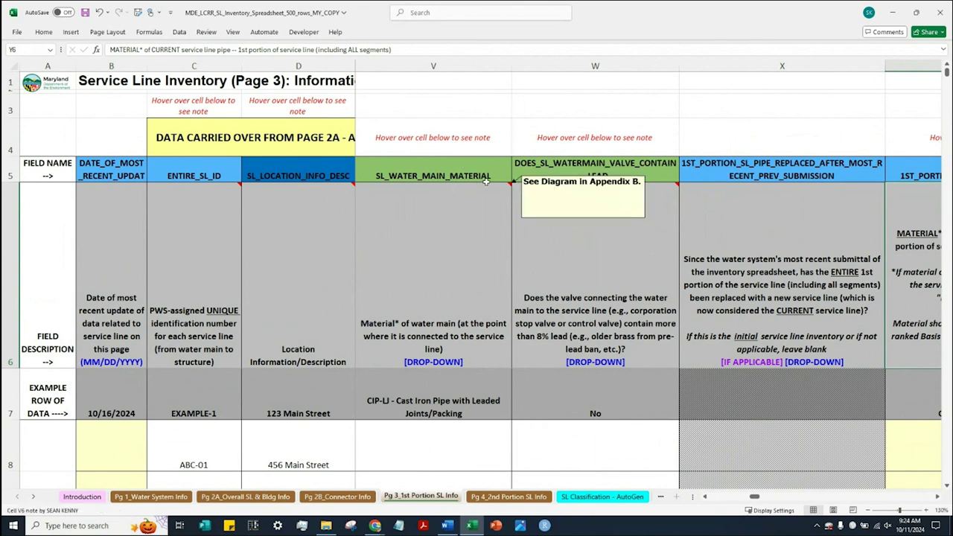
# Review the water main material and water main valve lead fields in columns V and W, including their cell notes.
pyautogui.moveTo(448, 65); pyautogui.dragTo(545, 69)
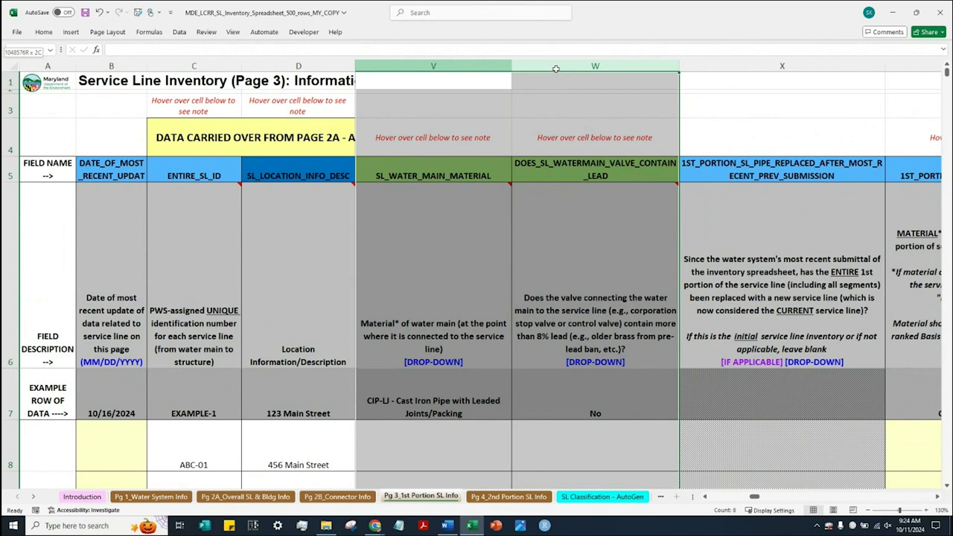
pyautogui.click(480, 170)
pyautogui.click(450, 306)
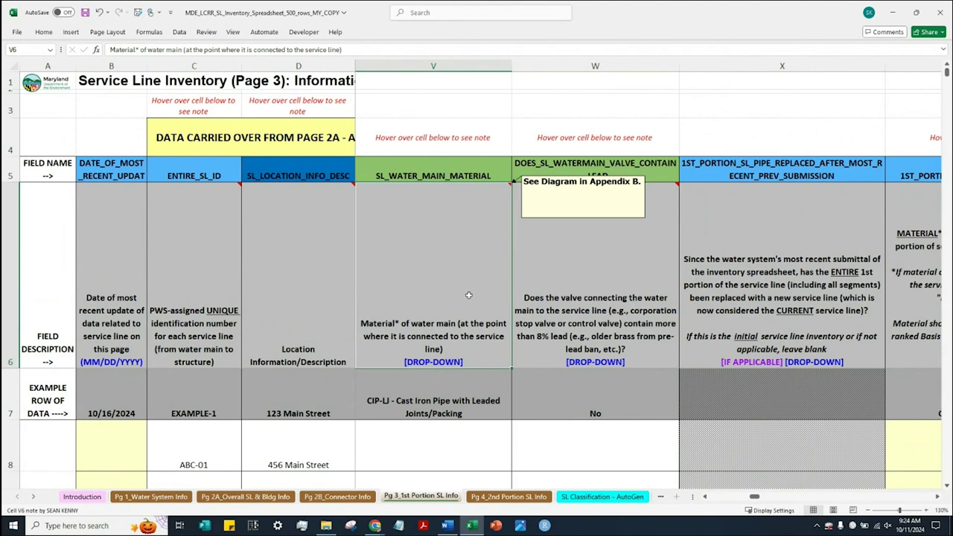
pyautogui.click(594, 271)
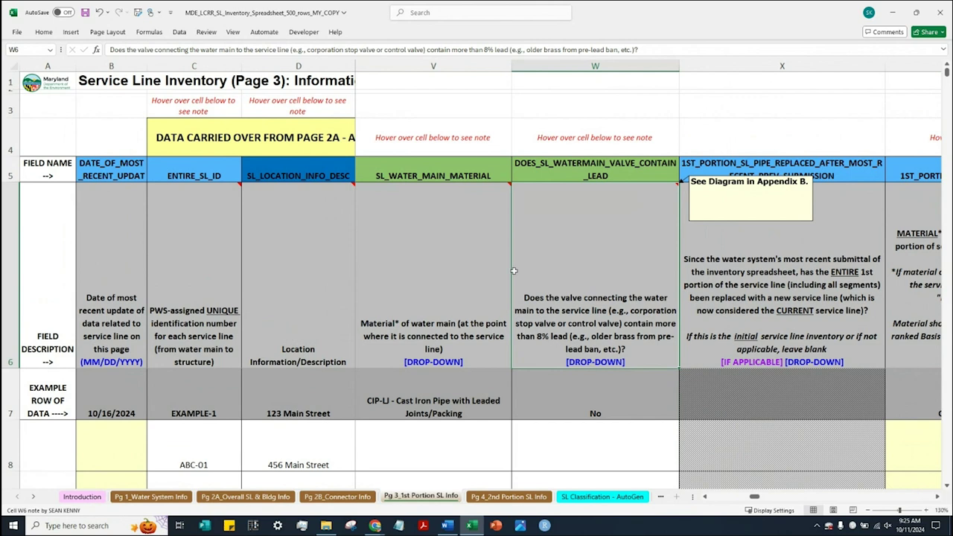
pyautogui.moveTo(461, 169); pyautogui.dragTo(549, 169)
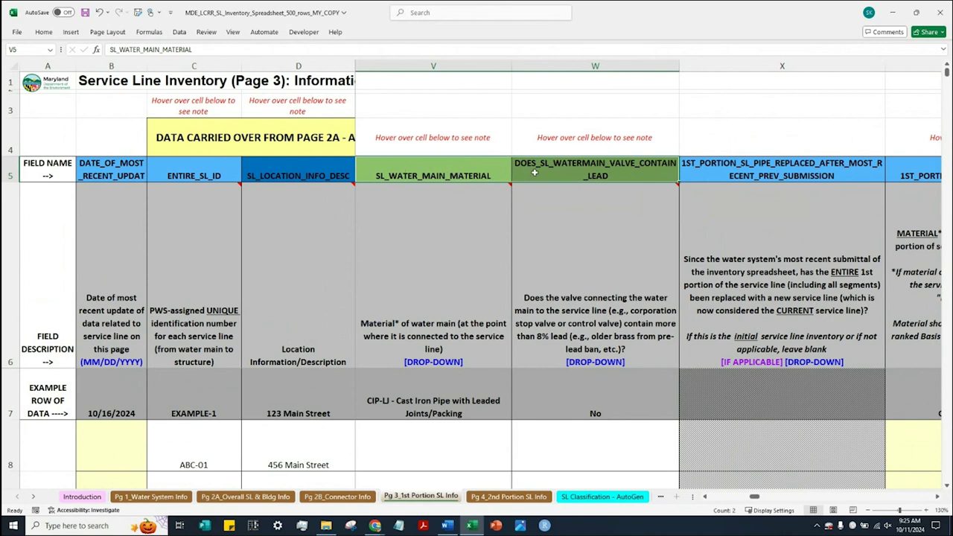
# Look up the green field colour in the Introduction sheet's colour-coded legend and return to field names V5 and W5 on Page 3.
pyautogui.moveTo(475, 172); pyautogui.dragTo(530, 171)
pyautogui.moveTo(514, 199)
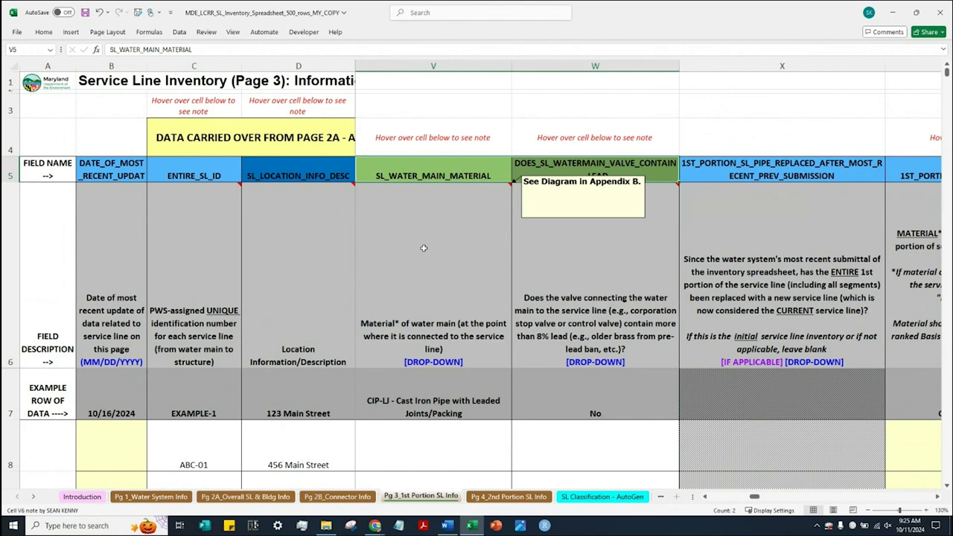
pyautogui.click(82, 496)
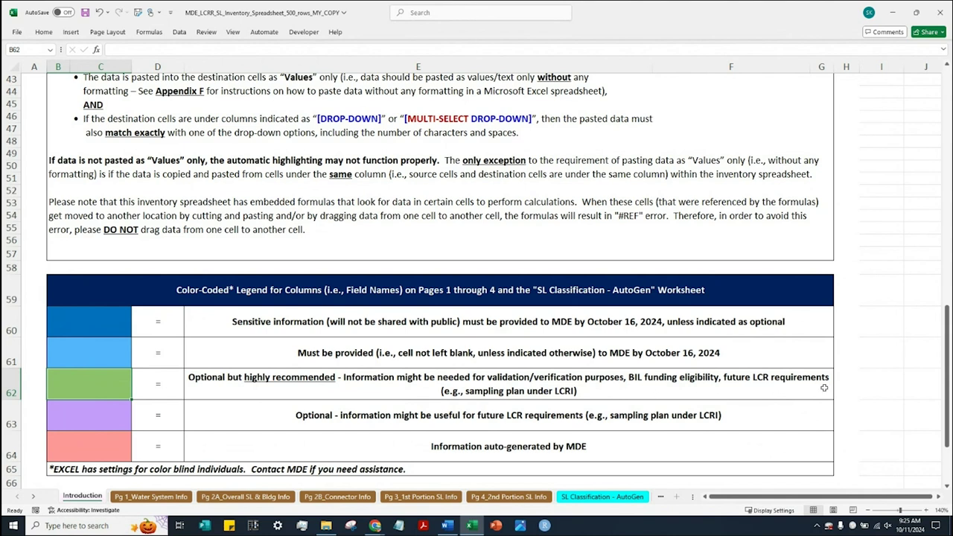
pyautogui.click(423, 499)
pyautogui.click(466, 168)
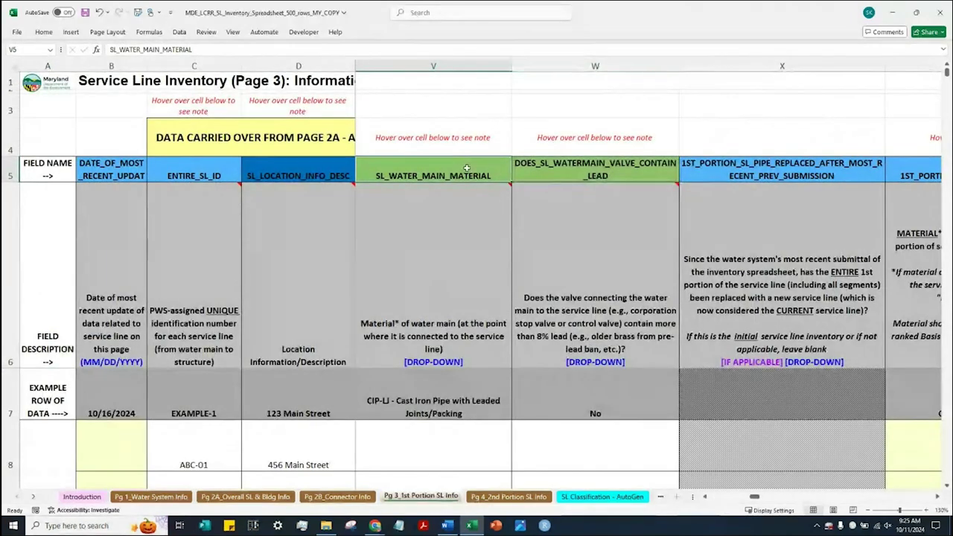
pyautogui.hotkey('shift', 'Right')
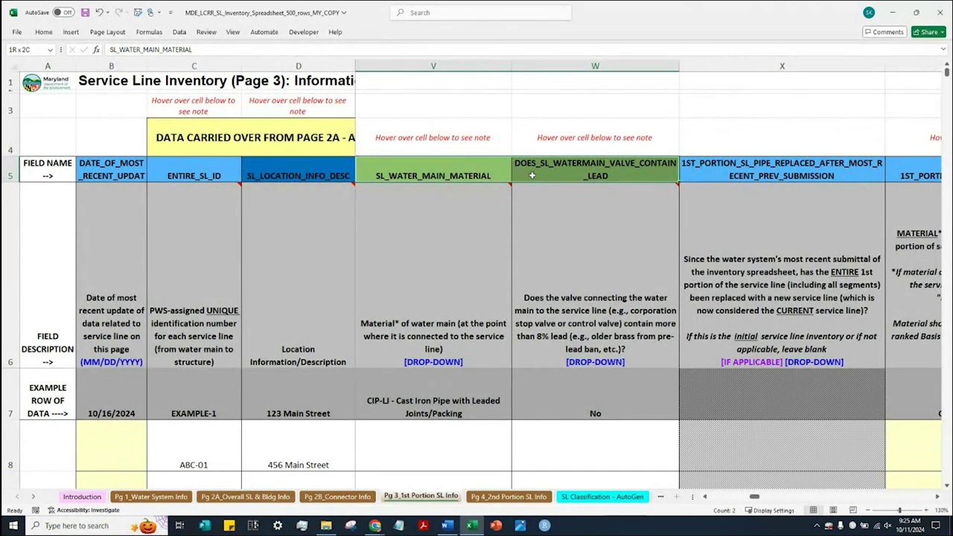
pyautogui.click(484, 168)
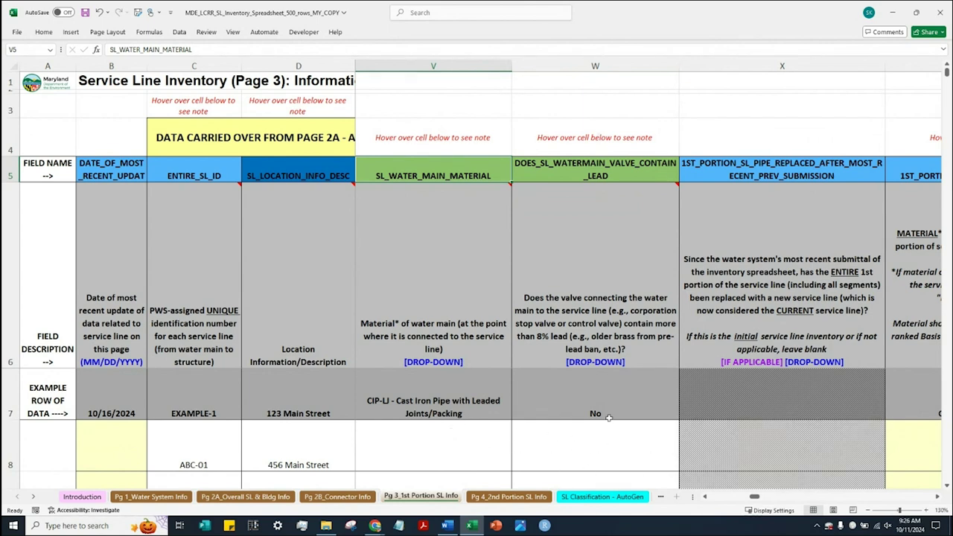
# Review the pipe replacement field in column X and the current pipe material field in column Y, including the latter's cell note.
pyautogui.click(937, 496)
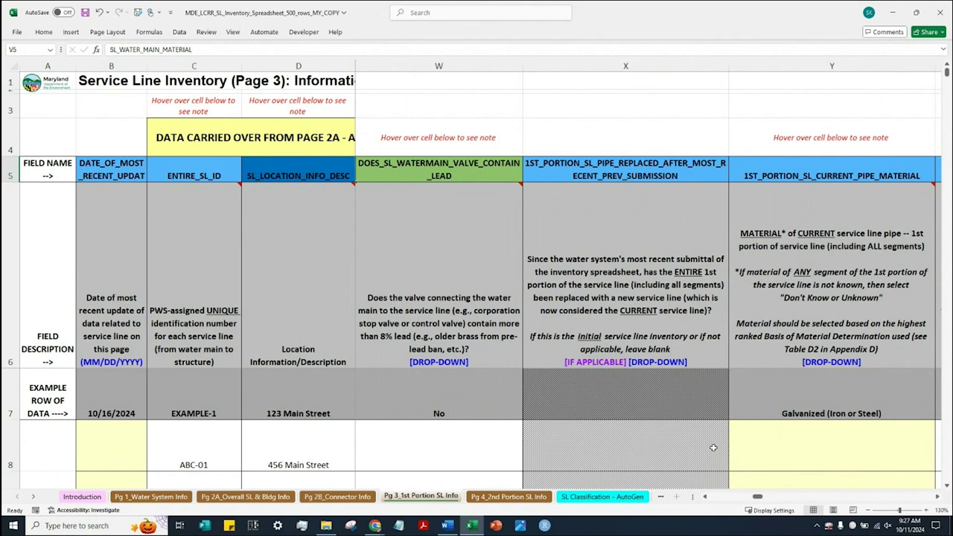
pyautogui.click(937, 499)
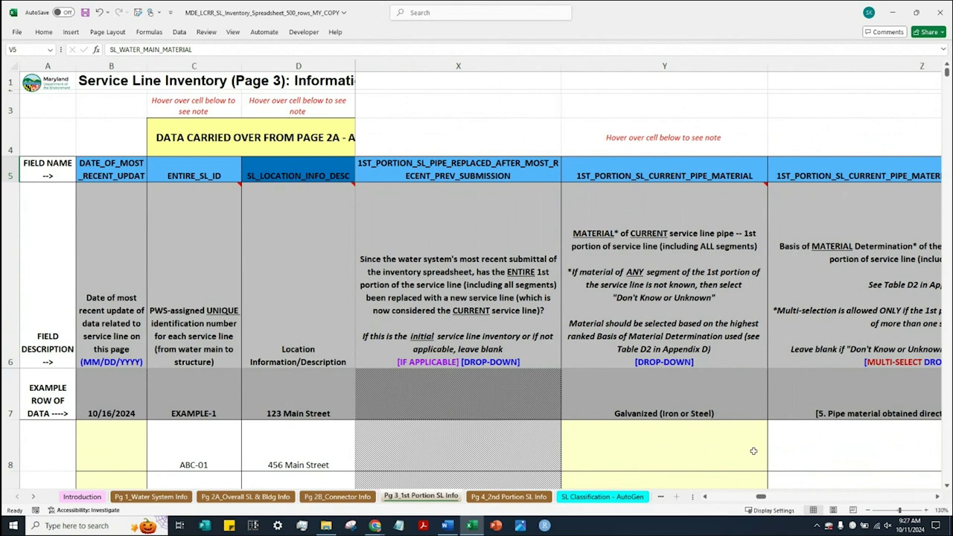
pyautogui.click(709, 65)
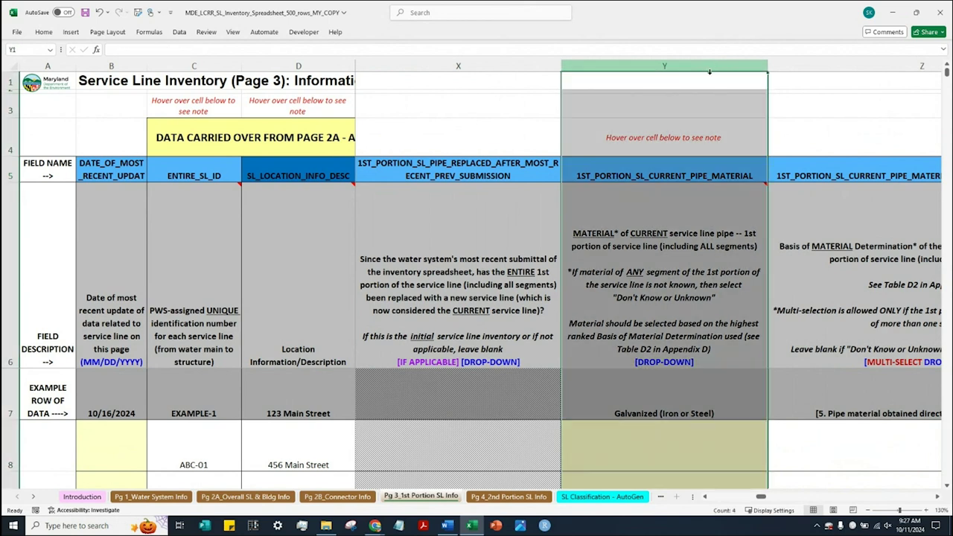
pyautogui.click(595, 250)
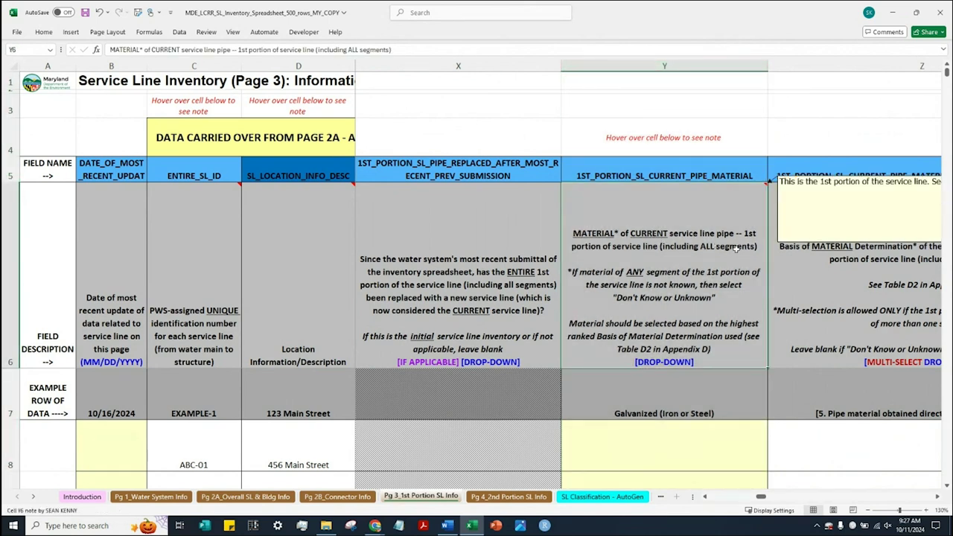
# Examine the current pipe diameter field in column AC, including its row 8 entry cell, description and cell note.
pyautogui.click(937, 497)
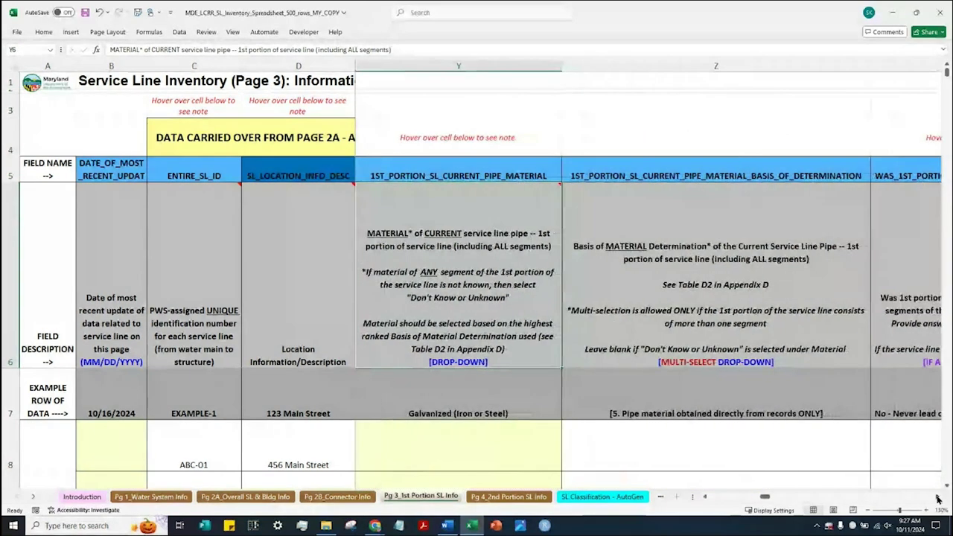
pyautogui.click(937, 497)
pyautogui.click(937, 497)
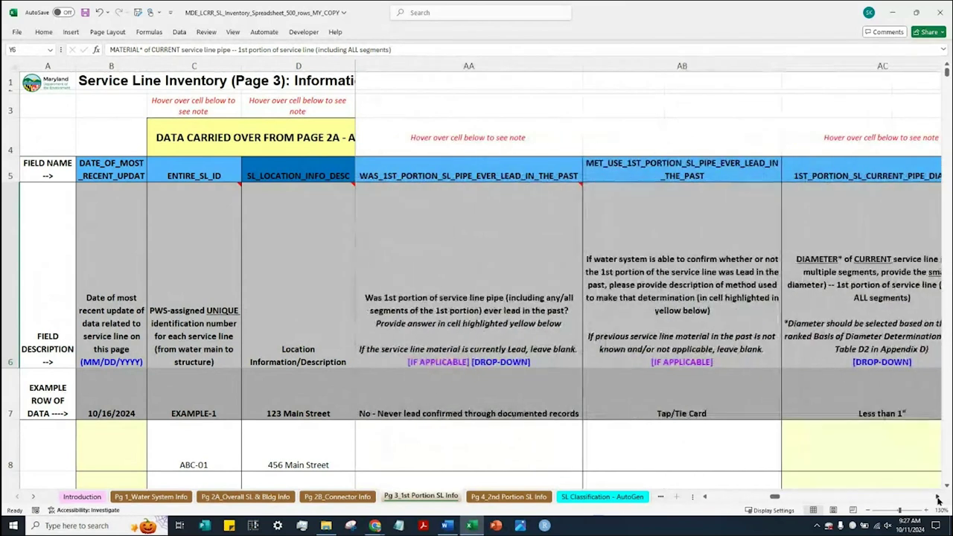
pyautogui.click(937, 497)
pyautogui.click(696, 446)
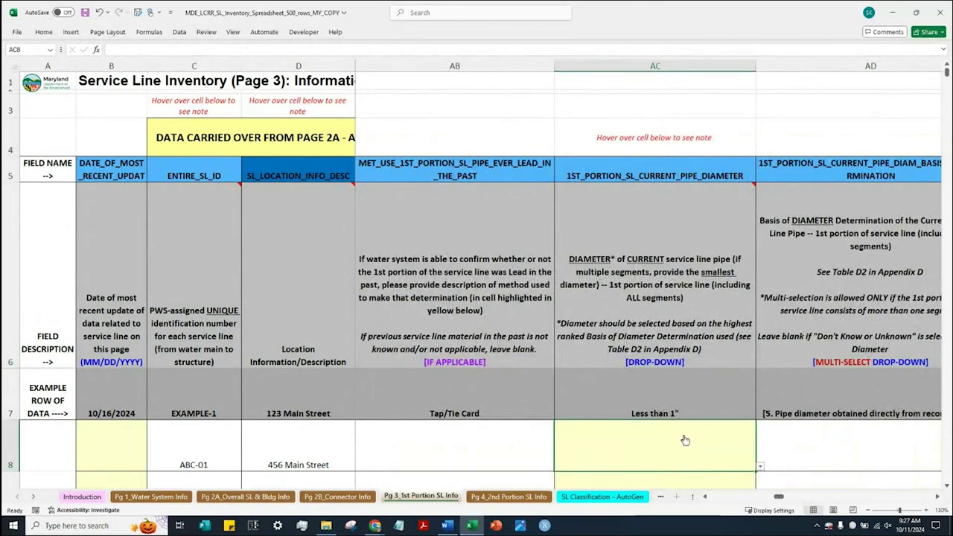
pyautogui.click(680, 67)
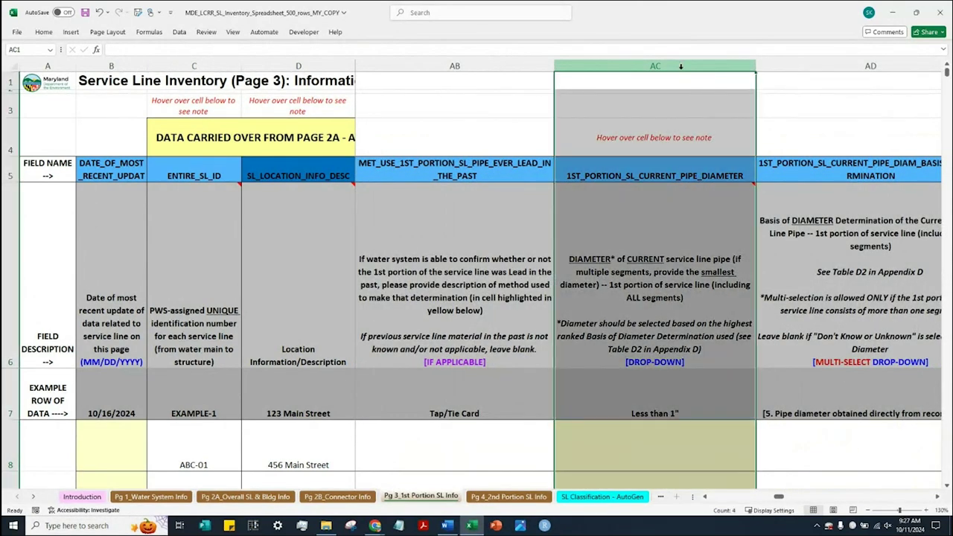
pyautogui.click(577, 274)
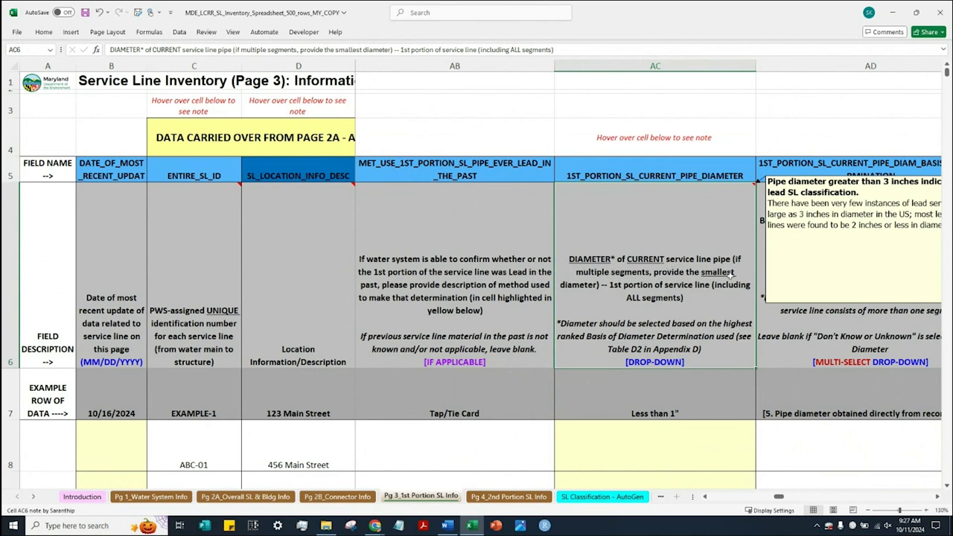
# Examine the current pipe installation year field in column AE, including its description, example value and cell note.
pyautogui.click(937, 499)
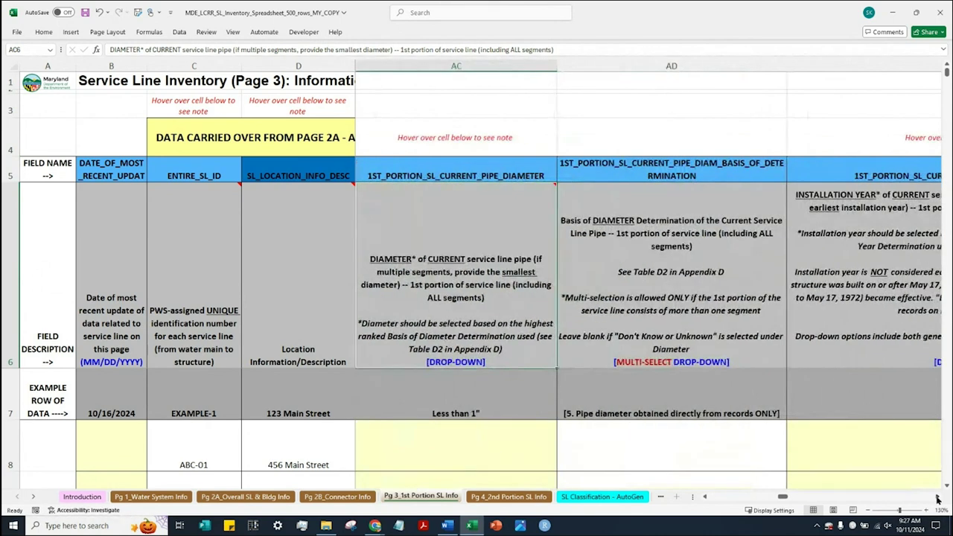
pyautogui.click(937, 499)
pyautogui.click(937, 499)
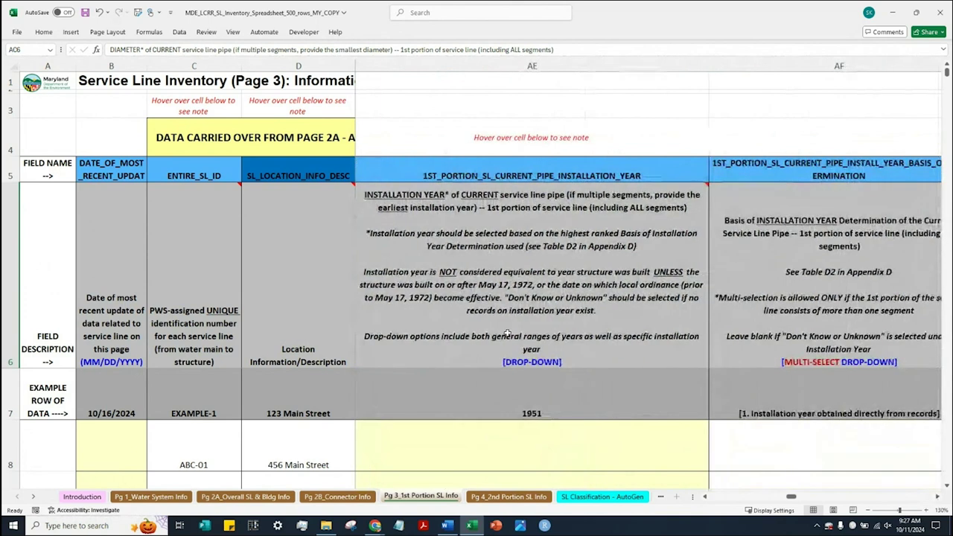
pyautogui.click(576, 69)
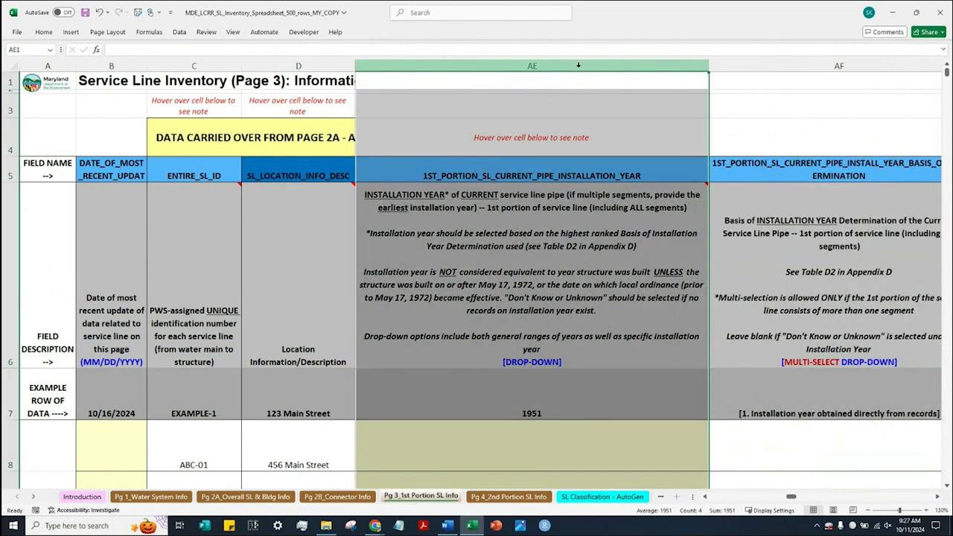
pyautogui.click(556, 377)
pyautogui.moveTo(392, 201)
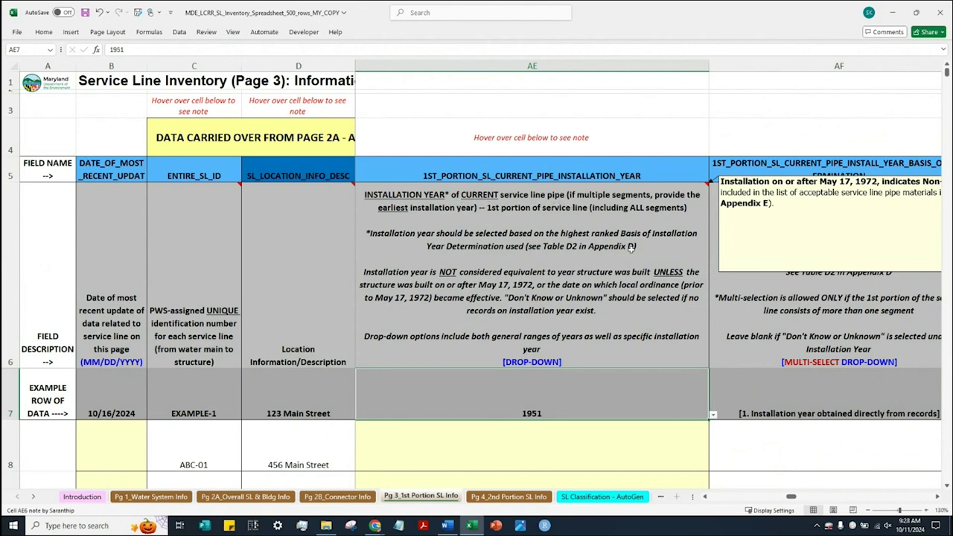
# Examine the auto-generated 1st portion classification field in column AJ, including its description and the first data rows.
pyautogui.click(937, 497)
pyautogui.click(936, 501)
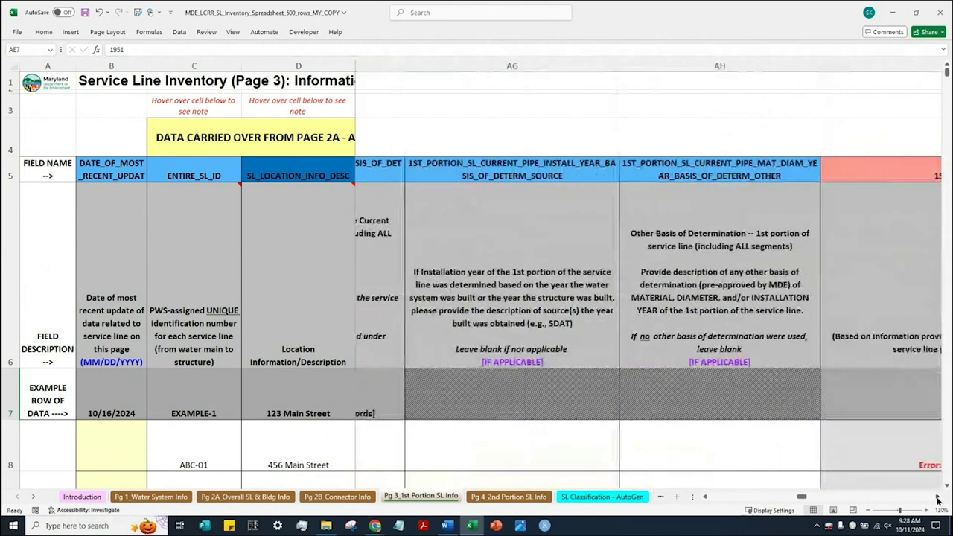
pyautogui.click(937, 500)
pyautogui.click(937, 500)
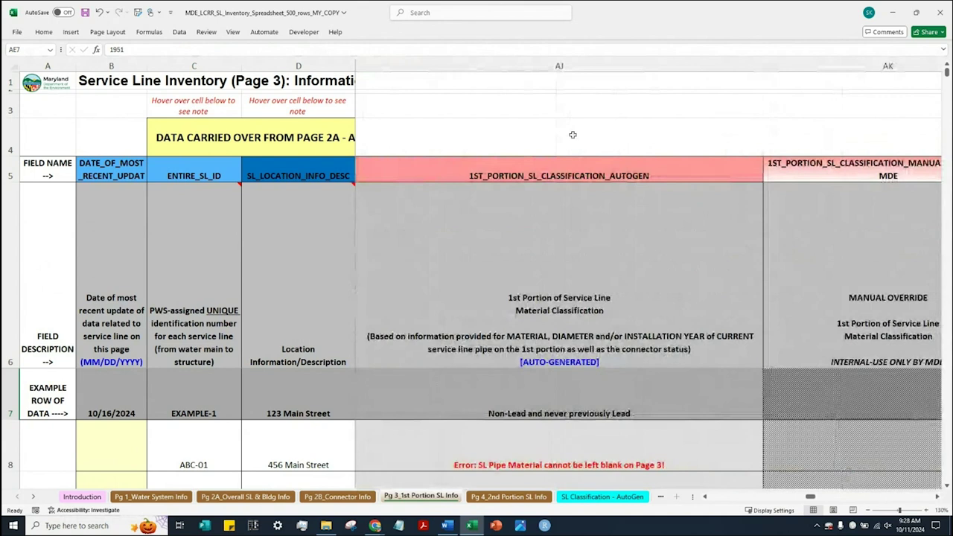
pyautogui.click(588, 440)
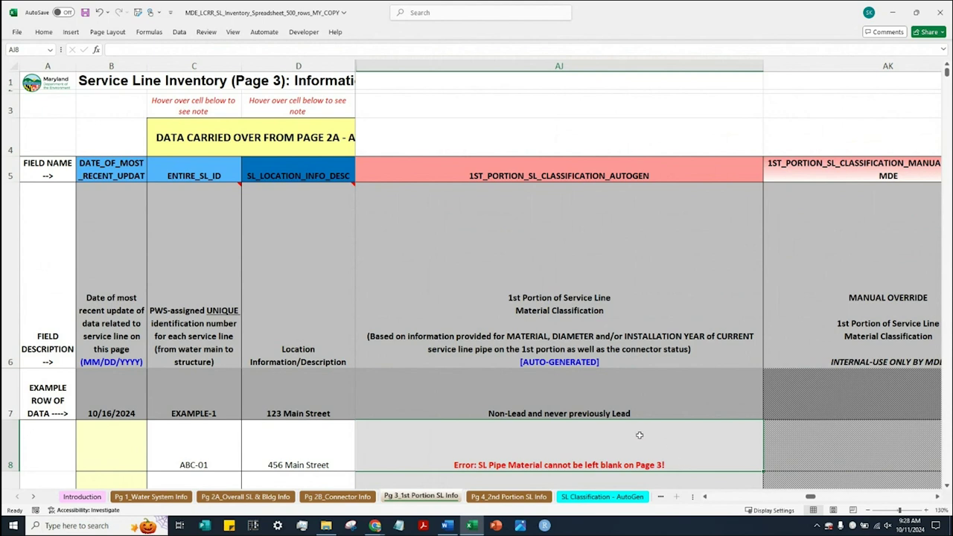
pyautogui.click(947, 487)
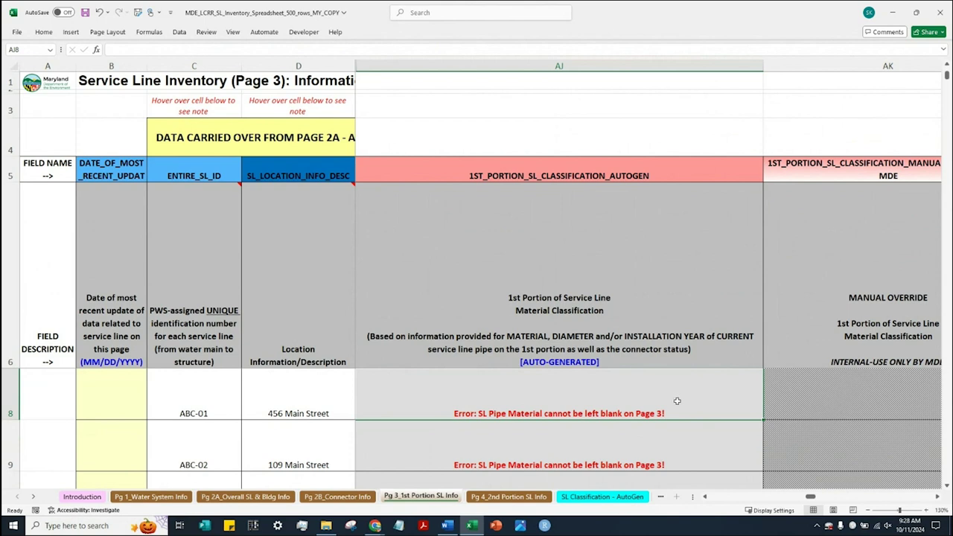
pyautogui.click(611, 62)
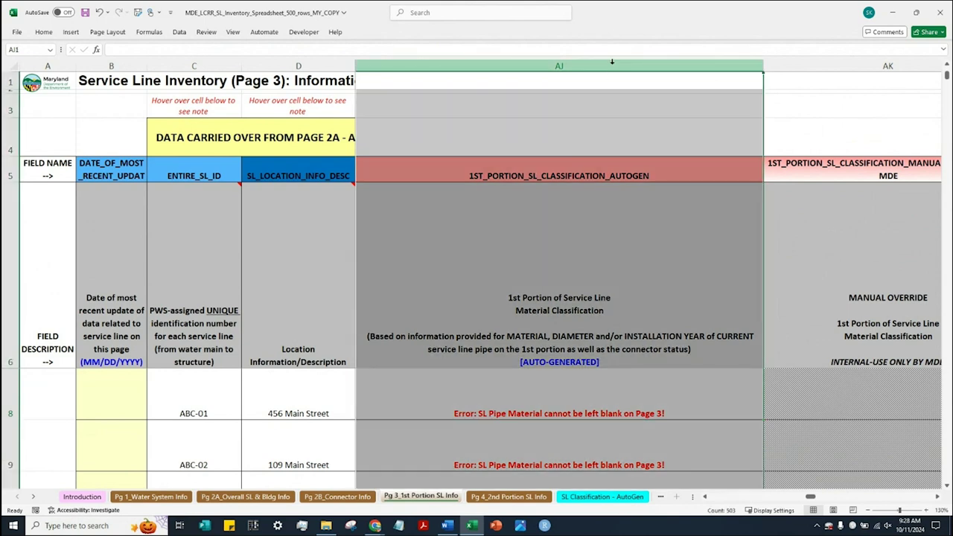
pyautogui.click(554, 323)
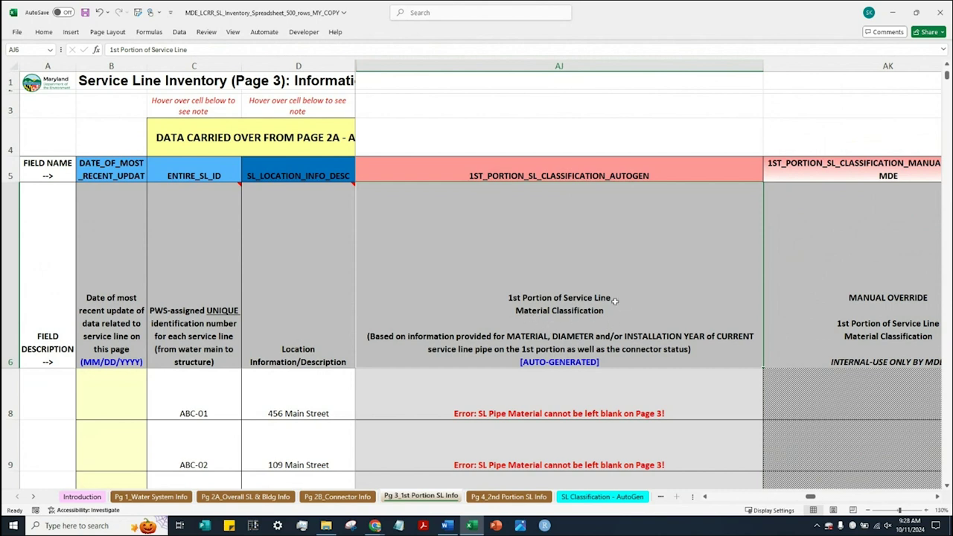
# Check the row 8 classification in column AJ against the current pipe material entry in cell Y8.
pyautogui.click(633, 393)
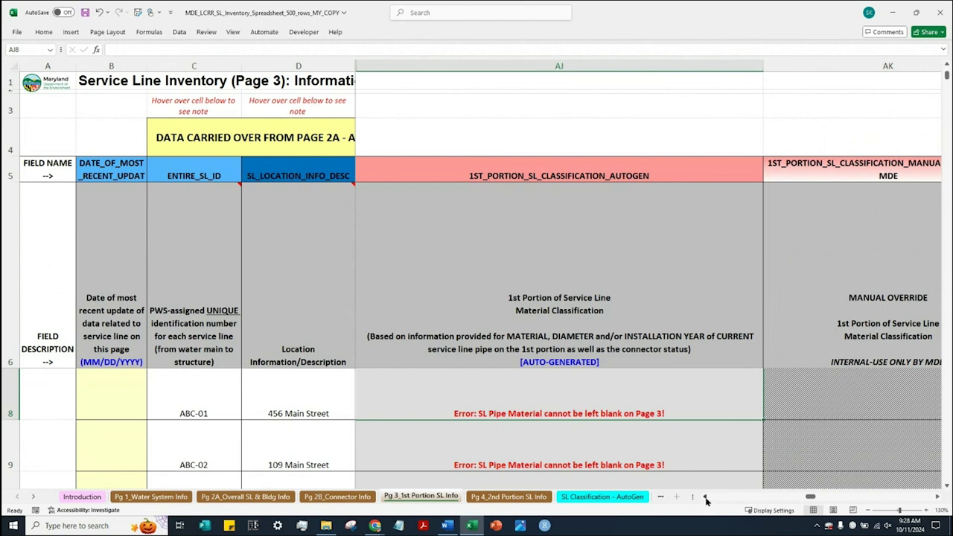
pyautogui.moveTo(706, 497); pyautogui.dragTo(706, 500)
pyautogui.click(661, 398)
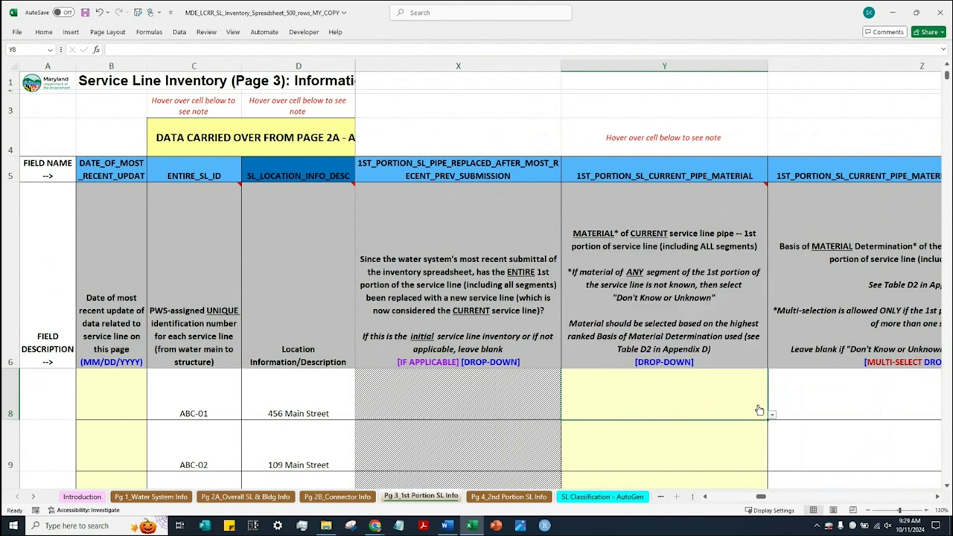
# Review the remaining Page 3 fields from the comments in column BL back to the basis of material determination in column Z.
pyautogui.moveTo(938, 500); pyautogui.dragTo(938, 500)
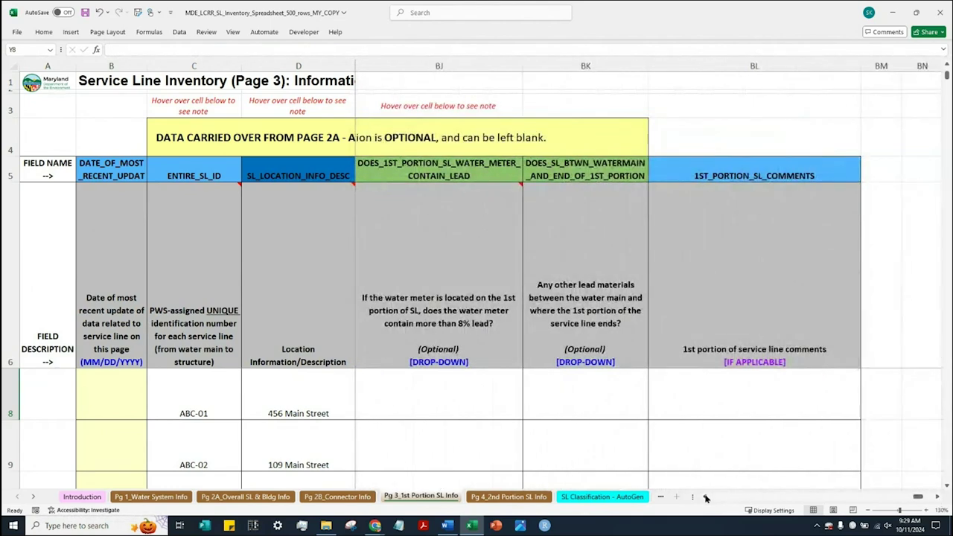
pyautogui.hscroll(-4, 705, 498)
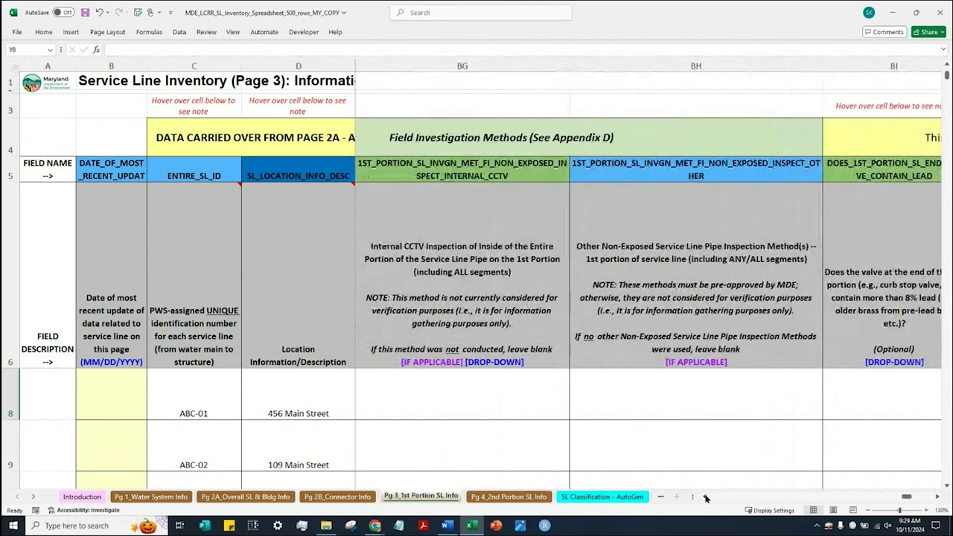
pyautogui.hscroll(-5, 706, 497)
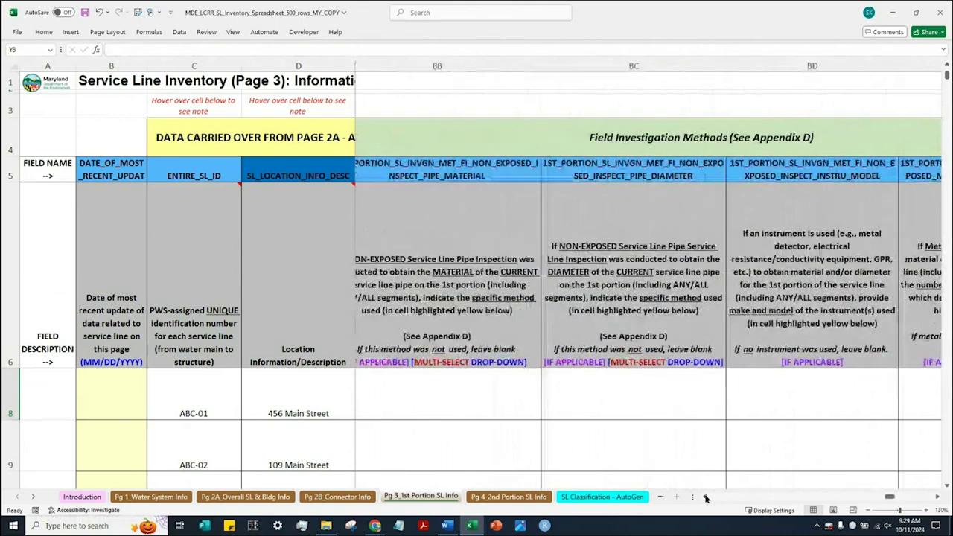
pyautogui.hscroll(-6, 705, 498)
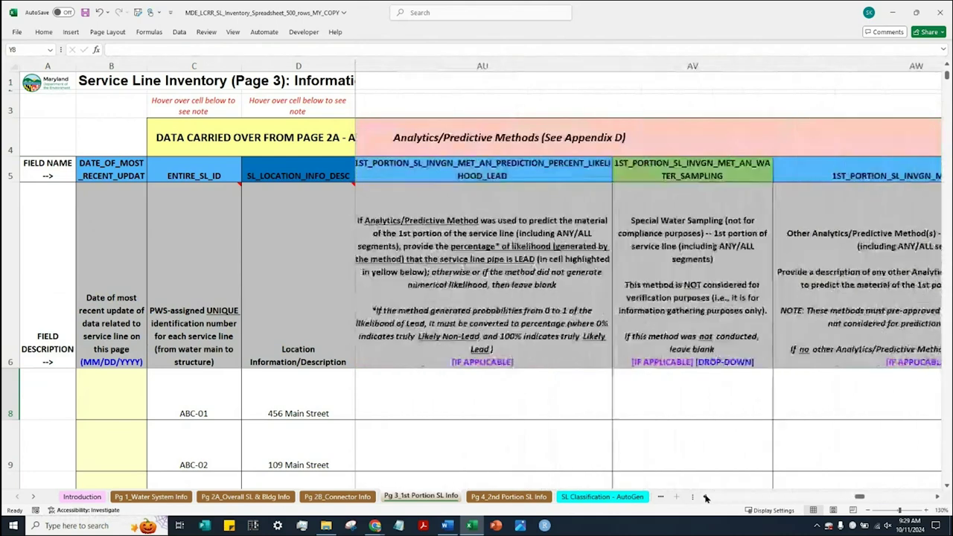
pyautogui.hscroll(-6, 706, 497)
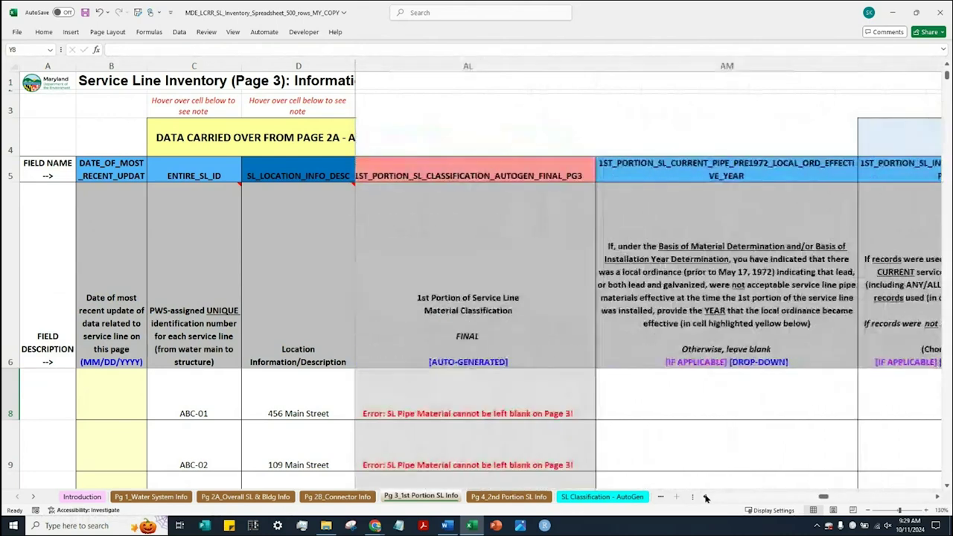
pyautogui.hscroll(-4, 705, 498)
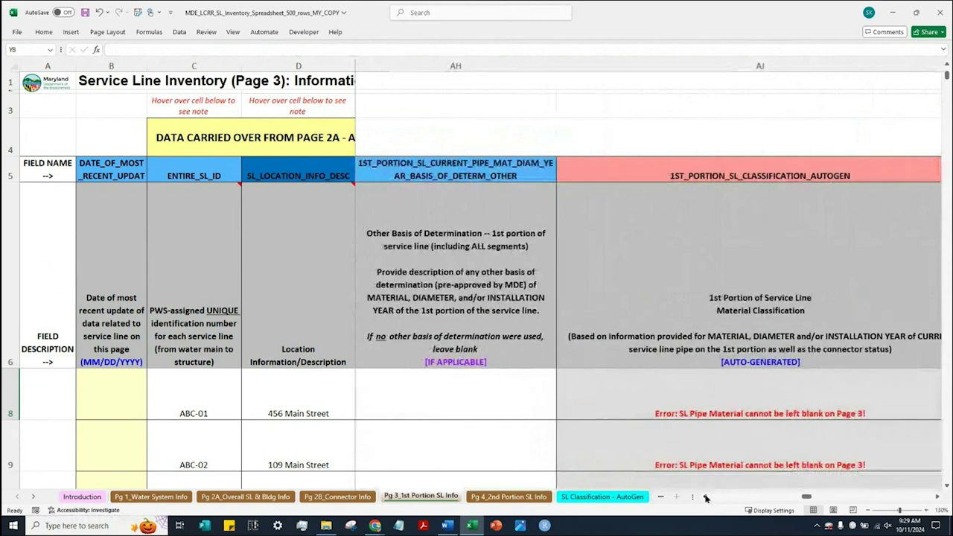
pyautogui.hscroll(-2, 705, 498)
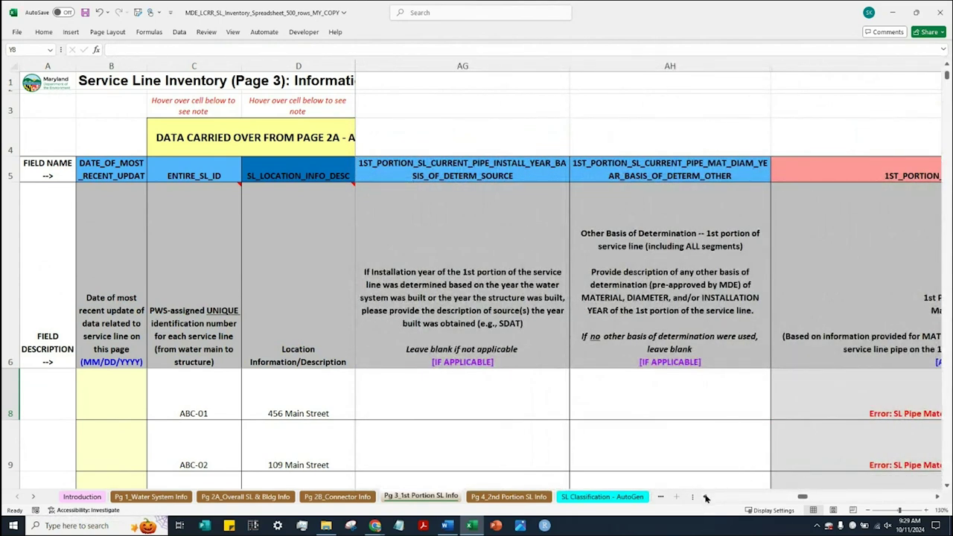
pyautogui.hscroll(-5, 705, 498)
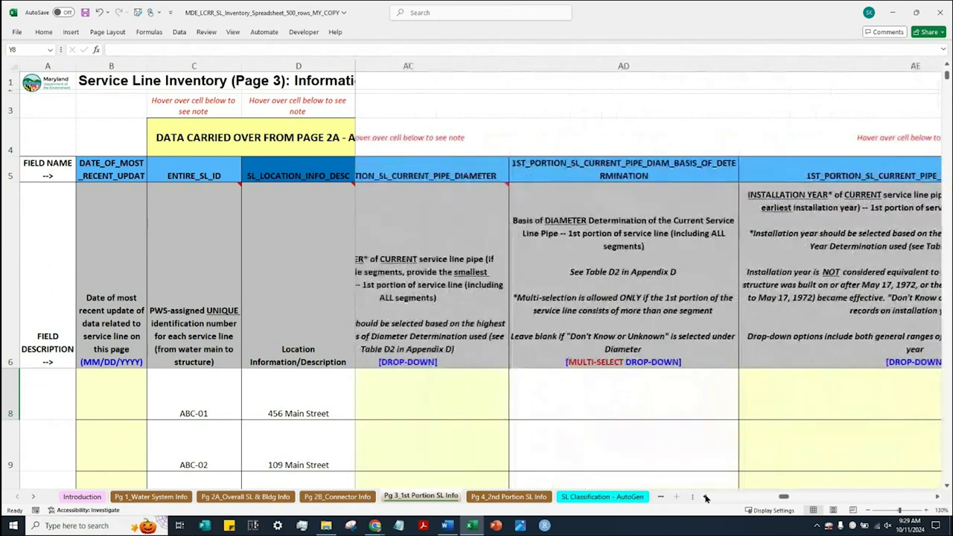
pyautogui.hscroll(-3, 705, 498)
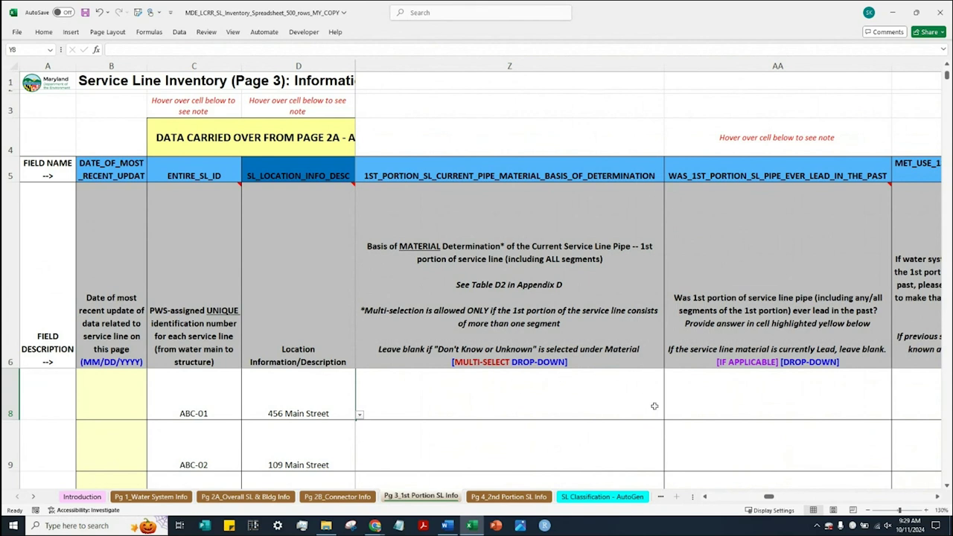
# Review the 1st portion current pipe material, diameter and installation year fields in columns Y, AC and AE.
pyautogui.click(705, 497)
pyautogui.click(705, 496)
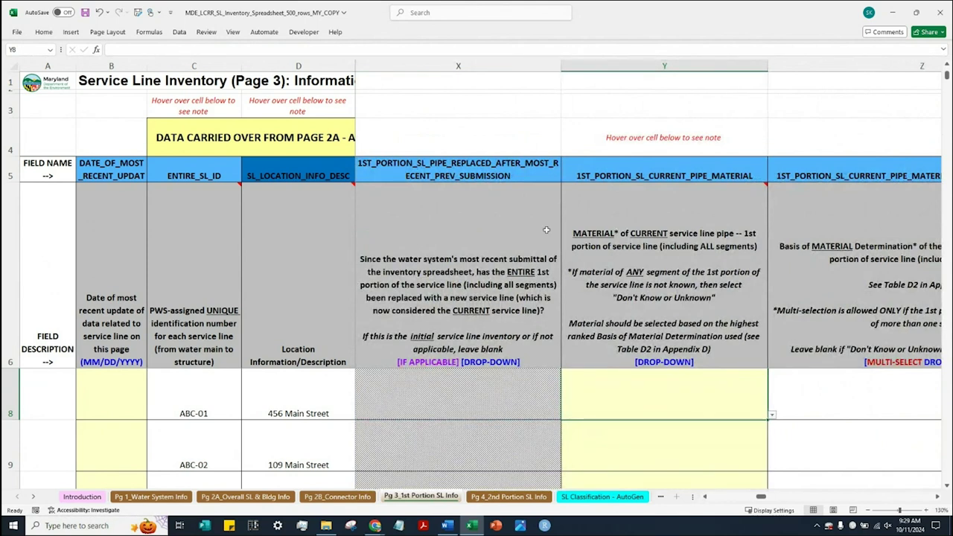
pyautogui.click(641, 215)
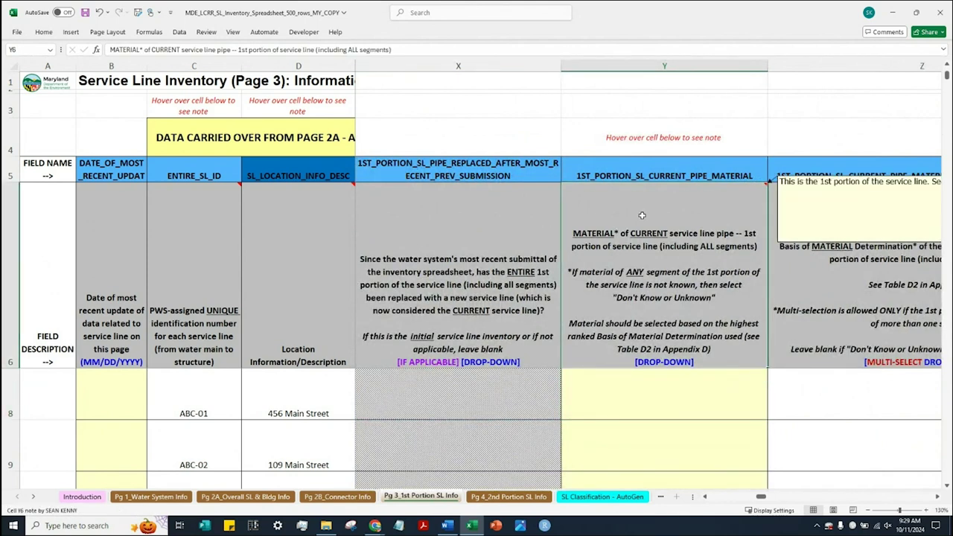
pyautogui.click(938, 500)
pyautogui.click(938, 500)
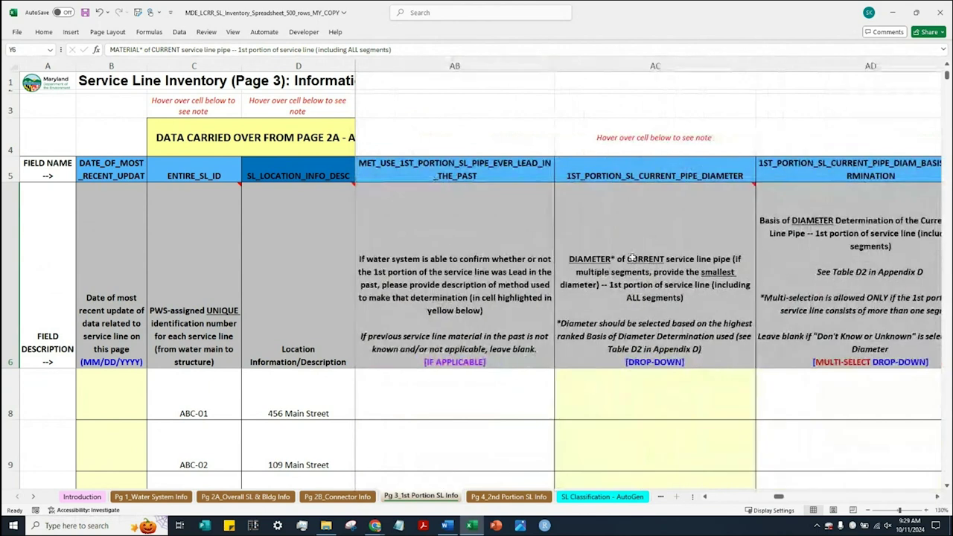
pyautogui.click(631, 259)
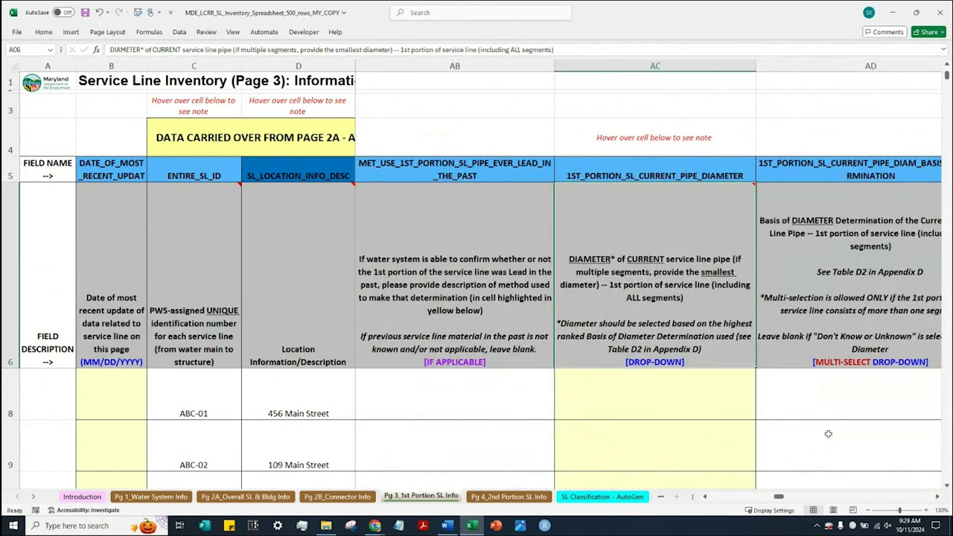
pyautogui.click(937, 497)
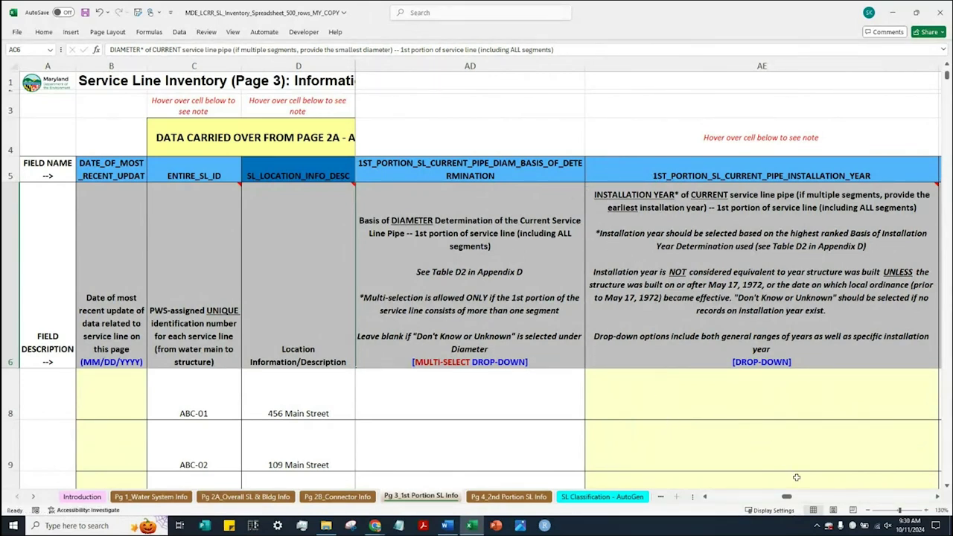
# Return to the current pipe material field and examine the basis of material determination description in cell Z6.
pyautogui.click(704, 497)
pyautogui.click(704, 496)
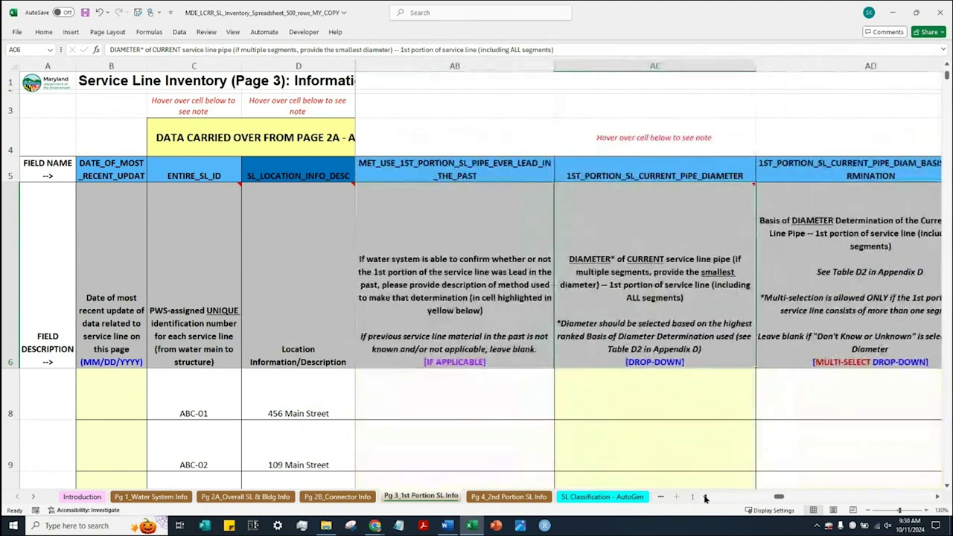
pyautogui.click(704, 496)
pyautogui.click(704, 496)
pyautogui.click(704, 496)
pyautogui.click(704, 496)
pyautogui.click(704, 496)
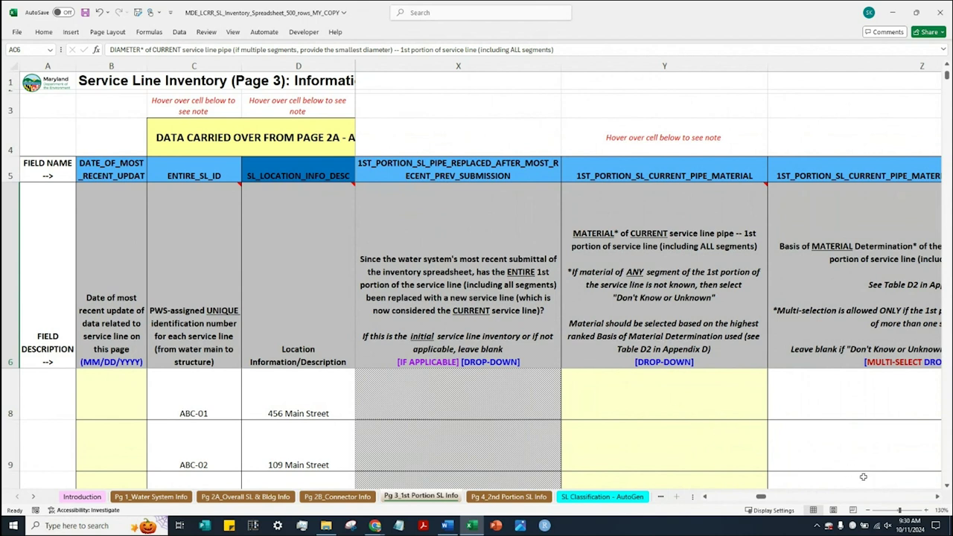
pyautogui.click(937, 498)
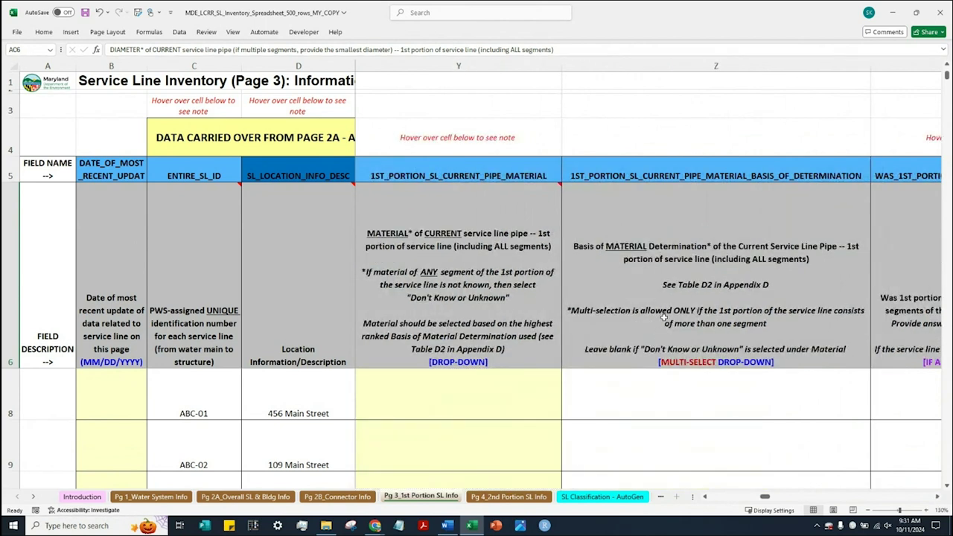
pyautogui.click(629, 250)
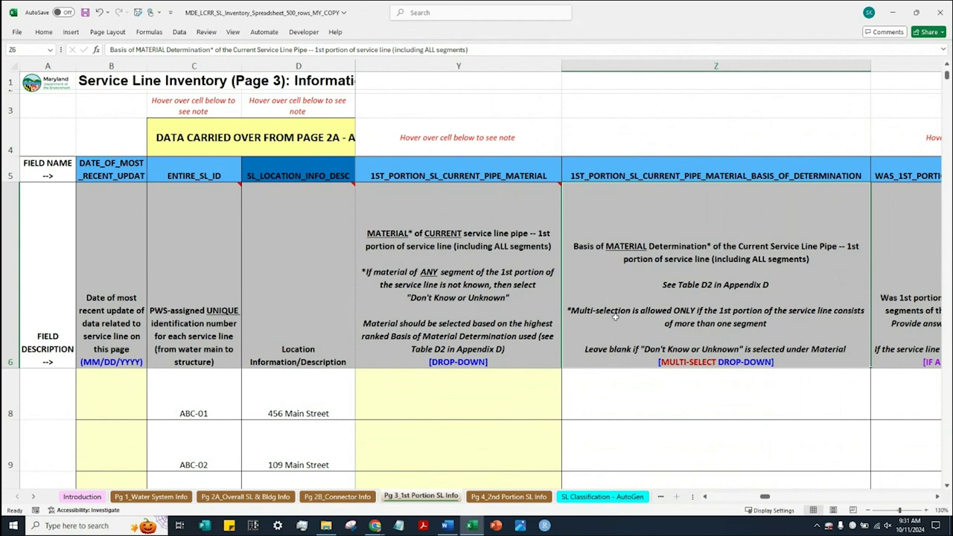
# Set the current pipe material for service line ABC-01 in cell Y8 to Plastic (PVC, HDPE, PEX).
pyautogui.click(521, 402)
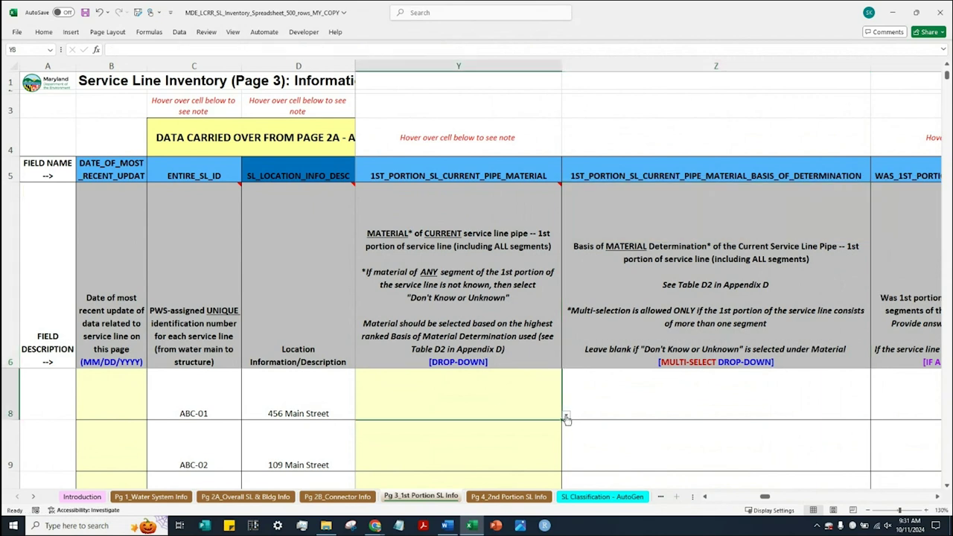
pyautogui.click(566, 418)
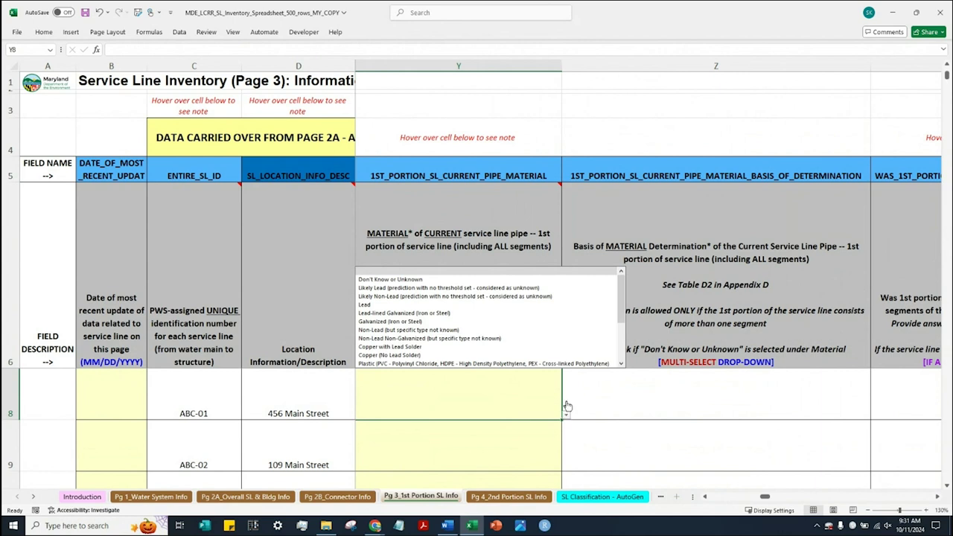
pyautogui.click(515, 363)
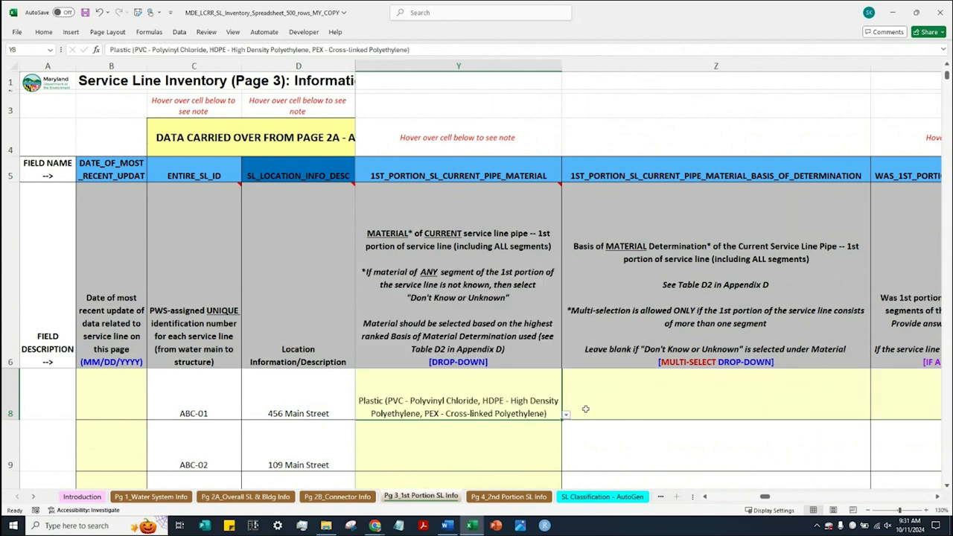
# Compare the material entry in cell Y8 with the basis of determination cell Z8 and the column Z field description.
pyautogui.click(645, 393)
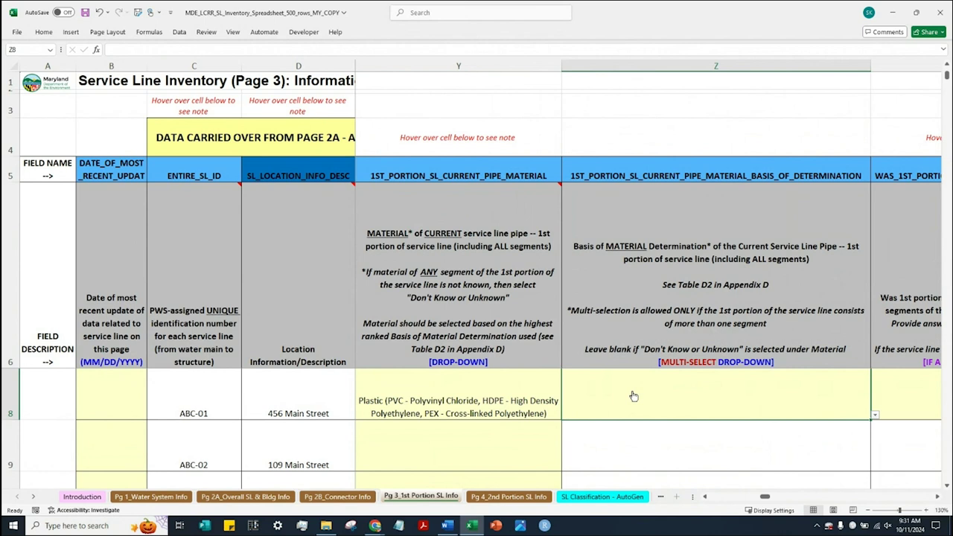
pyautogui.click(500, 409)
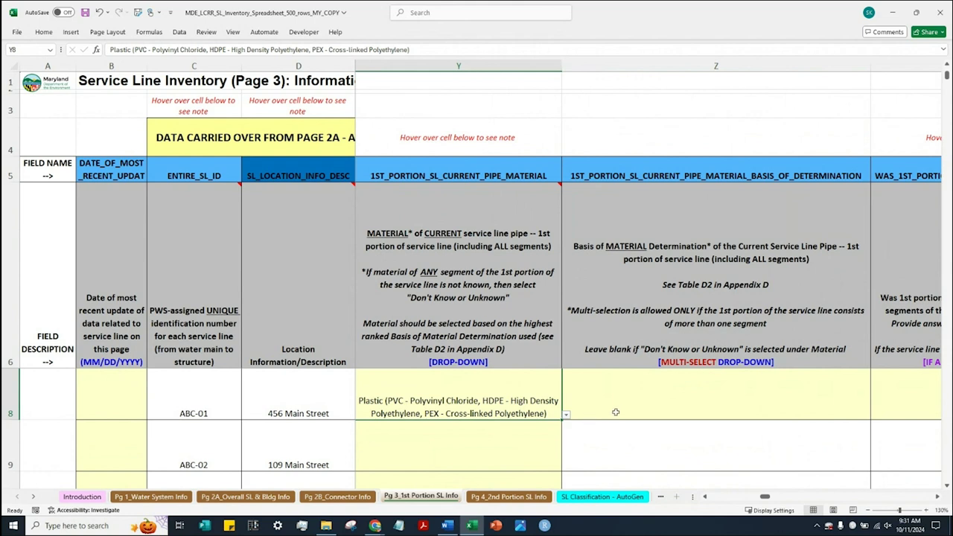
pyautogui.click(645, 385)
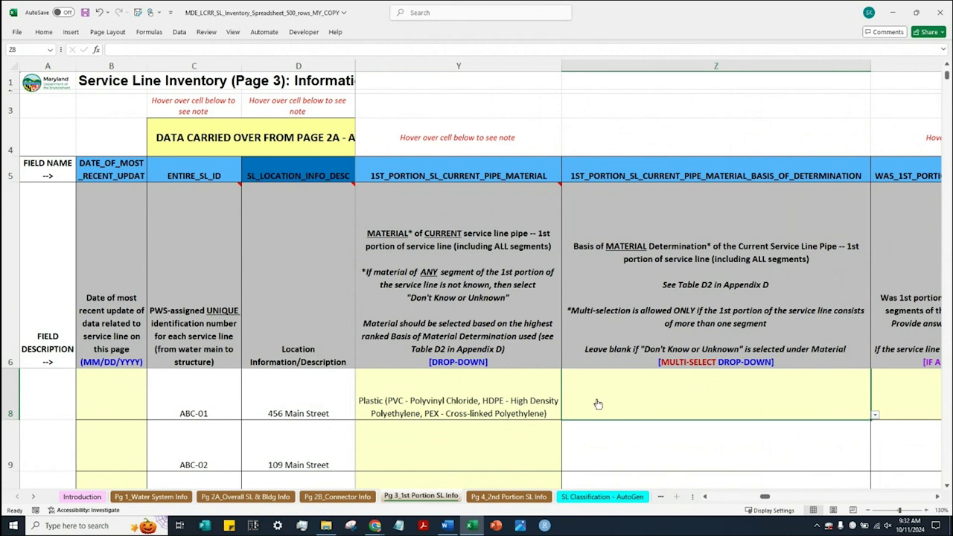
pyautogui.click(508, 409)
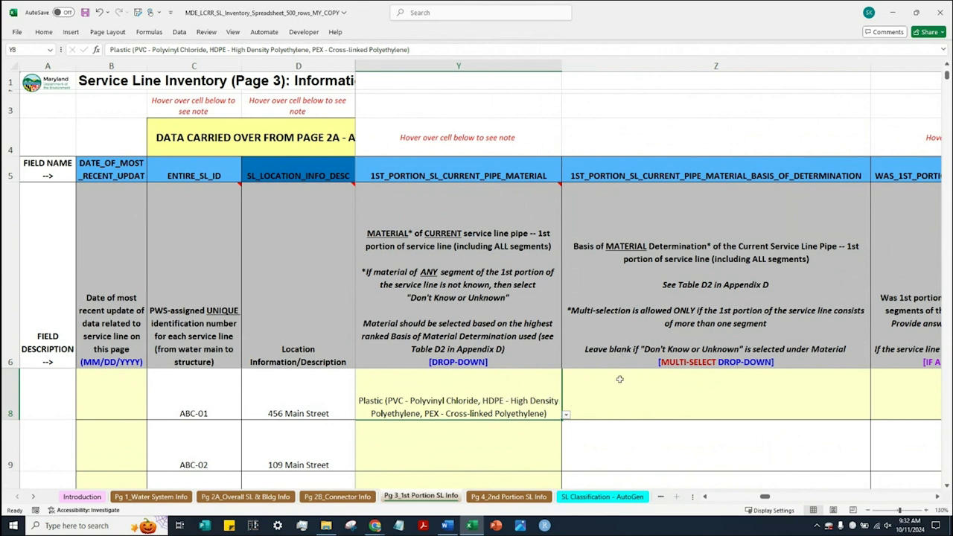
pyautogui.click(624, 307)
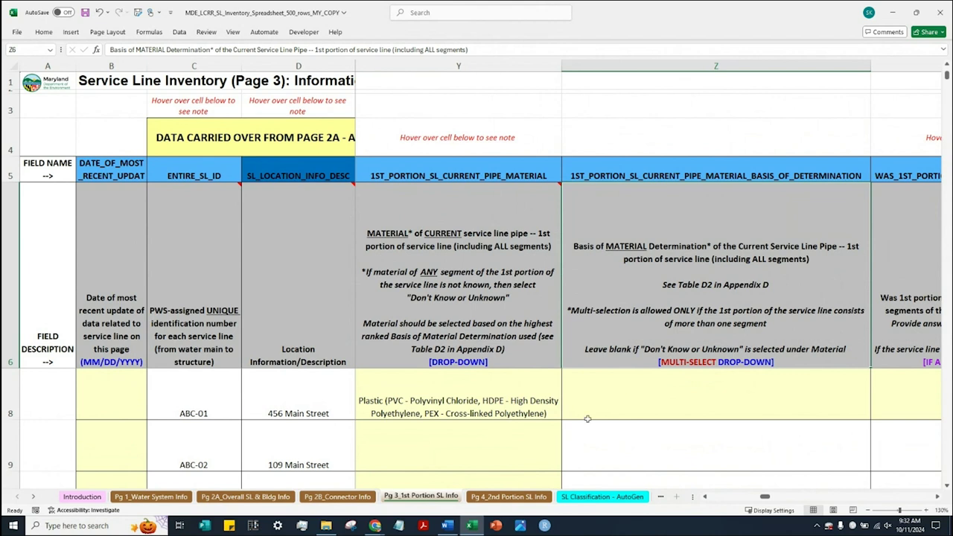
pyautogui.click(503, 404)
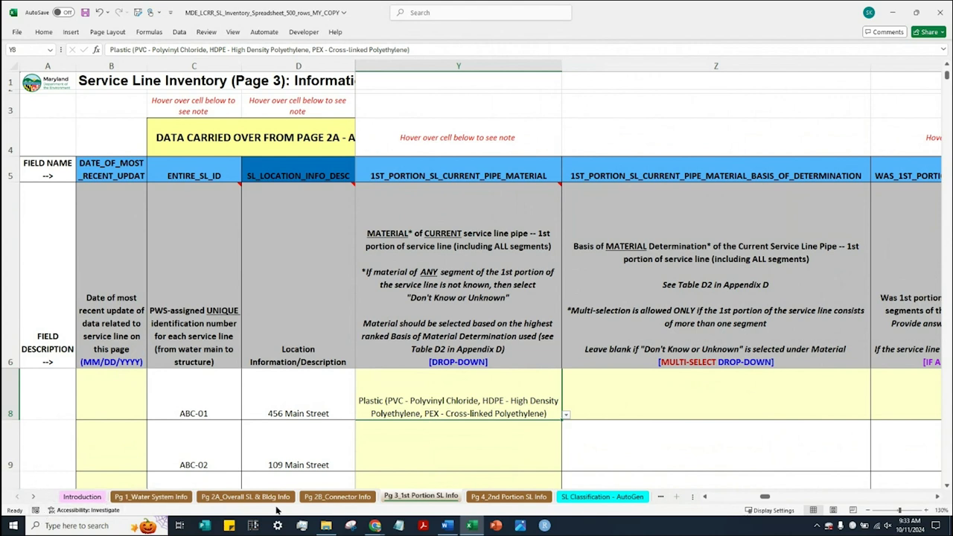
# Go to the Appx A through Appx G sheet and open the linked Appendix D: Investigation Methods document.
pyautogui.click(34, 497)
pyautogui.click(34, 496)
pyautogui.click(34, 497)
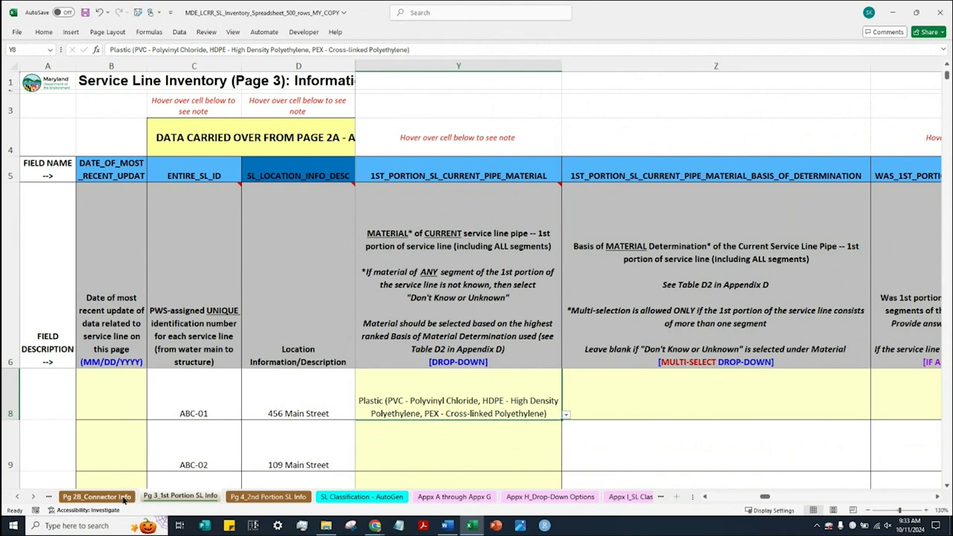
pyautogui.click(479, 502)
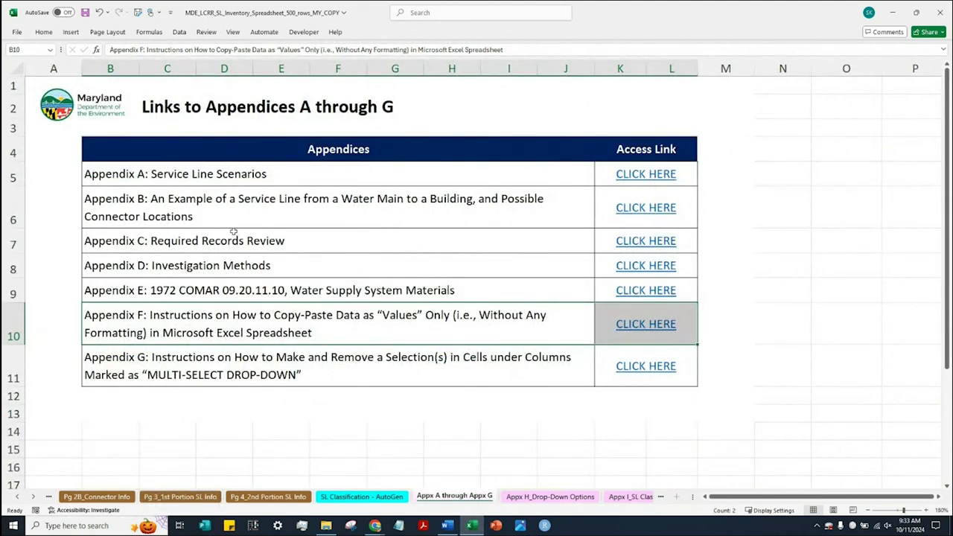
pyautogui.click(216, 268)
pyautogui.moveTo(186, 266); pyautogui.dragTo(625, 265)
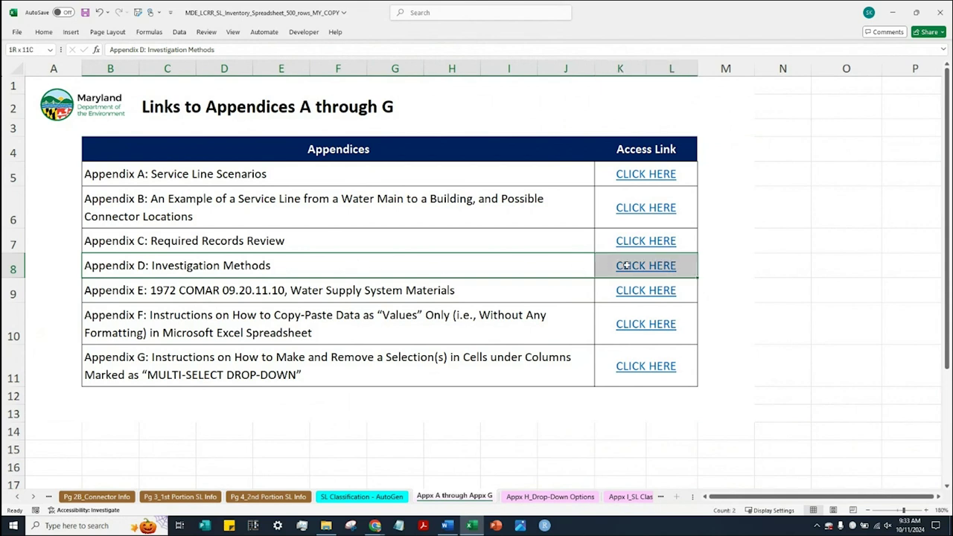
pyautogui.click(651, 272)
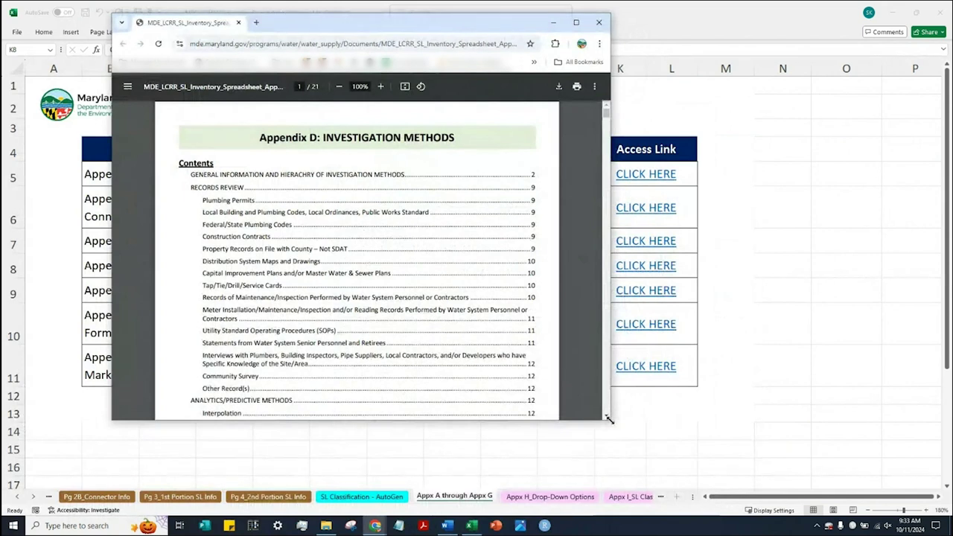
# Enlarge the Appendix D window and zoom to 175% on the page 2 section about the hierarchy of investigation methods.
pyautogui.moveTo(610, 419); pyautogui.dragTo(802, 515)
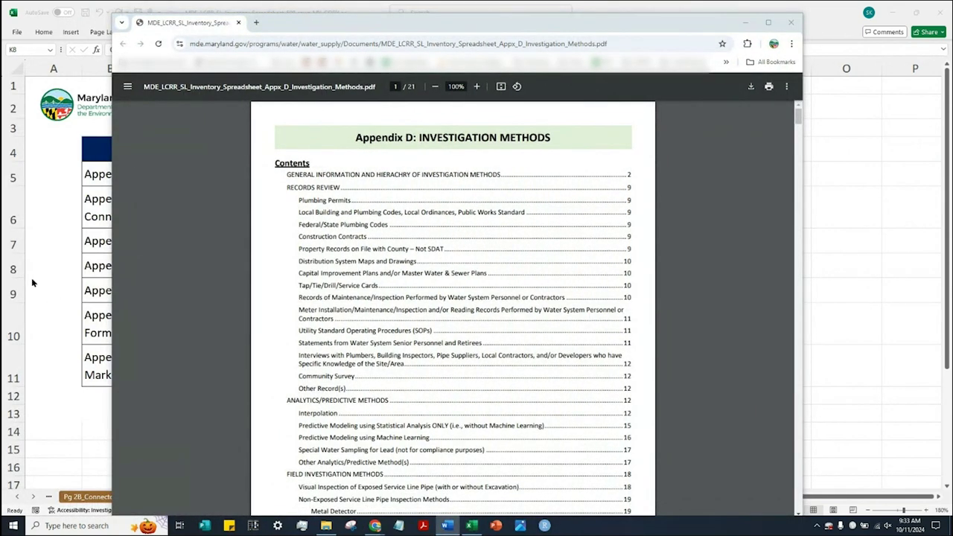
pyautogui.click(476, 87)
pyautogui.click(476, 87)
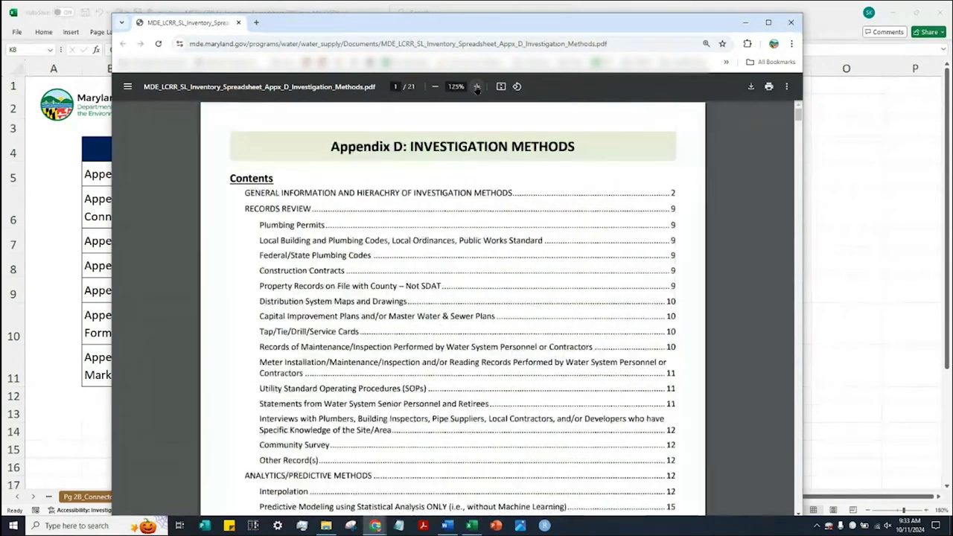
pyautogui.click(477, 86)
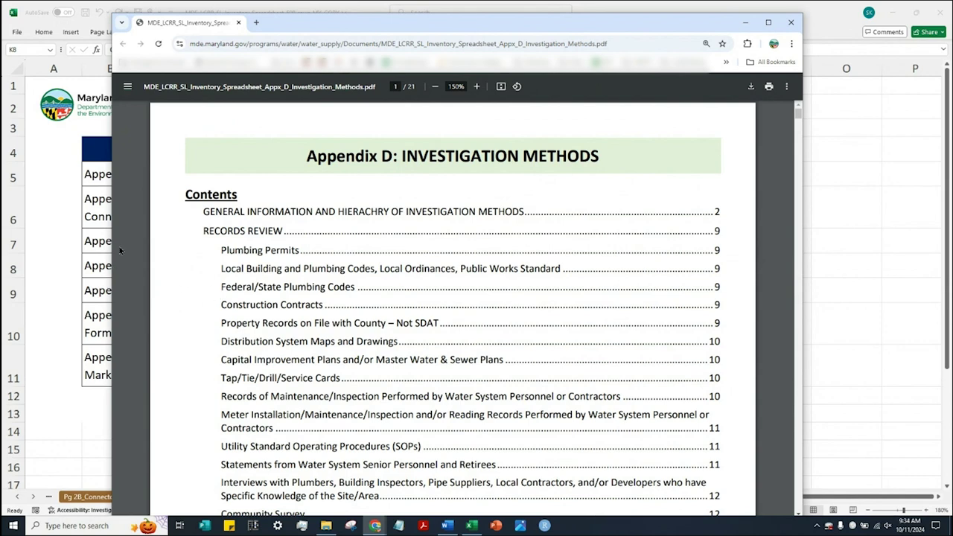
pyautogui.scroll(-10, 119, 247)
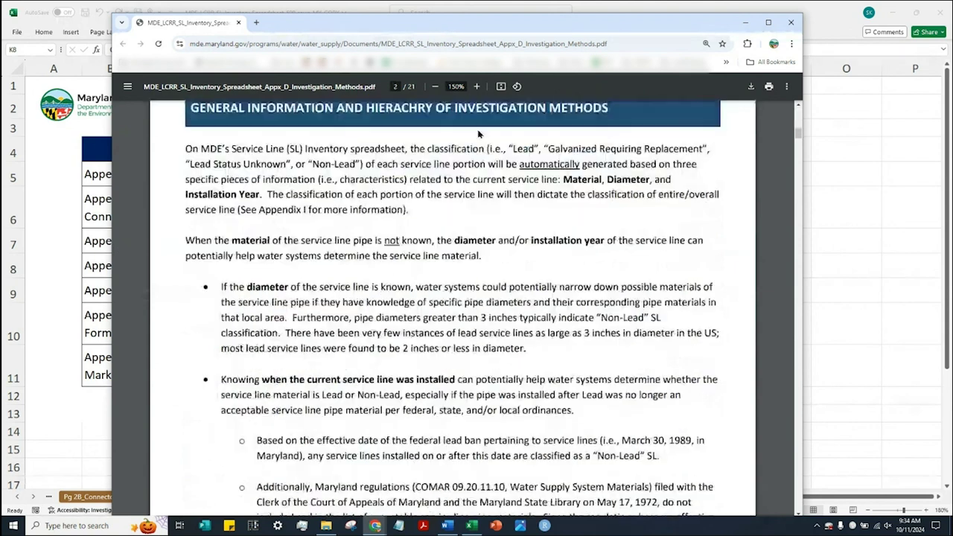
pyautogui.click(476, 86)
pyautogui.moveTo(540, 28); pyautogui.dragTo(524, 21)
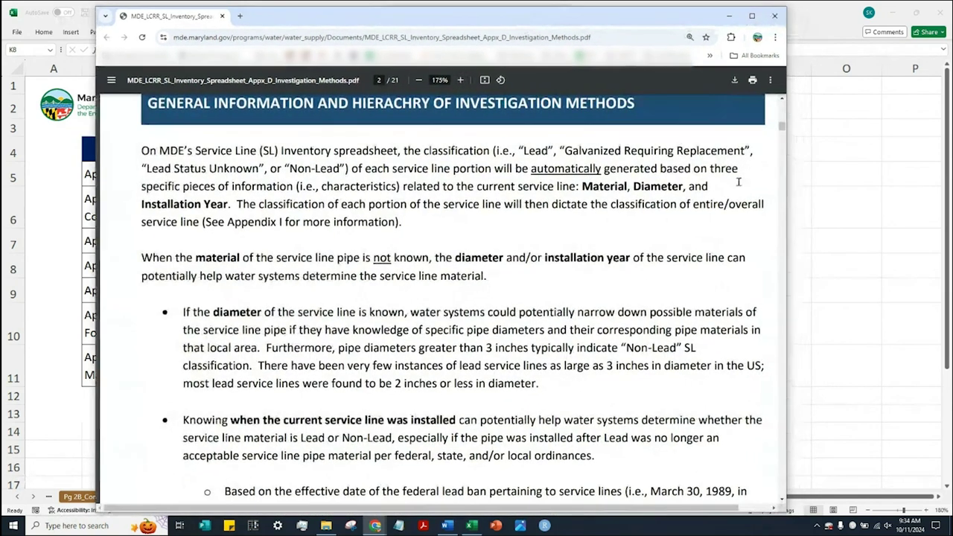
pyautogui.moveTo(786, 245); pyautogui.dragTo(867, 245)
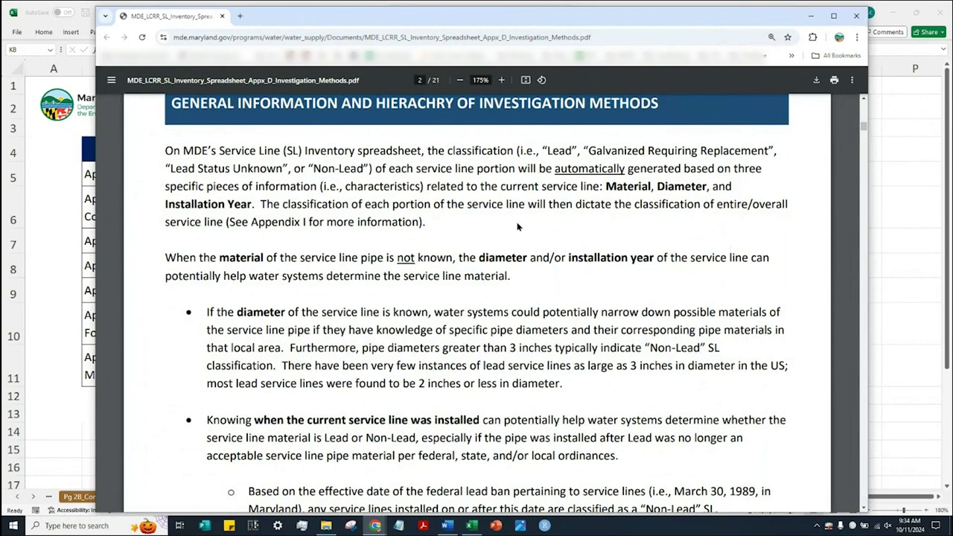
# Highlight the Material, Diameter and Installation Year characteristics, the word Material, and the sentence on service lines whose material is not known.
pyautogui.moveTo(606, 187); pyautogui.dragTo(251, 208)
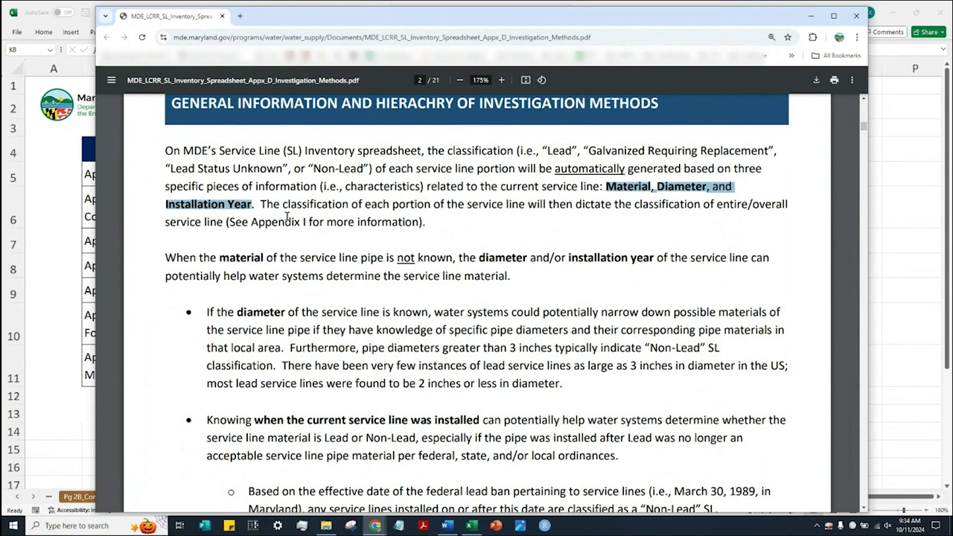
pyautogui.click(509, 243)
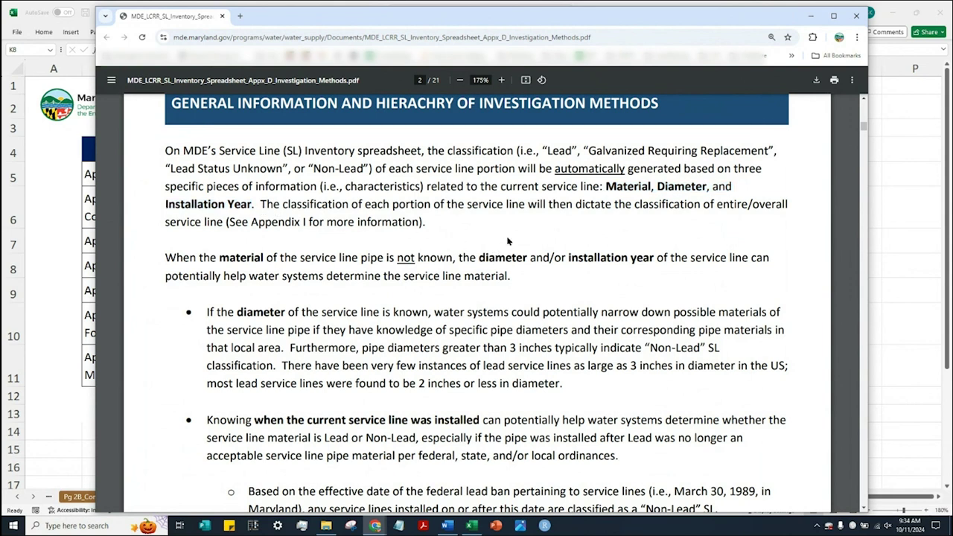
pyautogui.moveTo(606, 186); pyautogui.dragTo(651, 187)
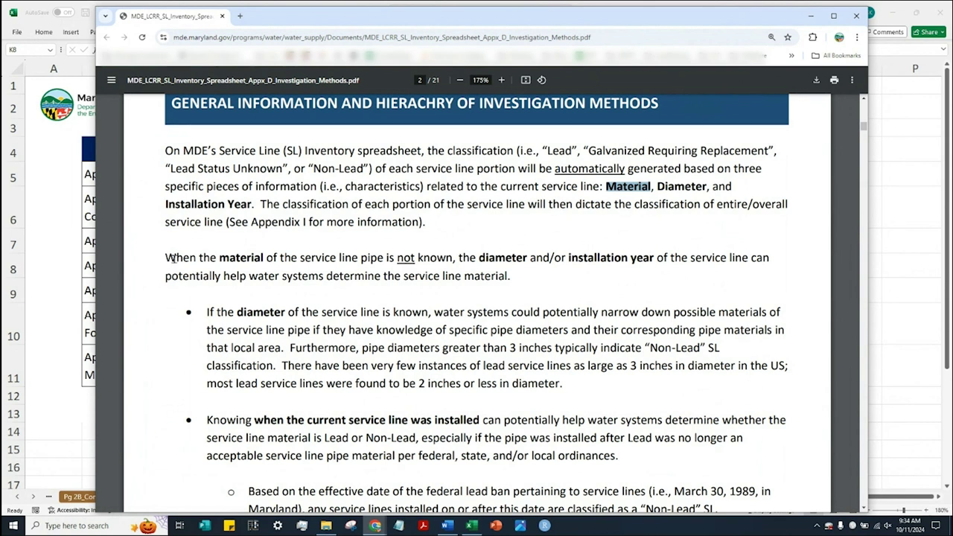
pyautogui.moveTo(198, 256); pyautogui.dragTo(509, 276)
pyautogui.click(557, 284)
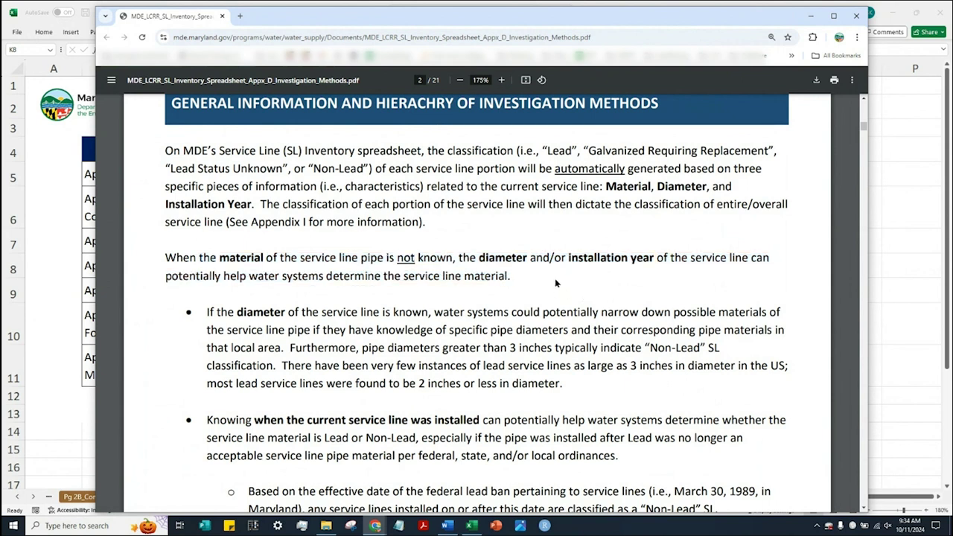
# Highlight "pipe diameters greater than 3 inches" and "Non-Lead" in the bullet about known service line diameter.
pyautogui.scroll(-3, 555, 283)
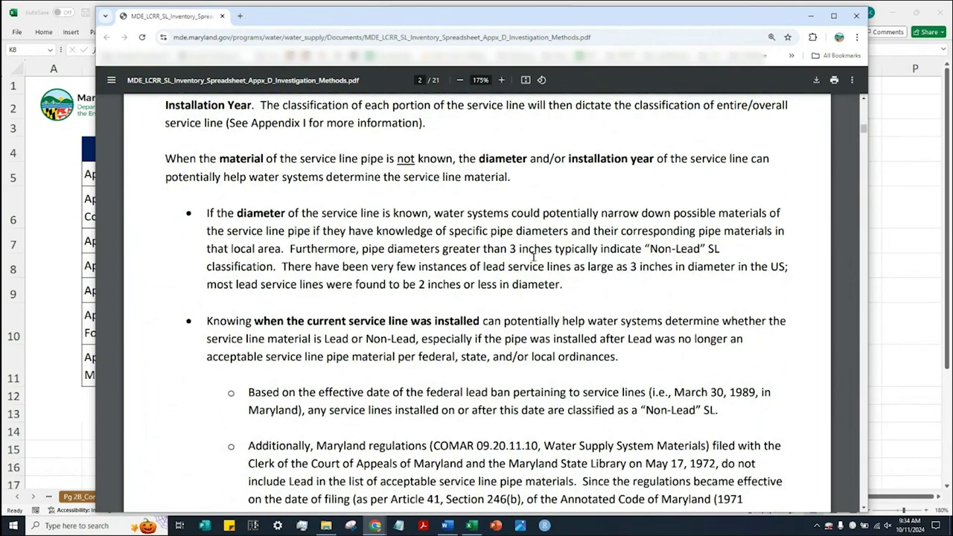
pyautogui.moveTo(361, 249); pyautogui.dragTo(554, 250)
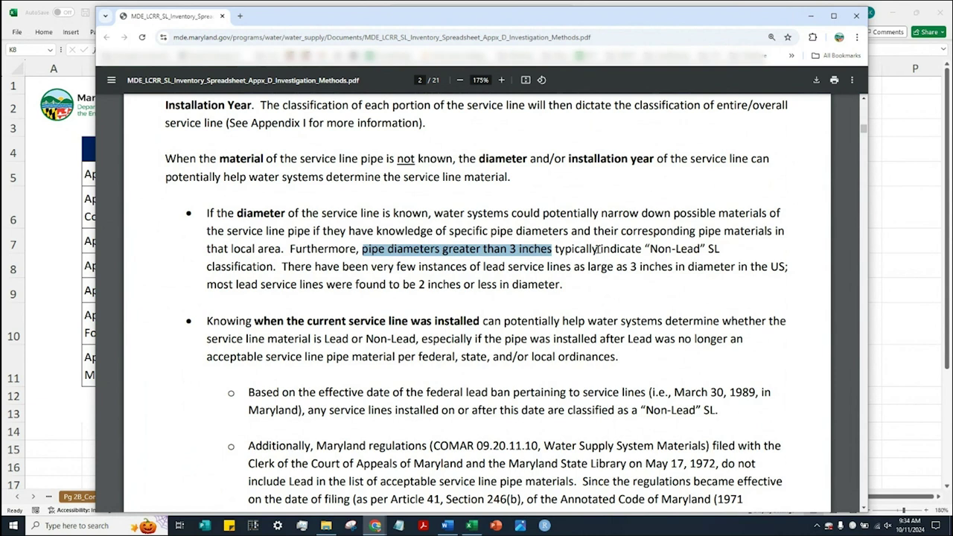
pyautogui.moveTo(644, 249); pyautogui.dragTo(704, 247)
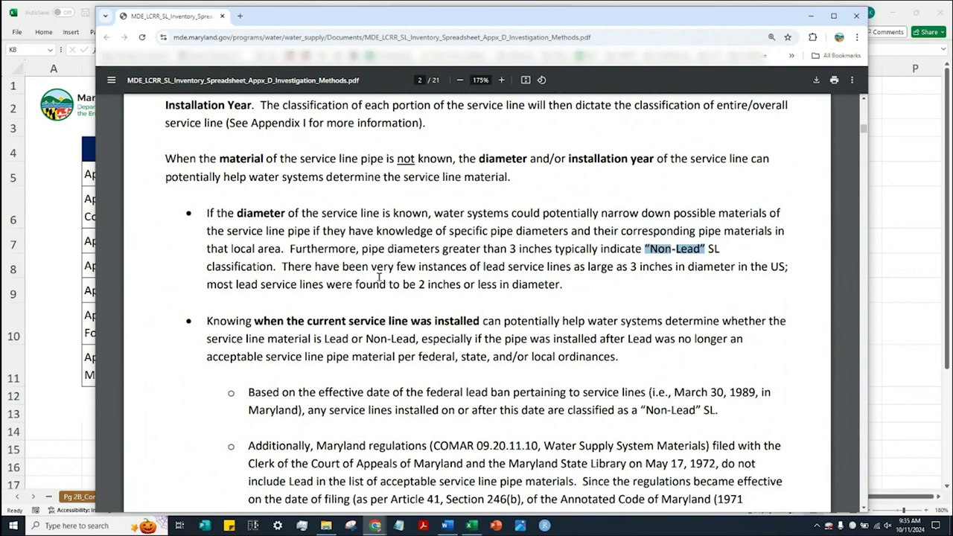
# Highlight the diameter bullet's statements on few lead lines as large as 3 inches and most lead service lines being 2 inches or less.
pyautogui.moveTo(278, 268); pyautogui.dragTo(786, 266)
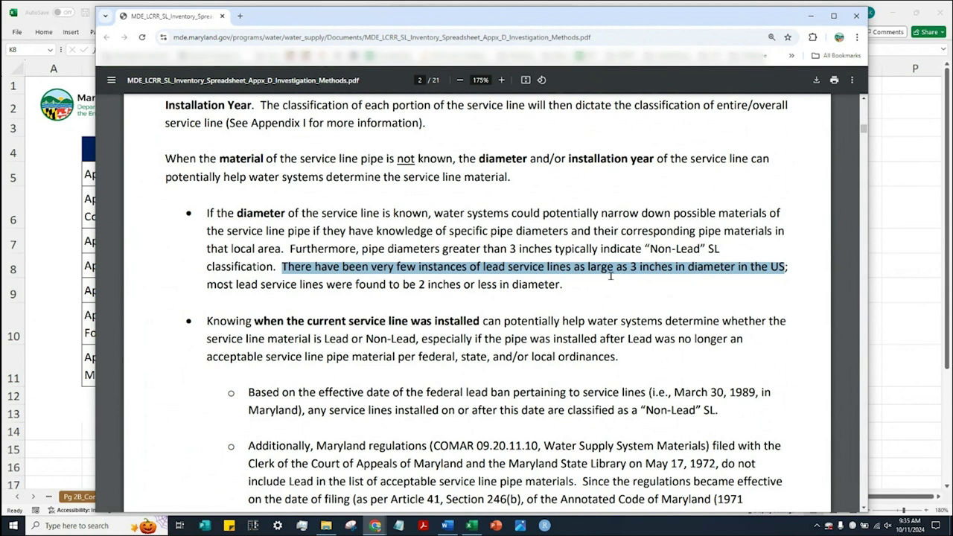
pyautogui.click(209, 290)
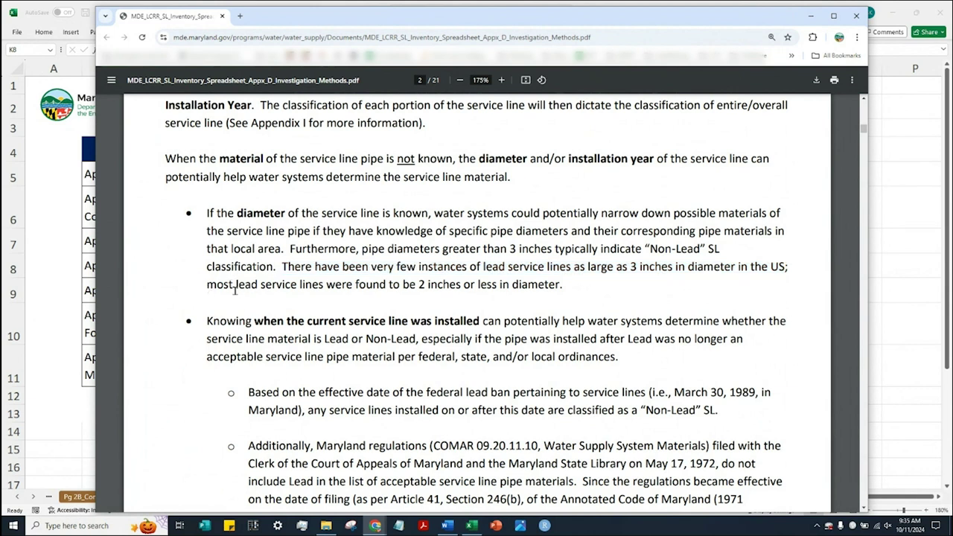
pyautogui.moveTo(235, 285); pyautogui.dragTo(558, 285)
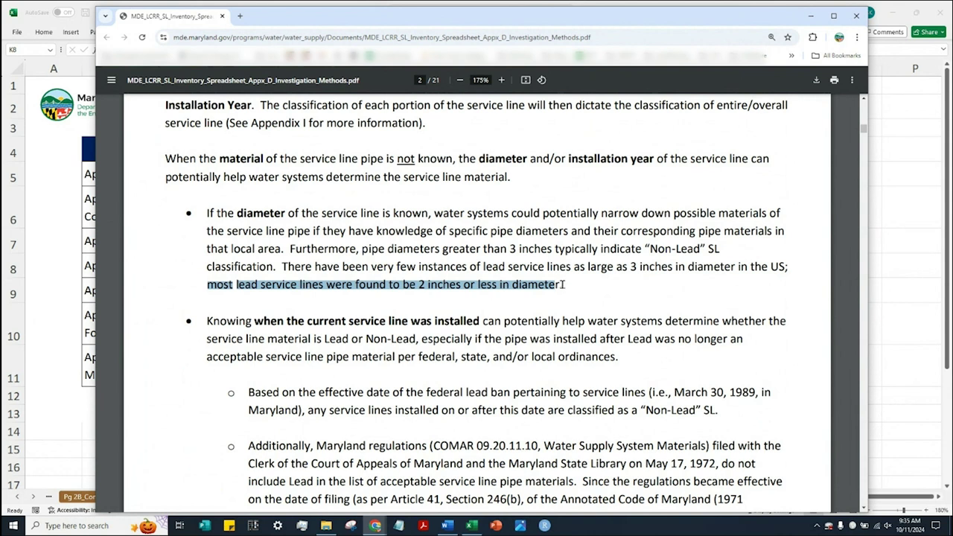
pyautogui.click(563, 284)
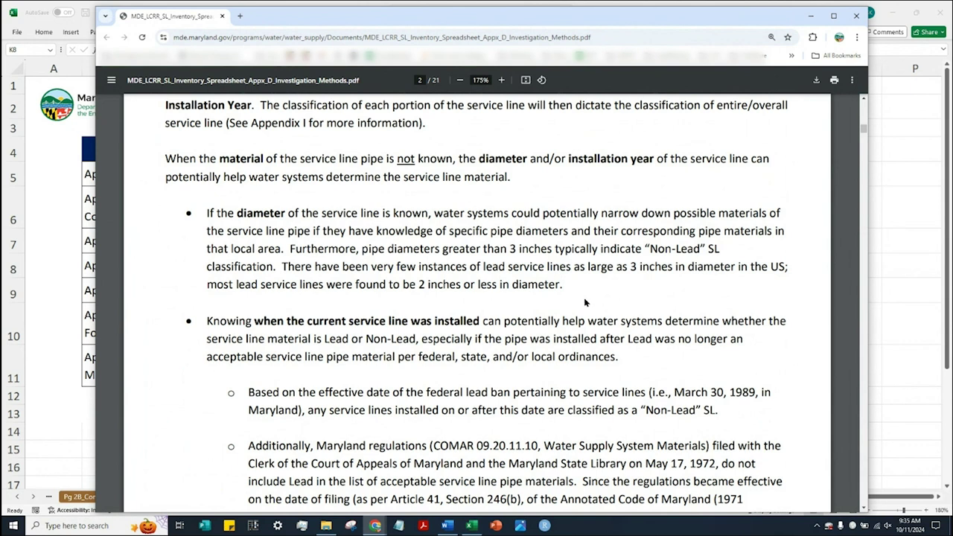
# In the Maryland regulations bullet, highlight "May 17, 1972", "Non-Lead" SL, "effective date" and the clause excluding Lead from acceptable service line pipe materials.
pyautogui.scroll(-1, 584, 301)
pyautogui.scroll(-1, 585, 301)
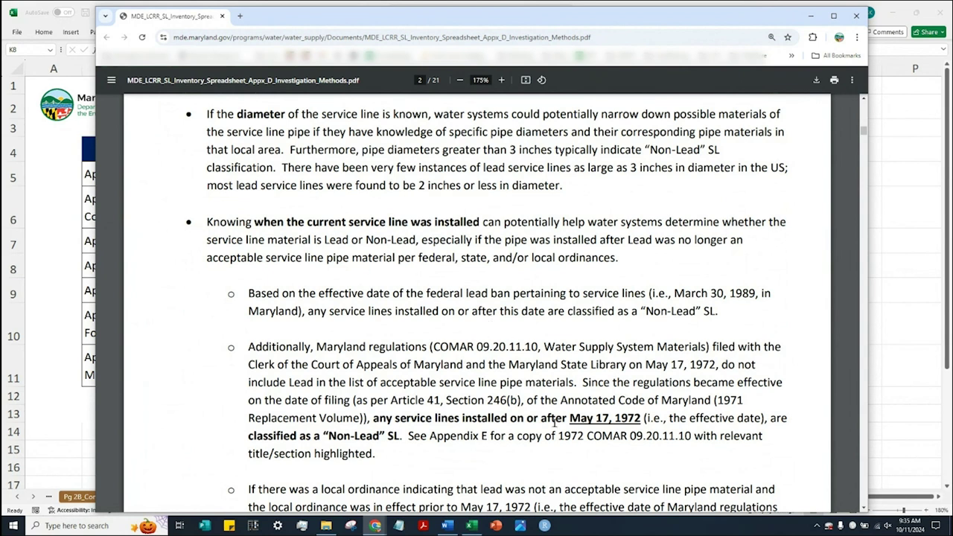
pyautogui.moveTo(571, 417); pyautogui.dragTo(641, 418)
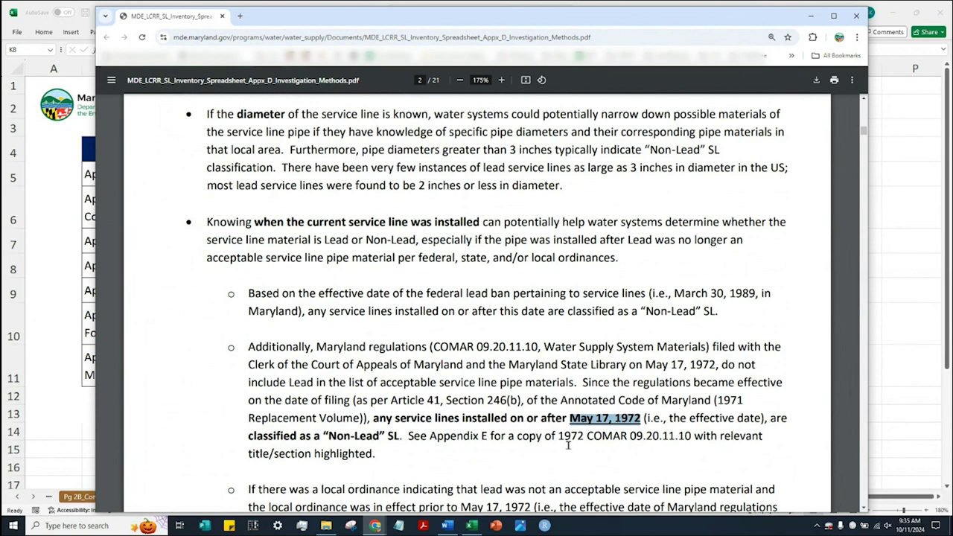
pyautogui.moveTo(325, 436); pyautogui.dragTo(402, 436)
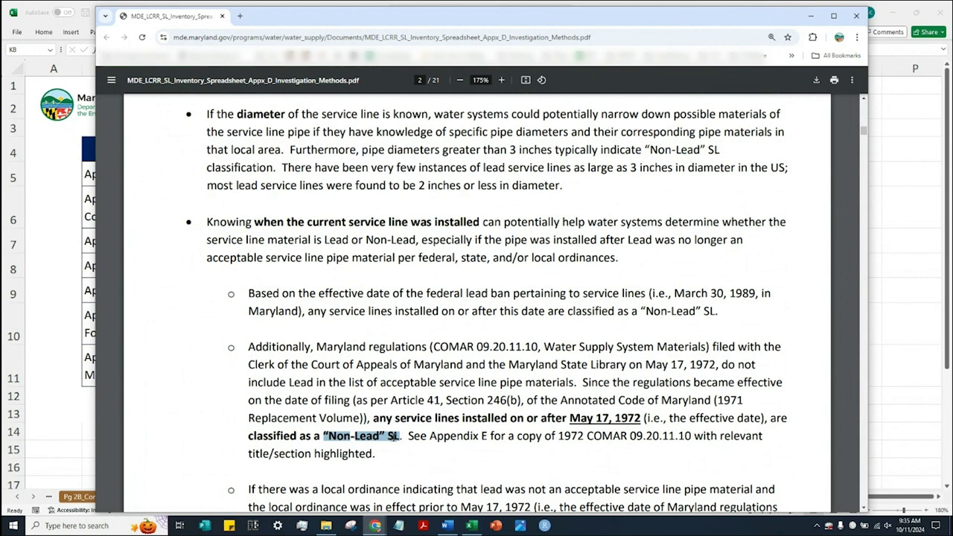
pyautogui.moveTo(571, 417); pyautogui.dragTo(640, 419)
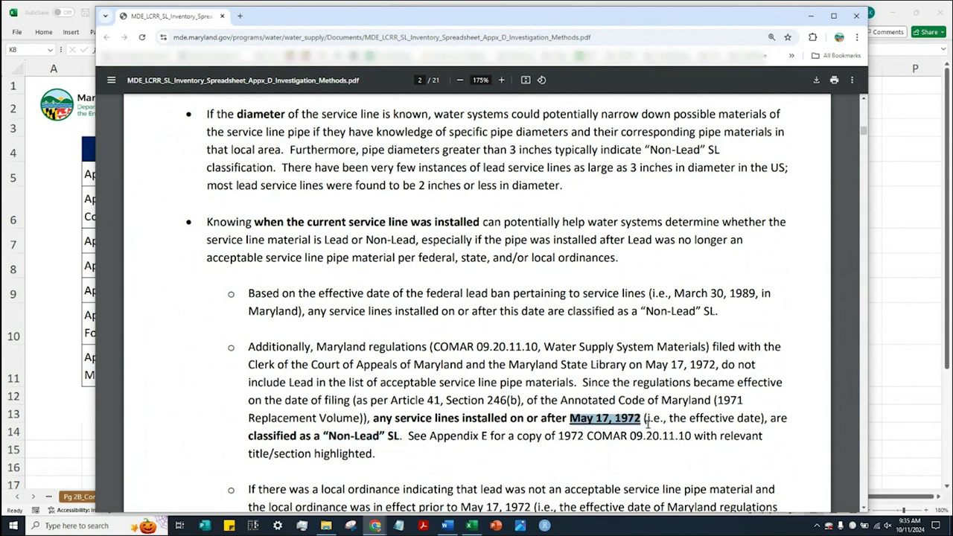
pyautogui.moveTo(759, 418); pyautogui.dragTo(689, 418)
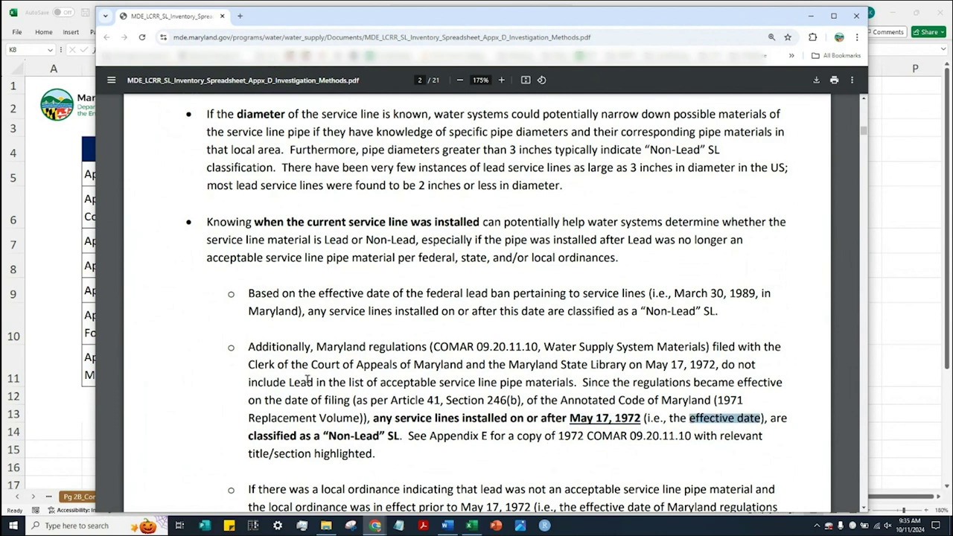
pyautogui.moveTo(716, 365); pyautogui.dragTo(580, 384)
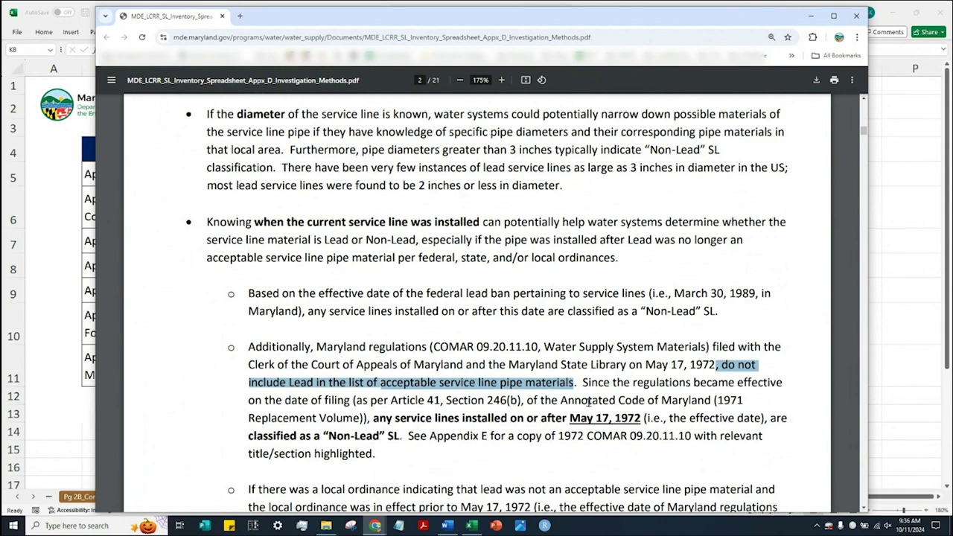
pyautogui.click(593, 456)
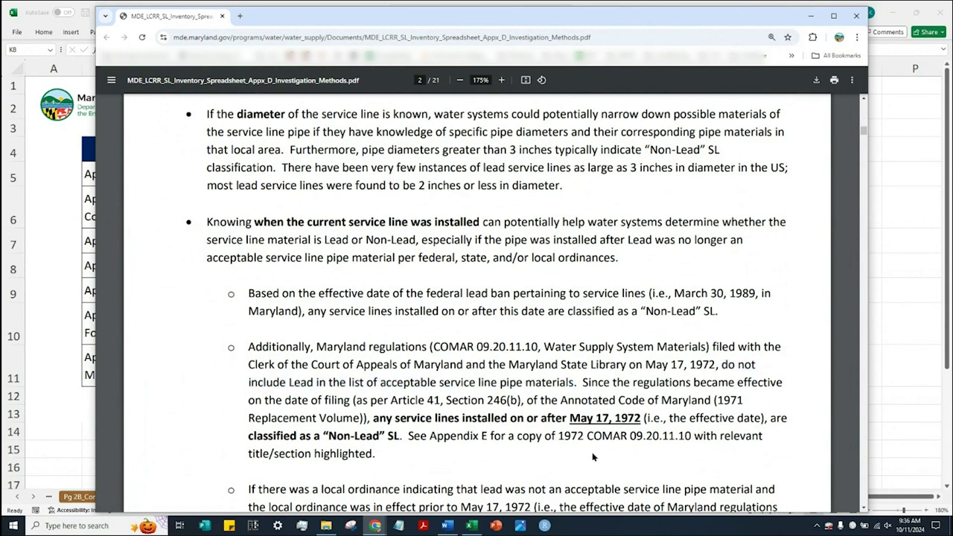
# In the local ordinance bullet, highlight "a local ordinance", "in effect prior to May 17, 1972" and the clause on lead not being acceptable.
pyautogui.scroll(-3, 591, 455)
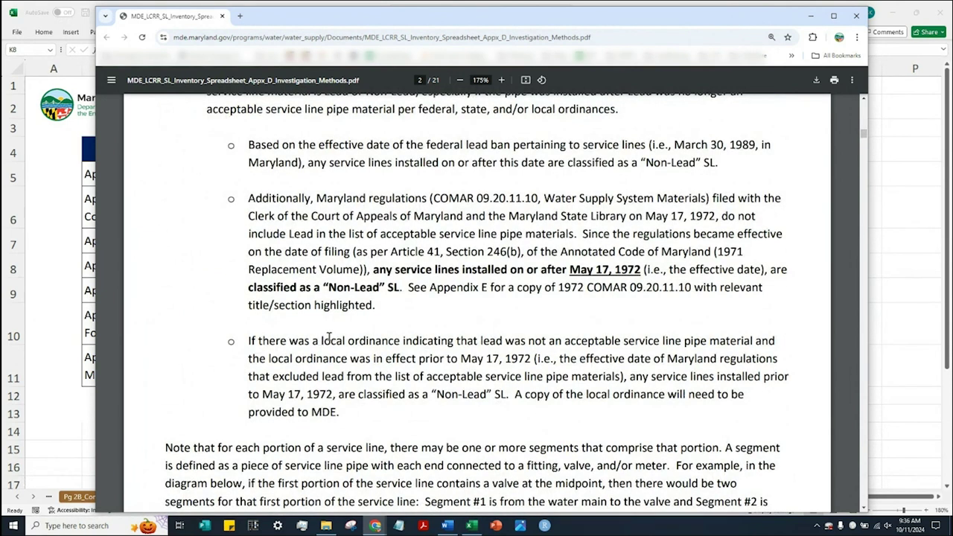
pyautogui.moveTo(312, 340); pyautogui.dragTo(401, 341)
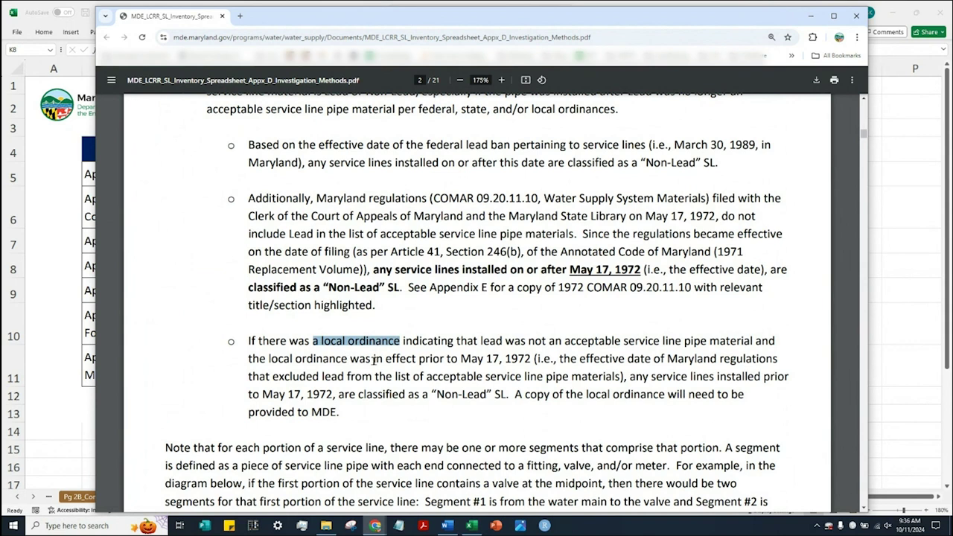
pyautogui.moveTo(372, 359); pyautogui.dragTo(531, 359)
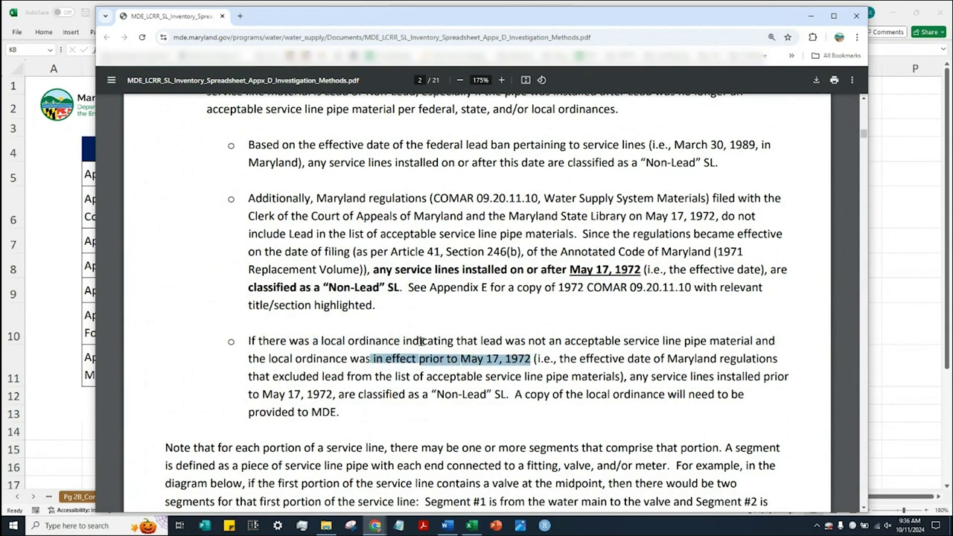
pyautogui.moveTo(394, 340); pyautogui.dragTo(752, 340)
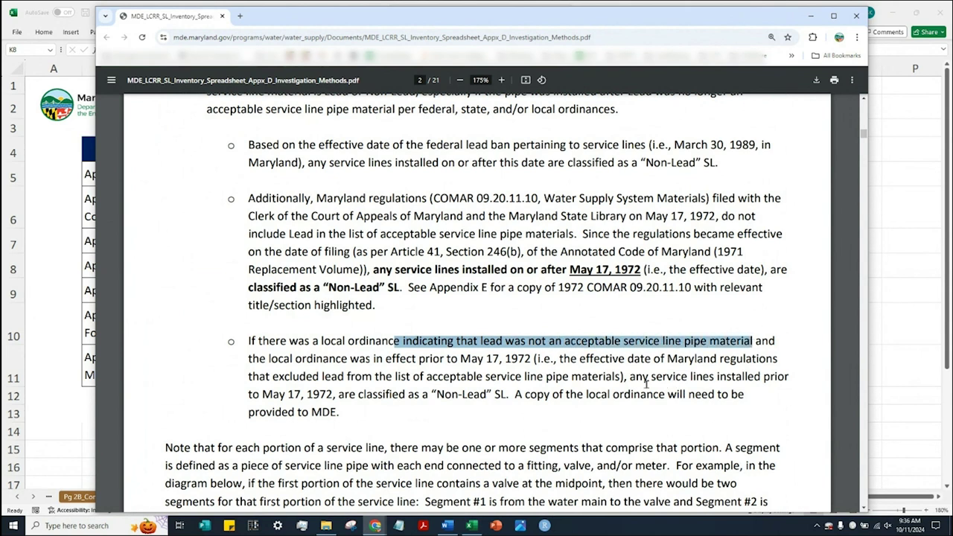
pyautogui.click(424, 405)
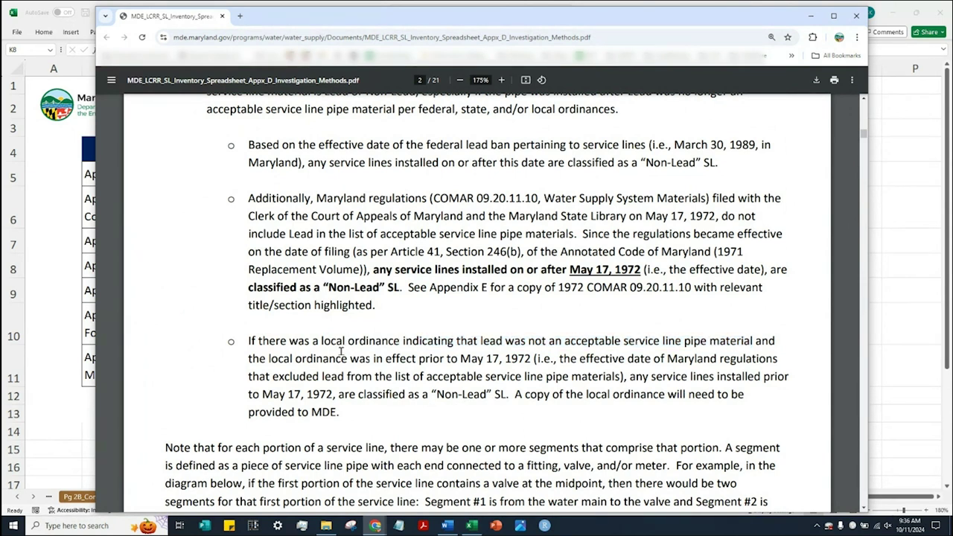
# Highlight "a local ordinance" again, the "Non-Lead" SL classification, and the sentence requiring a copy of the ordinance for MDE.
pyautogui.moveTo(313, 341); pyautogui.dragTo(402, 340)
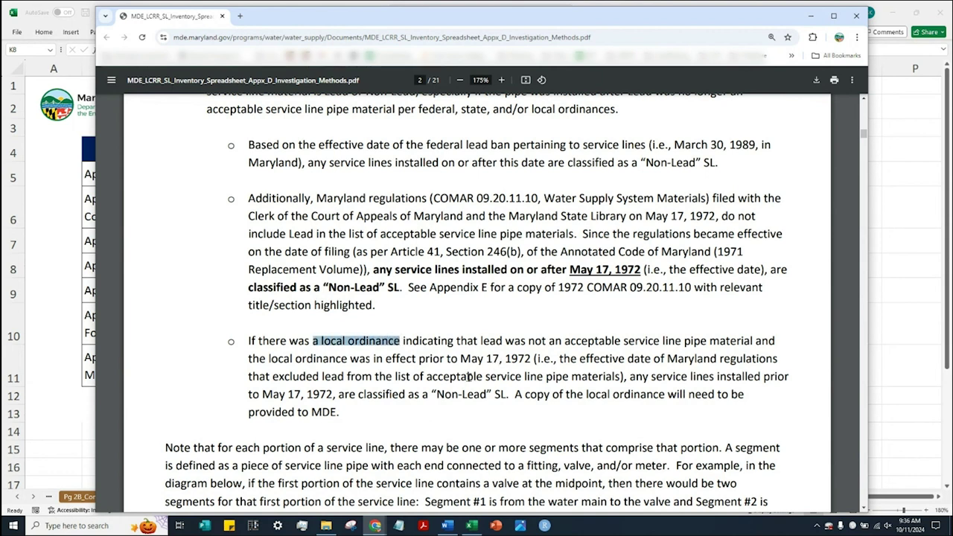
pyautogui.moveTo(357, 396); pyautogui.dragTo(507, 394)
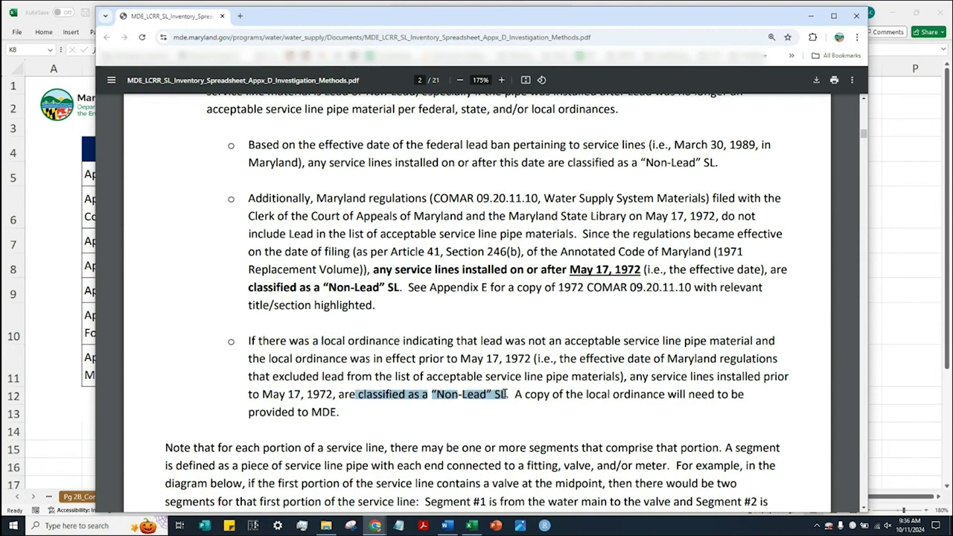
pyautogui.click(478, 421)
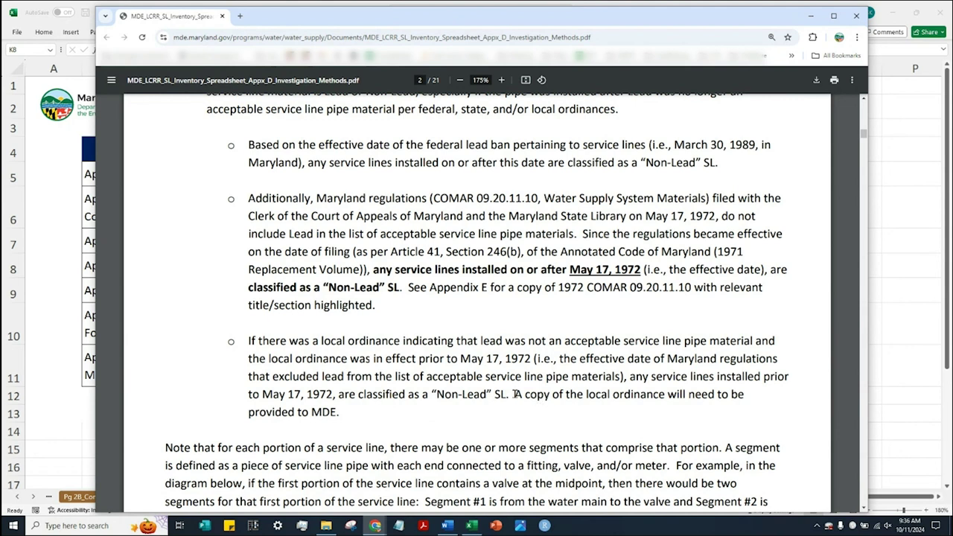
pyautogui.moveTo(515, 395); pyautogui.dragTo(373, 424)
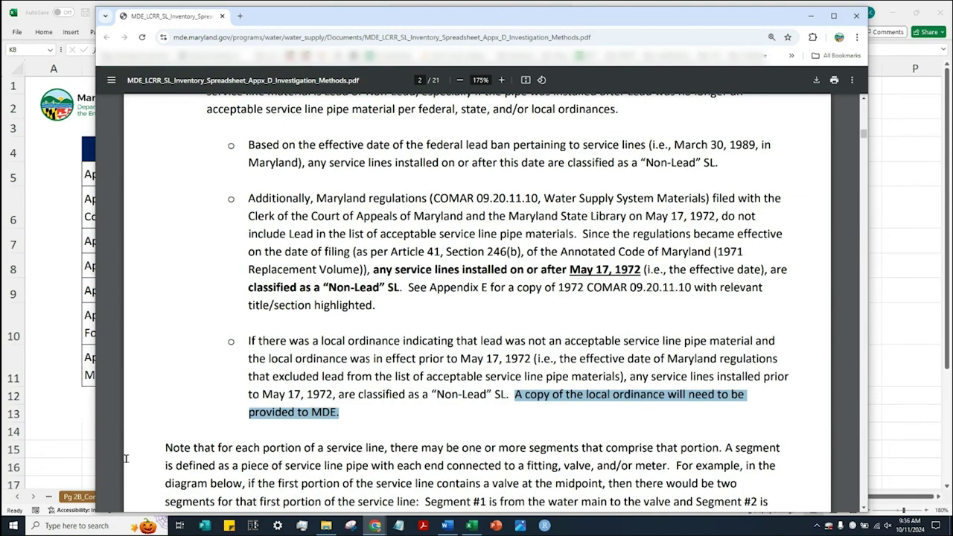
# Go to Table D1 on page 4 and highlight its Material, Diameter and Installation Year investigation method headings together.
pyautogui.scroll(-5, 421, 430)
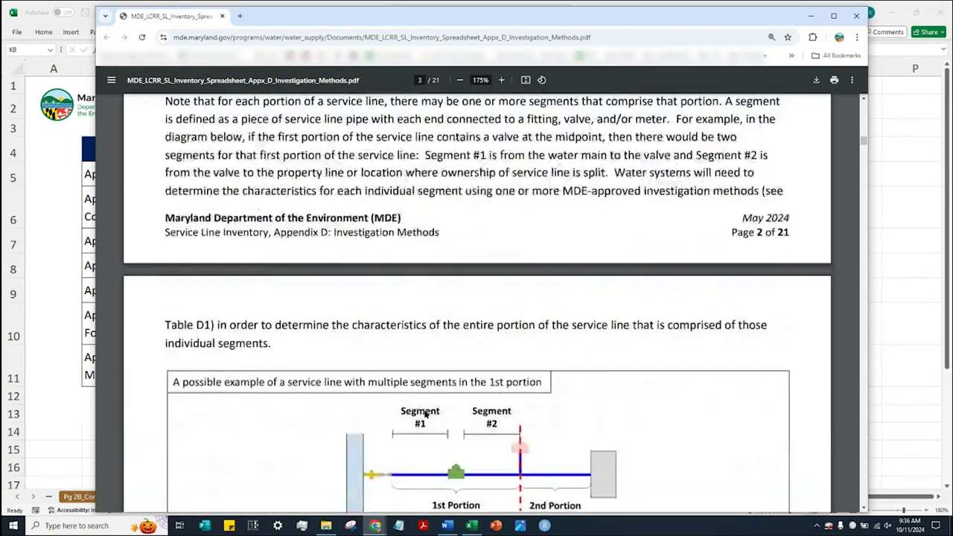
pyautogui.scroll(-10, 425, 414)
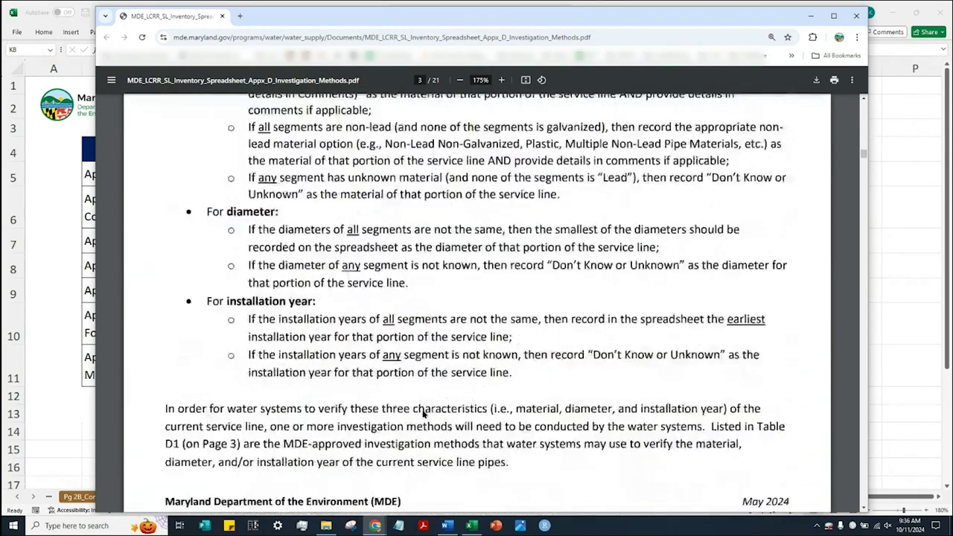
pyautogui.scroll(-6, 421, 414)
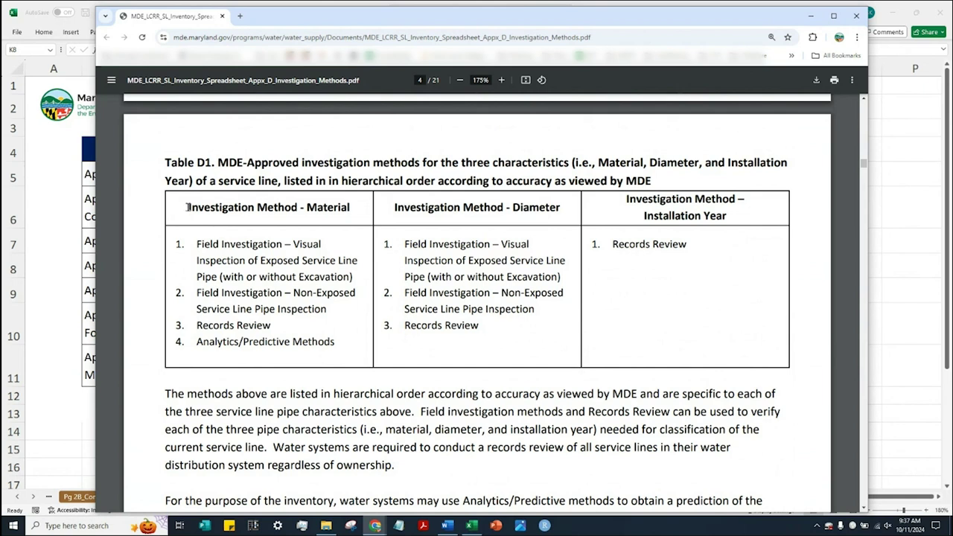
pyautogui.moveTo(187, 207); pyautogui.dragTo(726, 223)
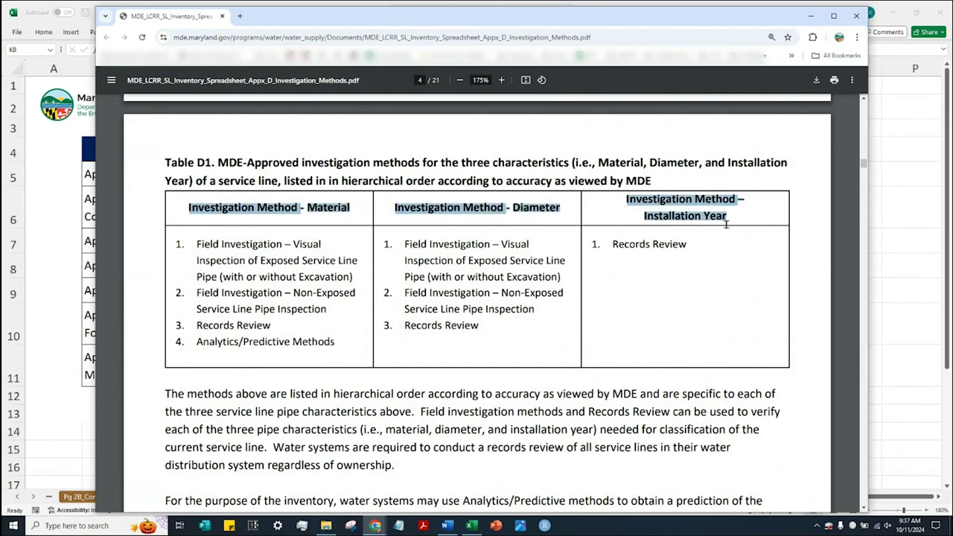
pyautogui.click(170, 246)
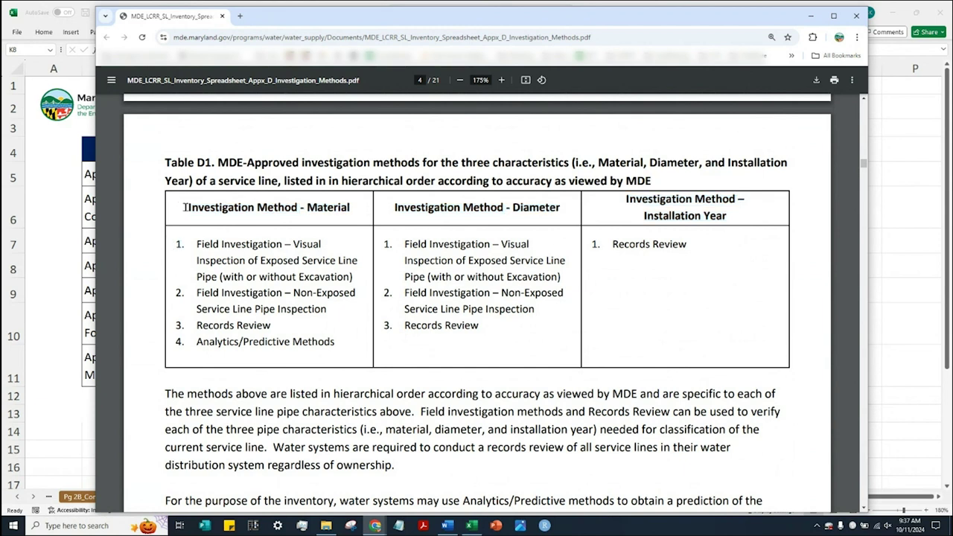
# Highlight Table D1's Material heading and, one by one, its four investigation methods from visual field inspection to Analytics/Predictive Methods.
pyautogui.moveTo(183, 208); pyautogui.dragTo(351, 209)
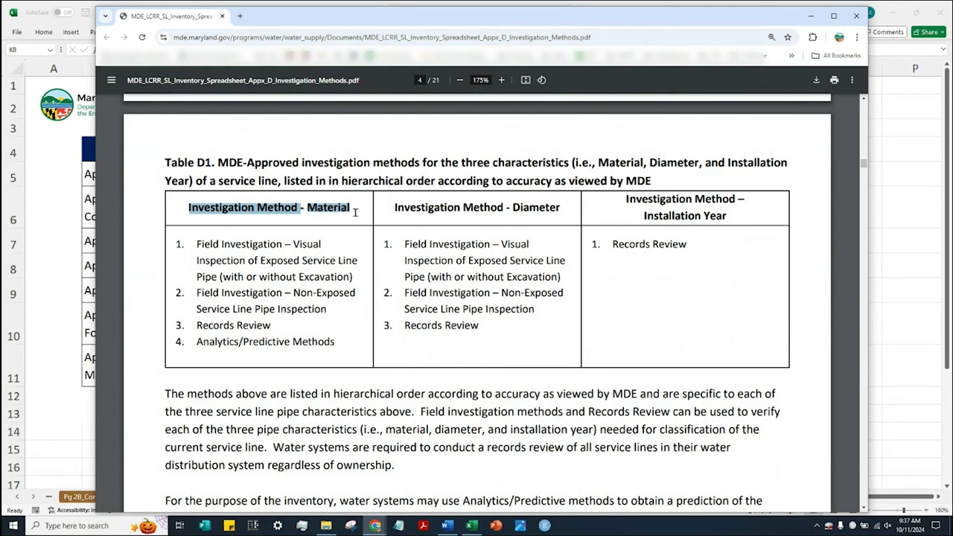
pyautogui.click(354, 209)
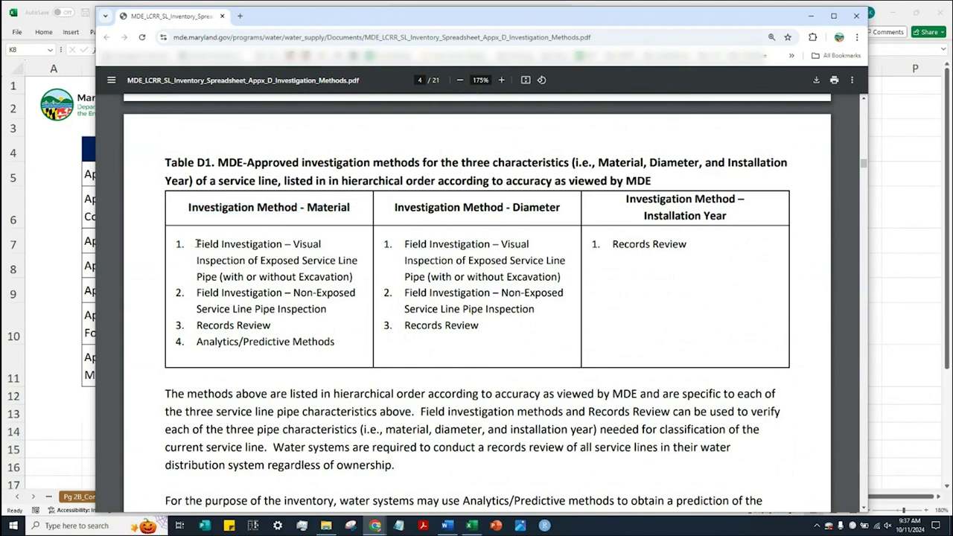
pyautogui.moveTo(196, 244); pyautogui.dragTo(360, 275)
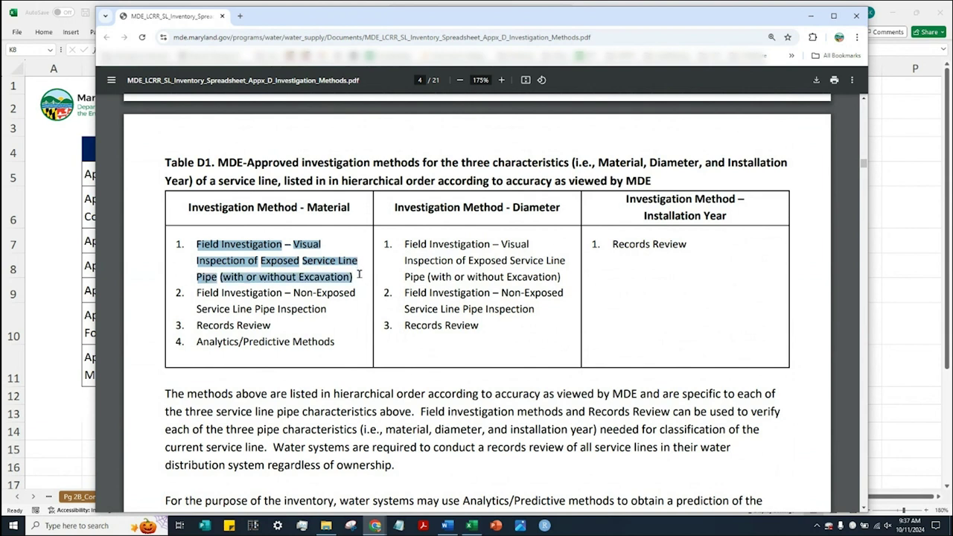
pyautogui.click(360, 275)
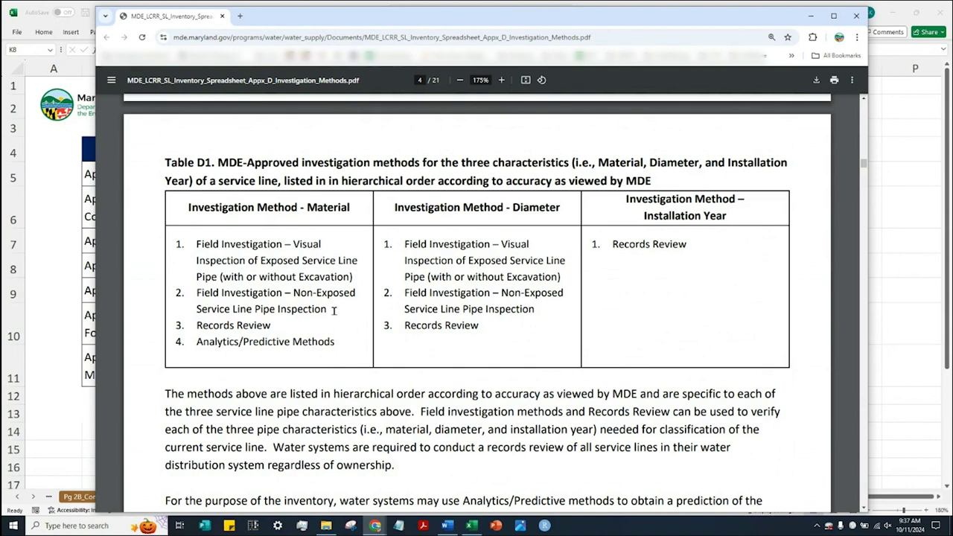
pyautogui.moveTo(196, 293); pyautogui.dragTo(327, 307)
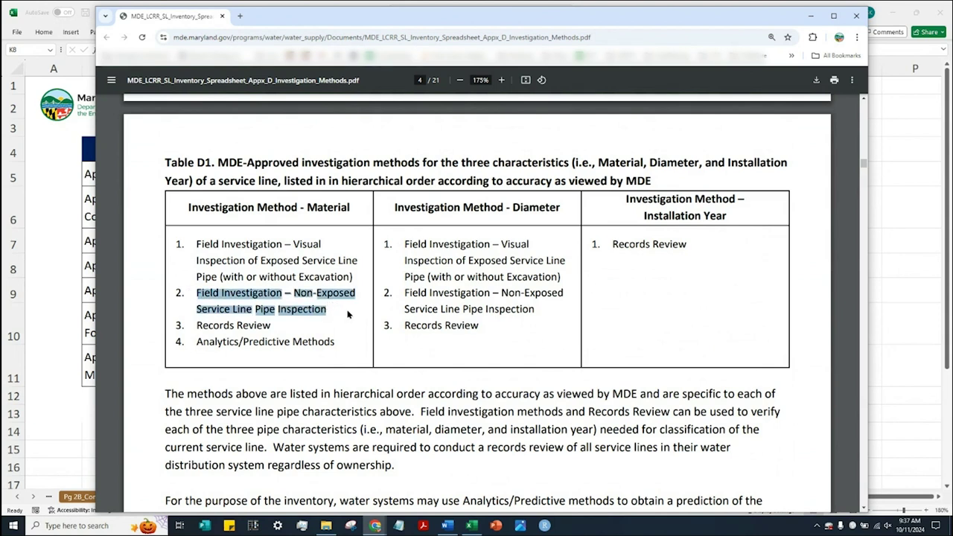
pyautogui.click(346, 313)
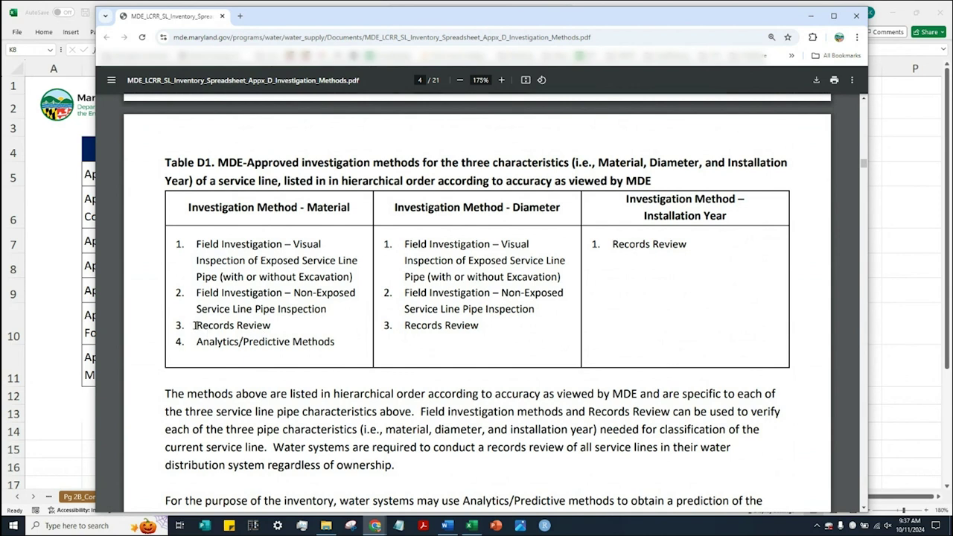
pyautogui.moveTo(195, 325); pyautogui.dragTo(271, 326)
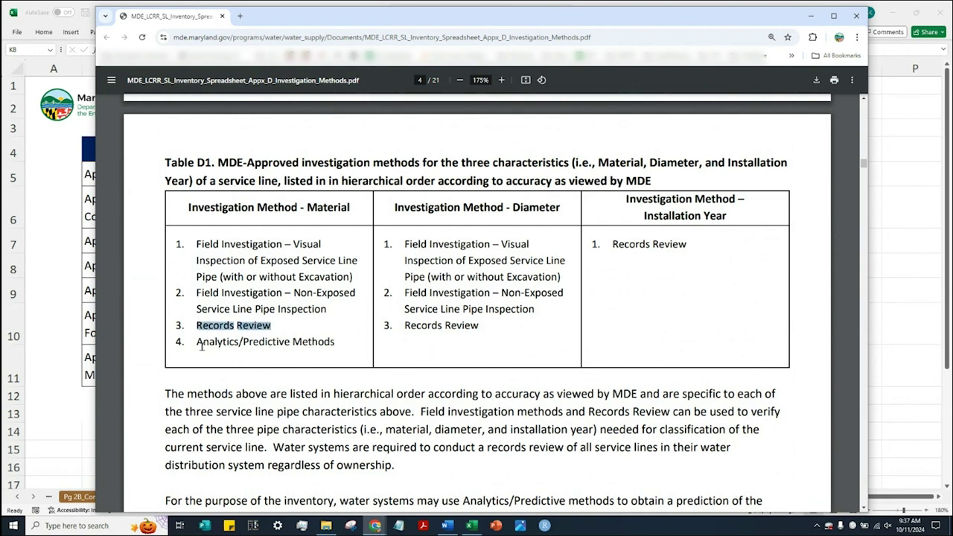
pyautogui.moveTo(195, 341); pyautogui.dragTo(336, 343)
pyautogui.click(349, 348)
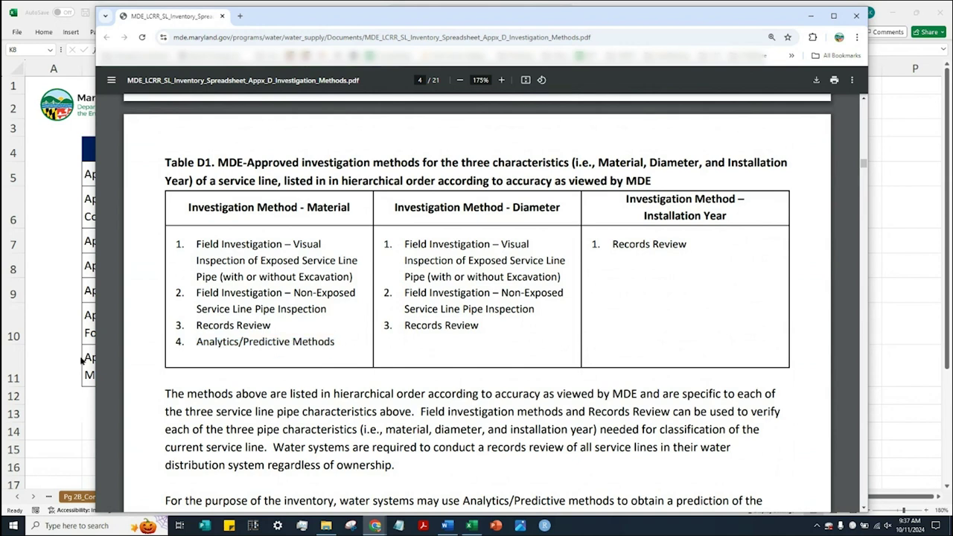
# Highlight the "Investigation Method - Diameter" column heading in Table D1, then clear the selection.
pyautogui.moveTo(391, 207); pyautogui.dragTo(559, 216)
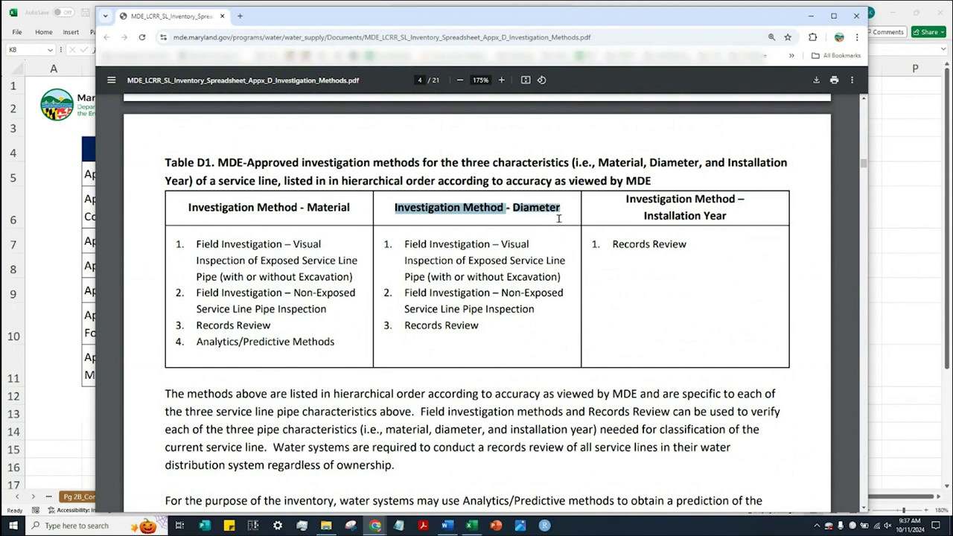
pyautogui.click(451, 333)
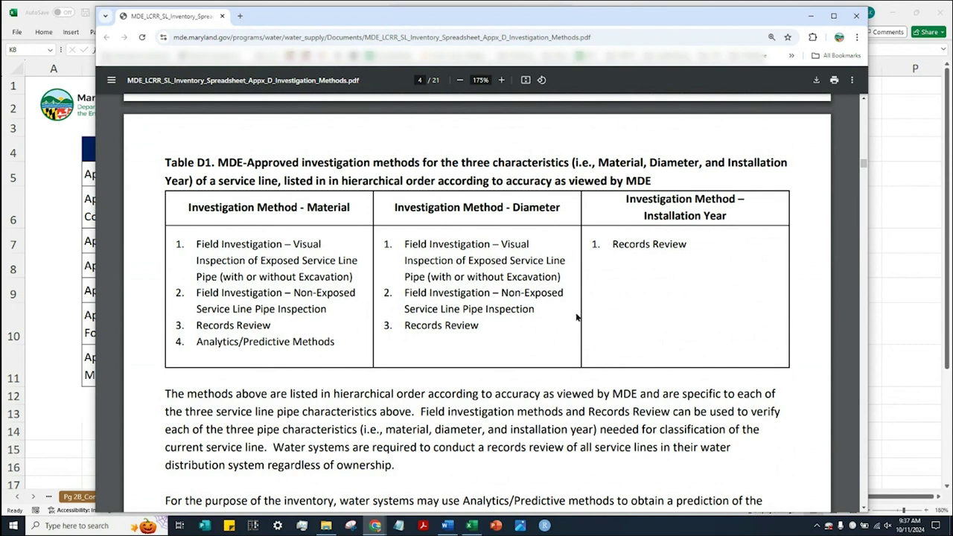
# Highlight Table D1's "Investigation Method – Installation Year" heading and its Records Review method, then clear the selection.
pyautogui.moveTo(634, 209); pyautogui.dragTo(729, 217)
pyautogui.click(719, 274)
pyautogui.moveTo(693, 248); pyautogui.dragTo(611, 246)
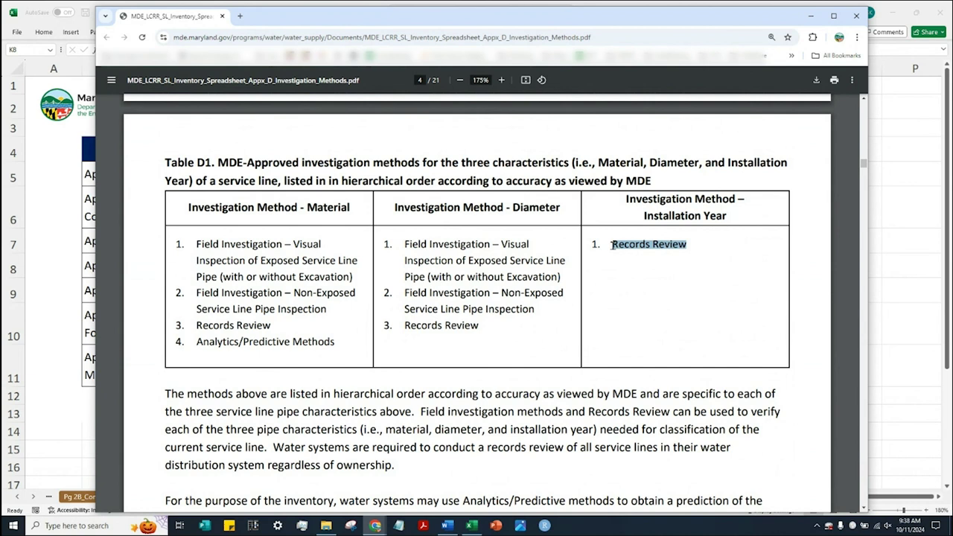
pyautogui.click(716, 279)
pyautogui.moveTo(693, 245); pyautogui.dragTo(611, 246)
pyautogui.click(640, 277)
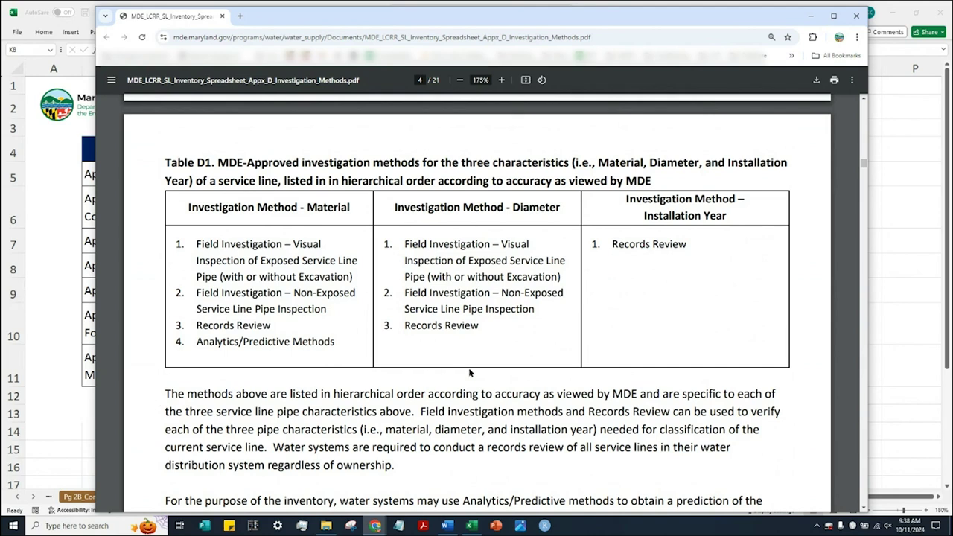
# Go to Table D2 on page 5, highlight "MDE-Approved bases of determination" in its title, then clear the selection.
pyautogui.scroll(-3, 468, 370)
pyautogui.scroll(-10, 469, 370)
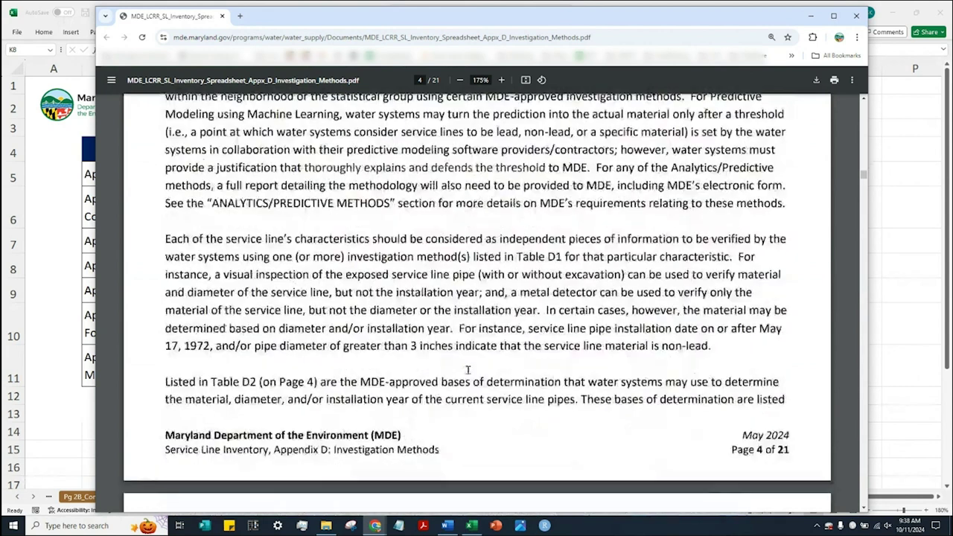
pyautogui.scroll(-1, 469, 367)
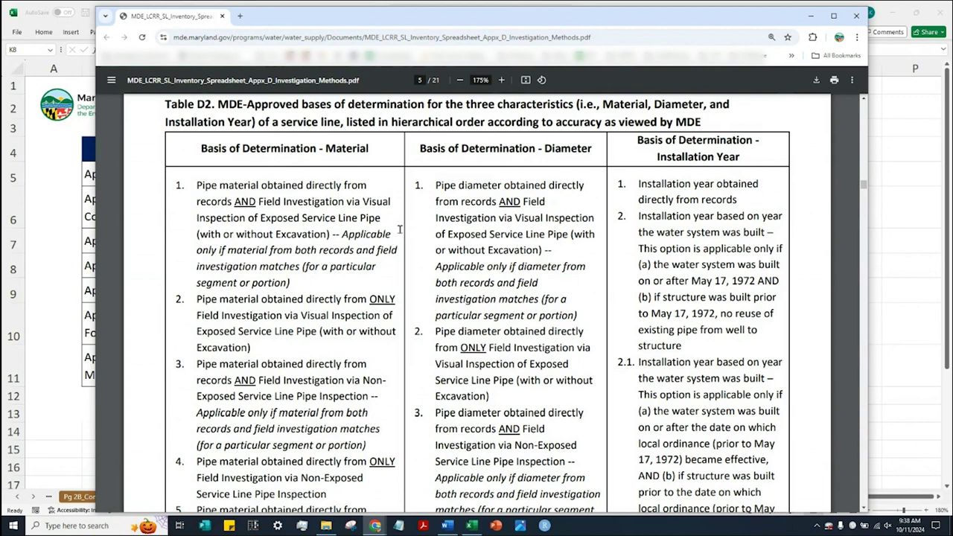
pyautogui.moveTo(423, 105); pyautogui.dragTo(218, 105)
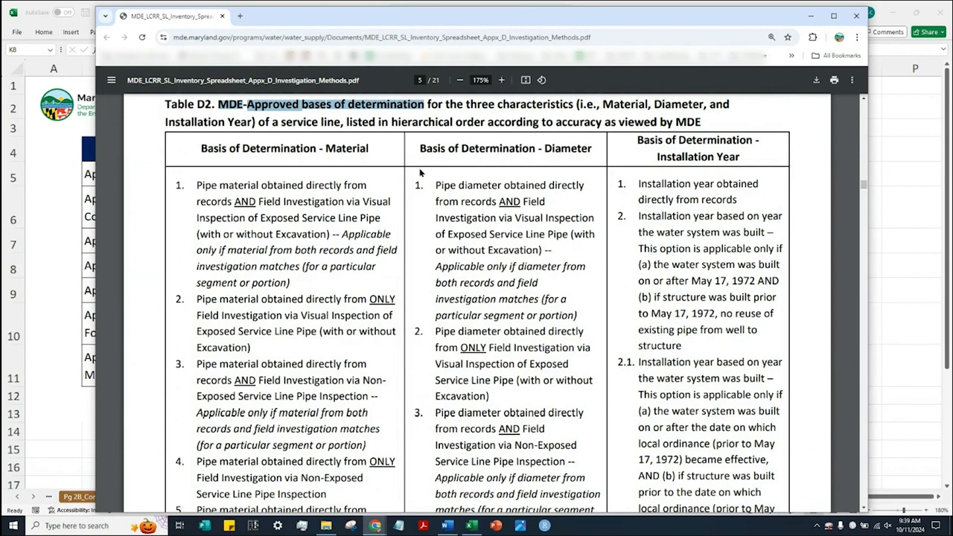
pyautogui.scroll(-1, 421, 171)
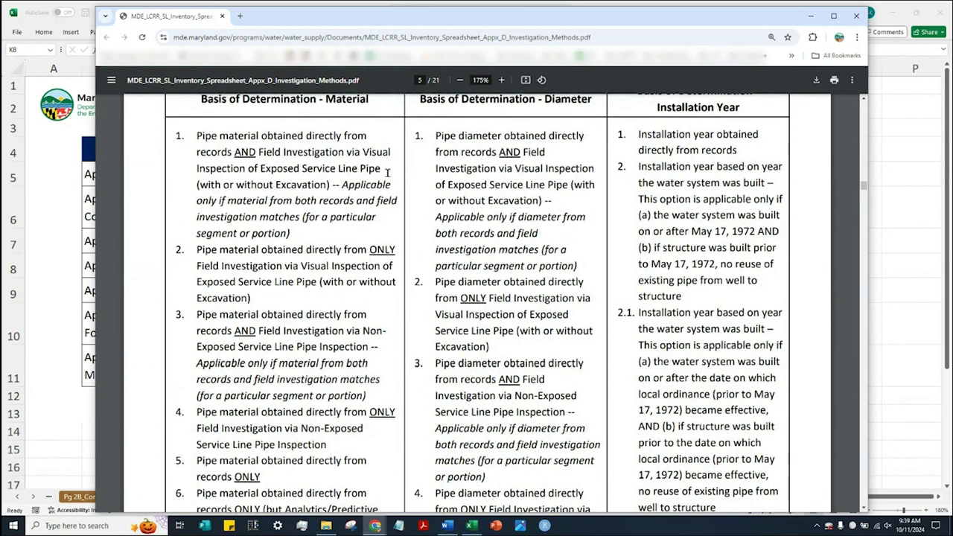
pyautogui.scroll(1, 387, 172)
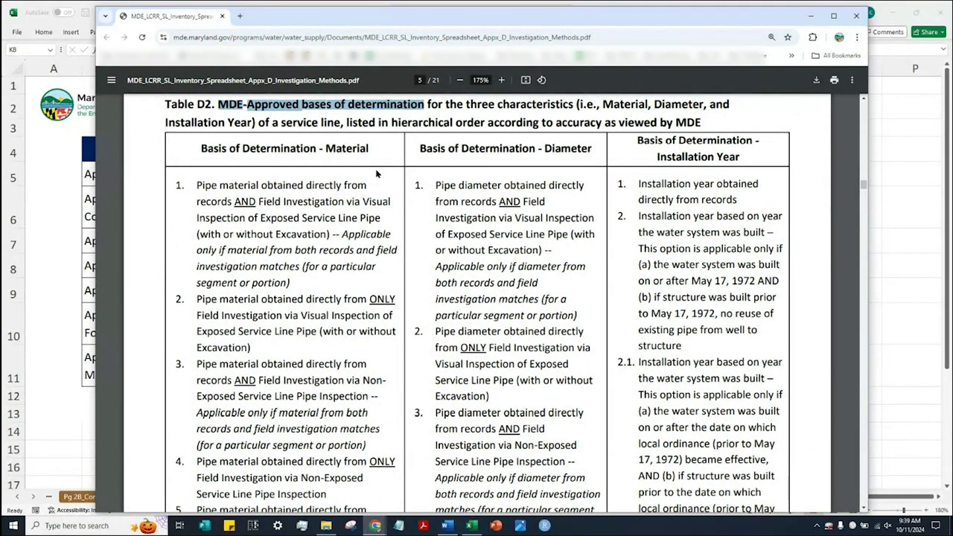
pyautogui.click(376, 146)
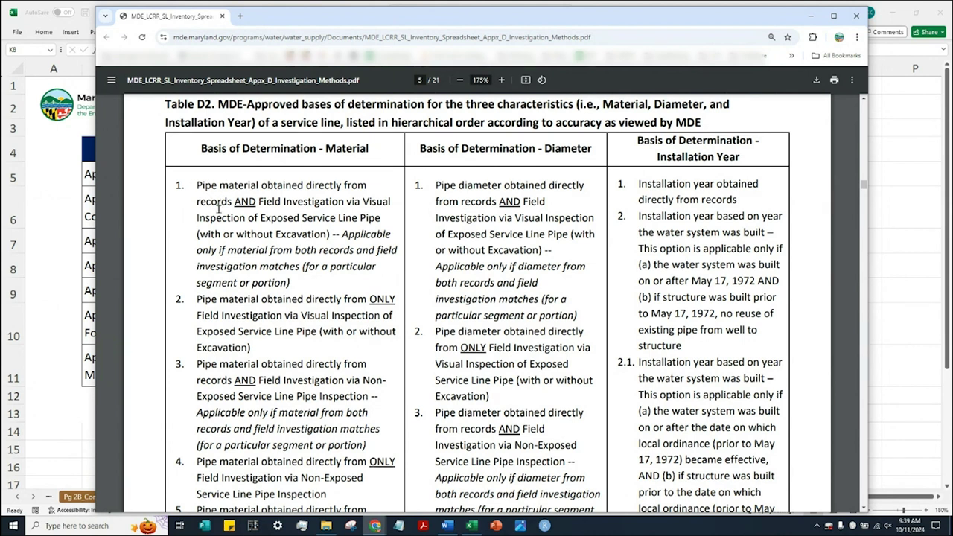
# Highlight material basis 5, "Pipe material obtained directly from records ONLY", in Table D2, then clear the selection.
pyautogui.scroll(-1, 218, 209)
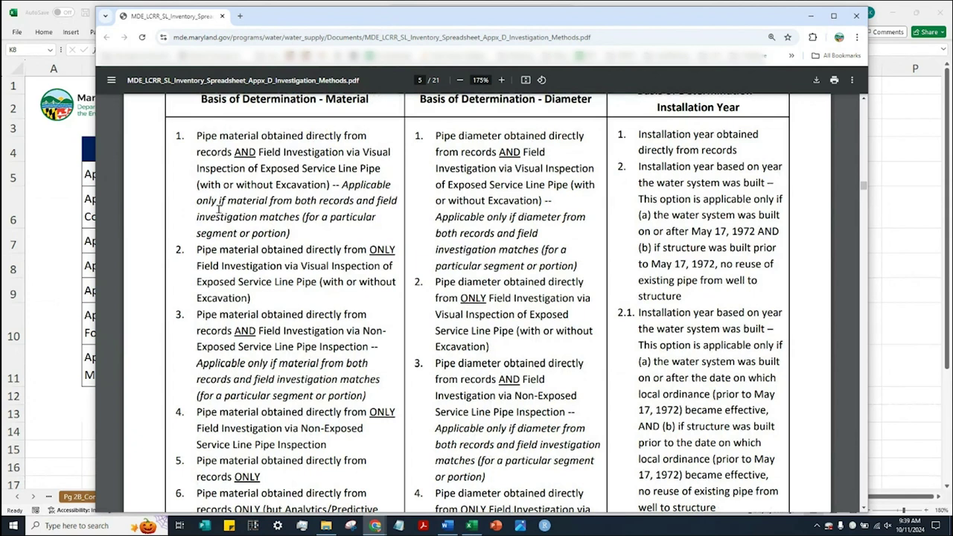
pyautogui.scroll(-1, 219, 209)
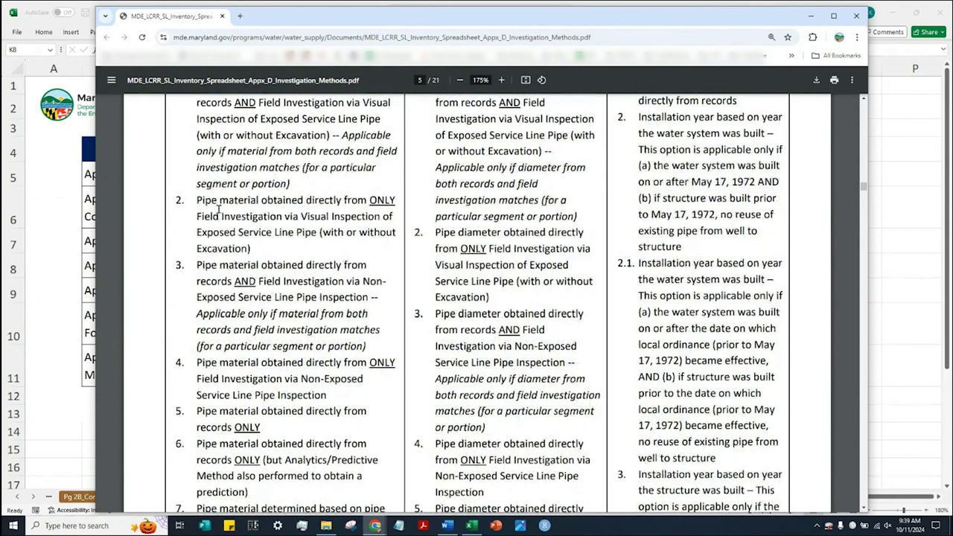
pyautogui.scroll(1, 218, 209)
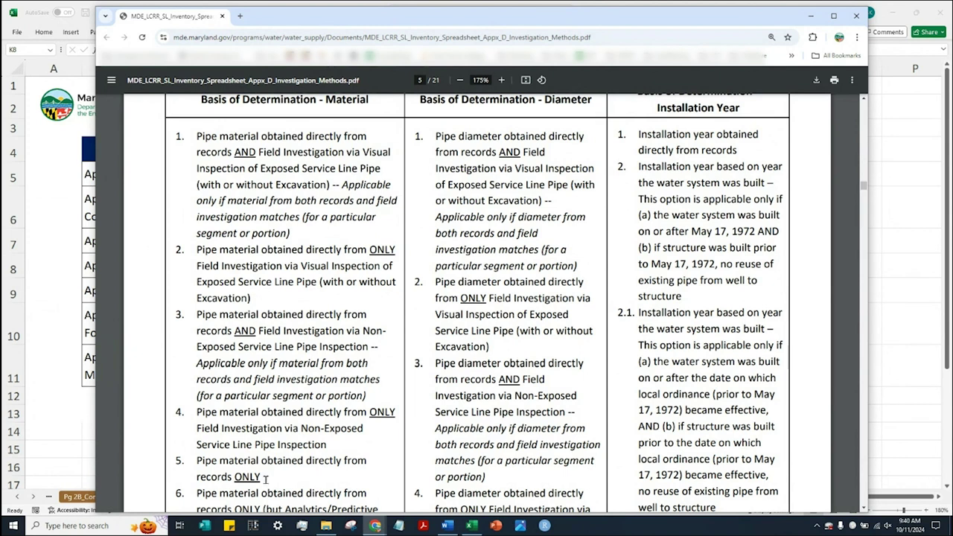
pyautogui.moveTo(266, 478); pyautogui.dragTo(178, 459)
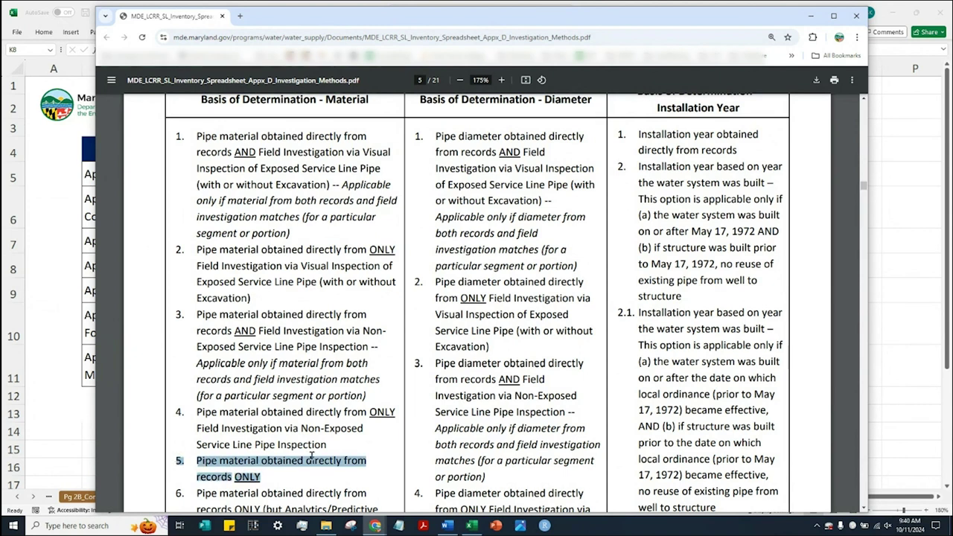
pyautogui.scroll(-2, 311, 456)
pyautogui.click(281, 370)
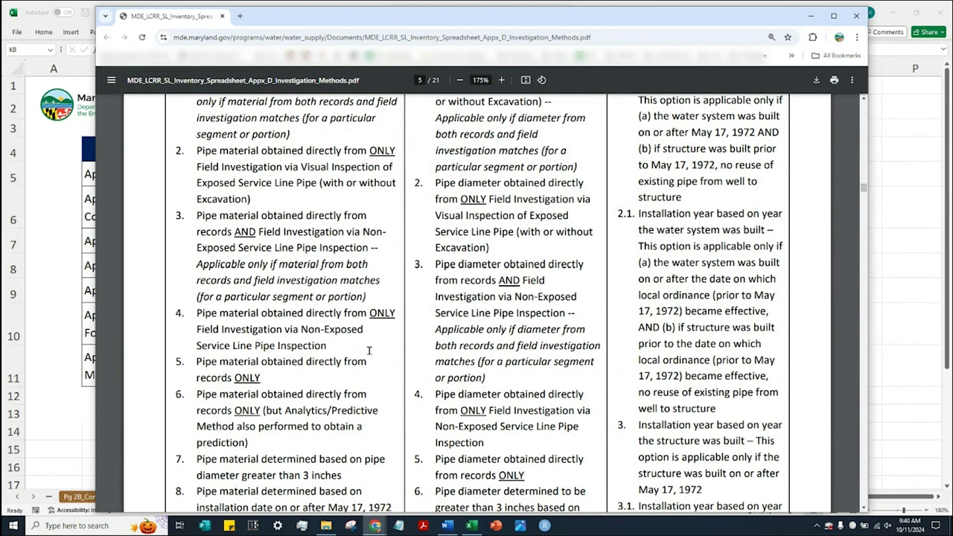
# Highlight material basis 2 in Table D2, ONLY field investigation via visual inspection of exposed pipe, twice, clearing the selection each time.
pyautogui.scroll(2, 337, 281)
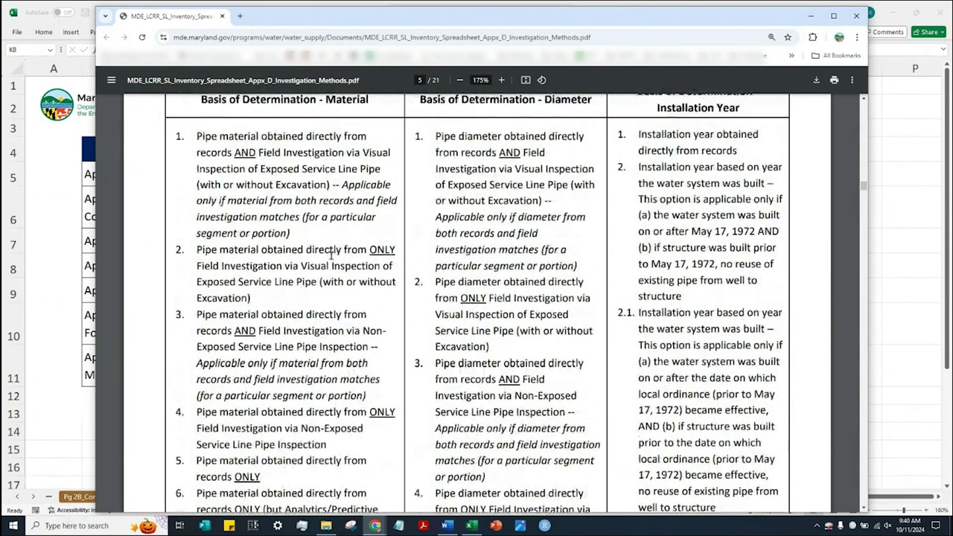
pyautogui.moveTo(252, 299); pyautogui.dragTo(188, 253)
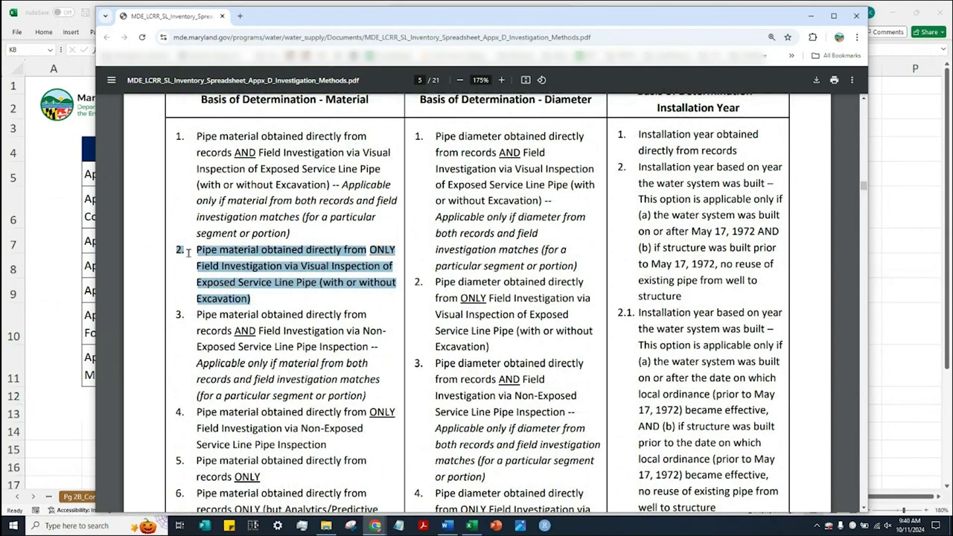
pyautogui.click(281, 302)
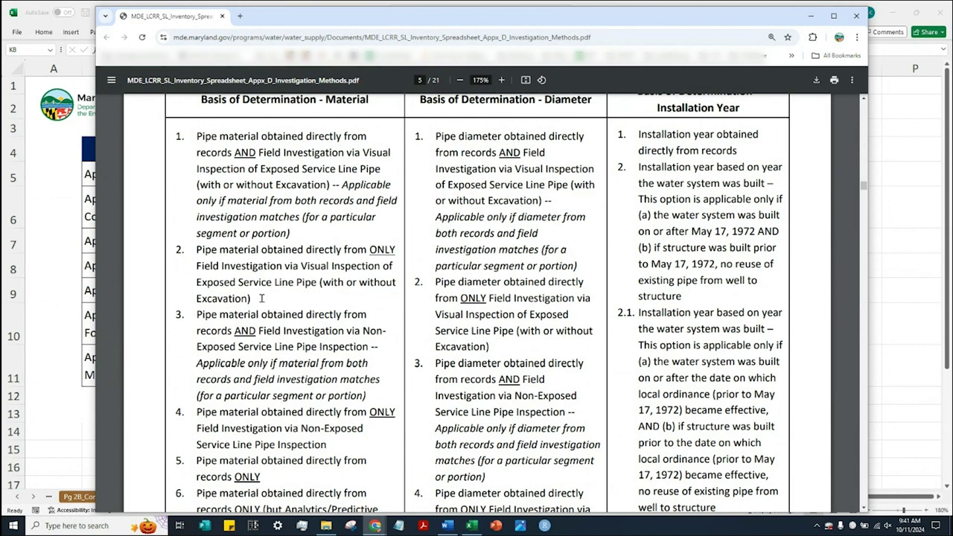
pyautogui.moveTo(251, 298); pyautogui.dragTo(195, 251)
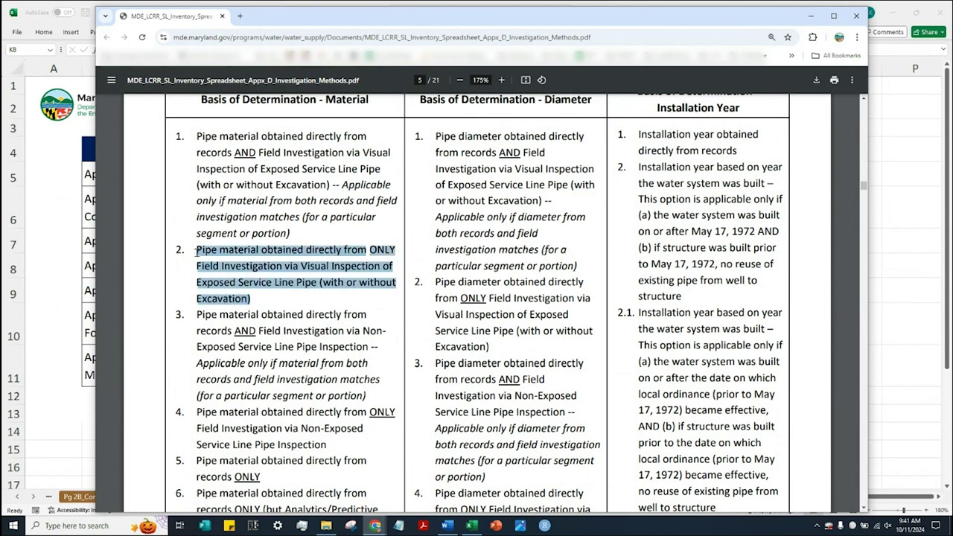
pyautogui.click(263, 298)
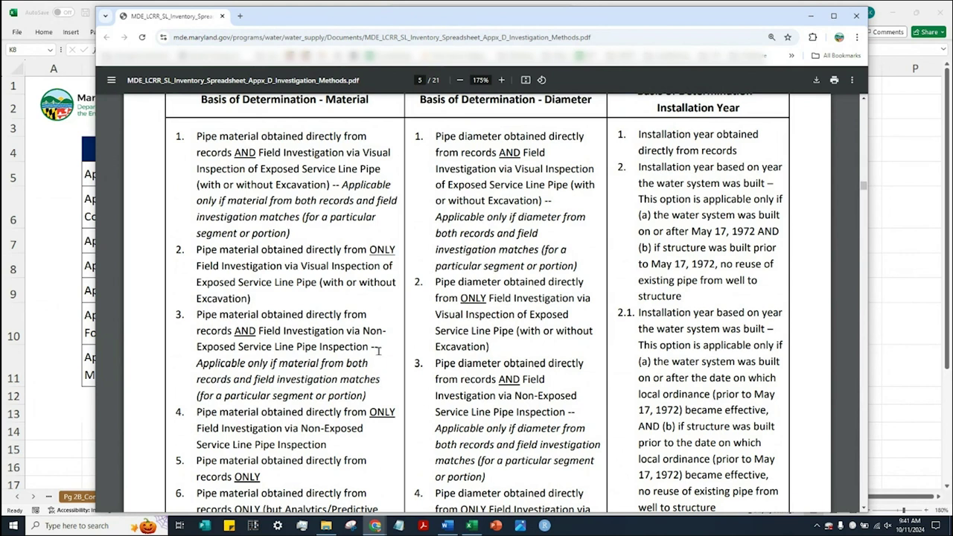
# Highlight material basis 1, records AND field investigation via visual inspection, up to its applicability note, then clear the selection.
pyautogui.scroll(1, 297, 223)
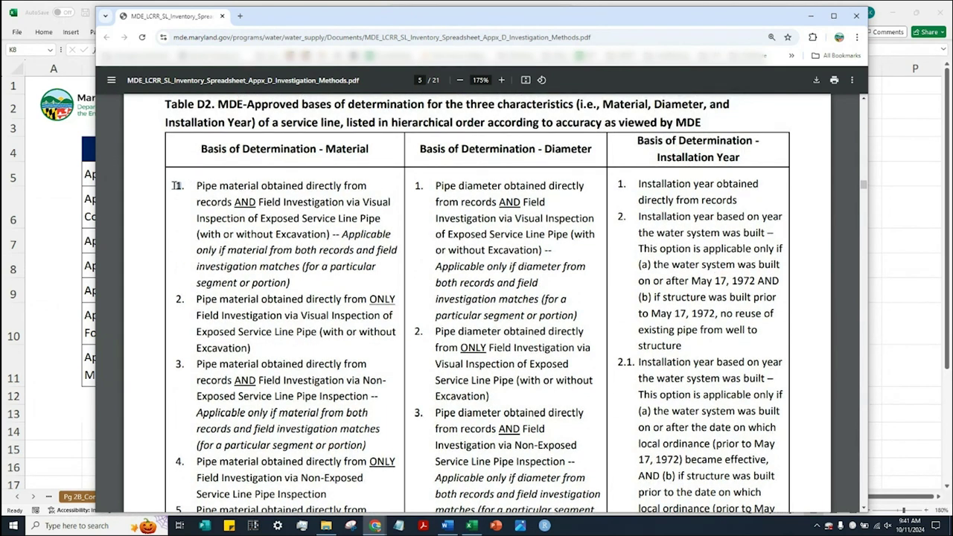
pyautogui.moveTo(173, 185); pyautogui.dragTo(332, 236)
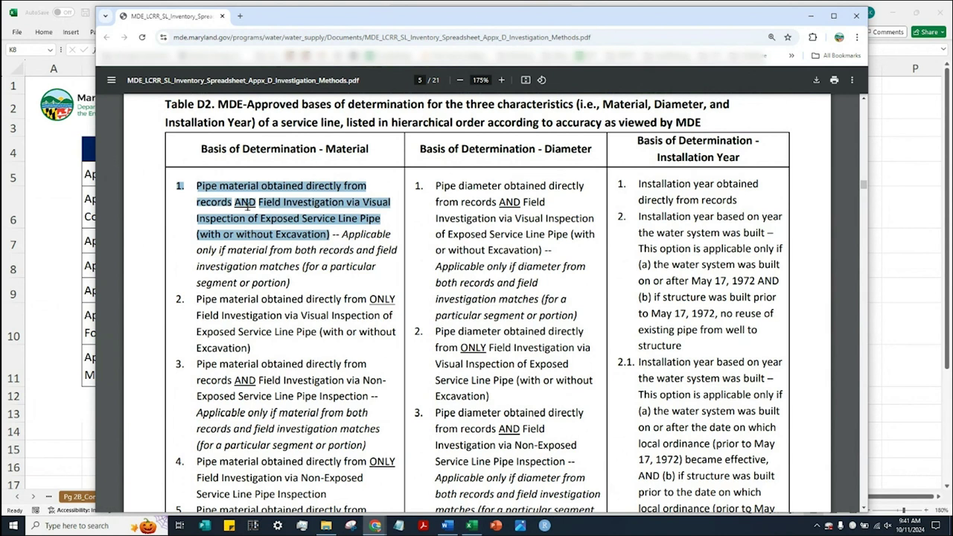
pyautogui.click(247, 207)
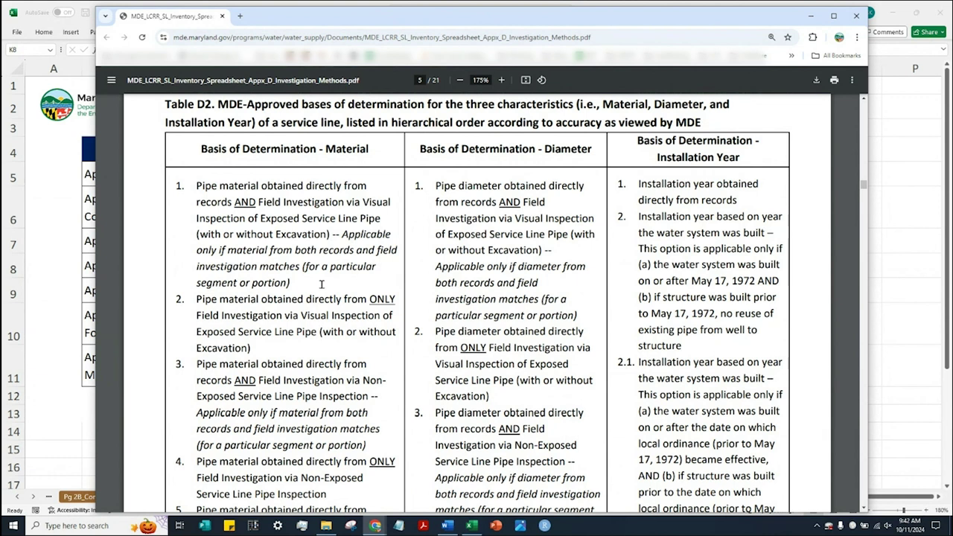
# Return to material basis 2 in Table D2 and highlight its ONLY visual field inspection text again, leaving nothing selected.
pyautogui.scroll(-1, 316, 262)
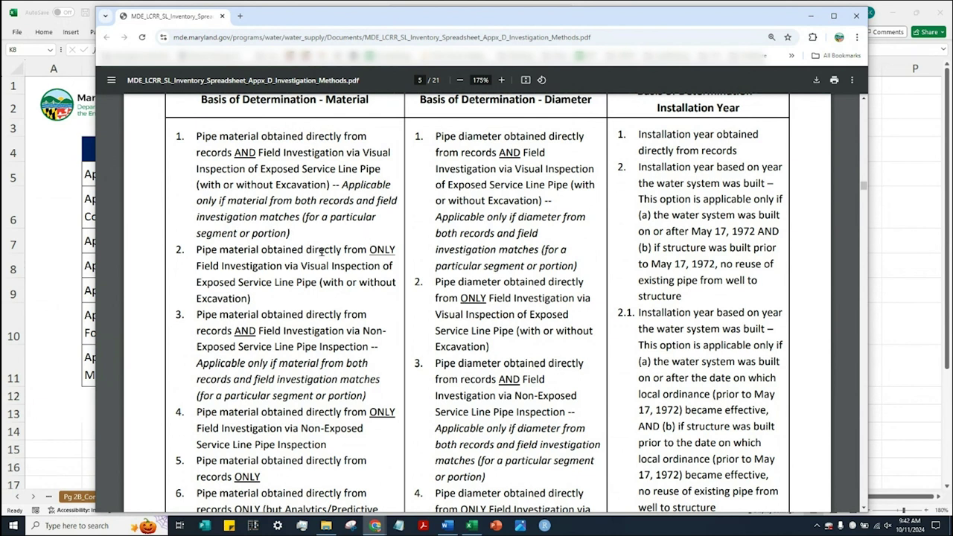
pyautogui.moveTo(257, 298); pyautogui.dragTo(179, 248)
pyautogui.click(281, 302)
pyautogui.moveTo(253, 300); pyautogui.dragTo(177, 253)
pyautogui.click(270, 297)
# Highlight material basis 7, "Pipe material determined based on pipe diameter greater than 3 inches", in Table D2, then clear the selection.
pyautogui.scroll(-3, 397, 394)
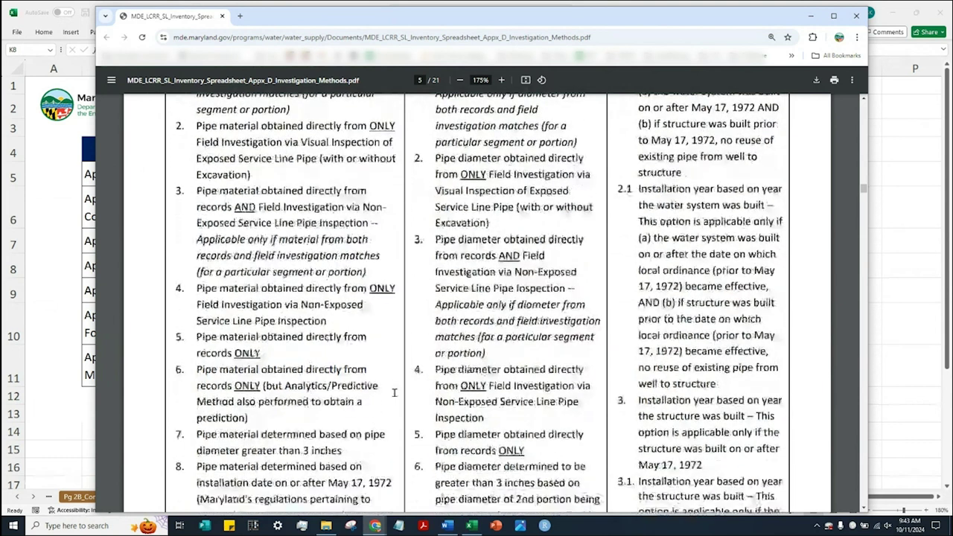
pyautogui.scroll(-4, 395, 393)
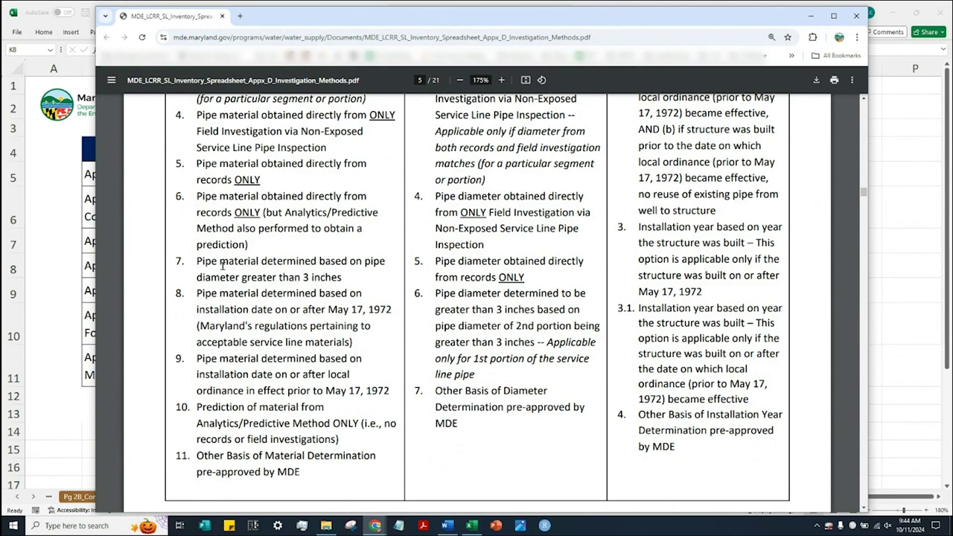
pyautogui.moveTo(345, 280); pyautogui.dragTo(195, 261)
pyautogui.click(366, 278)
pyautogui.moveTo(348, 276); pyautogui.dragTo(197, 258)
pyautogui.click(385, 336)
# Highlight "installation date on or after May 17, 1972" in material basis 8 and emphasize its date wording, then clear the selection.
pyautogui.moveTo(395, 311); pyautogui.dragTo(194, 309)
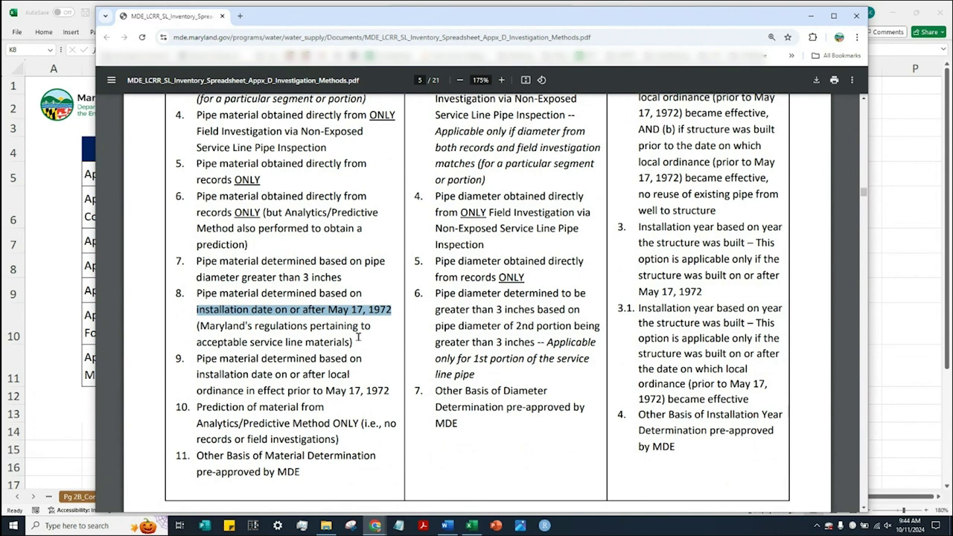
pyautogui.click(281, 310)
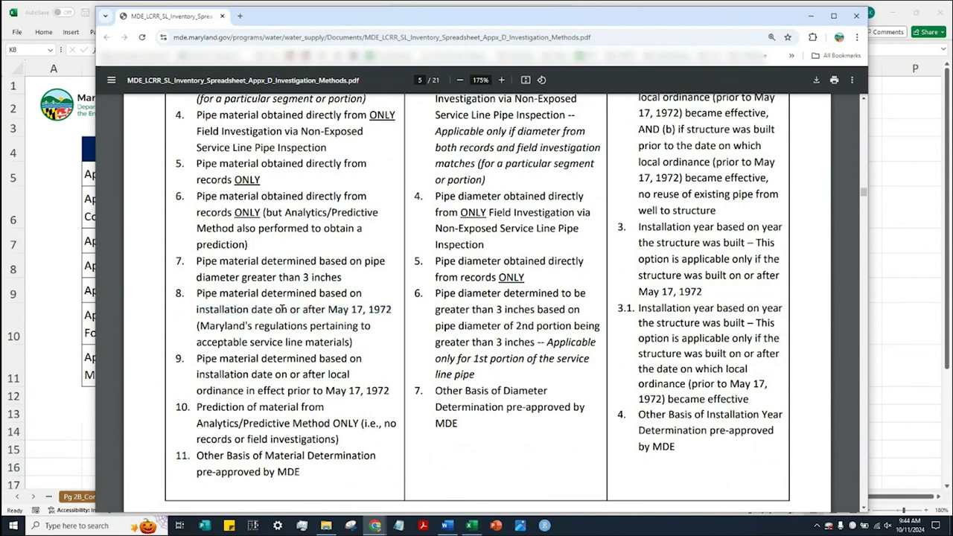
pyautogui.doubleClick(383, 310)
pyautogui.moveTo(356, 310); pyautogui.dragTo(273, 310)
pyautogui.click(338, 367)
# Highlight "May 17, 1972" in material basis 9 and the full local ordinance basis text, then clear the selection.
pyautogui.moveTo(393, 390); pyautogui.dragTo(326, 391)
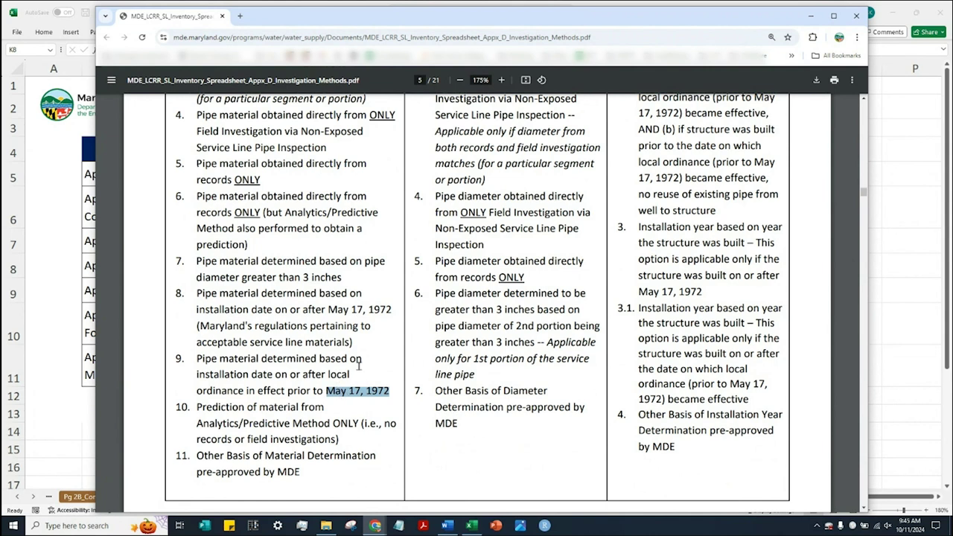
pyautogui.click(355, 381)
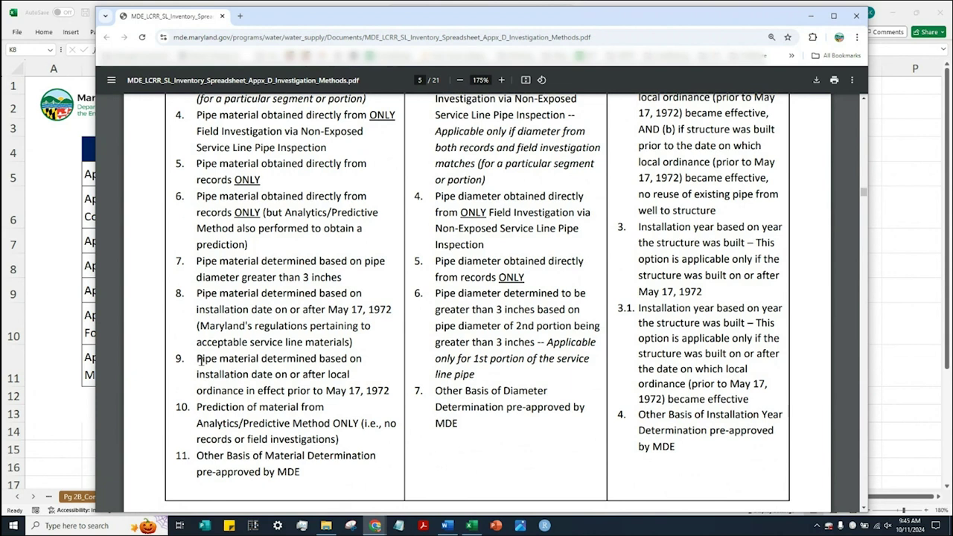
pyautogui.moveTo(389, 391); pyautogui.dragTo(193, 358)
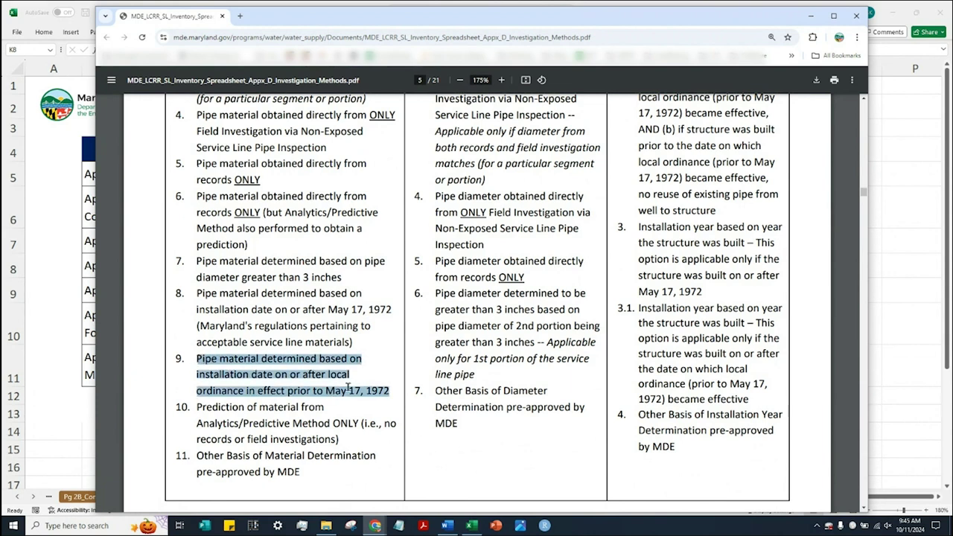
pyautogui.click(390, 378)
# Highlight Table D2's "Basis of Determination - Diameter" heading, clear the selection, and review the diameter bases listed below it.
pyautogui.scroll(4, 411, 400)
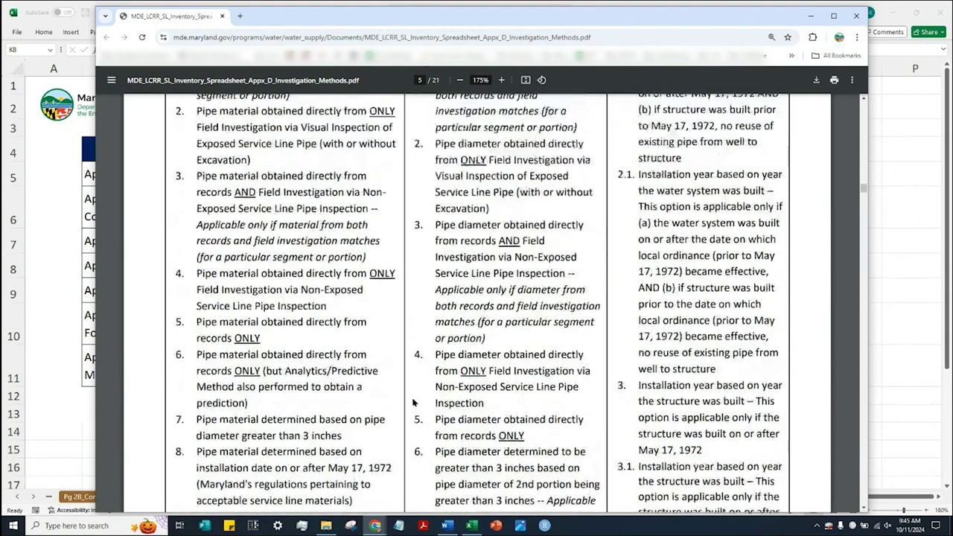
pyautogui.scroll(1, 413, 402)
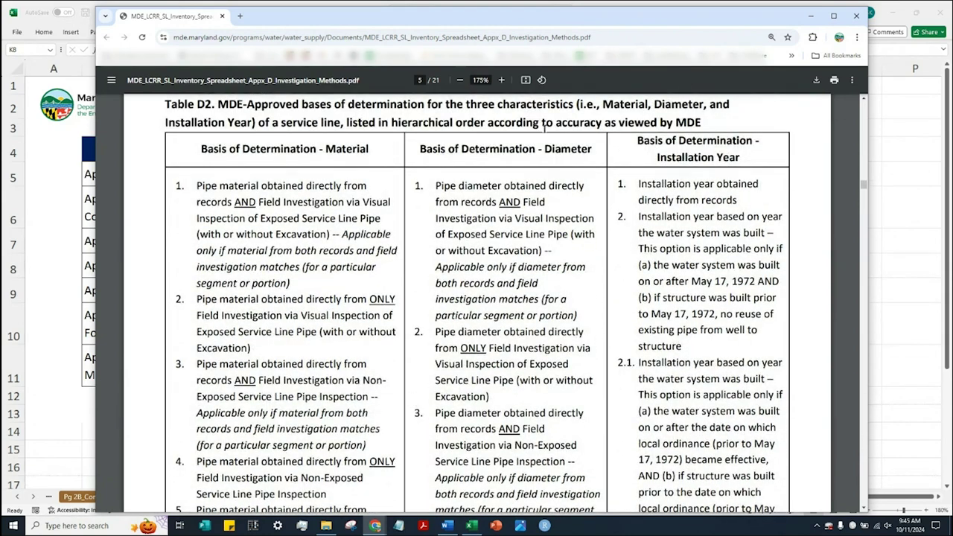
pyautogui.moveTo(592, 150); pyautogui.dragTo(418, 148)
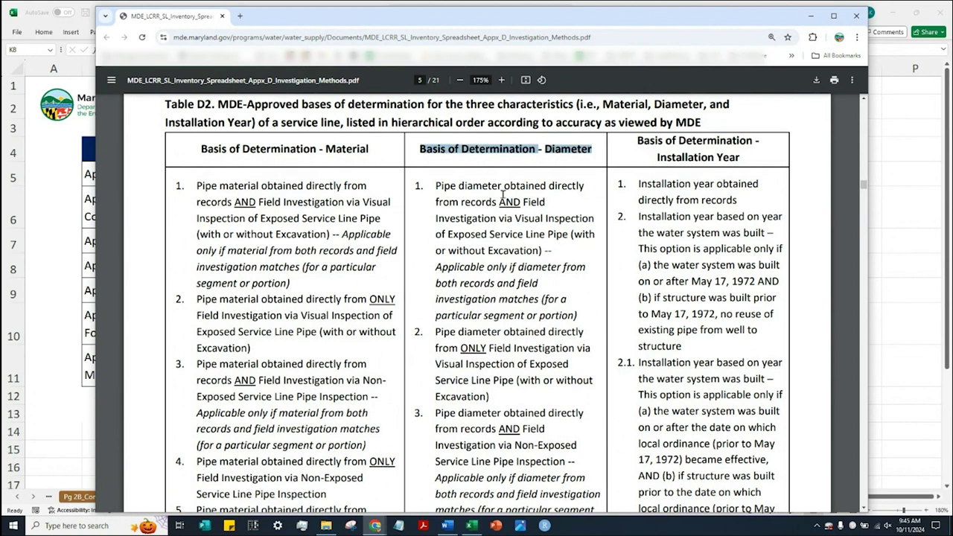
pyautogui.scroll(-1, 467, 224)
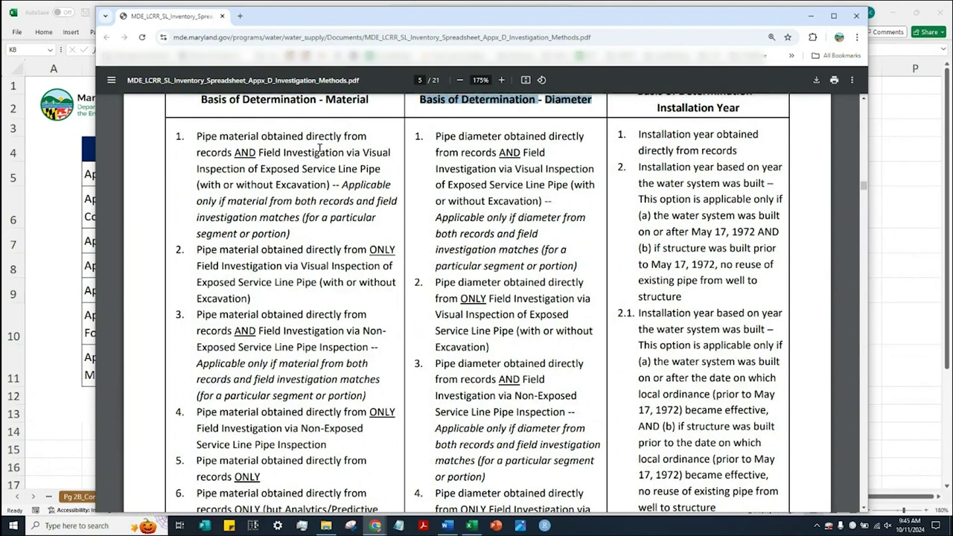
pyautogui.moveTo(197, 99); pyautogui.dragTo(551, 167)
pyautogui.click(565, 124)
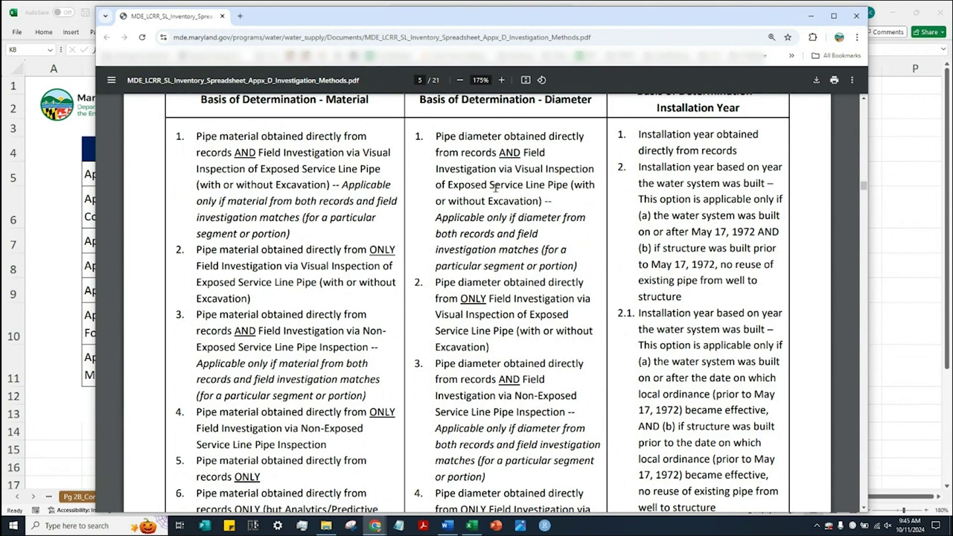
pyautogui.scroll(-2, 491, 354)
pyautogui.scroll(-1, 481, 349)
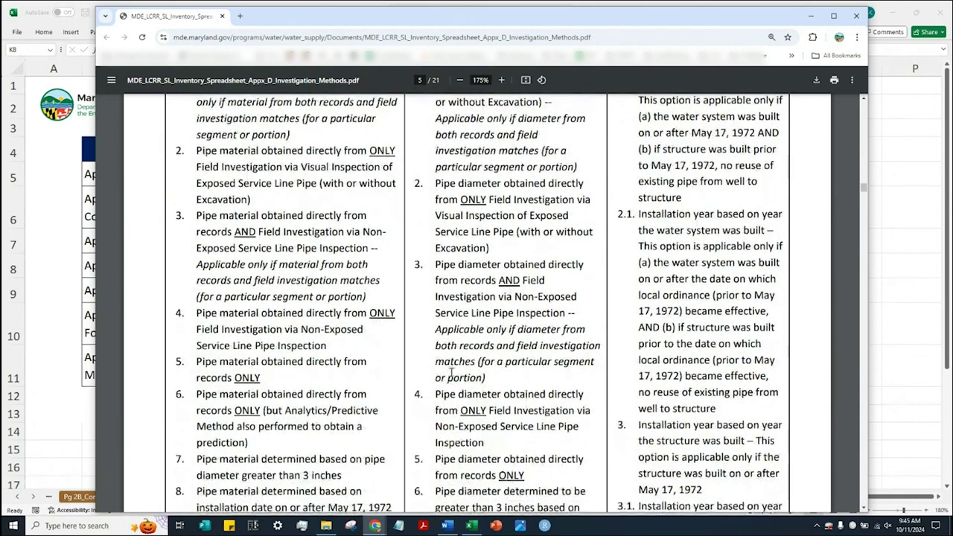
# Highlight "obtained directly from records ONLY" in Table D2's diameter basis 5, then clear the selection.
pyautogui.scroll(-2, 521, 456)
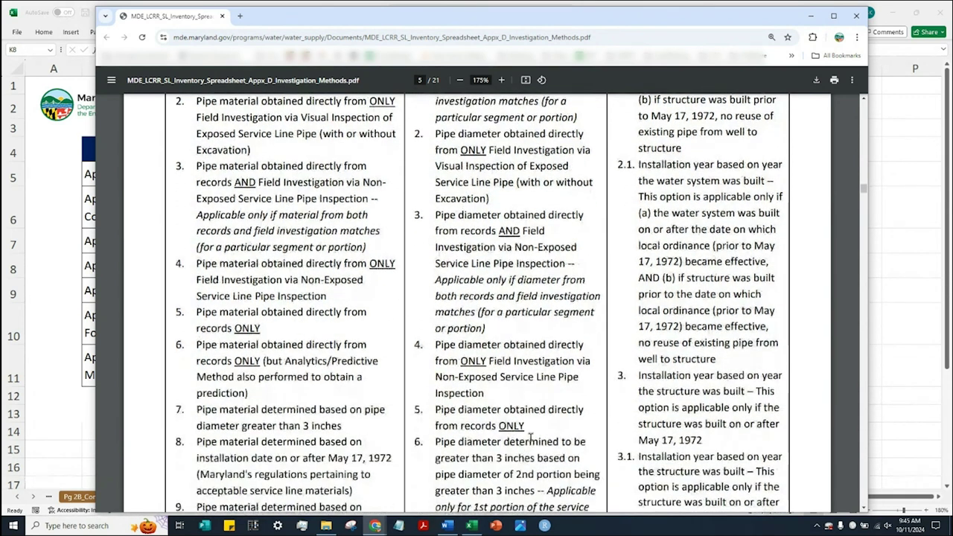
pyautogui.moveTo(527, 427); pyautogui.dragTo(515, 406)
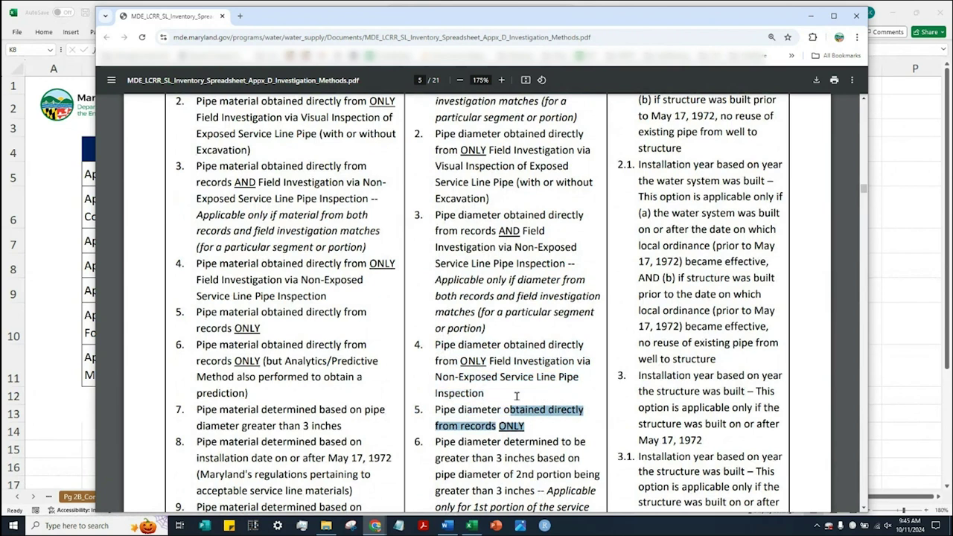
pyautogui.click(515, 398)
# Return to the column headings of Table D2, highlight "Basis of Determination - Diameter", then clear the selection.
pyautogui.scroll(1, 328, 276)
pyautogui.scroll(6, 328, 276)
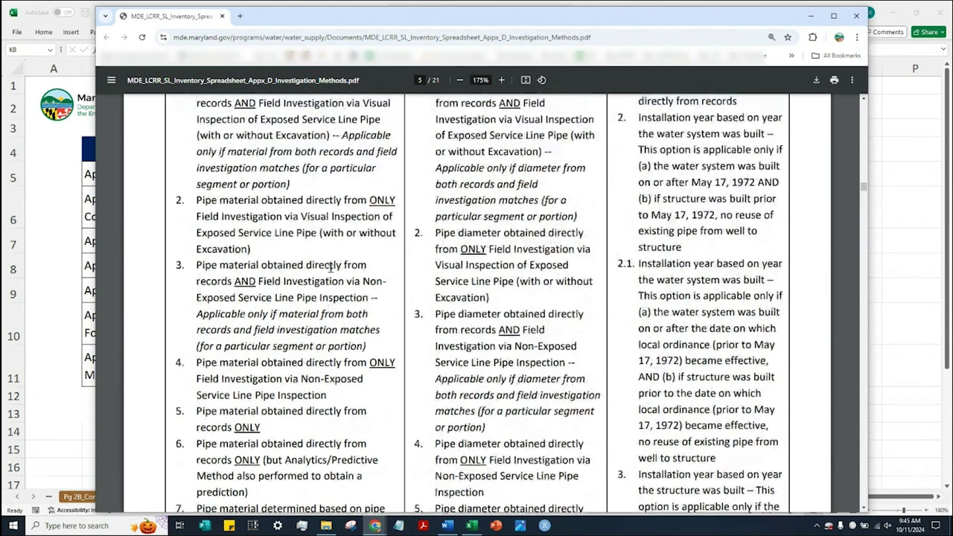
pyautogui.moveTo(200, 99); pyautogui.dragTo(591, 101)
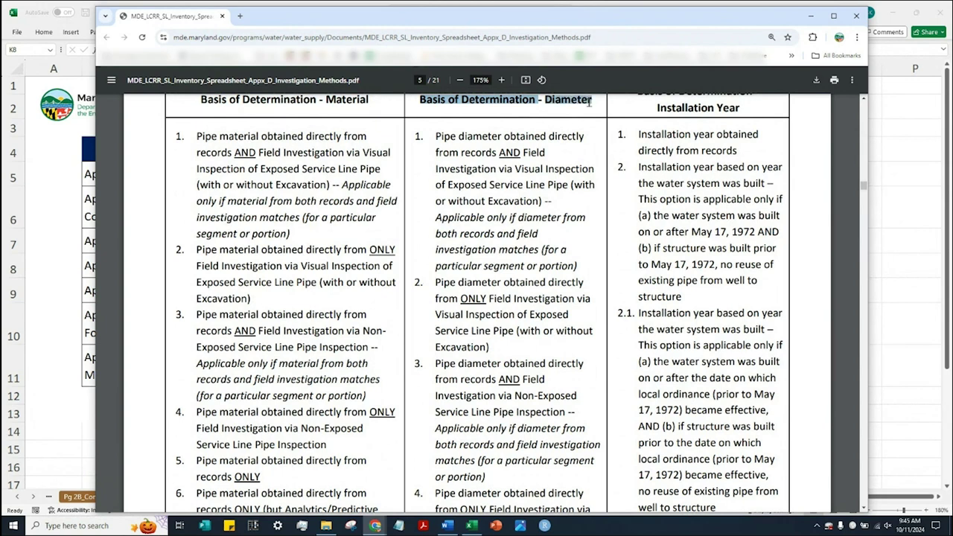
pyautogui.click(567, 180)
# Highlight "pipe diameter of 2nd portion being greater than 3 inches" in diameter basis 6 repeatedly for emphasis, then clear the selection.
pyautogui.scroll(-1, 523, 414)
pyautogui.scroll(-3, 523, 414)
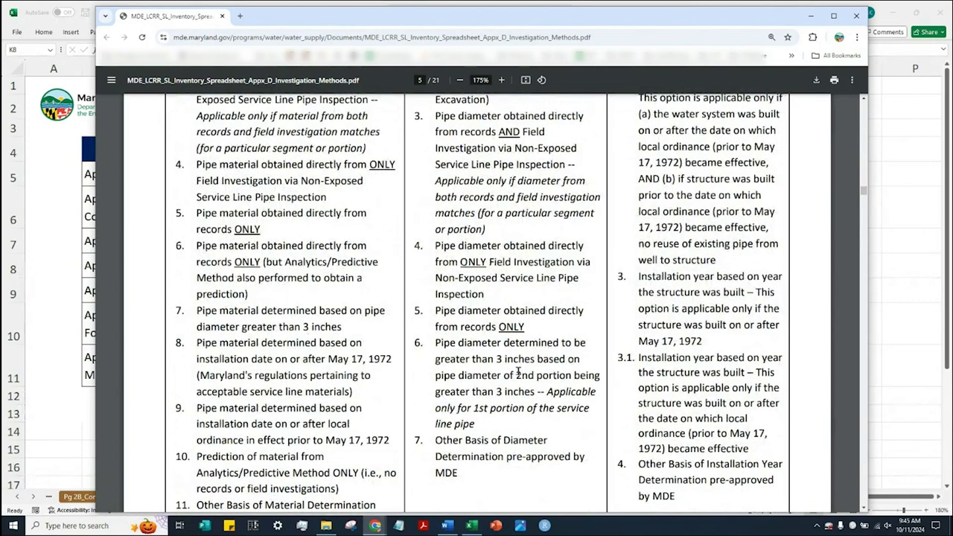
pyautogui.scroll(-1, 519, 372)
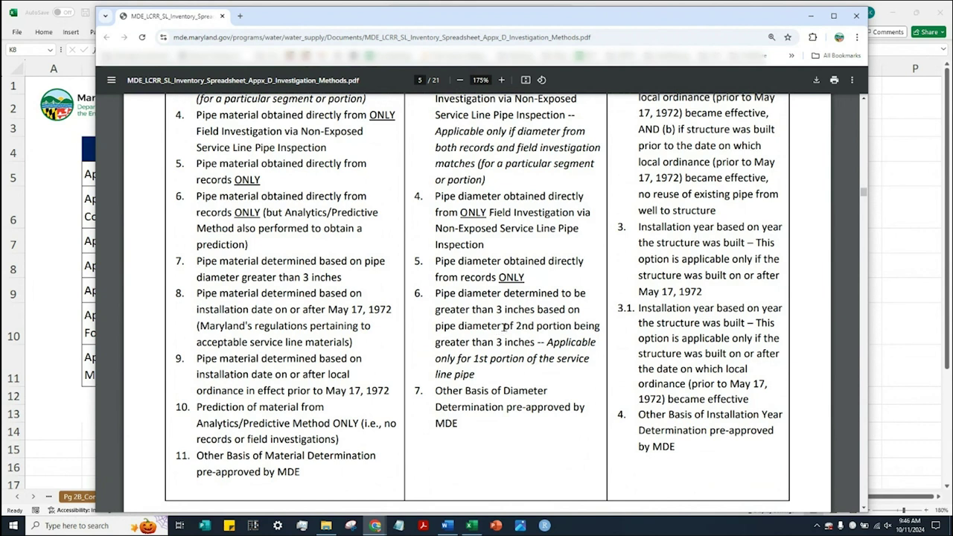
pyautogui.moveTo(499, 326); pyautogui.dragTo(532, 343)
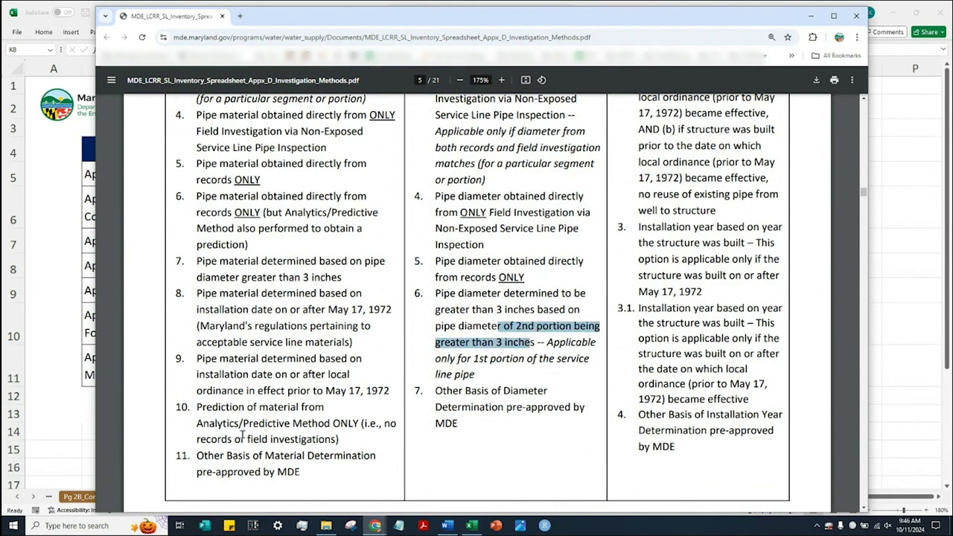
pyautogui.click(534, 348)
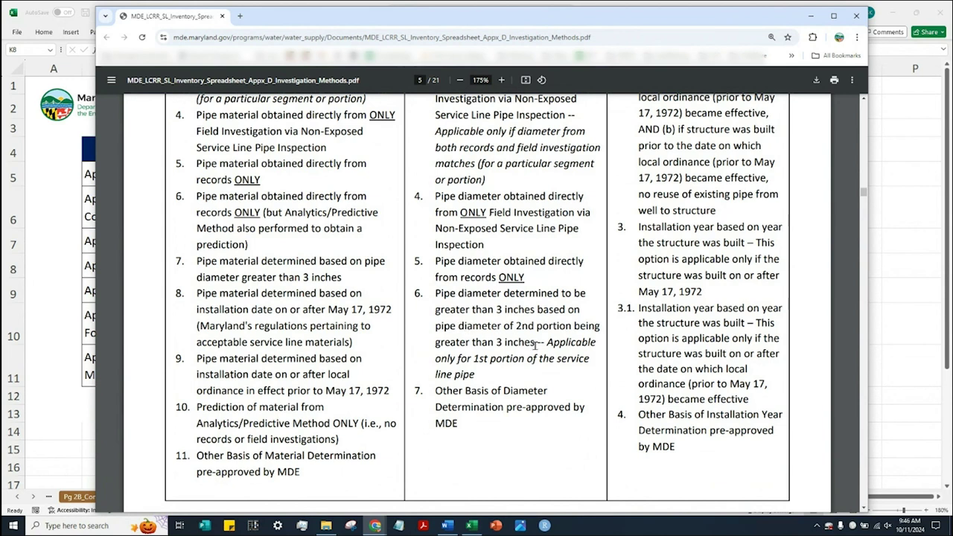
pyautogui.moveTo(535, 344); pyautogui.dragTo(458, 327)
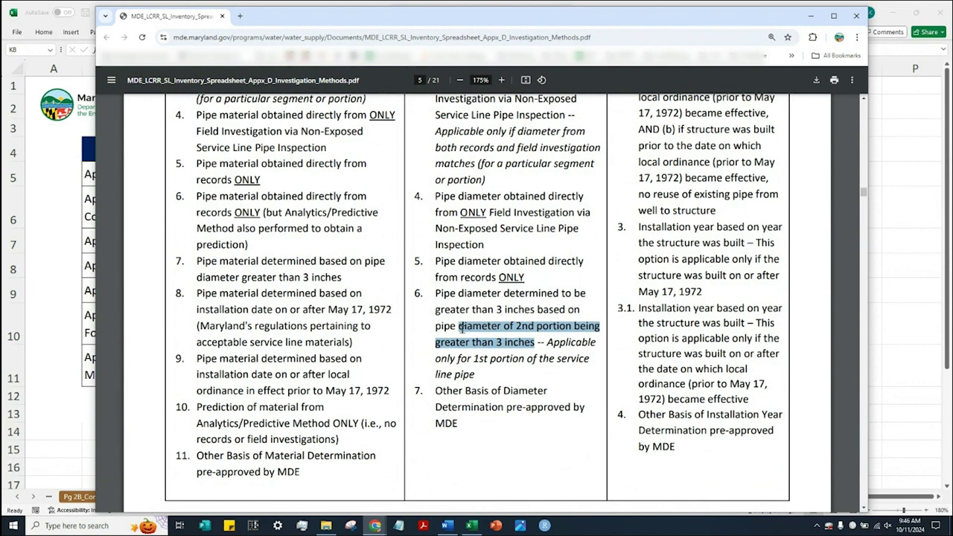
pyautogui.click(460, 327)
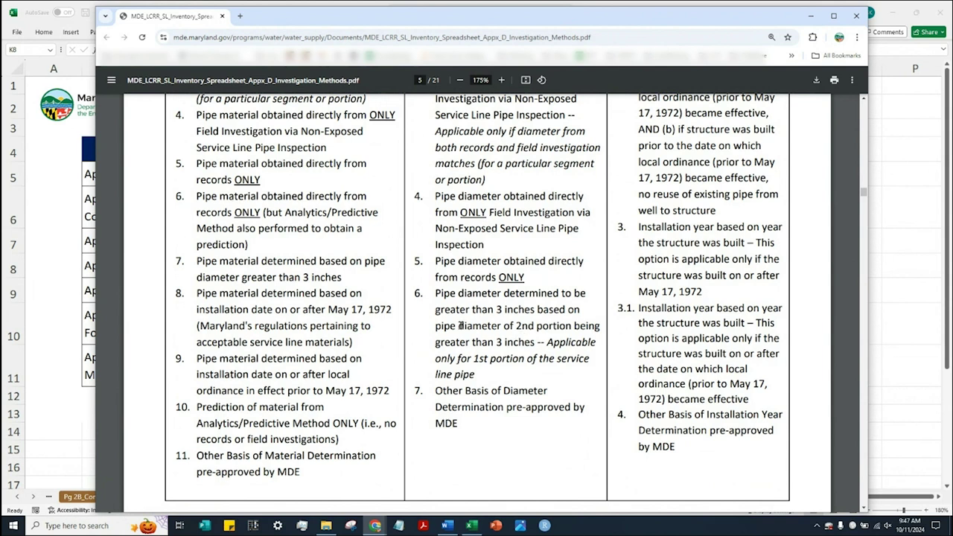
pyautogui.moveTo(457, 325); pyautogui.dragTo(534, 343)
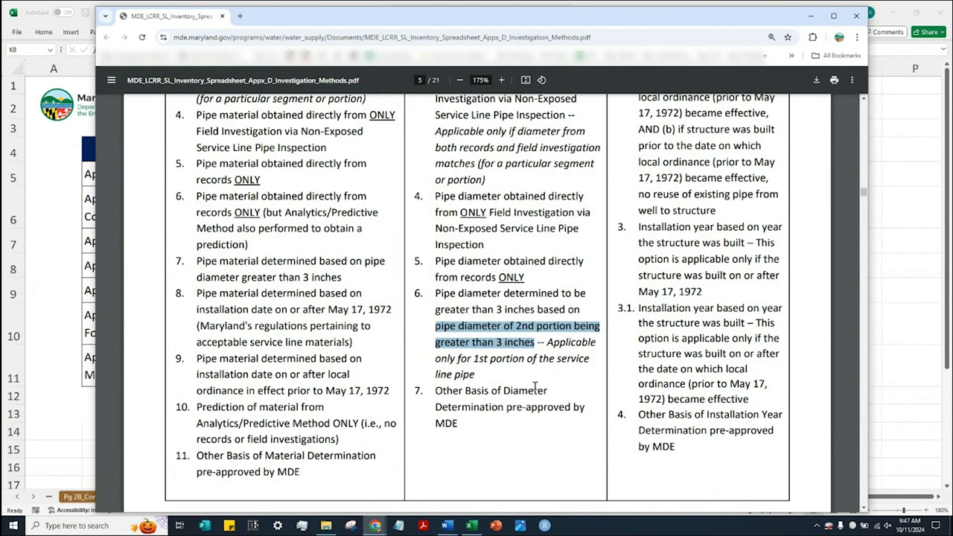
pyautogui.click(529, 377)
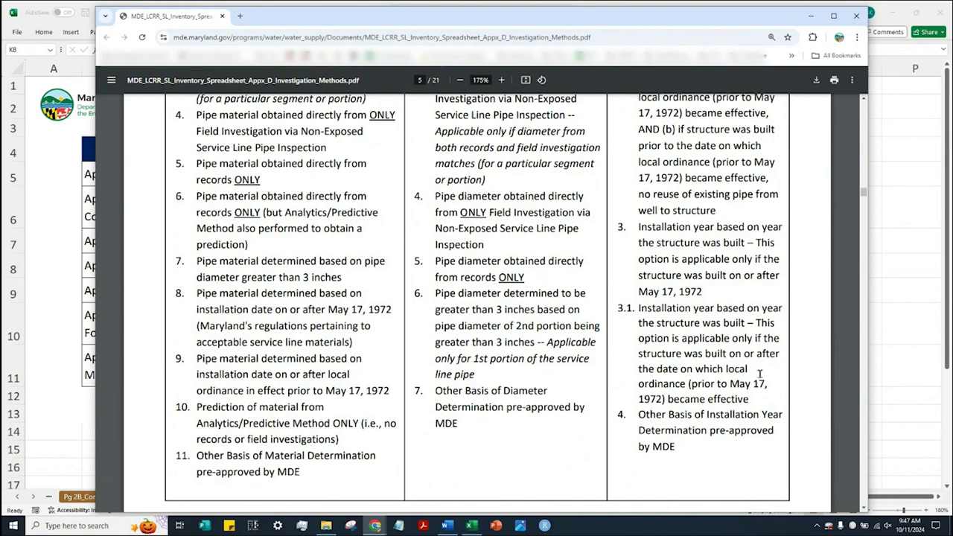
# Highlight "Installation year obtained directly from records" as installation year basis 1 in Table D2, then clear the selection.
pyautogui.scroll(3, 706, 368)
pyautogui.scroll(5, 693, 367)
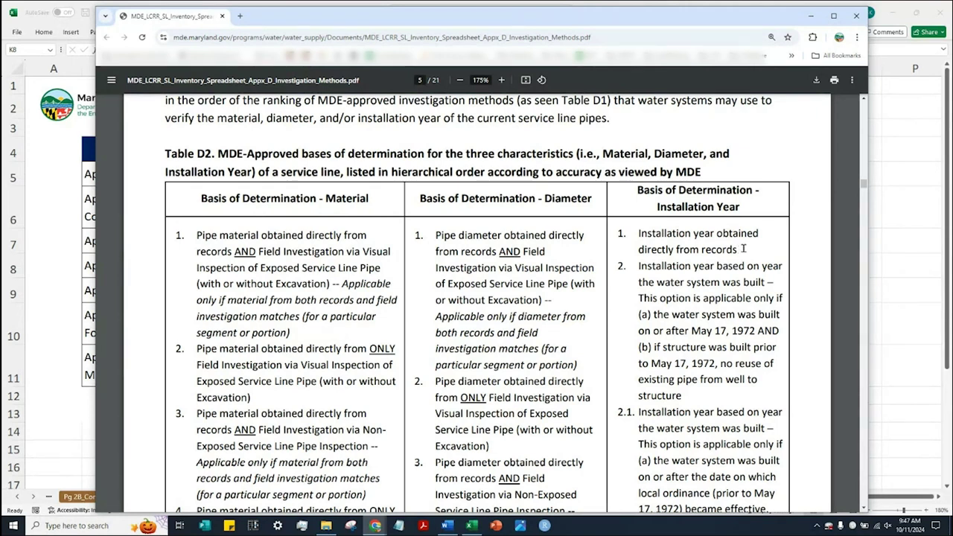
pyautogui.moveTo(741, 250); pyautogui.dragTo(640, 233)
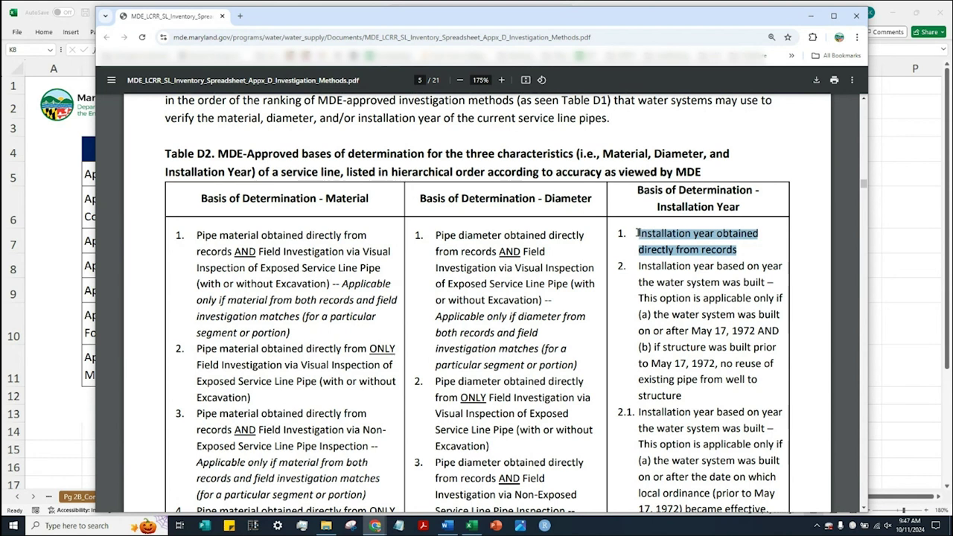
pyautogui.click(742, 253)
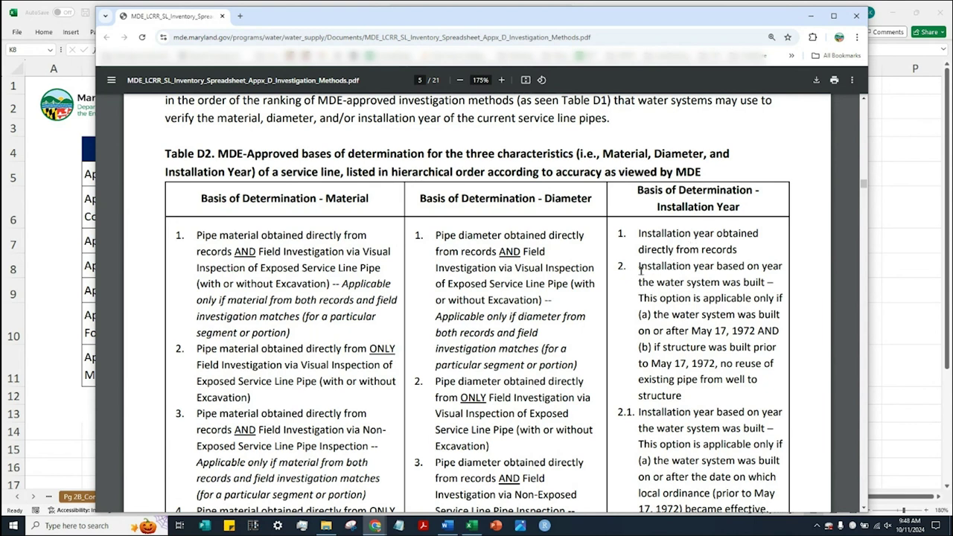
# Highlight "Installation year based on year the water system was built" in installation year basis 2, then in basis 2.1.
pyautogui.moveTo(637, 266); pyautogui.dragTo(766, 285)
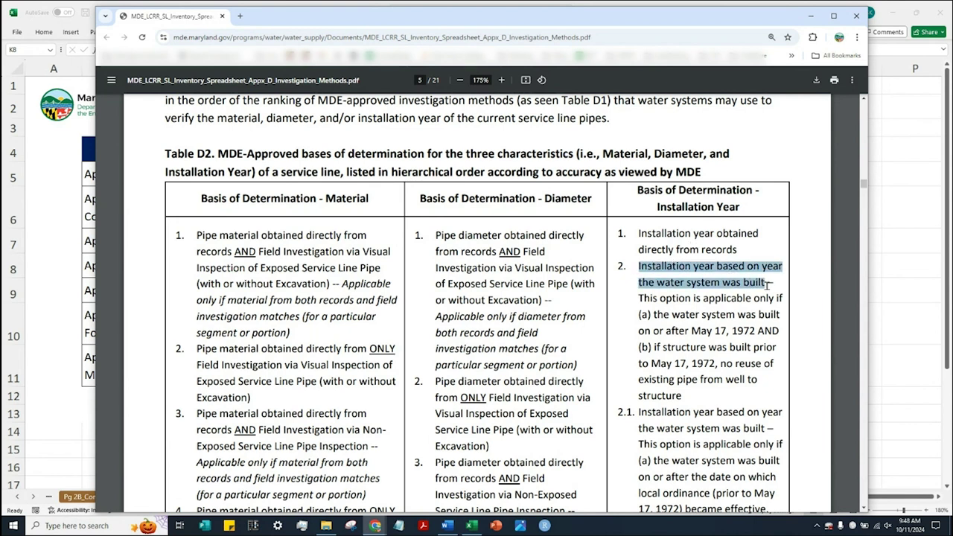
pyautogui.scroll(-2, 728, 351)
pyautogui.scroll(-6, 727, 351)
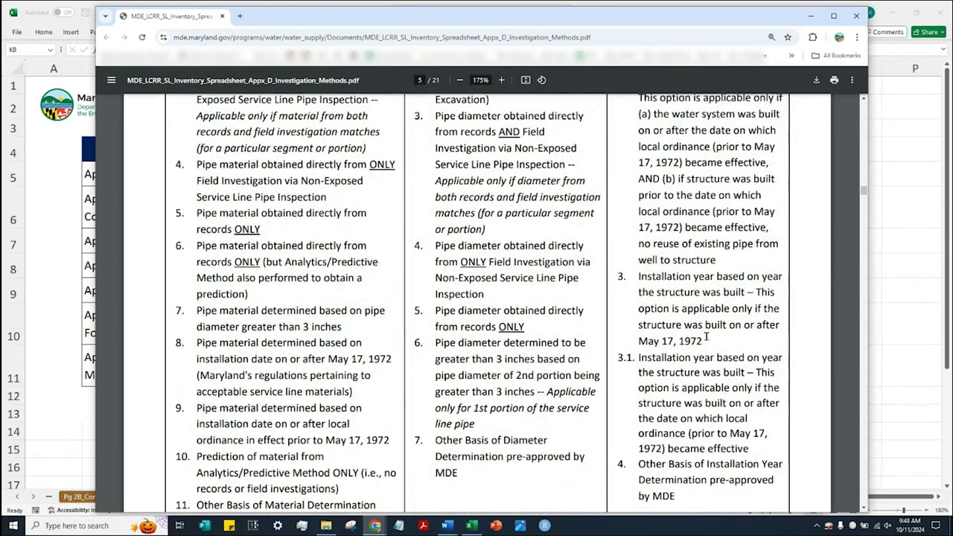
pyautogui.scroll(2, 703, 335)
pyautogui.scroll(3, 719, 370)
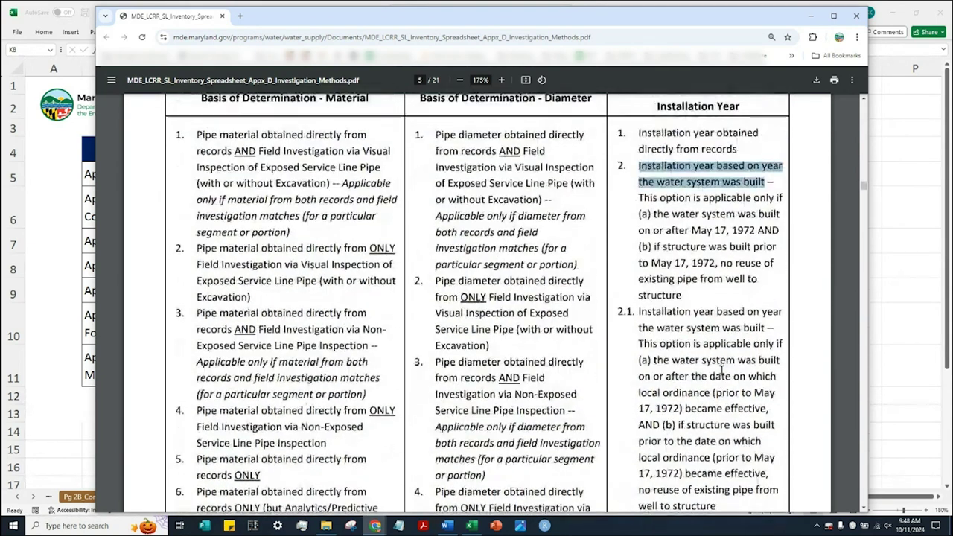
pyautogui.moveTo(636, 313); pyautogui.dragTo(765, 330)
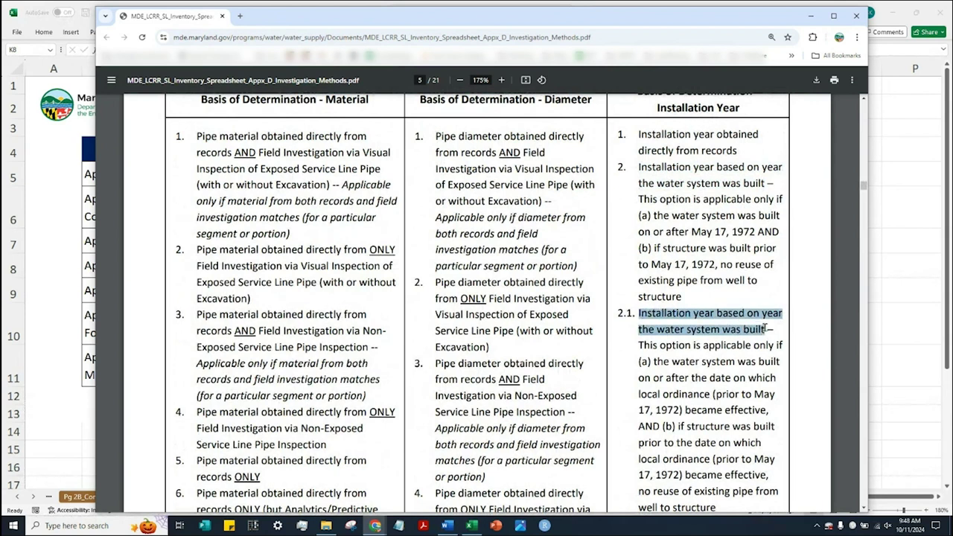
# Highlight the full text of installation year basis 2, then all of basis 2.1, and clear the selection.
pyautogui.click(622, 167)
pyautogui.moveTo(622, 167); pyautogui.dragTo(683, 298)
pyautogui.scroll(-1, 655, 320)
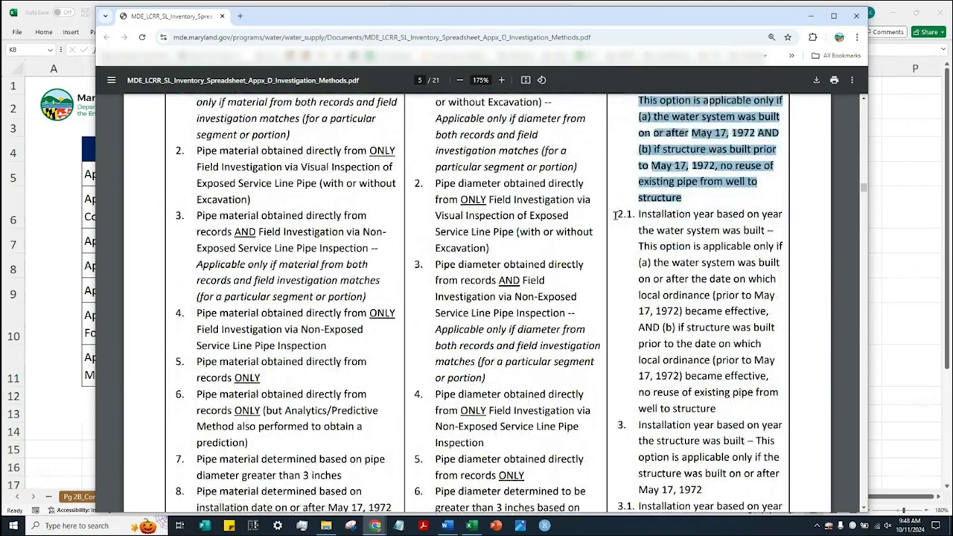
pyautogui.moveTo(620, 214); pyautogui.dragTo(717, 410)
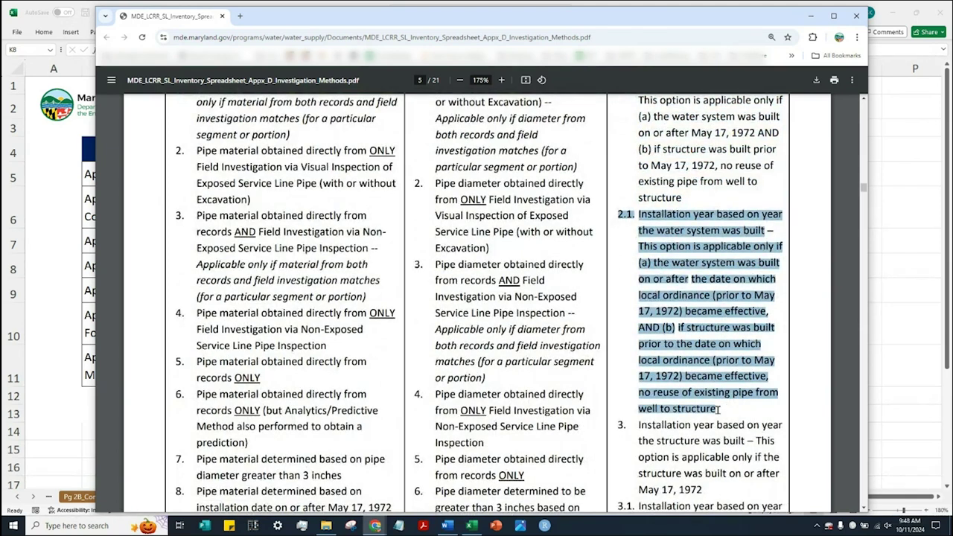
pyautogui.click(713, 363)
# Highlight "Installation year based on year the structure was built" in installation year bases 3 and 3.1 with their numbers, then clear the selection.
pyautogui.scroll(-2, 679, 355)
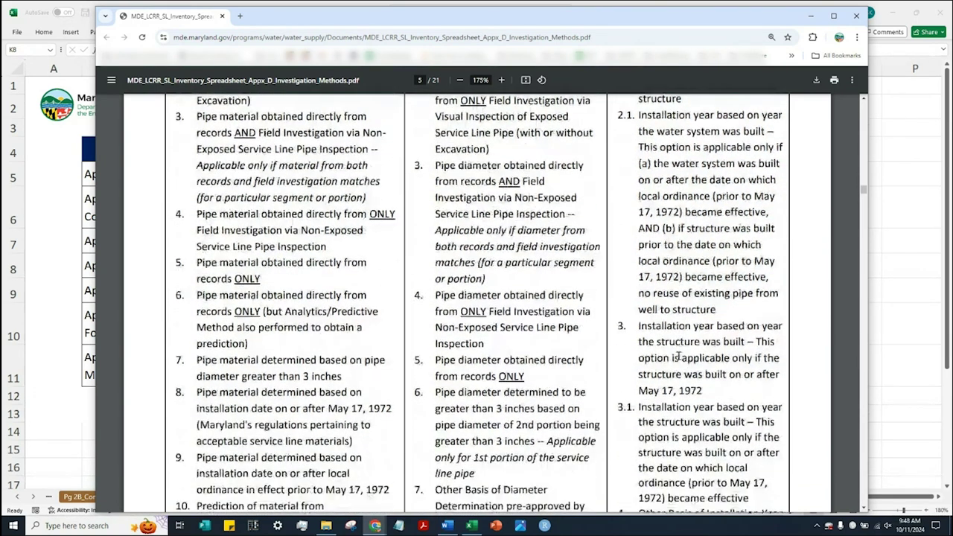
pyautogui.scroll(-3, 678, 355)
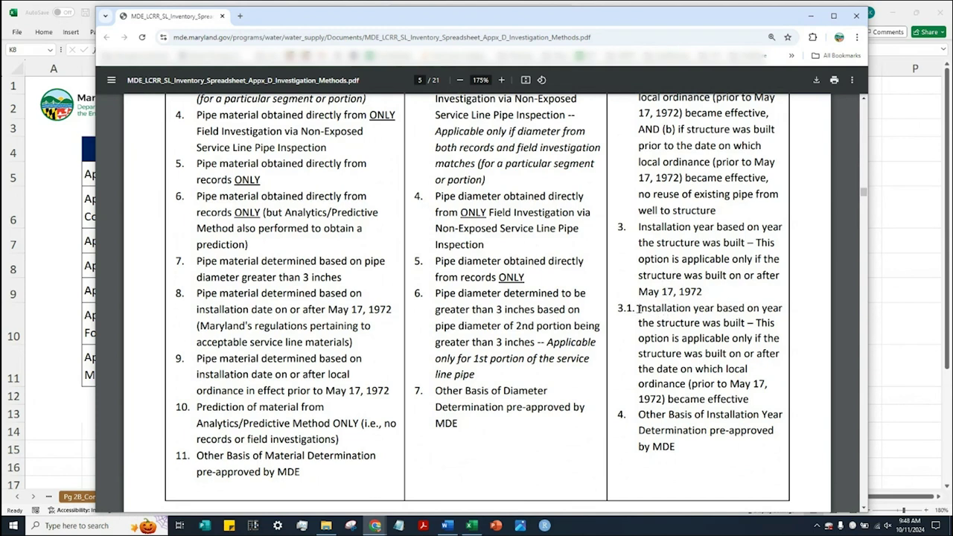
pyautogui.moveTo(637, 310); pyautogui.dragTo(742, 327)
pyautogui.moveTo(636, 226); pyautogui.dragTo(745, 244)
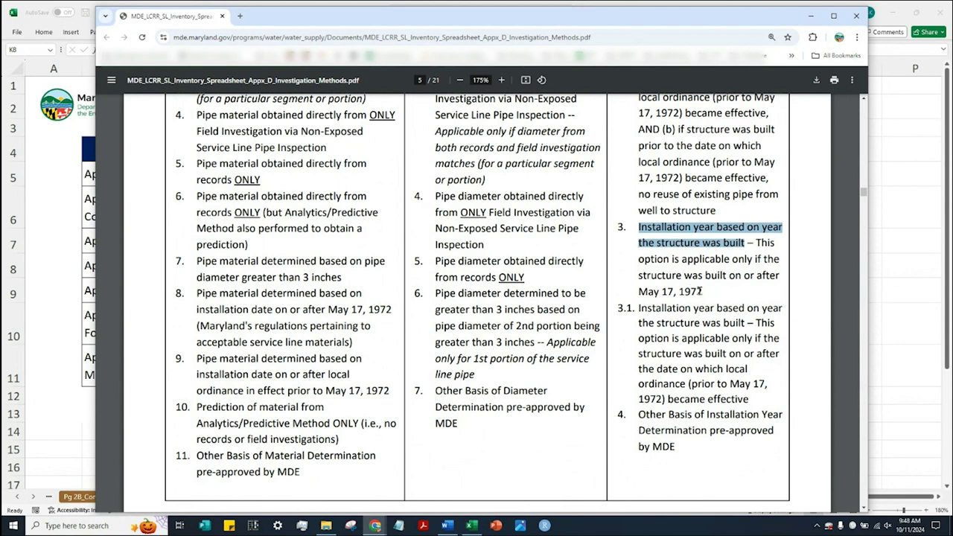
pyautogui.moveTo(615, 227); pyautogui.dragTo(629, 229)
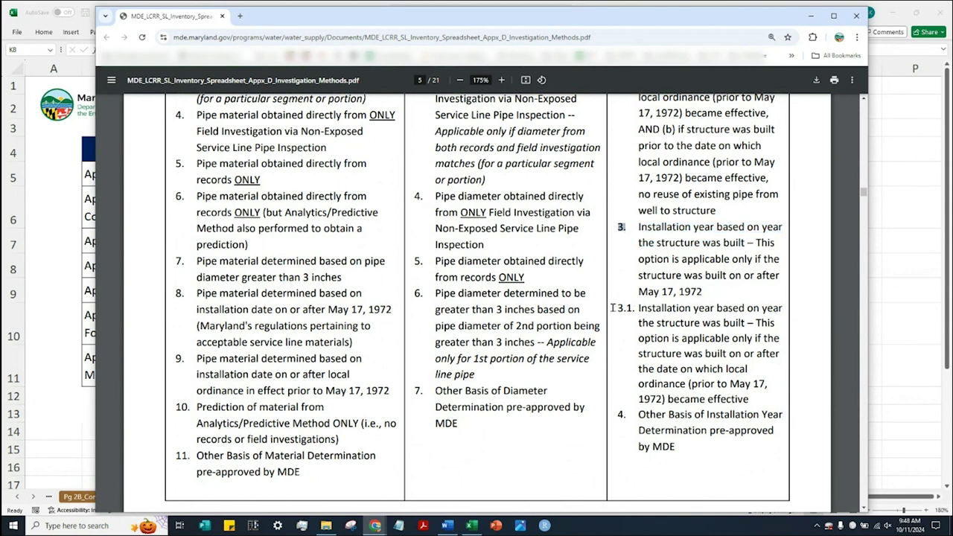
pyautogui.moveTo(615, 307); pyautogui.dragTo(747, 323)
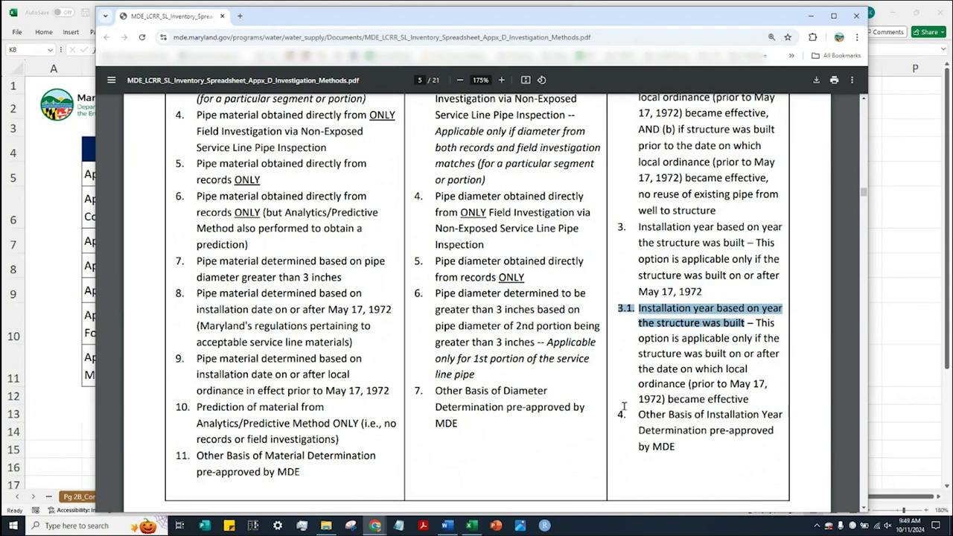
pyautogui.click(726, 366)
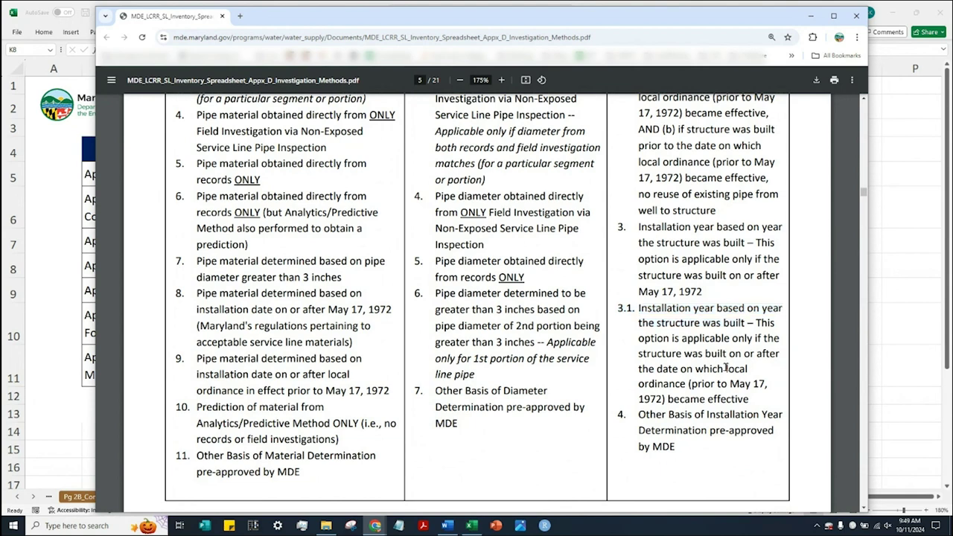
# Review the applicability conditions of installation year bases 2 through 3.1 in Table D2.
pyautogui.scroll(3, 727, 367)
pyautogui.scroll(2, 727, 367)
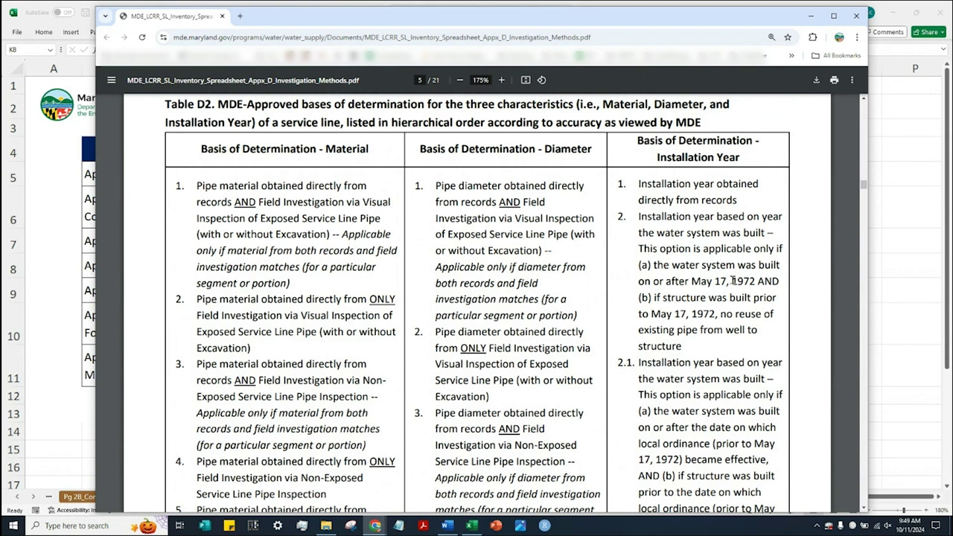
pyautogui.scroll(-5, 685, 383)
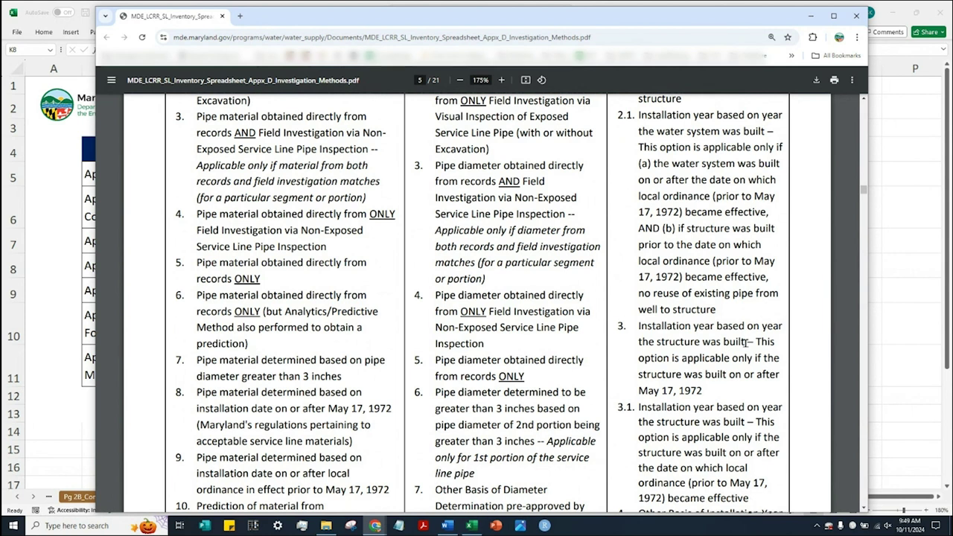
pyautogui.scroll(5, 708, 184)
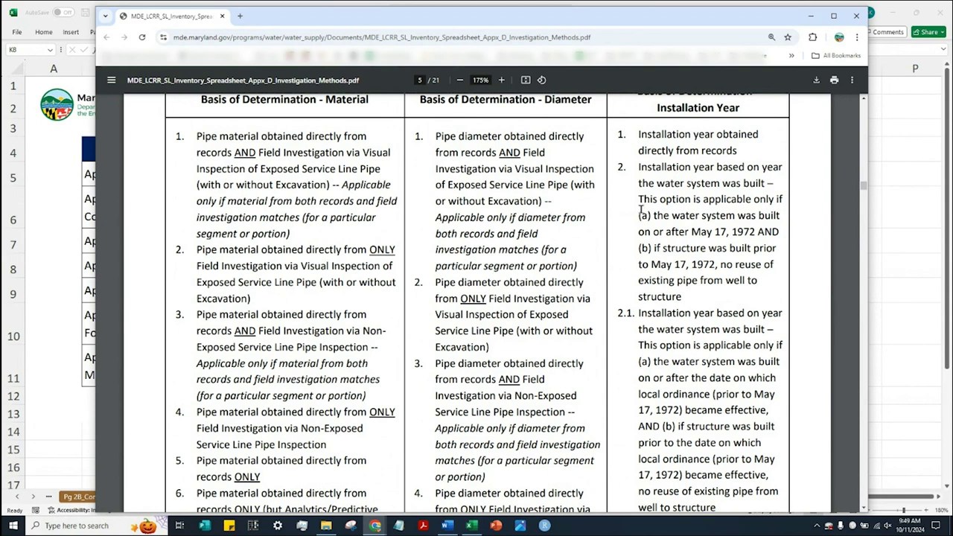
pyautogui.scroll(-1, 641, 212)
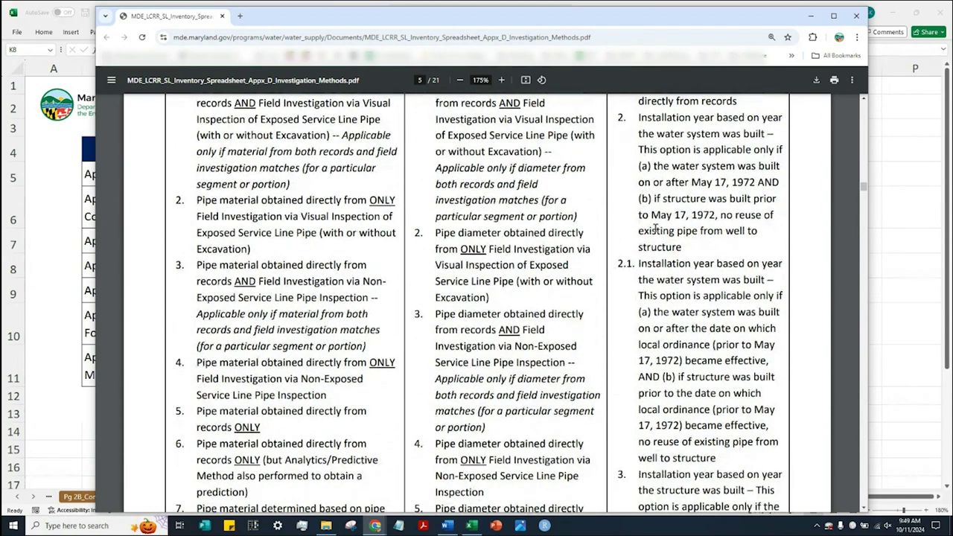
pyautogui.scroll(-3, 632, 282)
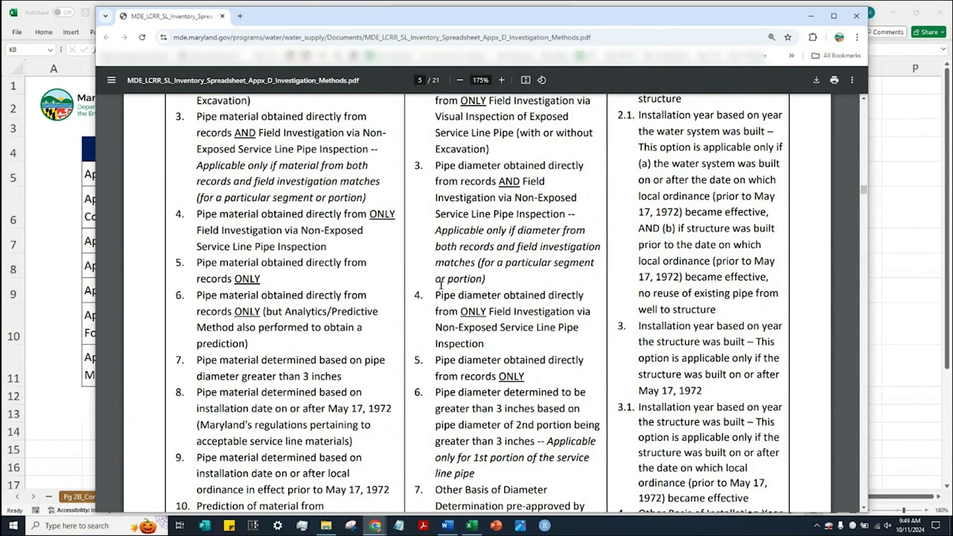
# Go back from Table D2 to the Analytics/Predictive methods paragraph on page 4.
pyautogui.scroll(1, 457, 294)
pyautogui.scroll(8, 456, 295)
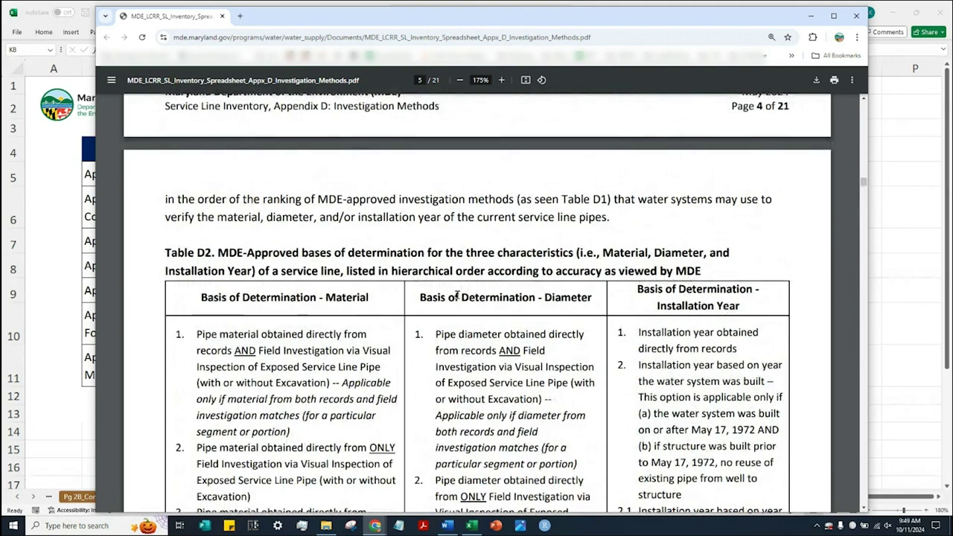
pyautogui.scroll(1, 456, 295)
pyautogui.scroll(7, 456, 295)
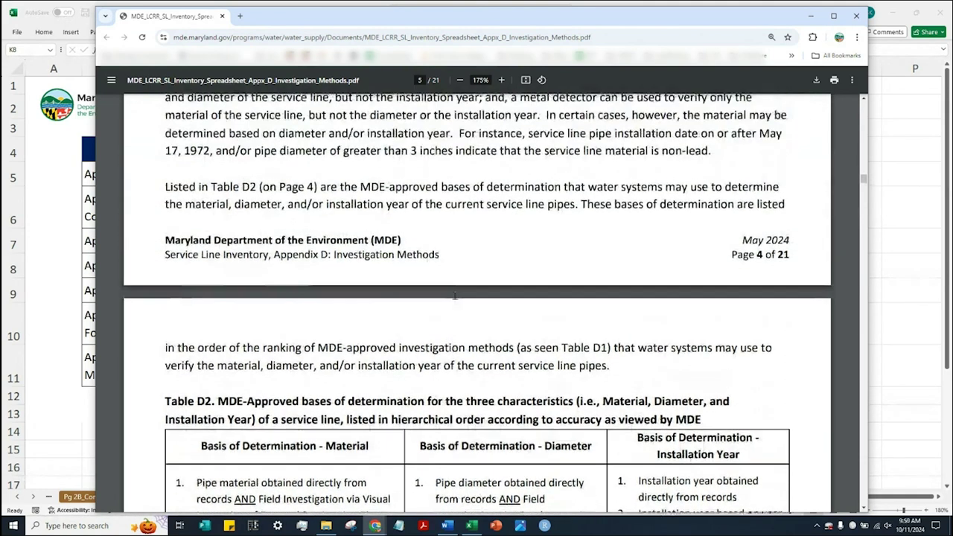
pyautogui.scroll(5, 457, 296)
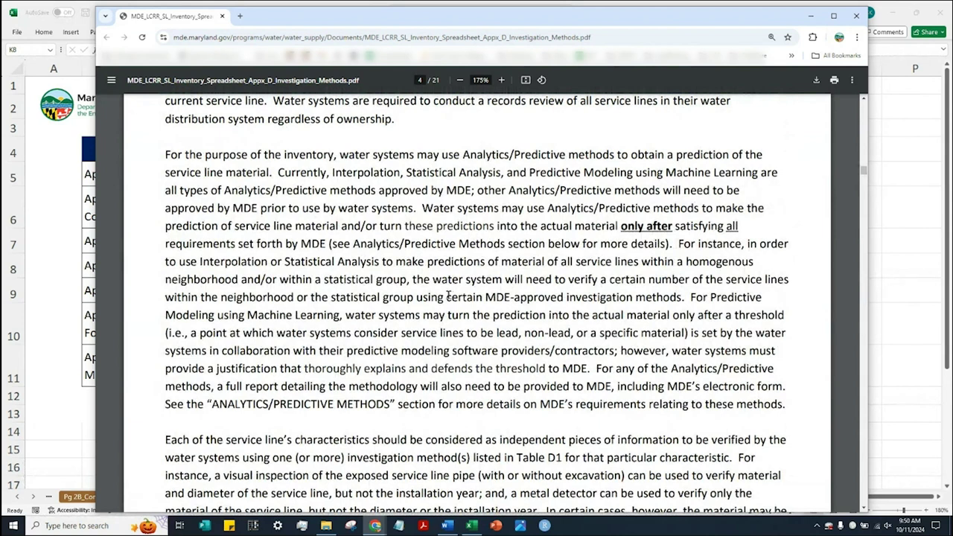
# Go back past Table D1 to the multiple-segment service line diagram and its material rules on page 3 of Appendix D.
pyautogui.scroll(2, 447, 296)
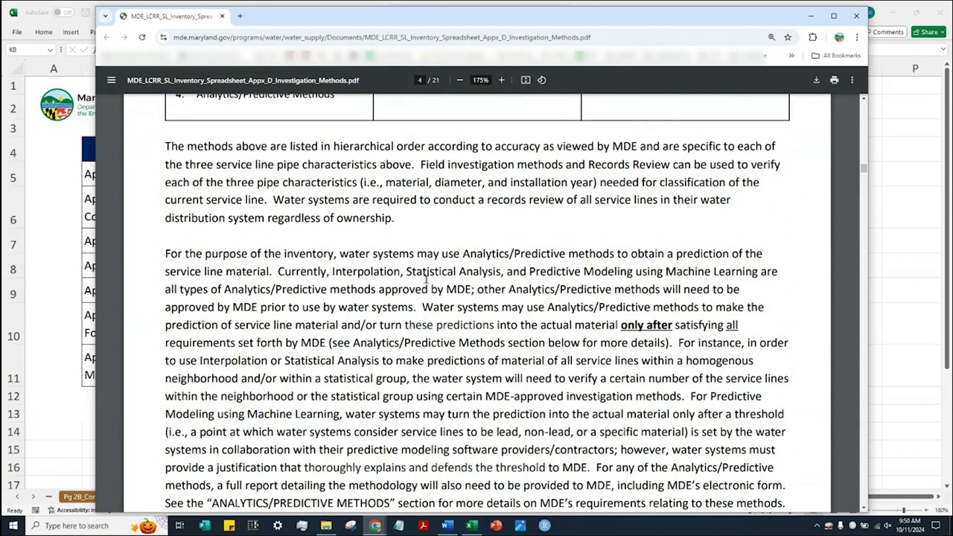
pyautogui.scroll(8, 426, 277)
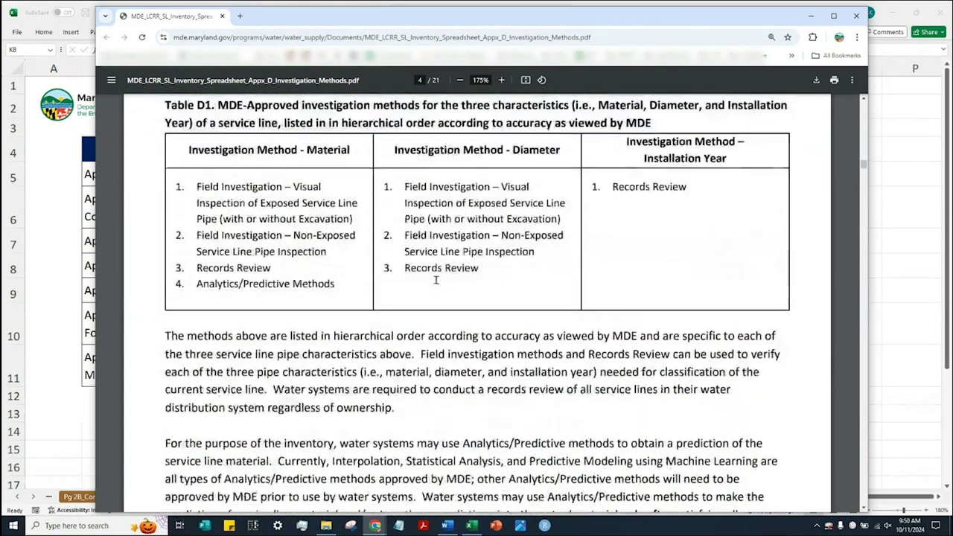
pyautogui.scroll(10, 435, 280)
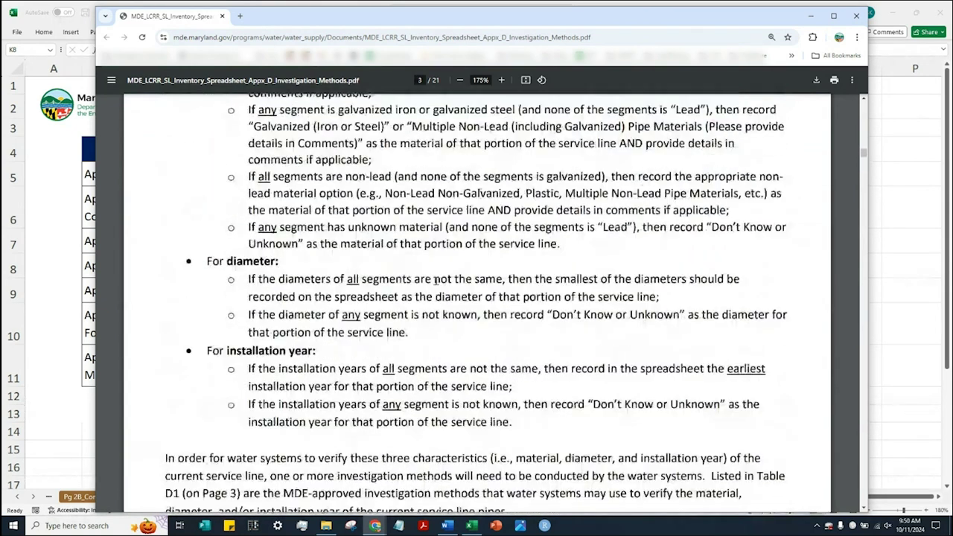
pyautogui.scroll(6, 436, 279)
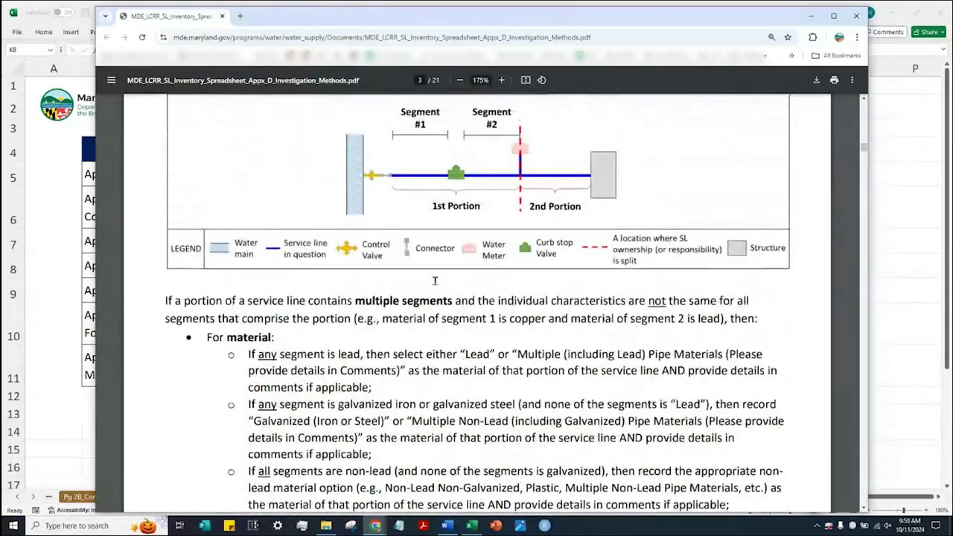
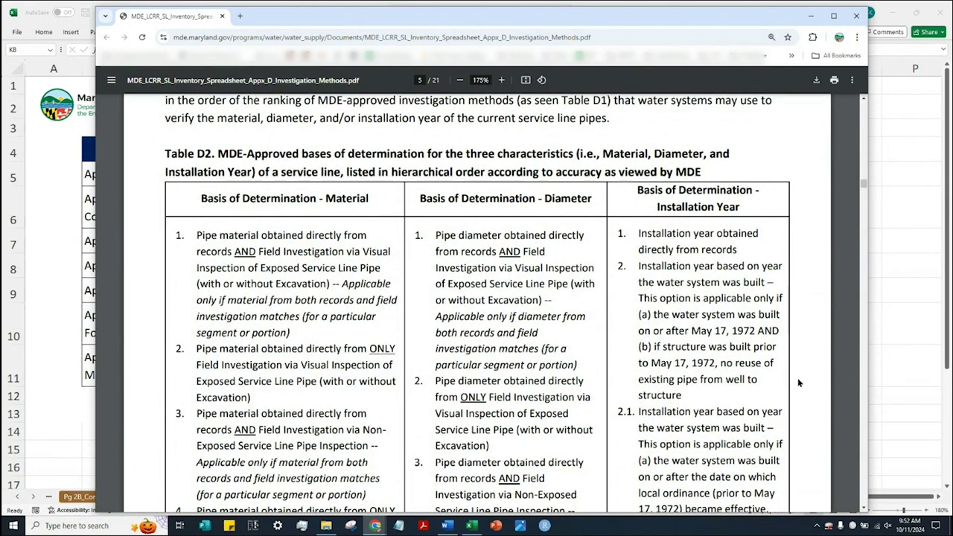
# Switch to the Excel inventory workbook and show the Pg 3_1st Portion SL Info sheet.
pyautogui.hotkey('alt', 'Tab')
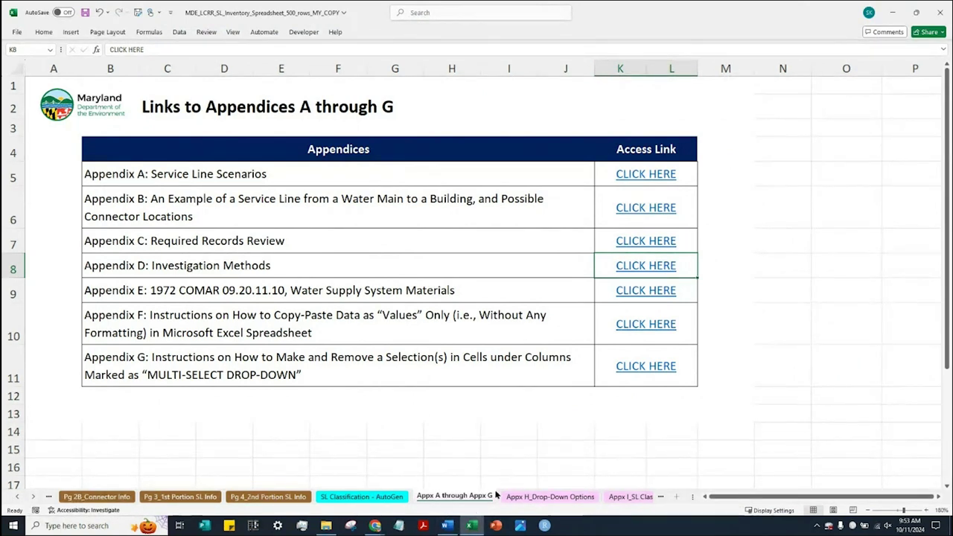
pyautogui.click(17, 497)
pyautogui.click(17, 497)
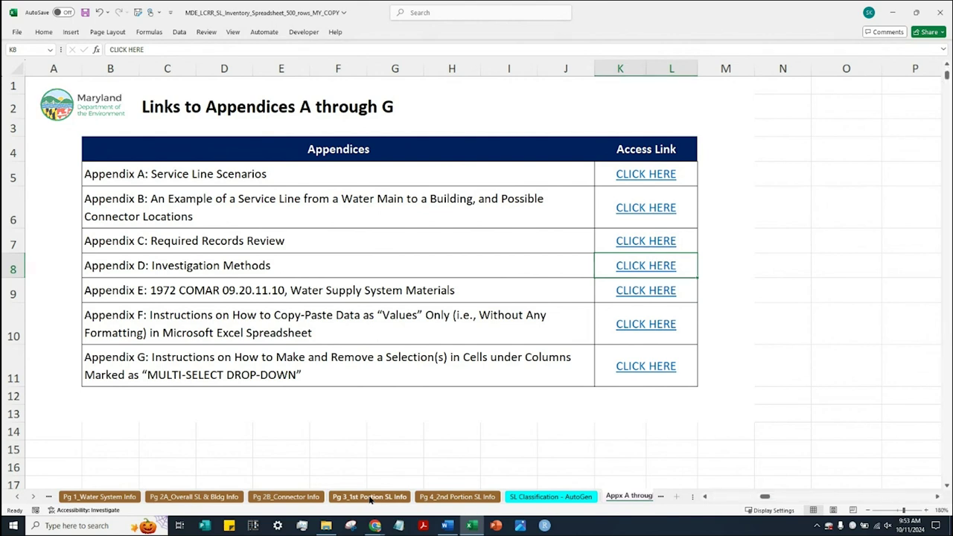
pyautogui.click(370, 497)
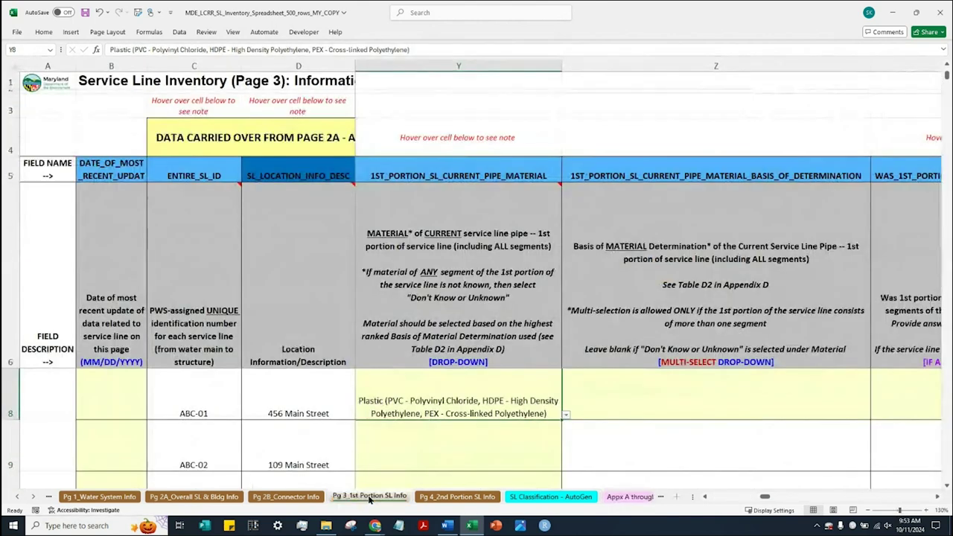
# Clear the 1st portion current pipe material of ABC-01, review the material options, and set it to "Don't Know or Unknown".
pyautogui.click(568, 414)
pyautogui.click(530, 270)
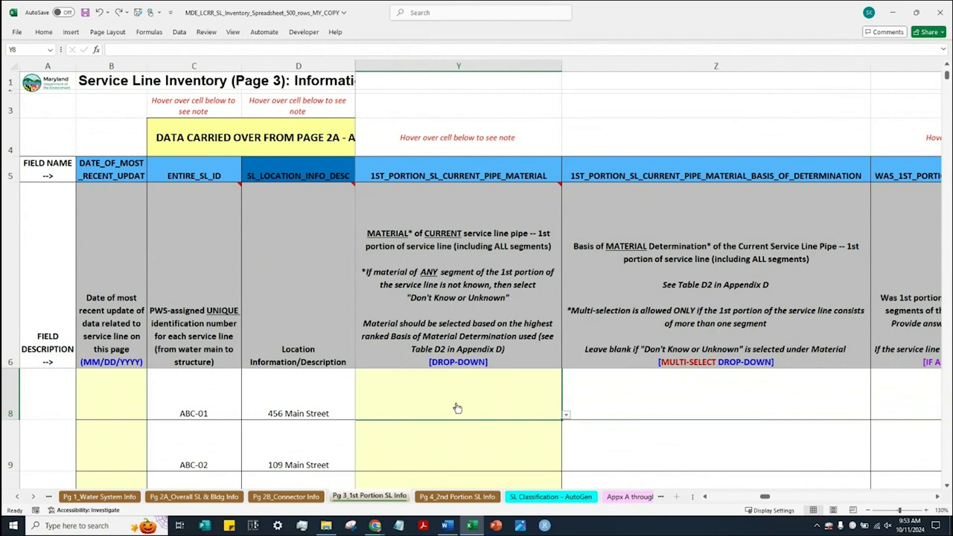
pyautogui.click(566, 415)
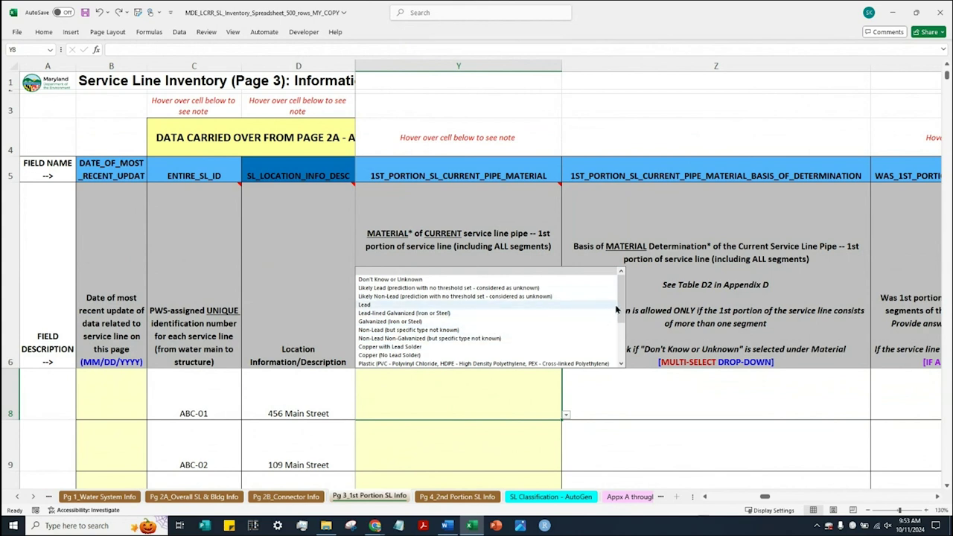
pyautogui.moveTo(623, 310)
pyautogui.mouseDown()
pyautogui.moveTo(621, 357)
pyautogui.moveTo(618, 294)
pyautogui.moveTo(621, 359)
pyautogui.moveTo(621, 300)
pyautogui.mouseUp()
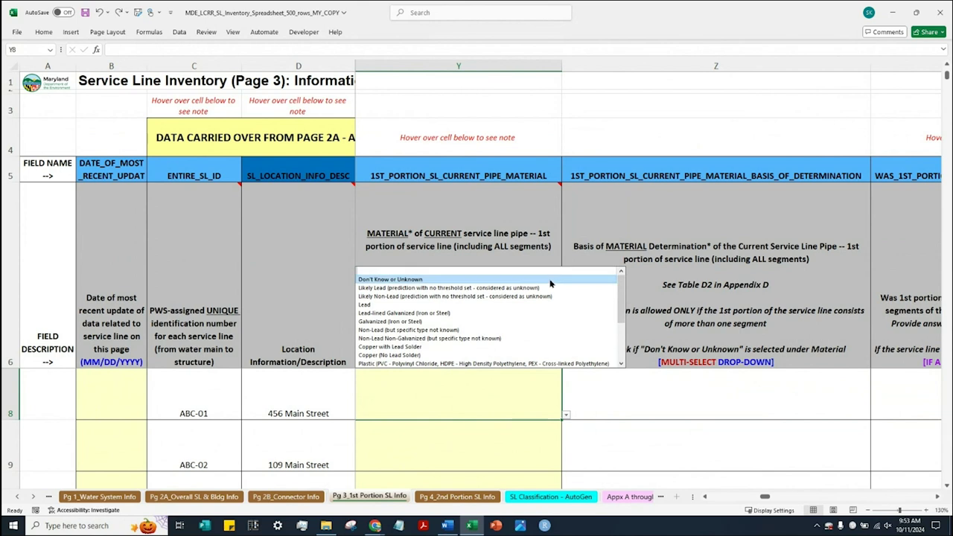
pyautogui.click(491, 279)
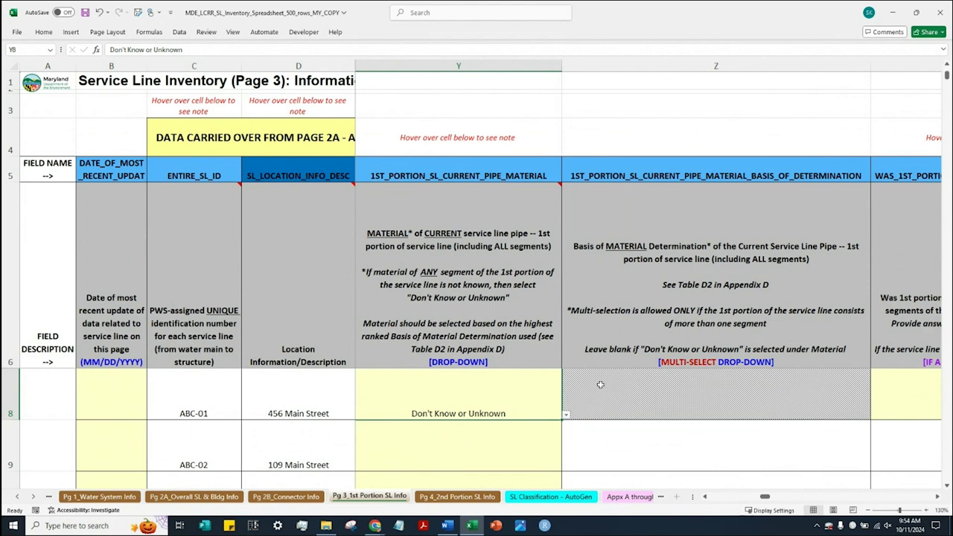
# Set ABC-01's 1st portion pipe material to the Plastic (PVC, HDPE, PEX) option and show the choices for its basis of material determination.
pyautogui.click(564, 416)
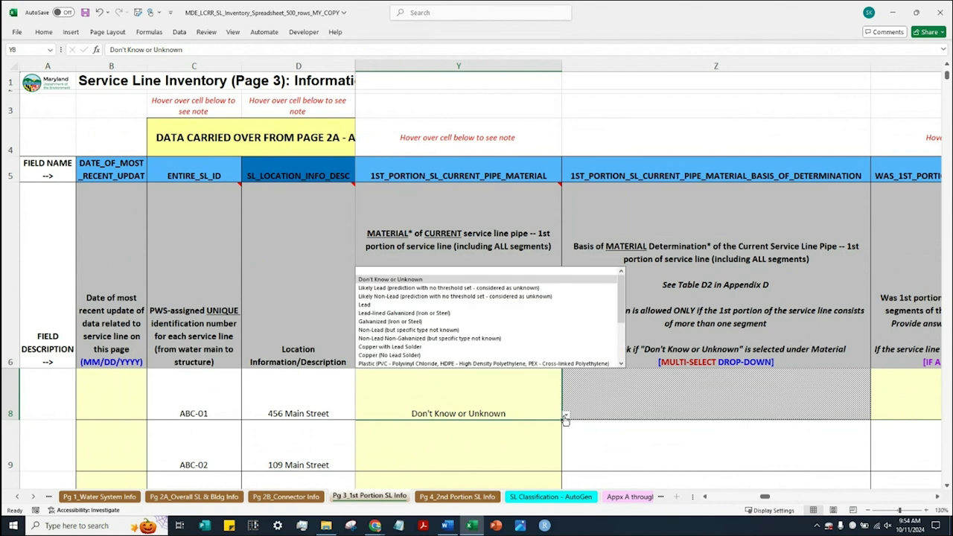
pyautogui.click(450, 363)
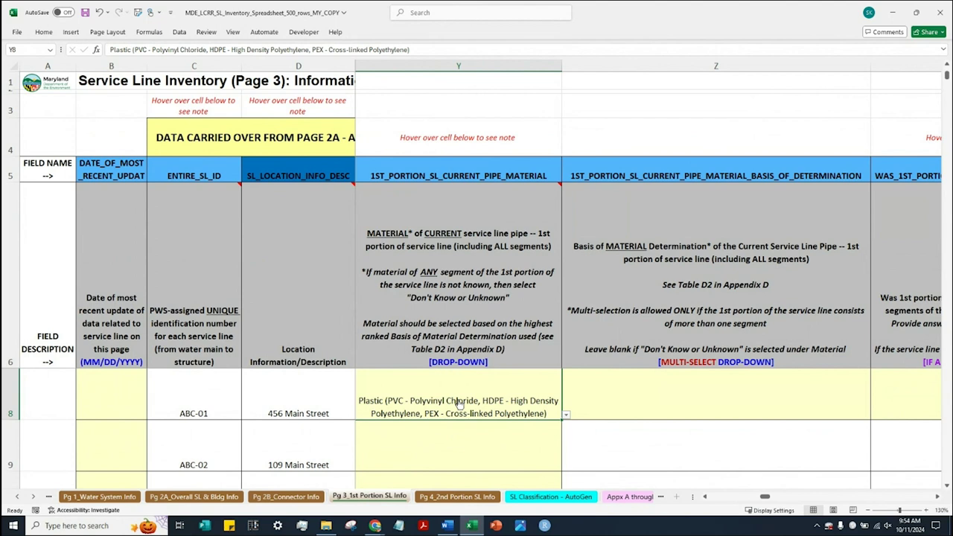
pyautogui.click(698, 399)
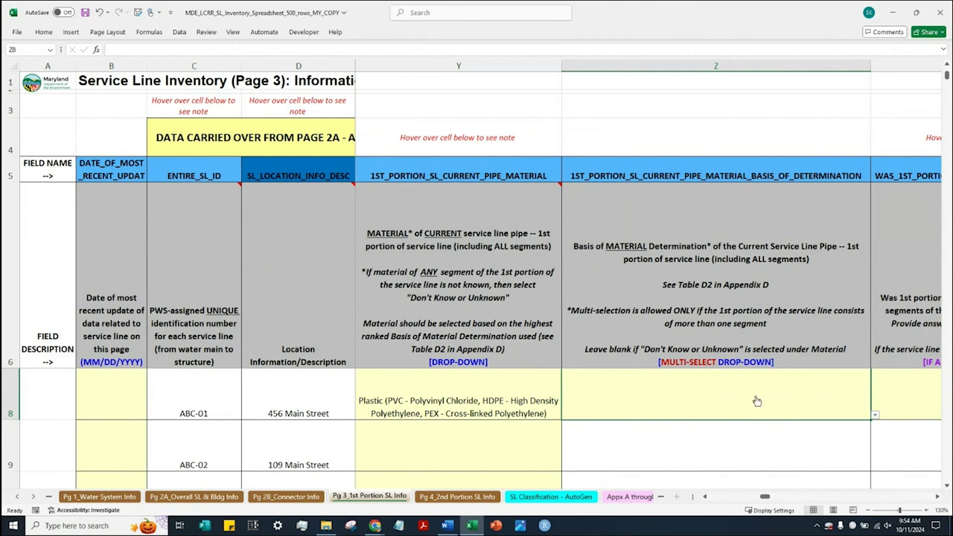
pyautogui.click(876, 415)
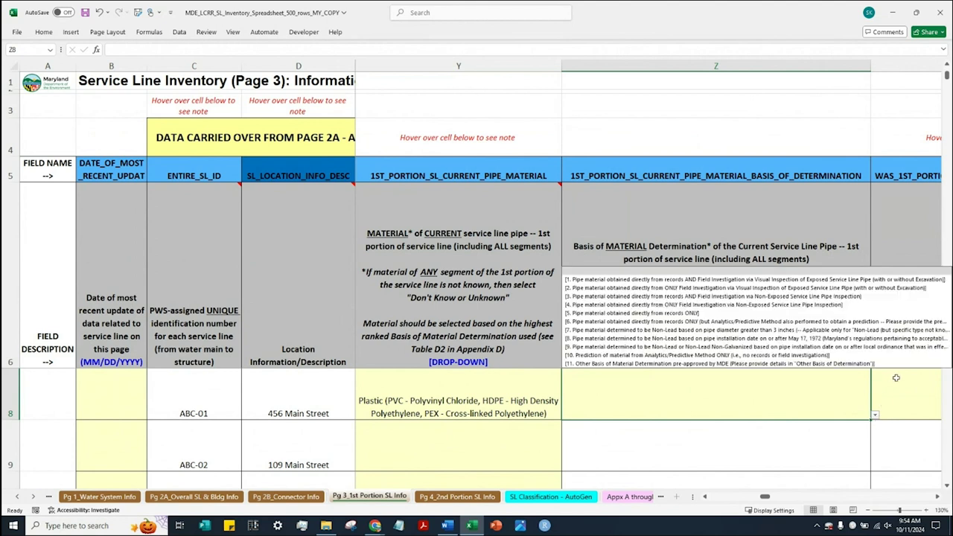
pyautogui.click(938, 499)
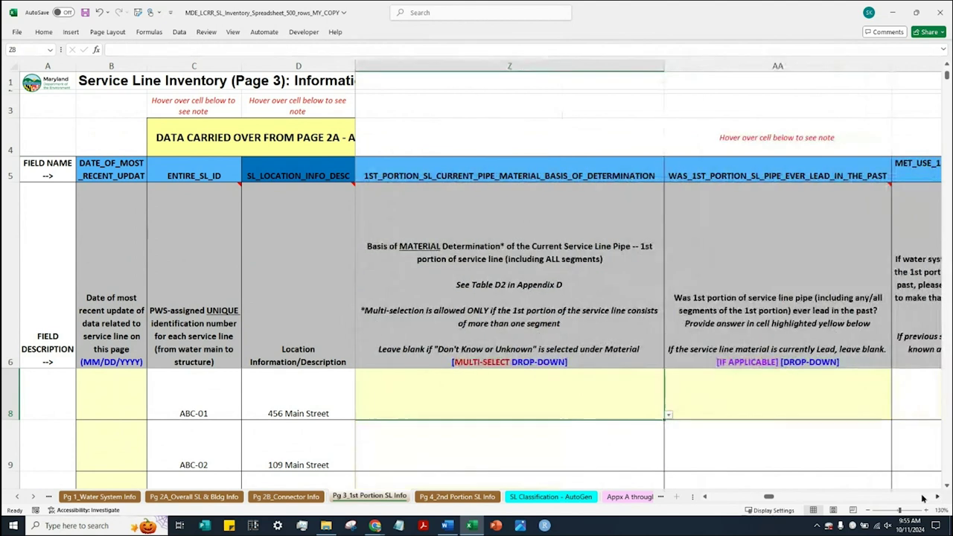
pyautogui.click(669, 415)
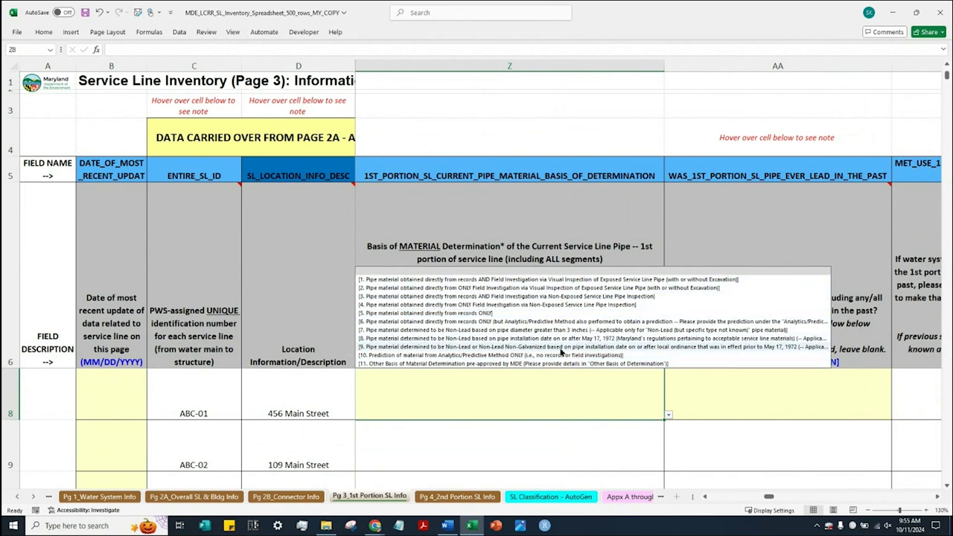
# Switch to the Appendix D PDF in Chrome and compare the material bases of determination listed in Table D2.
pyautogui.click(374, 526)
pyautogui.click(529, 488)
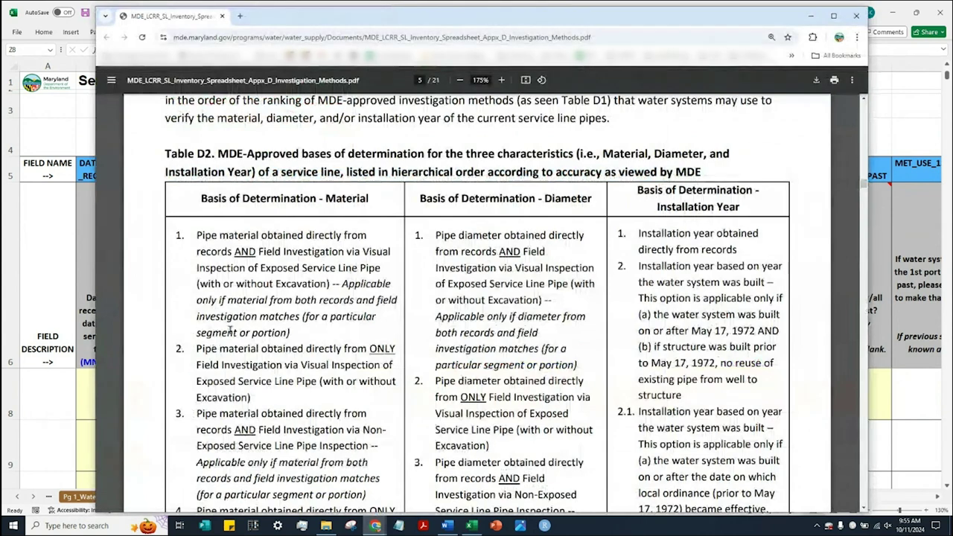
pyautogui.scroll(-8, 305, 332)
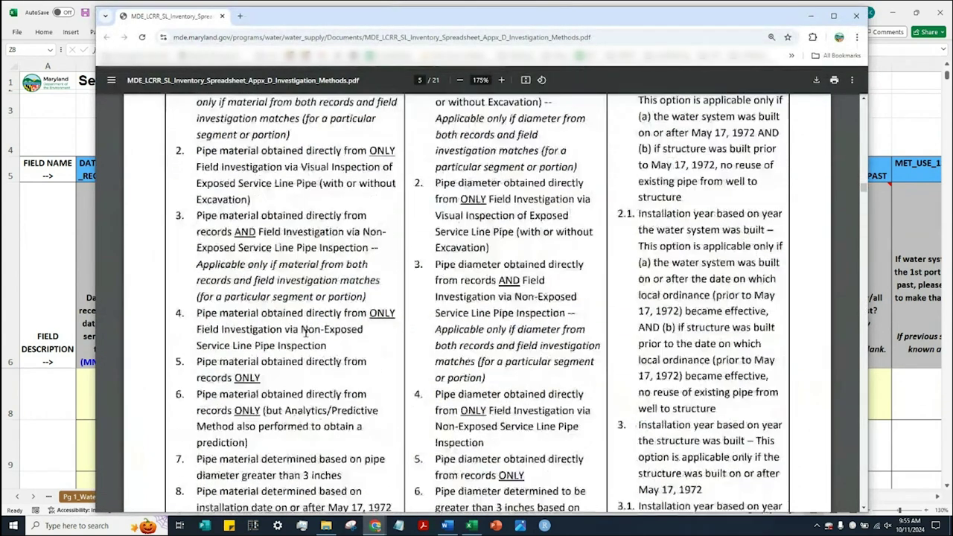
pyautogui.scroll(-1, 305, 333)
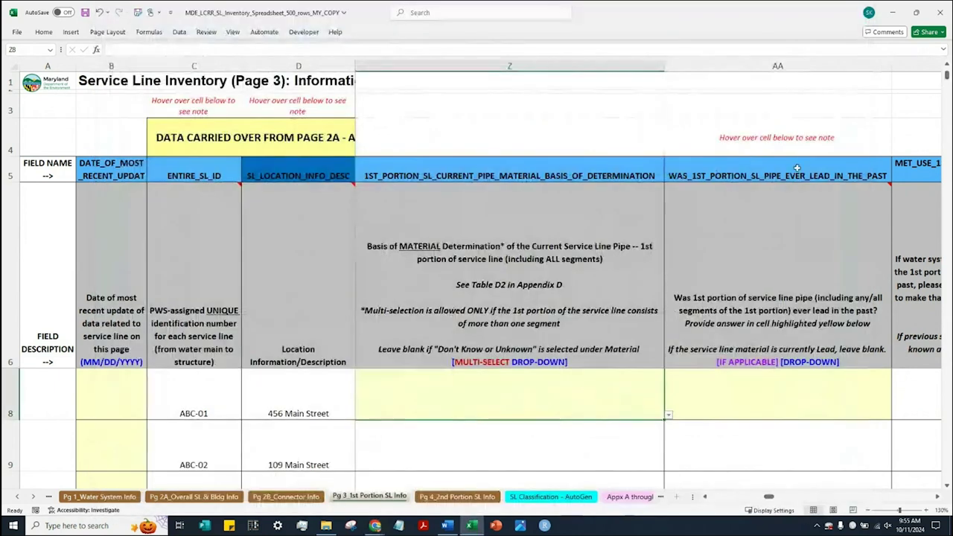
# Return to the Excel workbook and set ABC-01's basis of material determination to "5. Pipe material obtained directly from records ONLY".
pyautogui.click(944, 79)
pyautogui.click(608, 409)
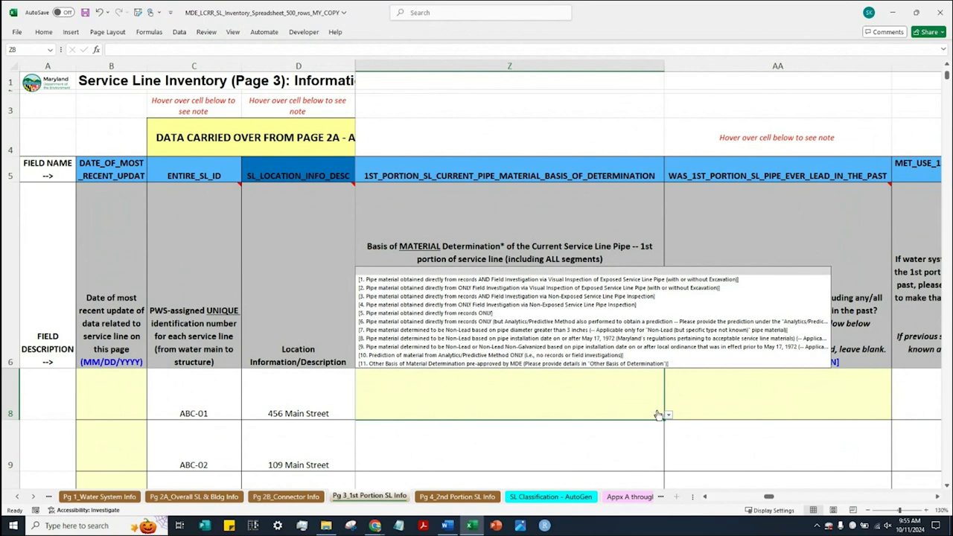
pyautogui.click(480, 313)
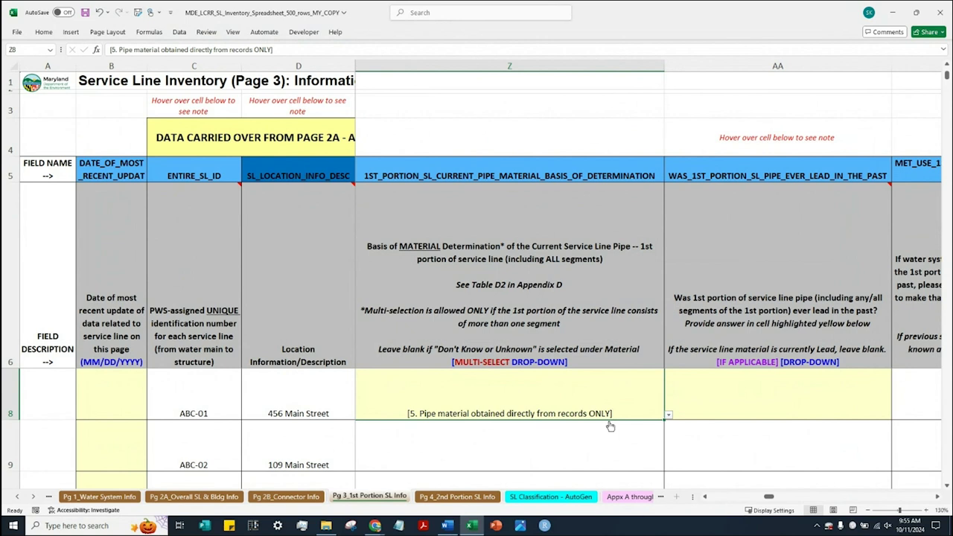
# Add basis 2, ONLY Field Investigation via Visual Inspection of Exposed Service Line Pipe, to ABC-01's basis of material determination in Z8.
pyautogui.click(705, 497)
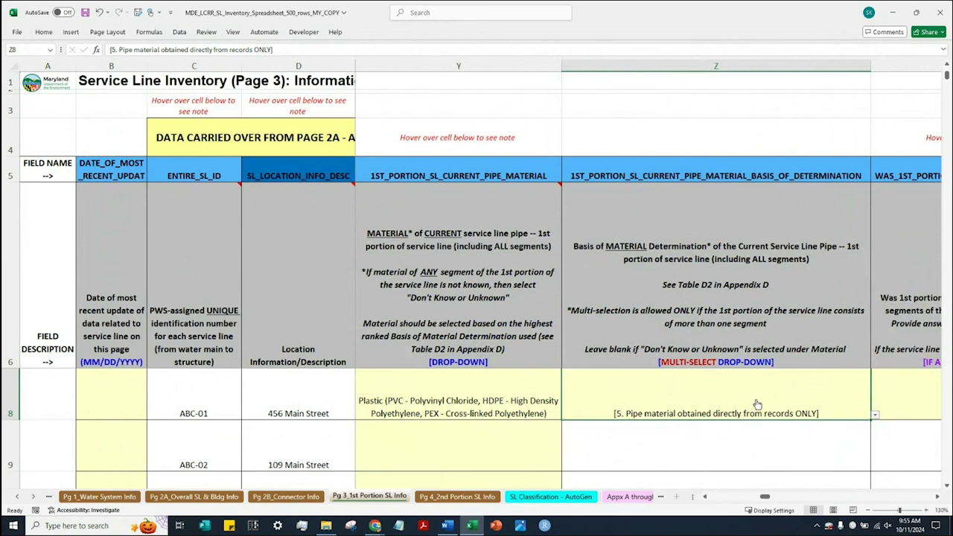
pyautogui.click(666, 405)
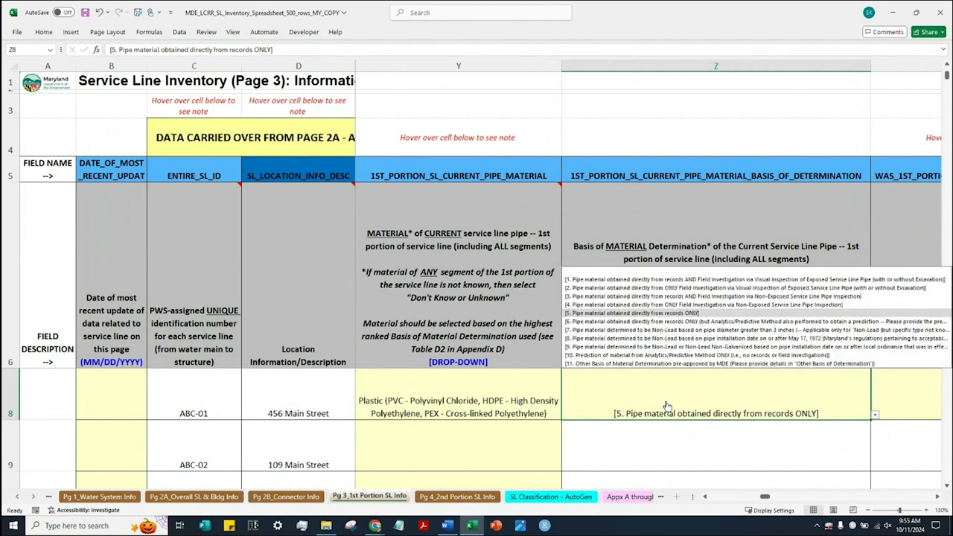
pyautogui.click(711, 289)
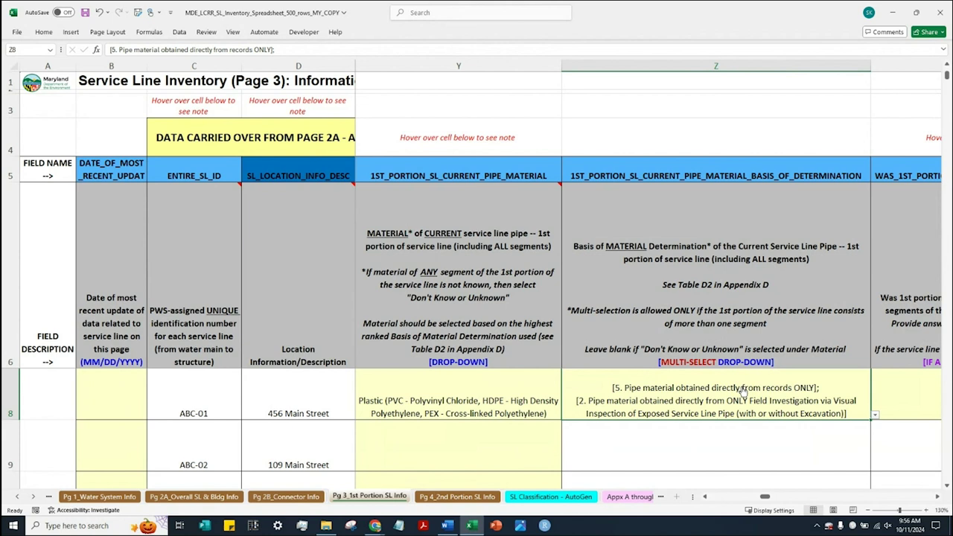
# Point out column Z and add basis 8, Non-Lead based on installation date on or after May 17, 1972, to cell Z8.
pyautogui.click(760, 67)
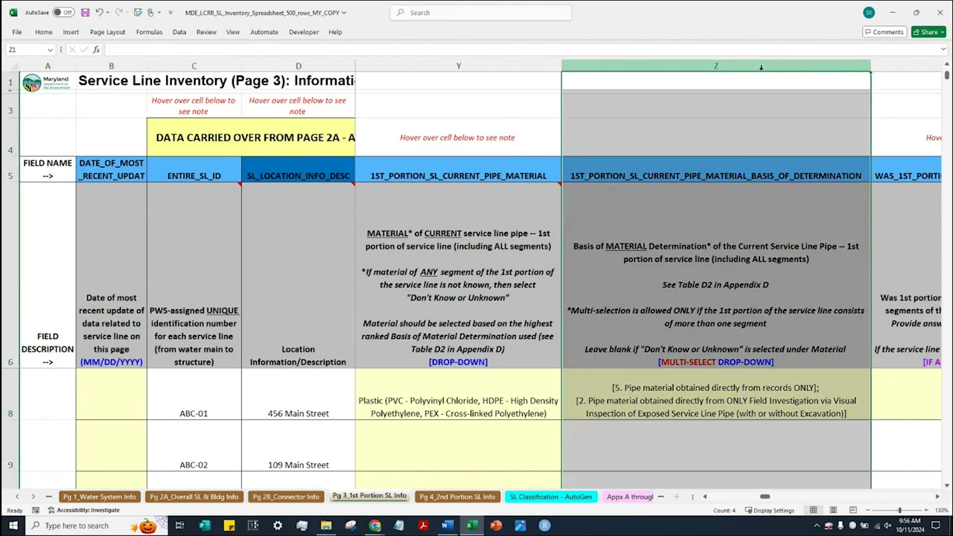
pyautogui.click(710, 389)
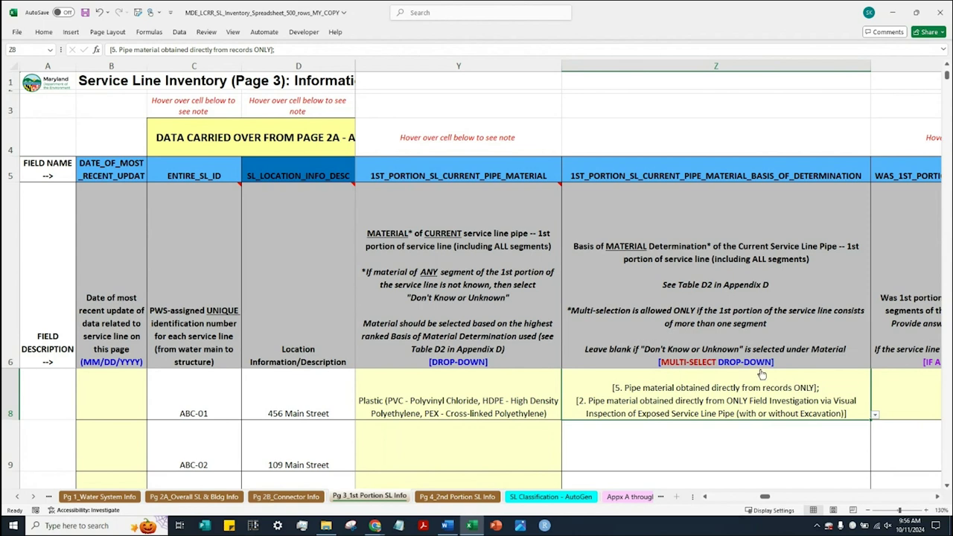
pyautogui.click(874, 415)
pyautogui.click(796, 339)
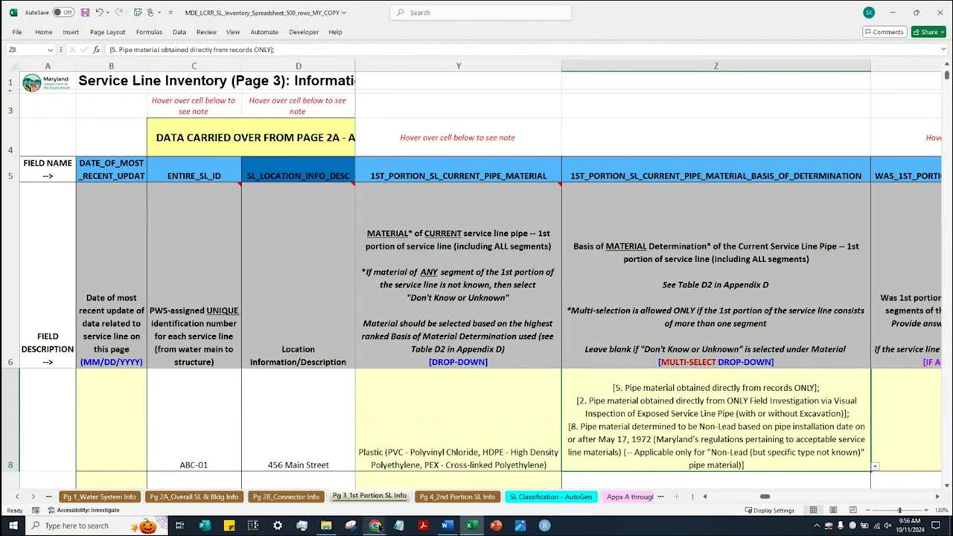
# Switch to the Appendix D PDF in Chrome and examine the example diagram of multiple segments in the 1st portion on page 3.
pyautogui.moveTo(375, 526)
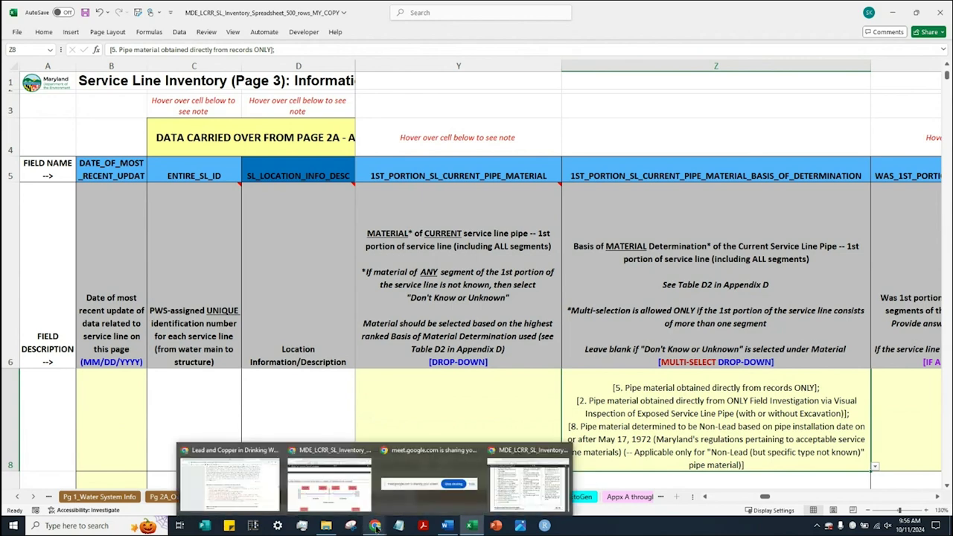
pyautogui.click(489, 477)
pyautogui.scroll(15, 489, 478)
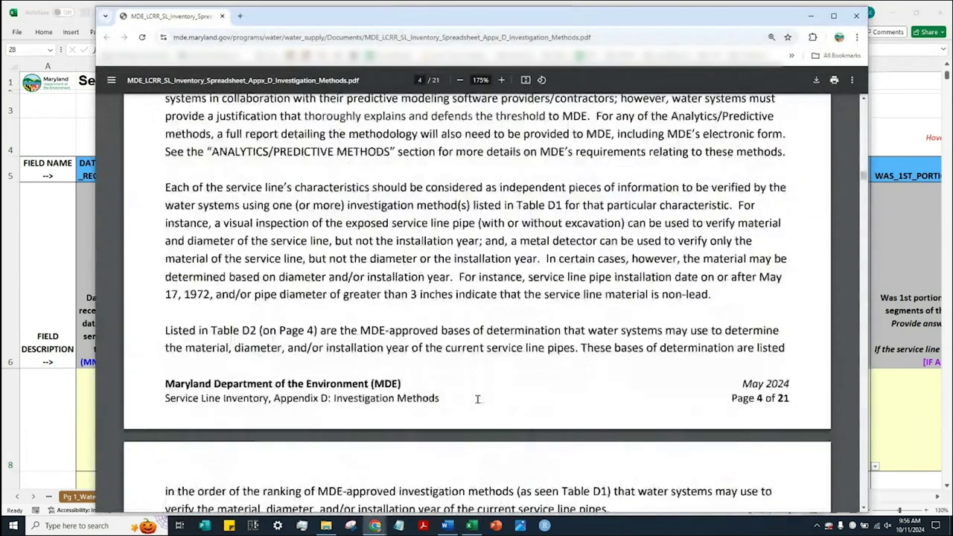
pyautogui.scroll(15, 477, 400)
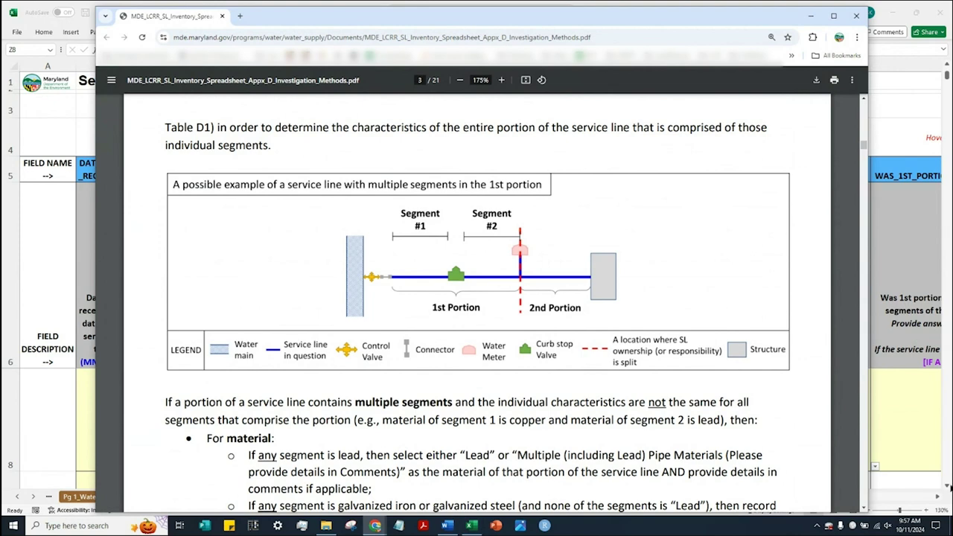
# Return to the Excel workbook and examine ABC-01's number of 1st portion segments and the field note in column L.
pyautogui.click(948, 488)
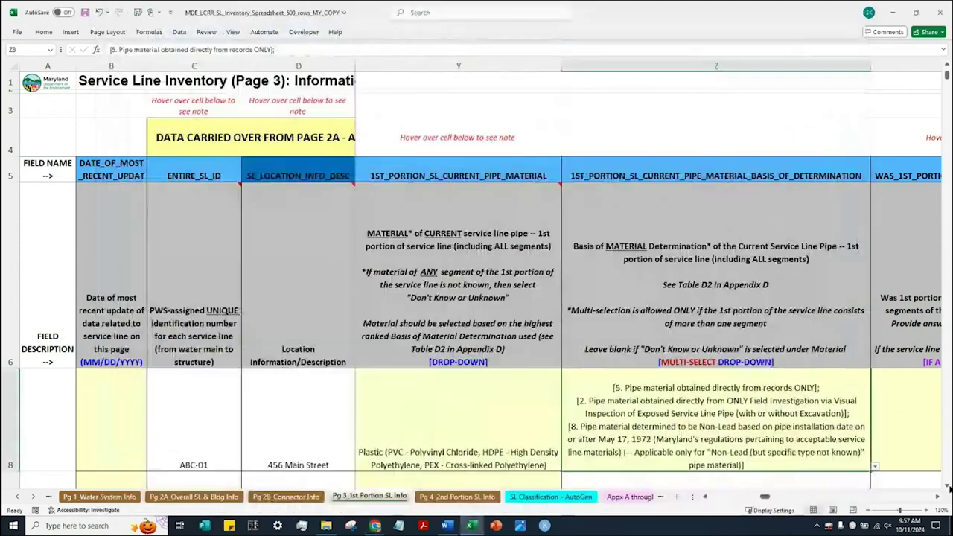
pyautogui.click(704, 497)
pyautogui.click(704, 498)
pyautogui.click(704, 498)
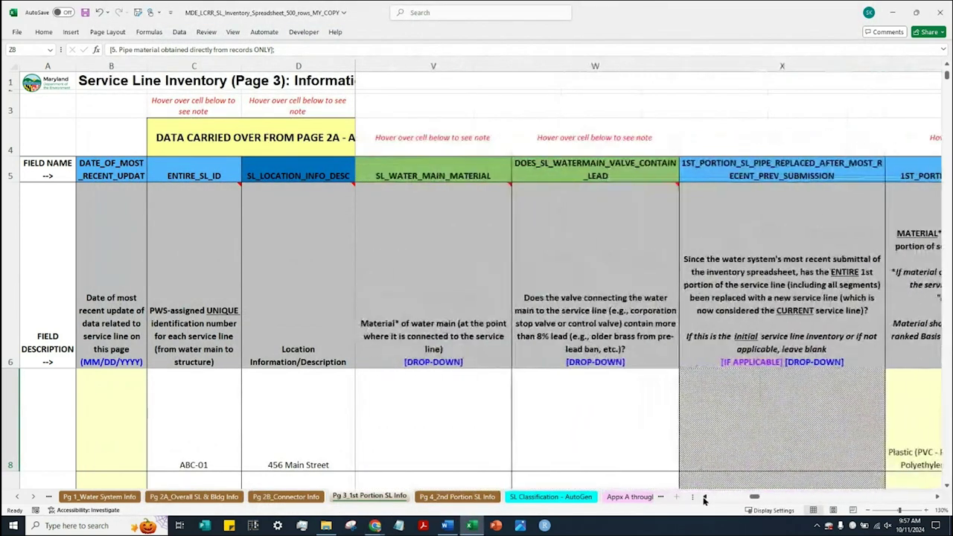
pyautogui.click(704, 498)
pyautogui.click(704, 498)
pyautogui.click(704, 498)
pyautogui.click(704, 498)
pyautogui.click(704, 498)
pyautogui.click(704, 498)
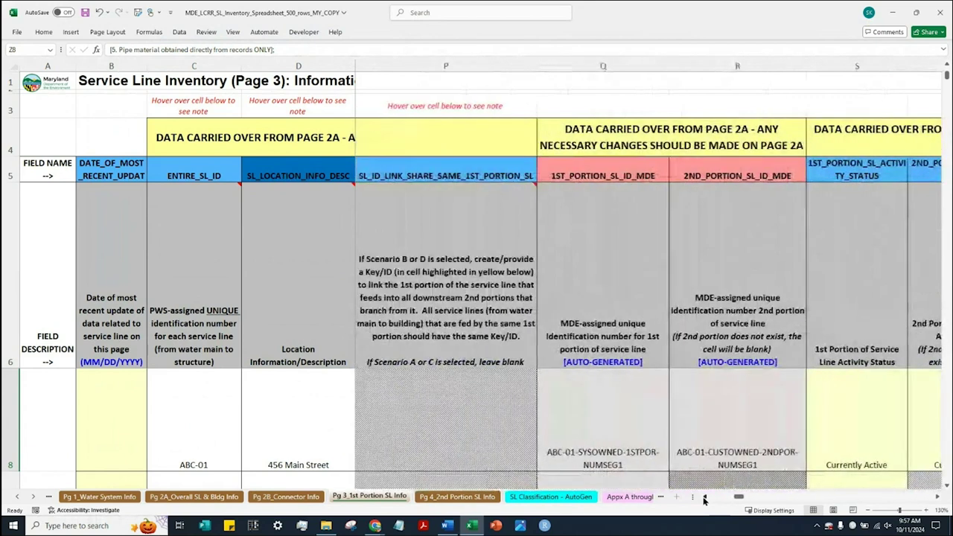
pyautogui.click(704, 498)
pyautogui.click(704, 498)
pyautogui.click(704, 498)
pyautogui.click(704, 498)
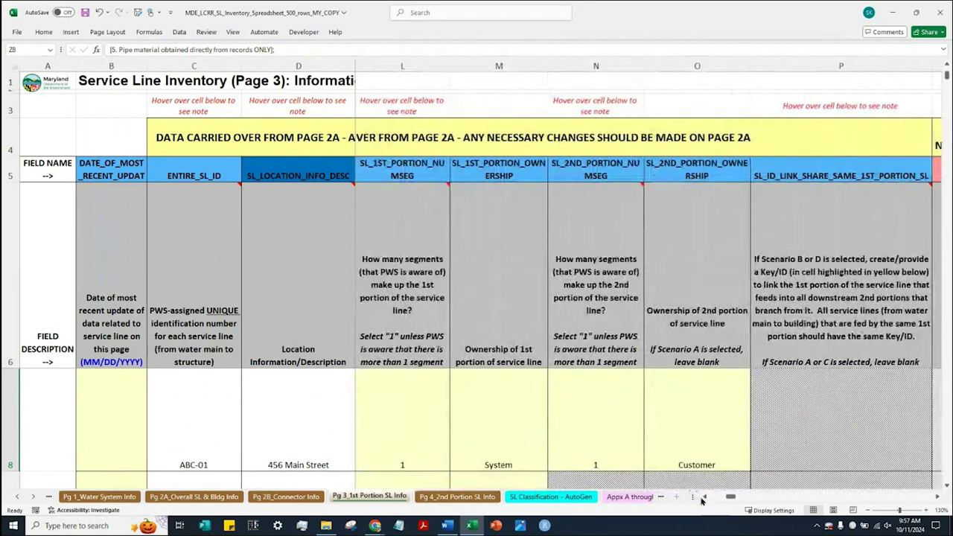
pyautogui.click(401, 409)
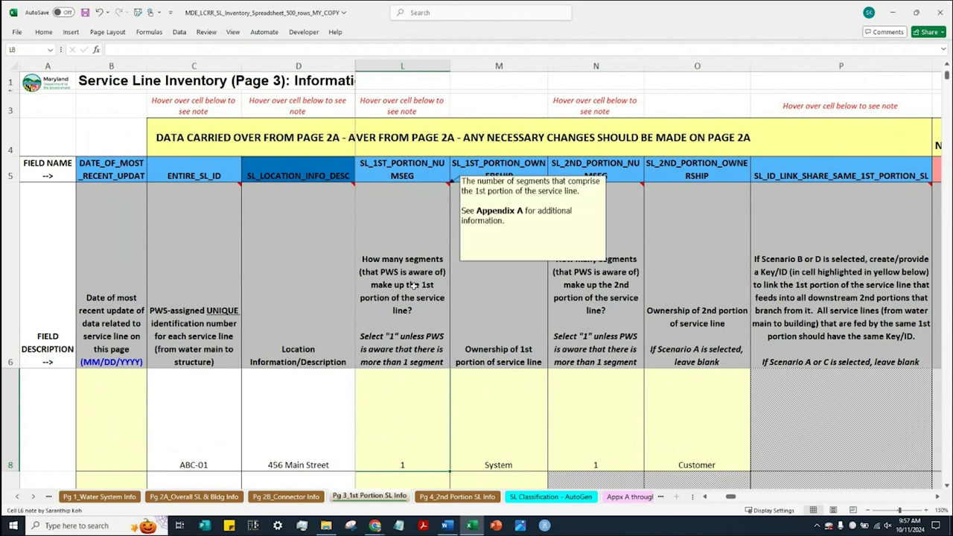
pyautogui.moveTo(416, 283)
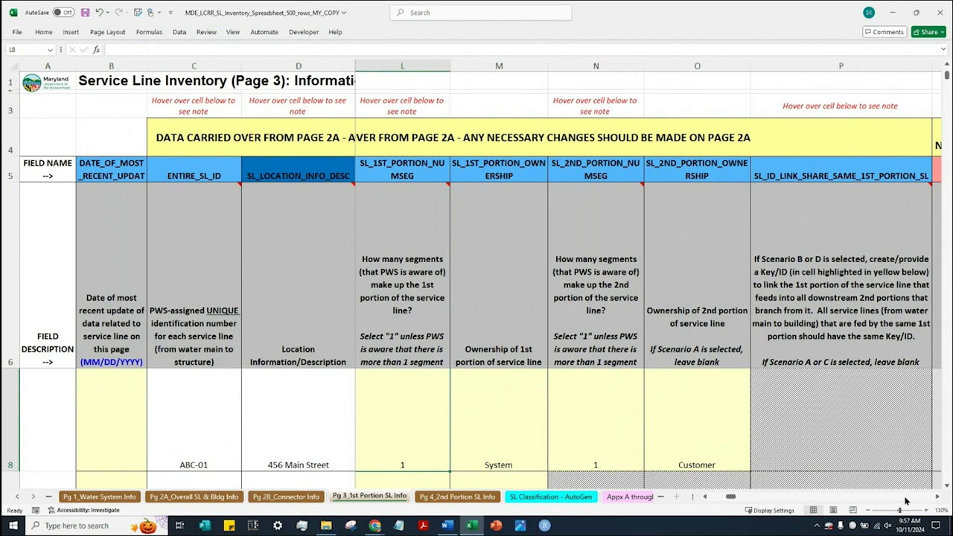
# Remove basis 5 (records ONLY) and basis 8 (installation on or after May 17, 1972) from ABC-01's basis of material determination in Z8.
pyautogui.click(937, 497)
pyautogui.moveTo(937, 500); pyautogui.dragTo(937, 500)
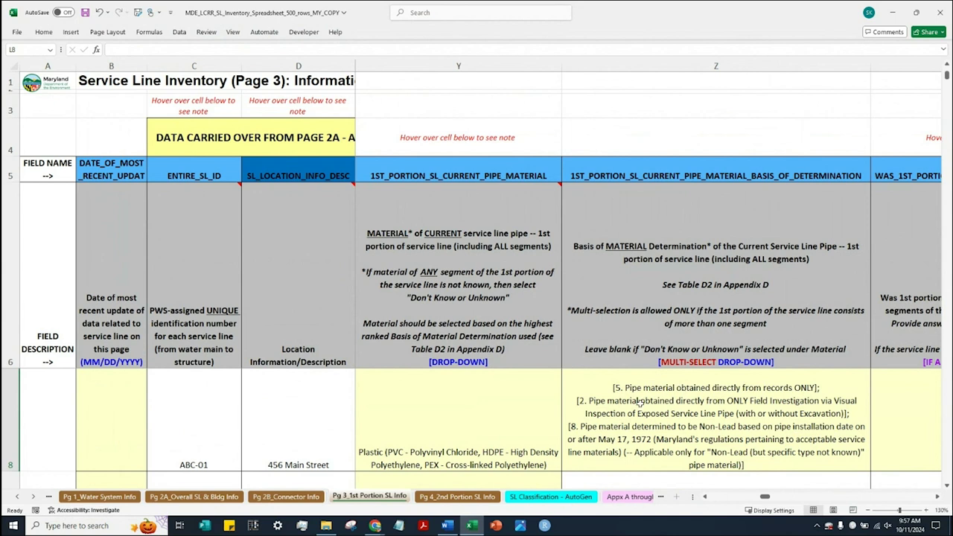
pyautogui.click(860, 465)
pyautogui.click(875, 471)
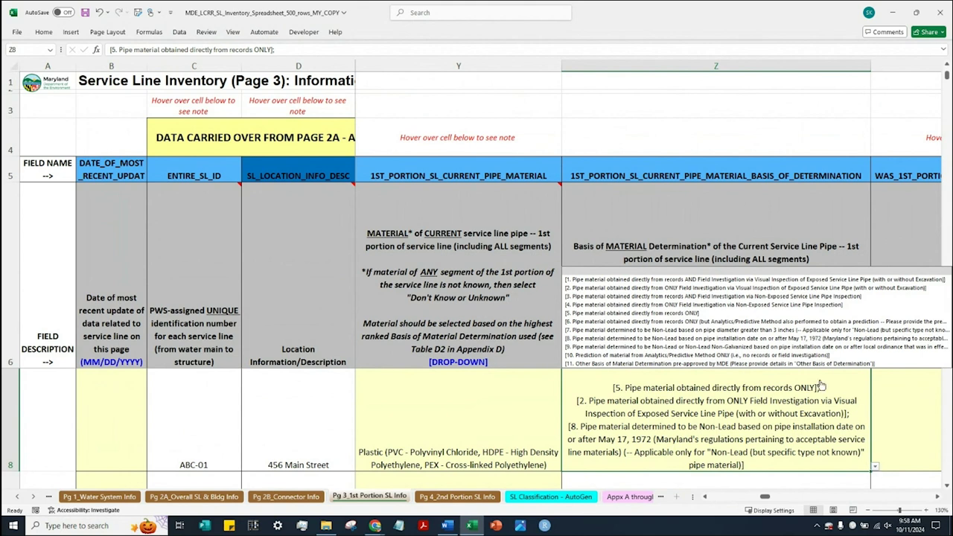
pyautogui.click(705, 312)
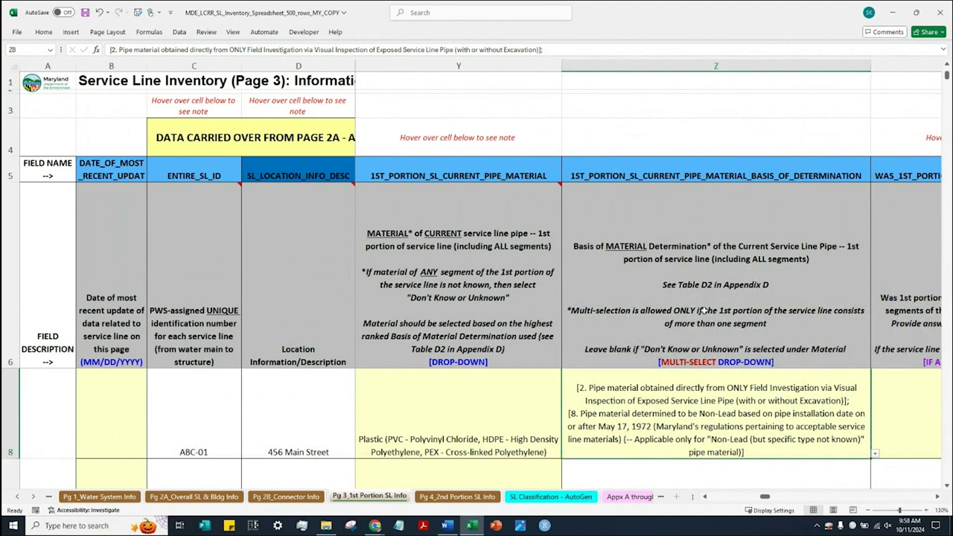
pyautogui.click(874, 452)
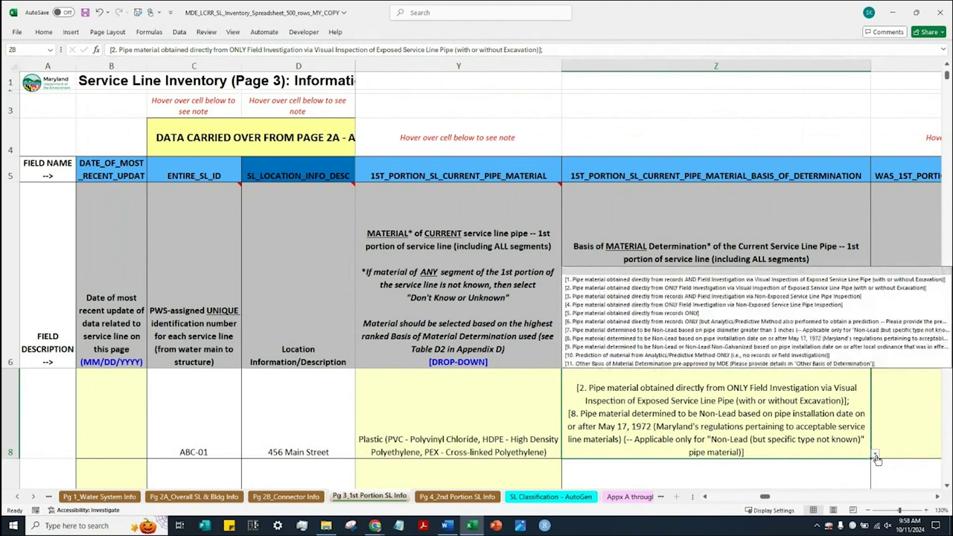
pyautogui.click(777, 339)
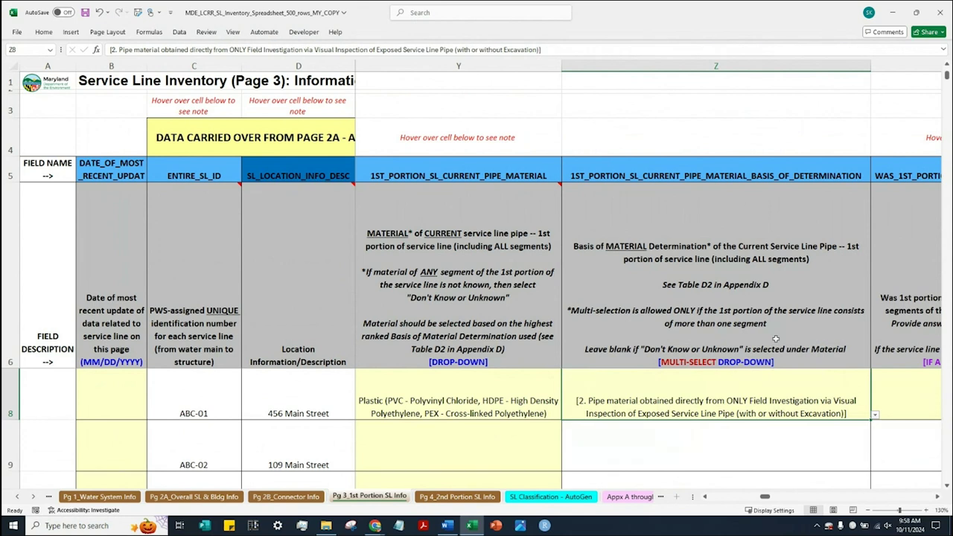
# Add basis 7 (pipe diameter greater than 3 inches) and basis 9 (installation on or after local ordinance) to cell Z8.
pyautogui.click(876, 415)
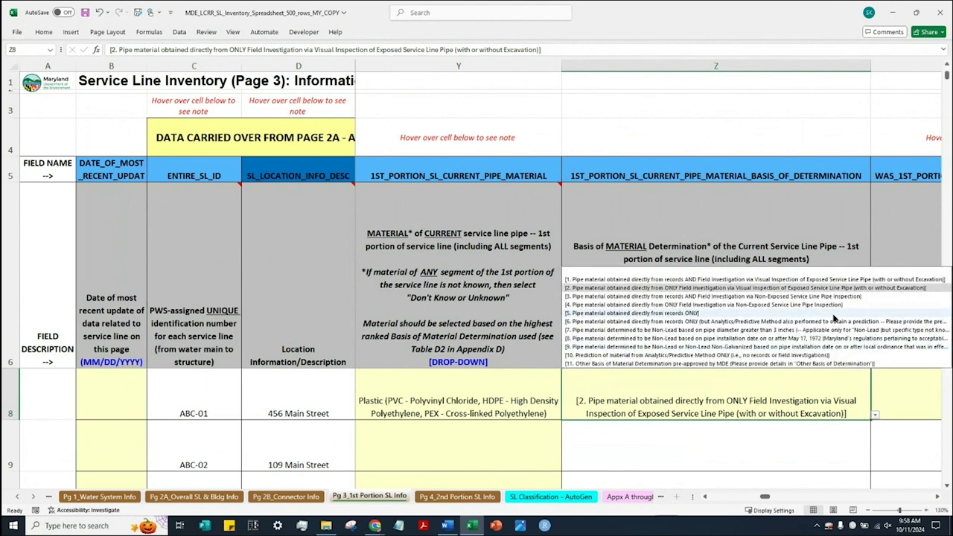
pyautogui.click(875, 416)
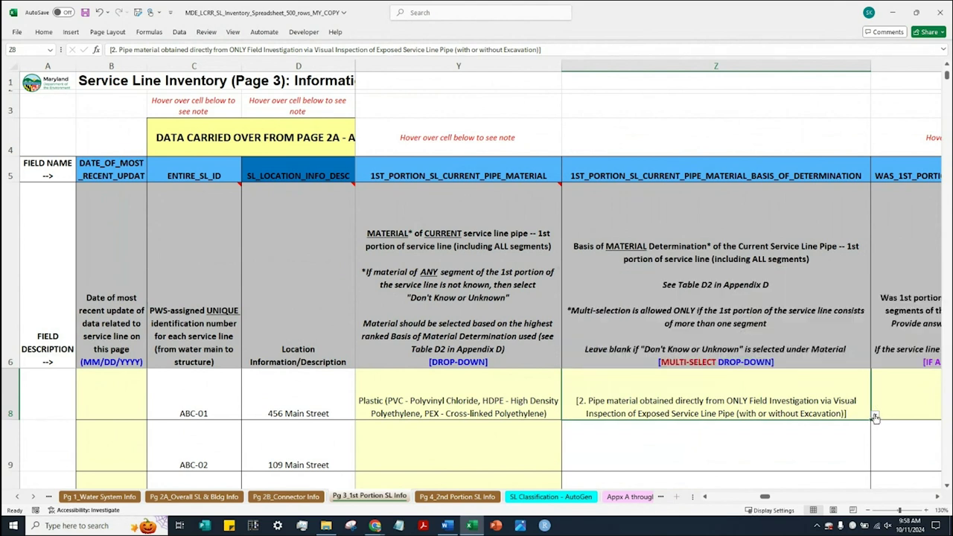
pyautogui.click(875, 416)
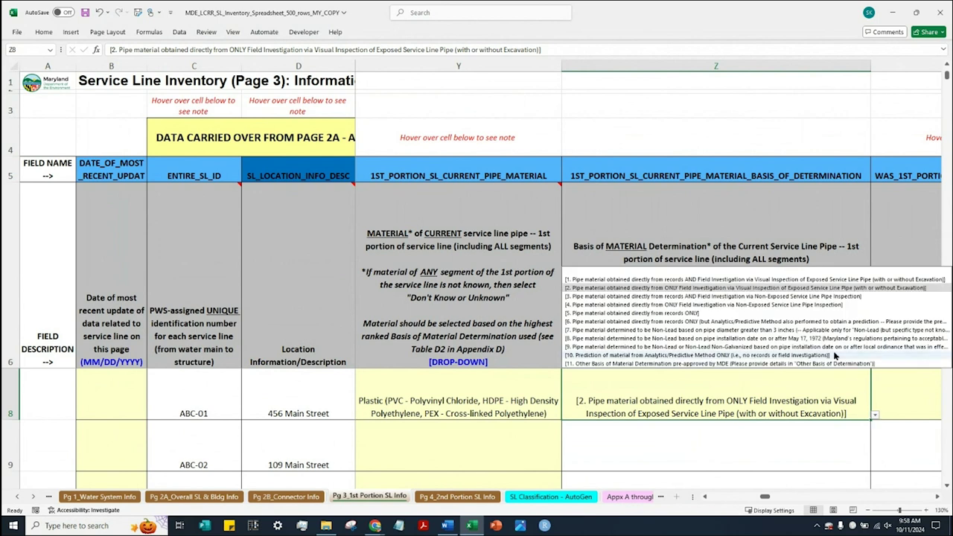
pyautogui.click(744, 329)
pyautogui.click(875, 440)
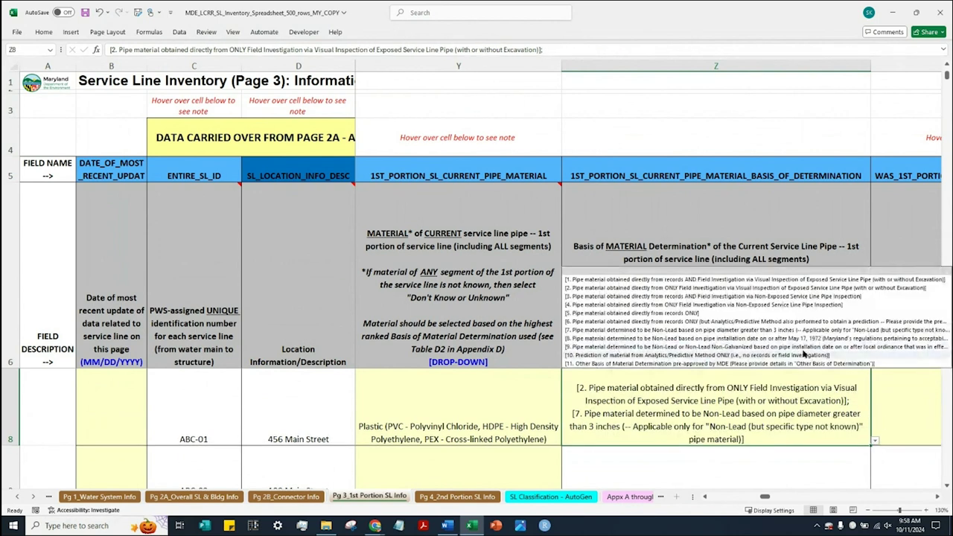
pyautogui.click(798, 347)
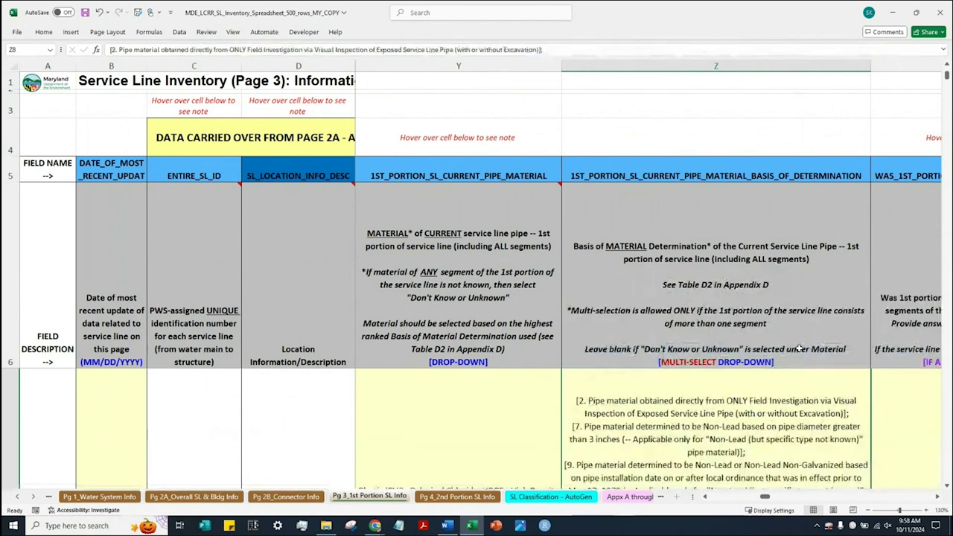
# Reduce the height of the field description row 6 so ABC-01's row fits in view.
pyautogui.click(946, 485)
pyautogui.scroll(1, 947, 88)
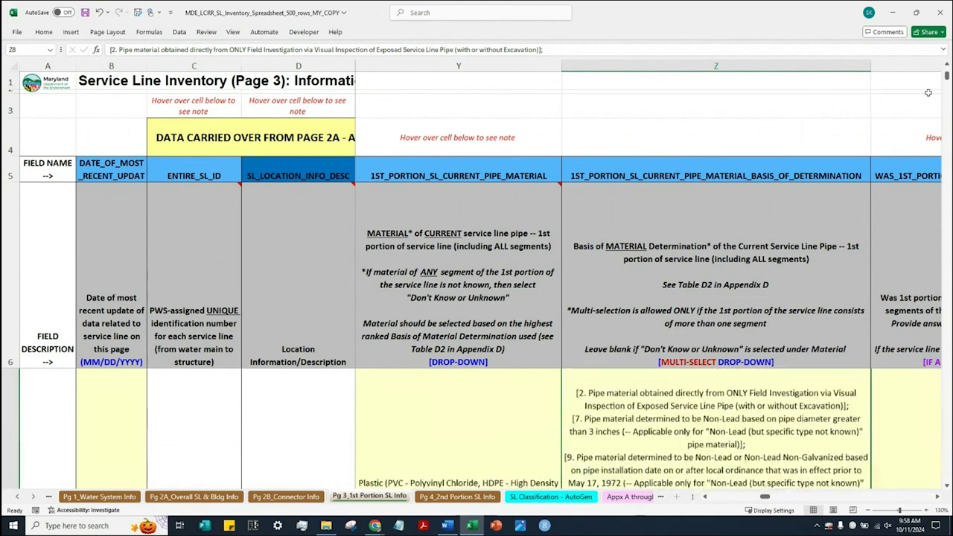
pyautogui.moveTo(12, 365); pyautogui.dragTo(12, 328)
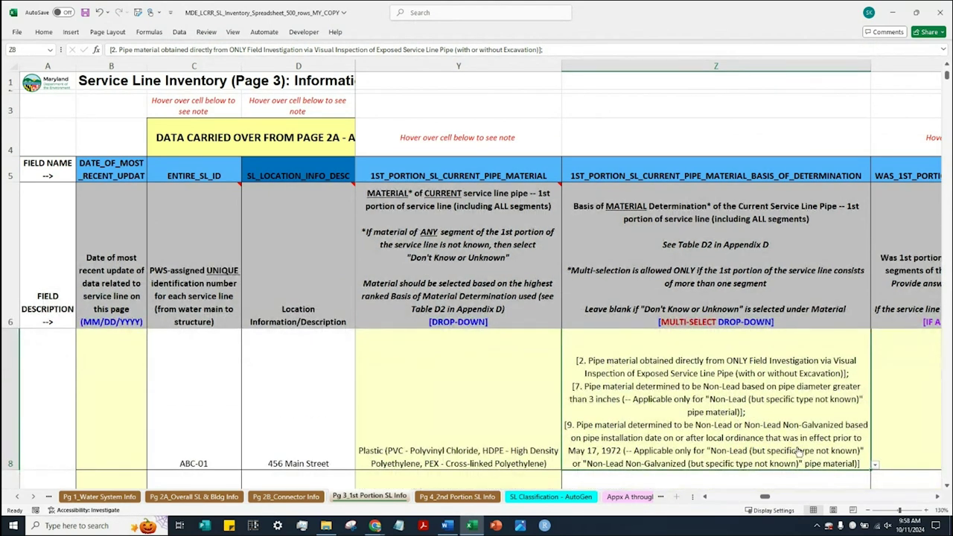
# Clear all bases from Z8 and set only basis 2, ONLY Field Investigation via Visual Inspection of Exposed Service Line Pipe.
pyautogui.click(875, 466)
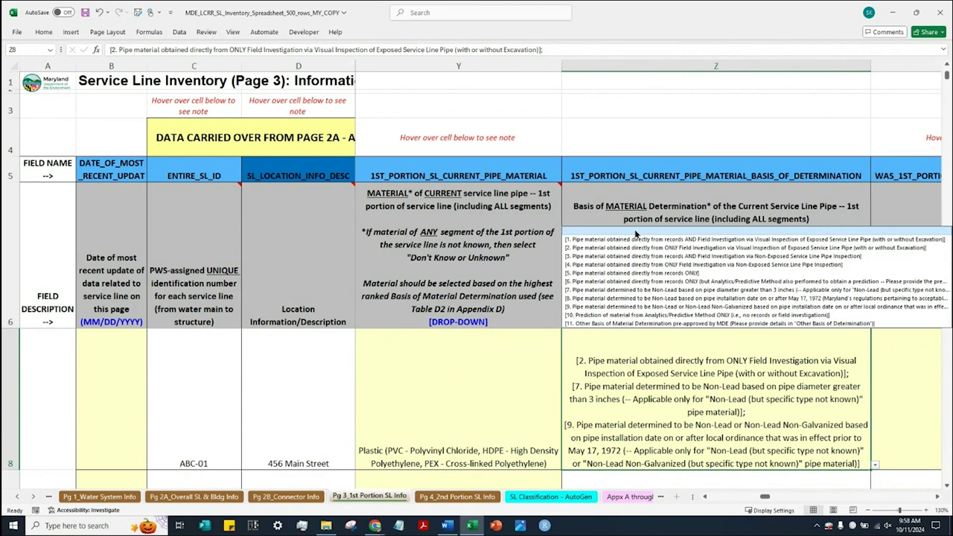
pyautogui.press('Delete')
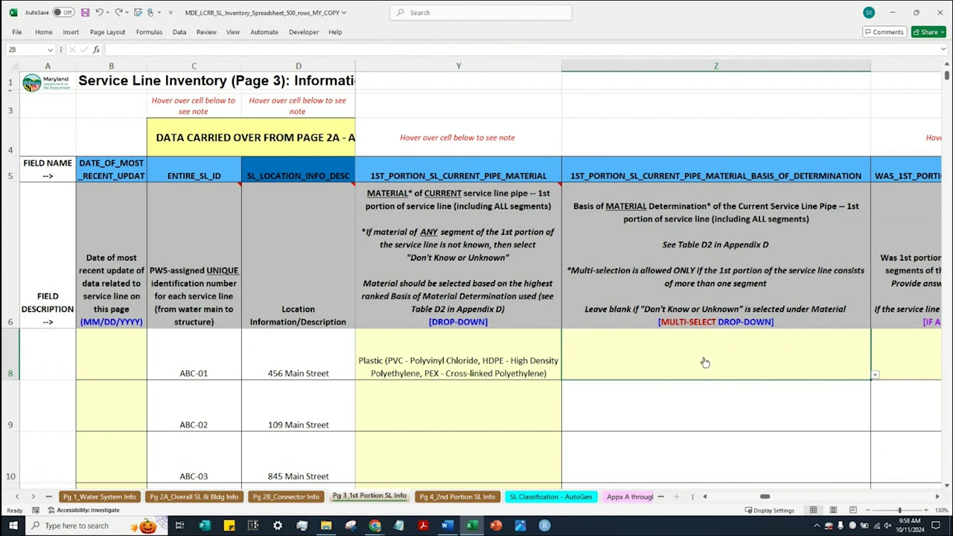
pyautogui.click(875, 375)
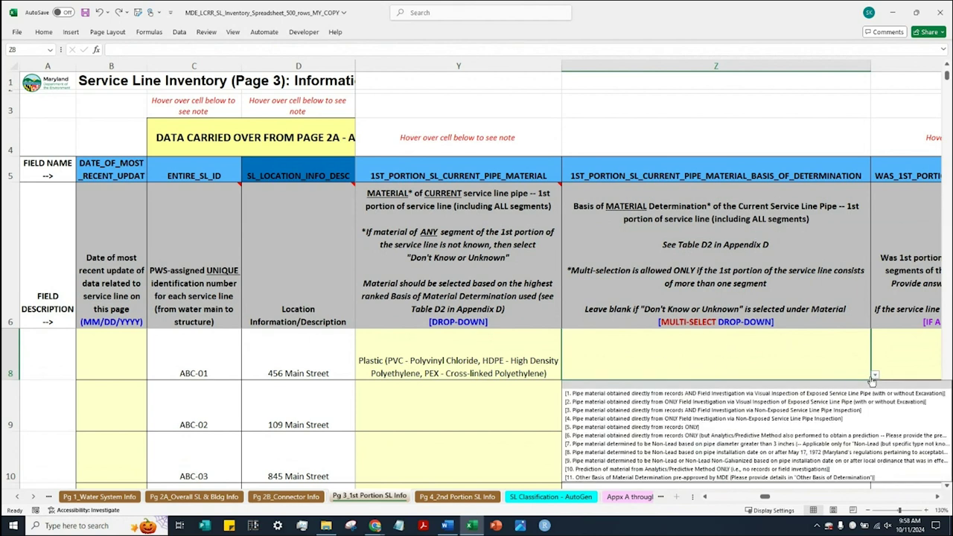
pyautogui.click(841, 402)
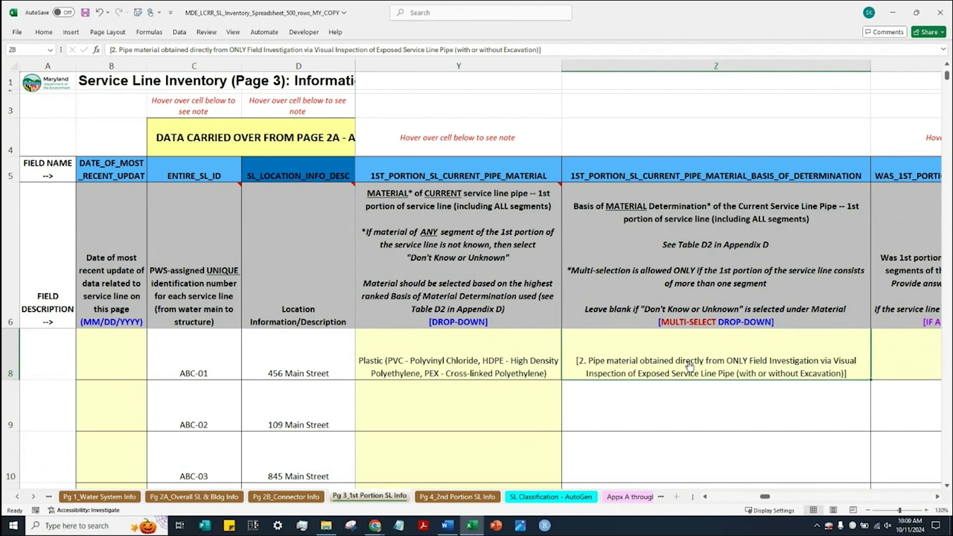
# Clear Z8 and set ABC-01's basis to 1, records AND Field Investigation via Visual Inspection of Exposed Service Line Pipe.
pyautogui.click(874, 377)
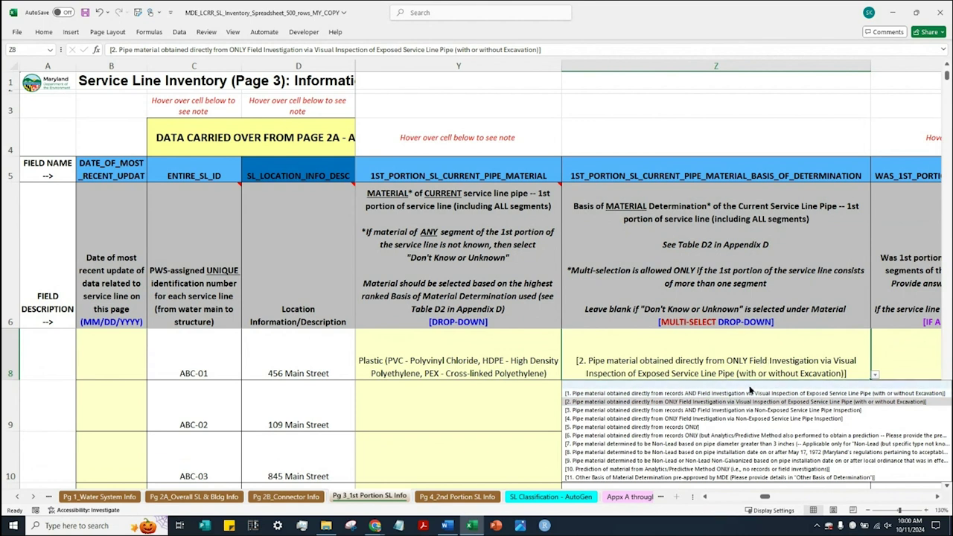
pyautogui.press('Delete')
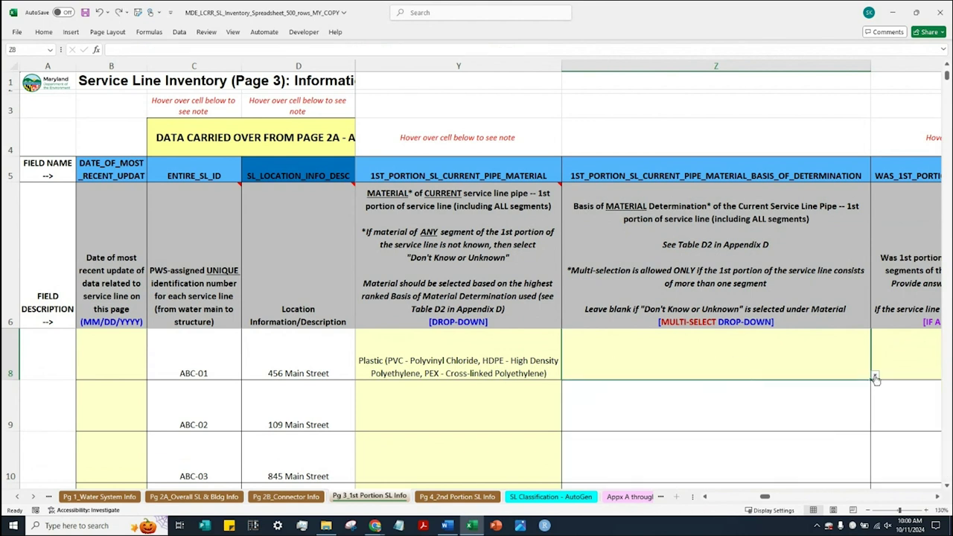
pyautogui.click(874, 376)
pyautogui.click(835, 392)
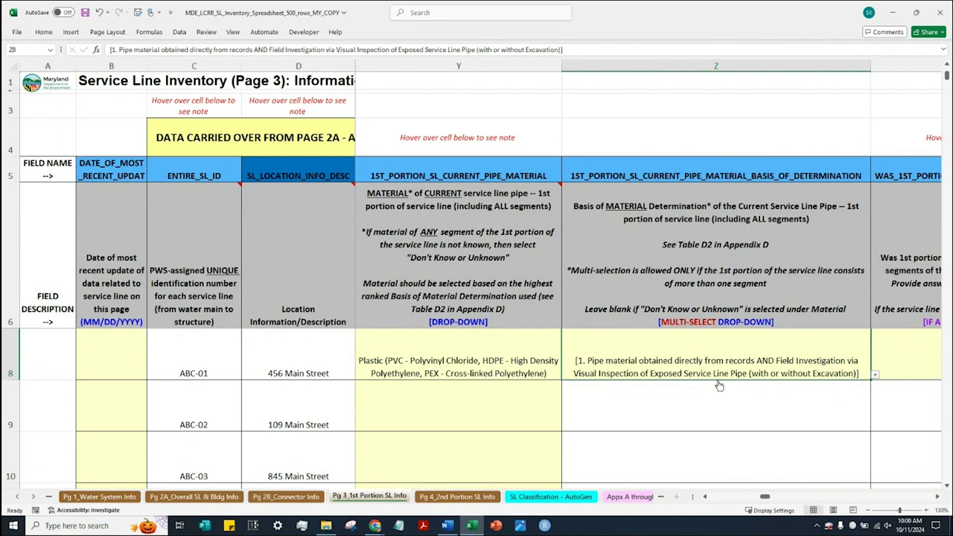
pyautogui.click(635, 355)
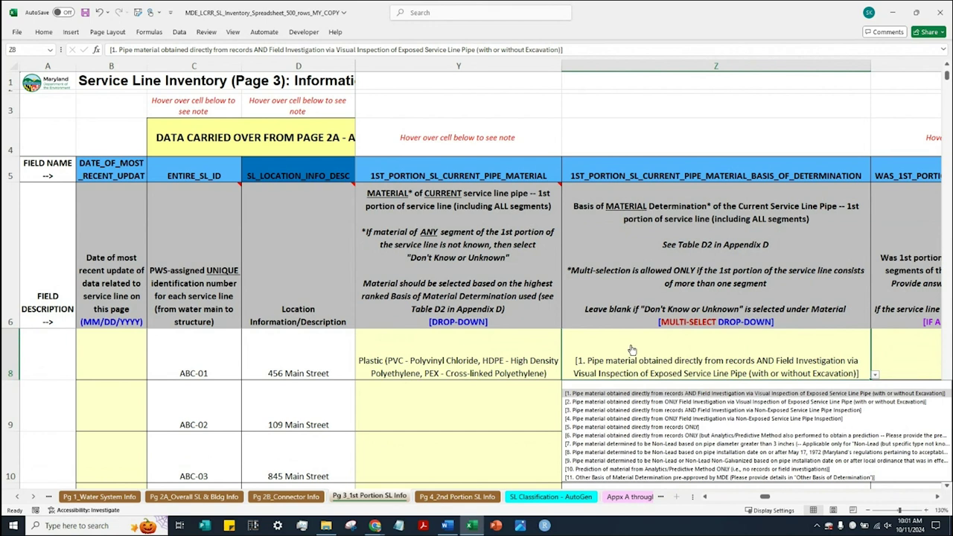
pyautogui.click(631, 348)
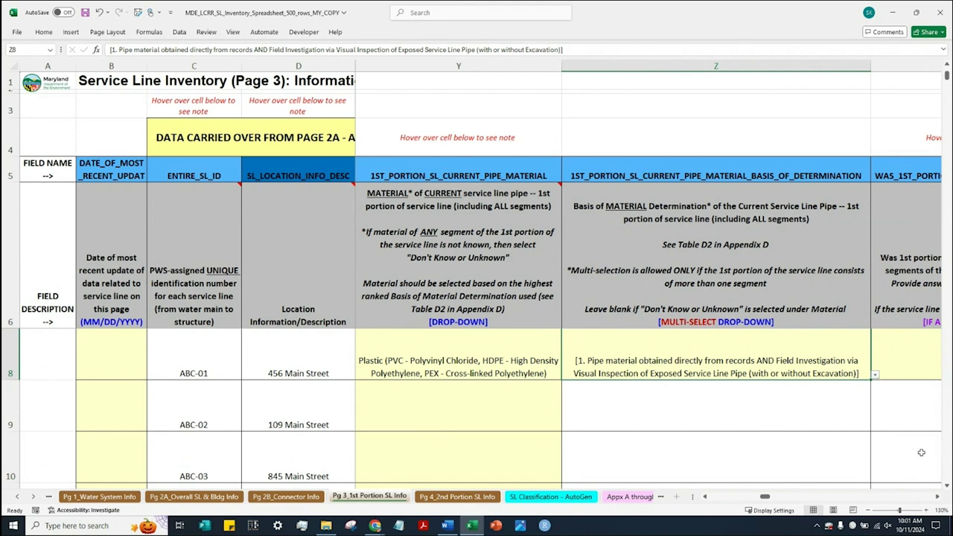
# Read column AA's field note, set ABC-01's past-lead answer in AA8 to "Don't Know", and check column AB's description.
pyautogui.click(938, 498)
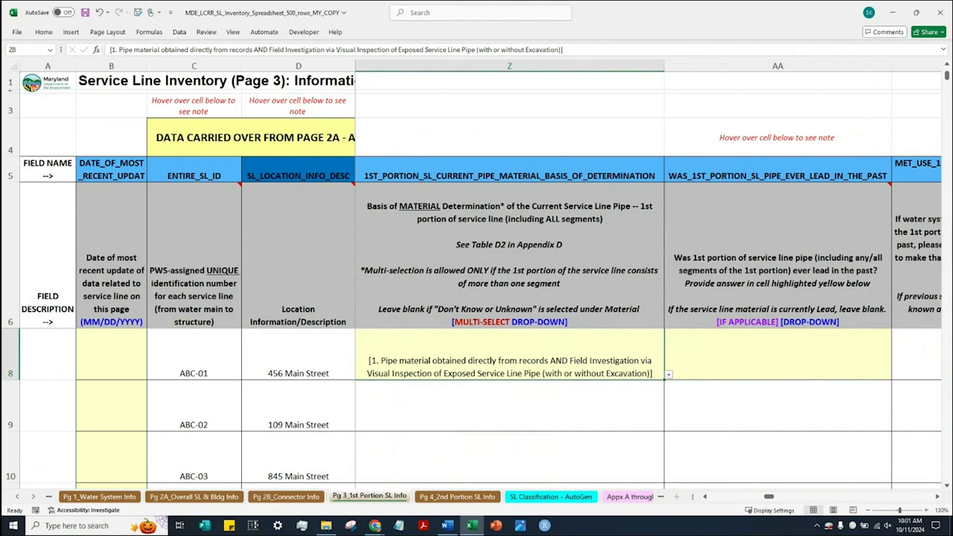
pyautogui.click(748, 356)
pyautogui.click(938, 499)
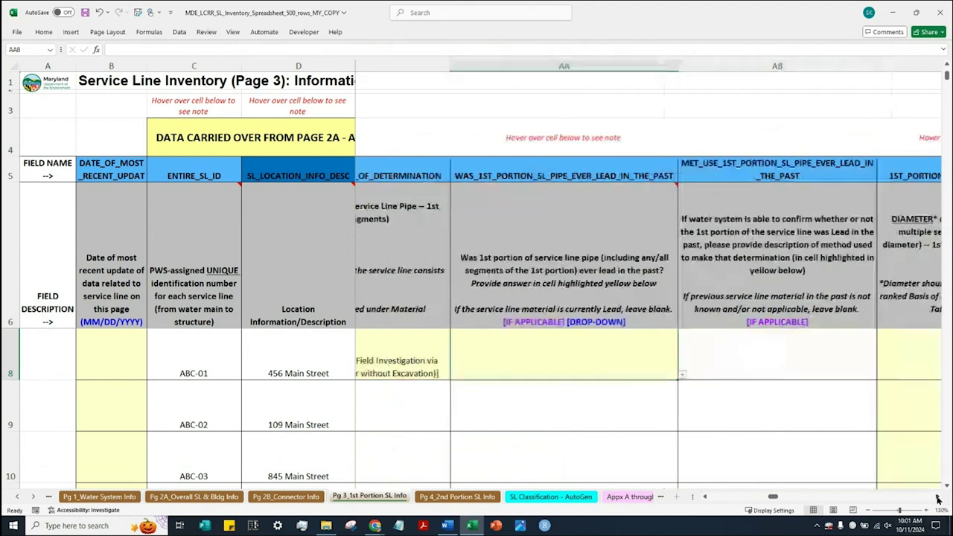
pyautogui.moveTo(409, 244)
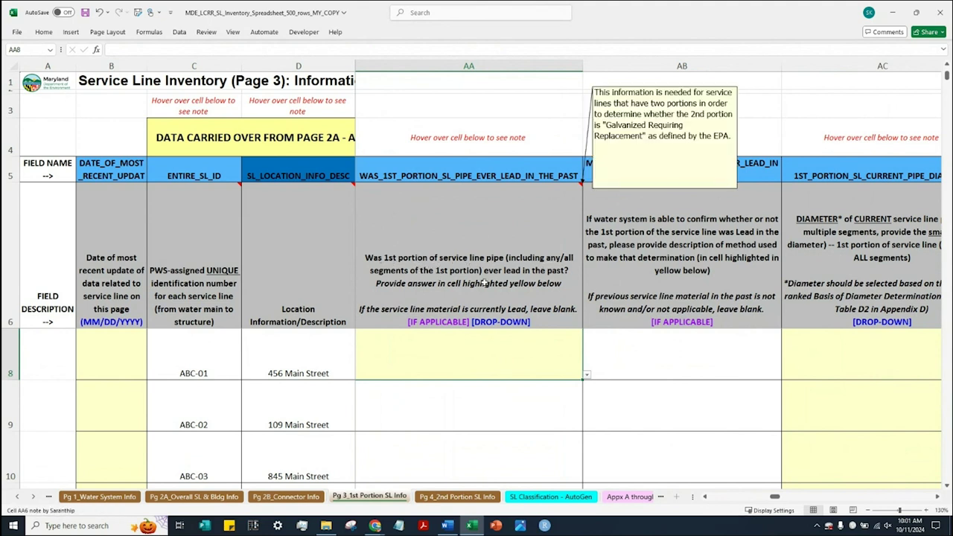
pyautogui.click(576, 291)
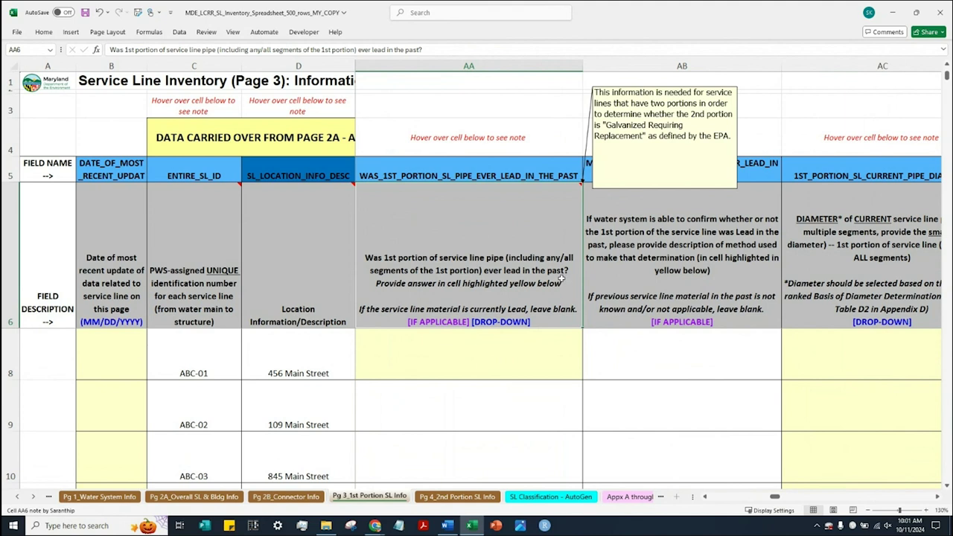
pyautogui.click(538, 367)
pyautogui.click(586, 377)
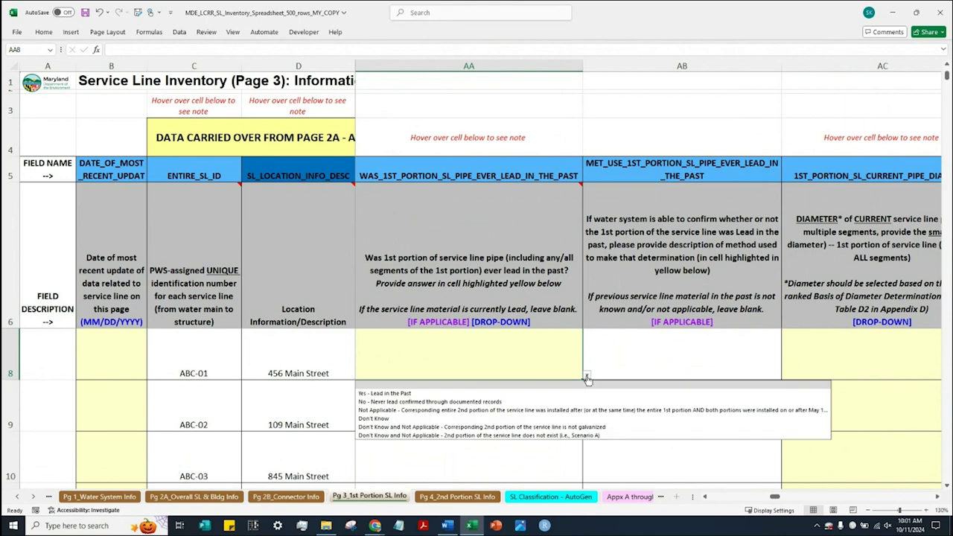
pyautogui.click(551, 421)
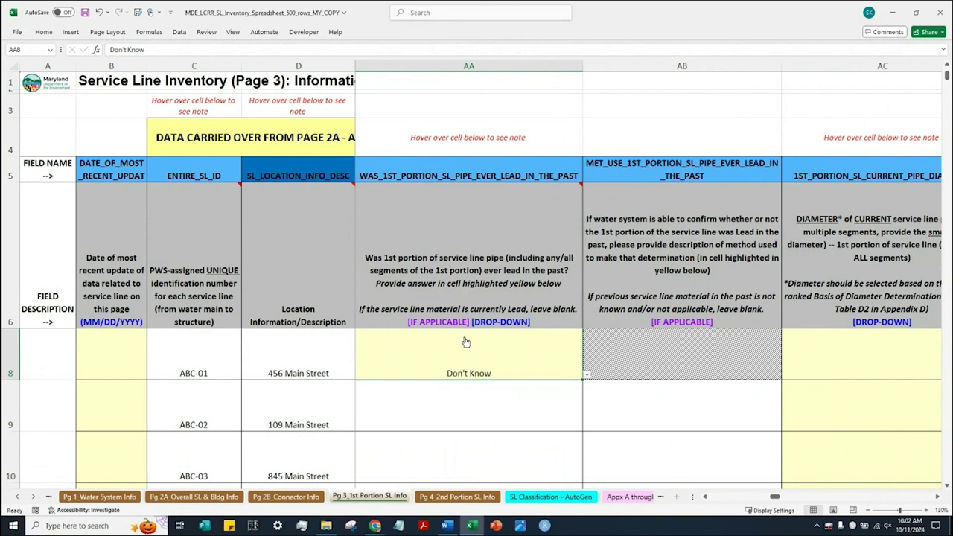
pyautogui.click(640, 68)
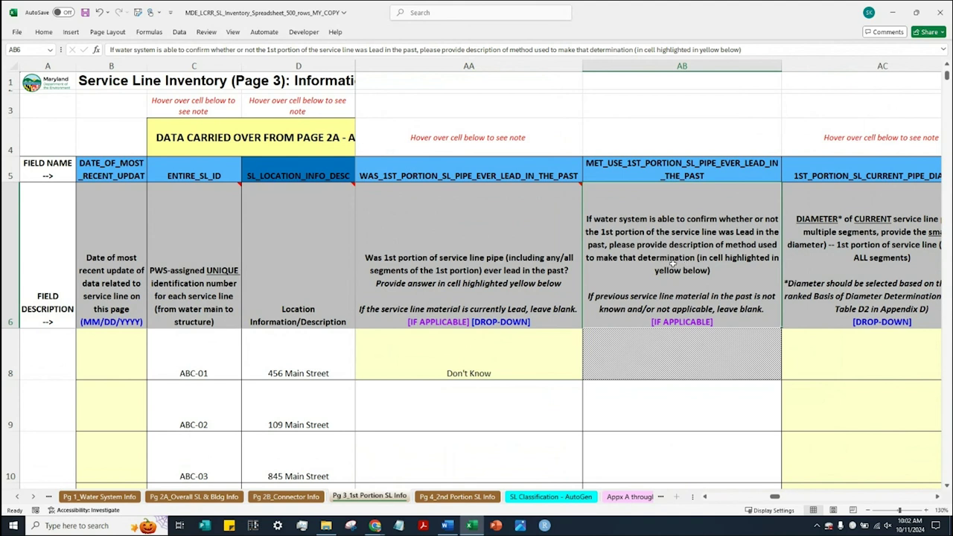
pyautogui.click(560, 357)
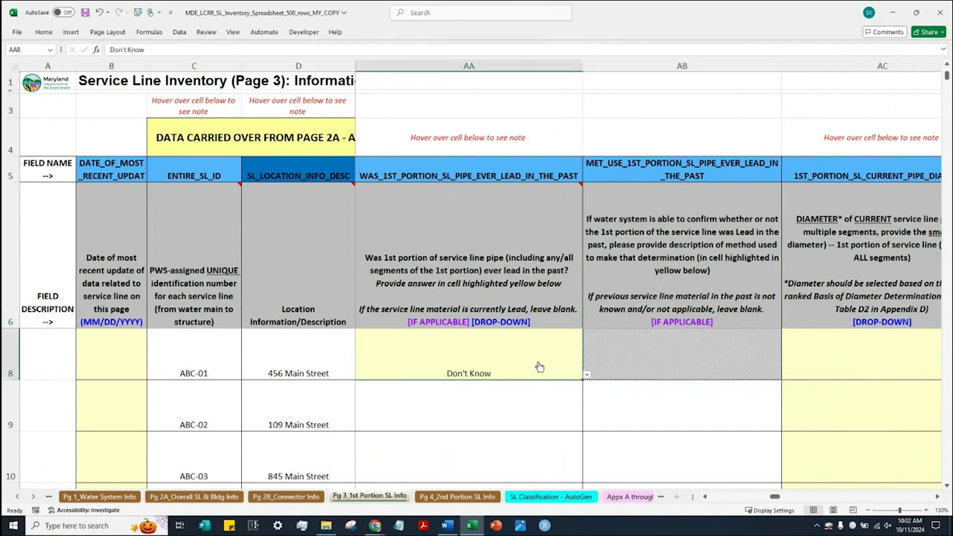
# Check ABC-01's determination-method cell AB8, and change its past-lead answer in AA8 to "Yes - Lead in the Past".
pyautogui.click(617, 355)
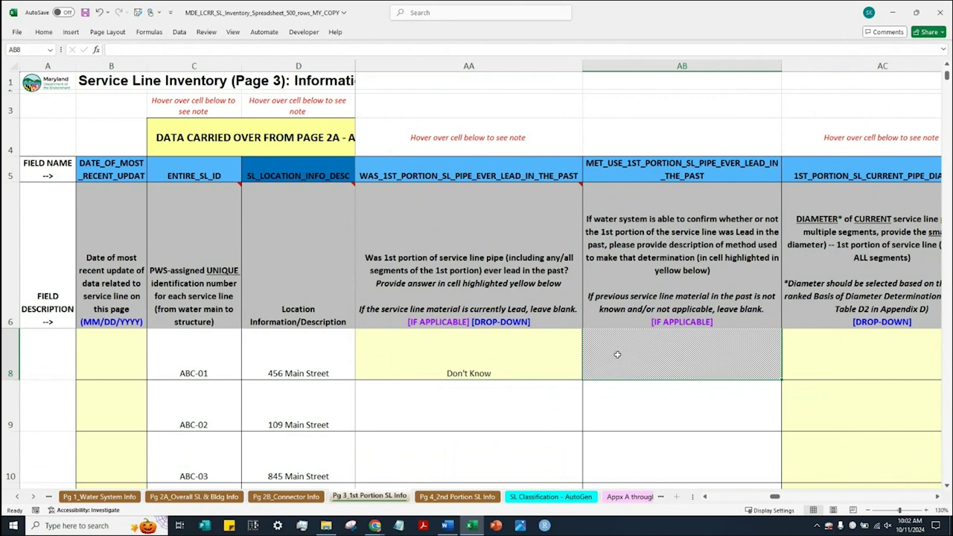
pyautogui.click(520, 359)
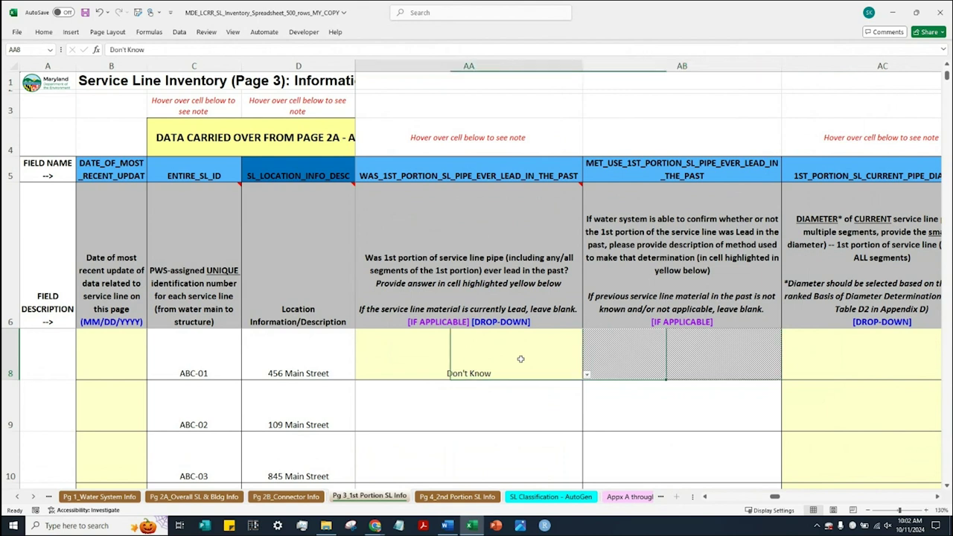
pyautogui.click(585, 376)
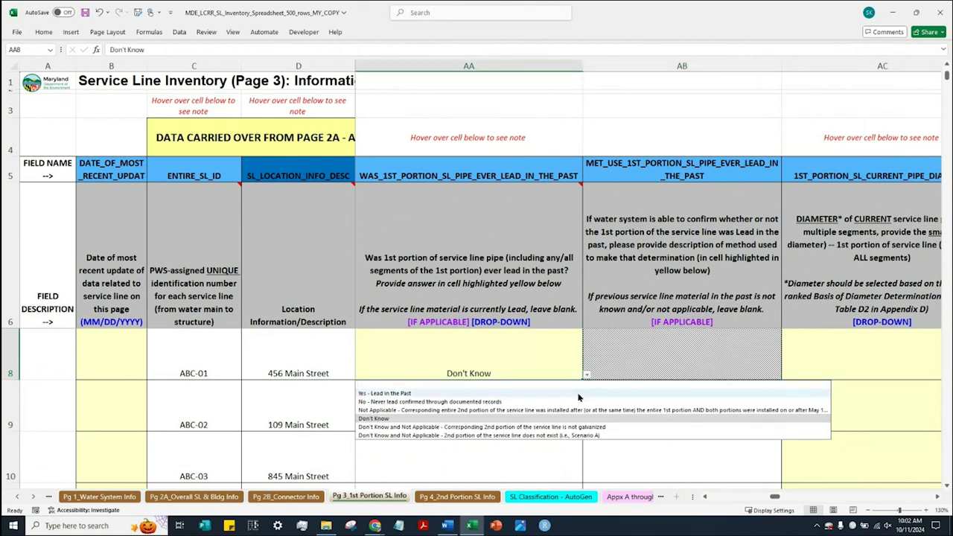
pyautogui.click(577, 393)
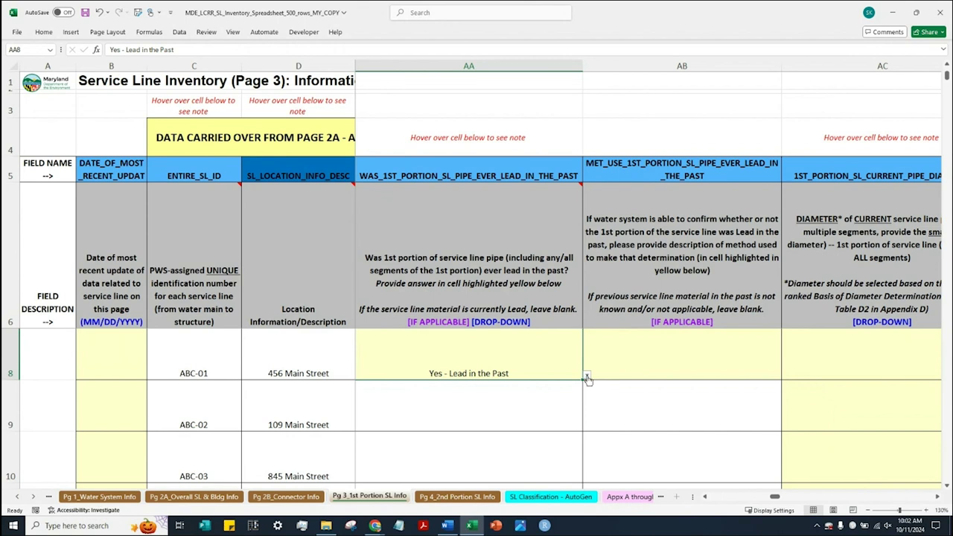
# Set ABC-01's past-lead answer in AA8 to "No - Never lead confirmed through documented records".
pyautogui.click(947, 67)
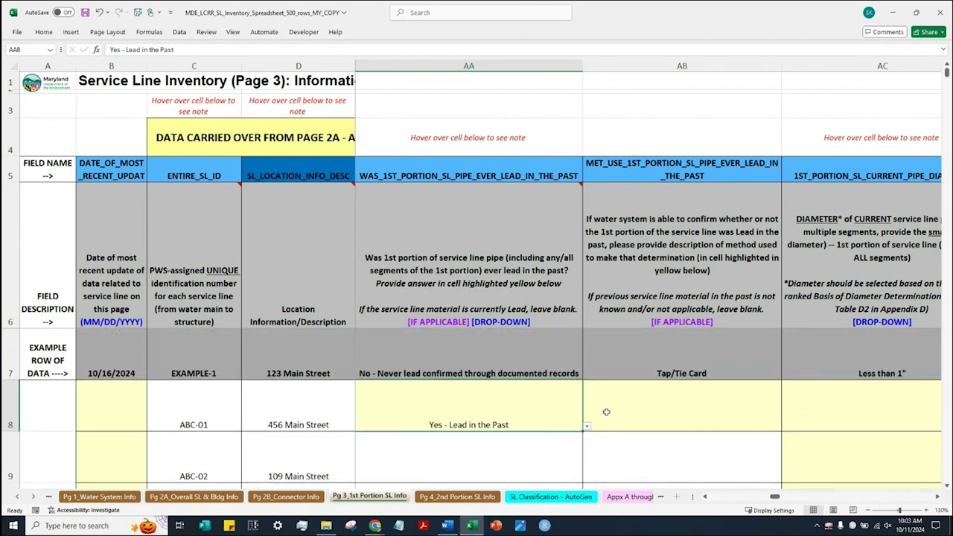
pyautogui.click(586, 426)
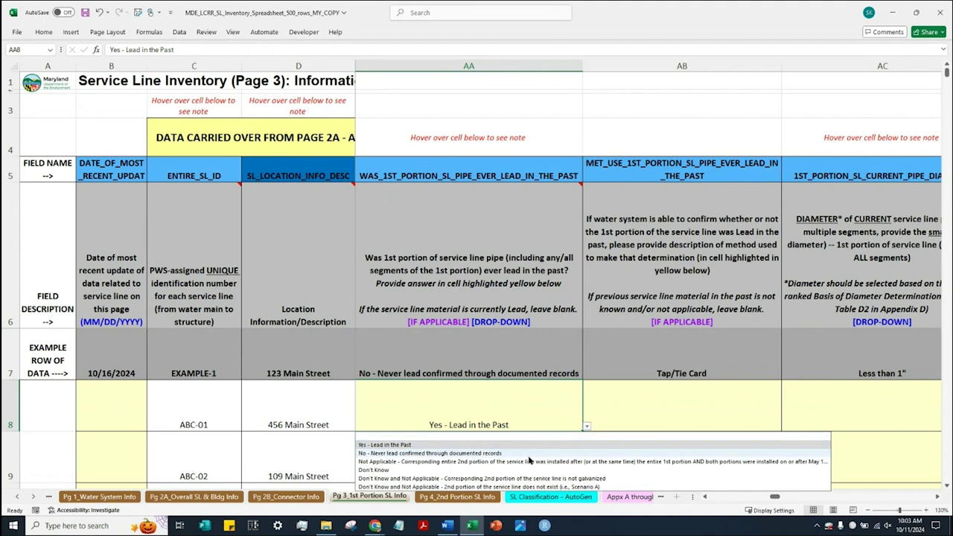
pyautogui.click(532, 455)
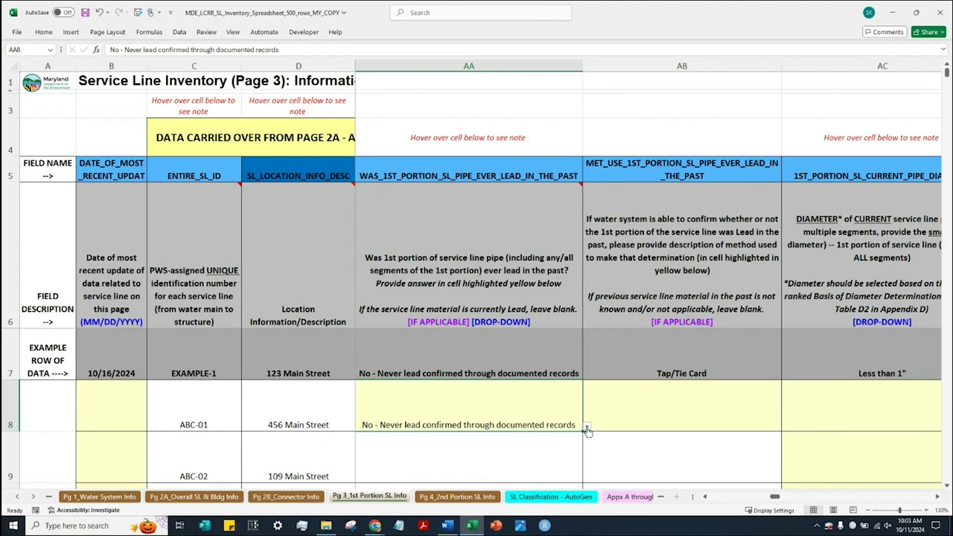
# Compare ABC-01's past-lead answer and method cell AB8 with the example data in row 7, including the method entry in AB7.
pyautogui.click(654, 418)
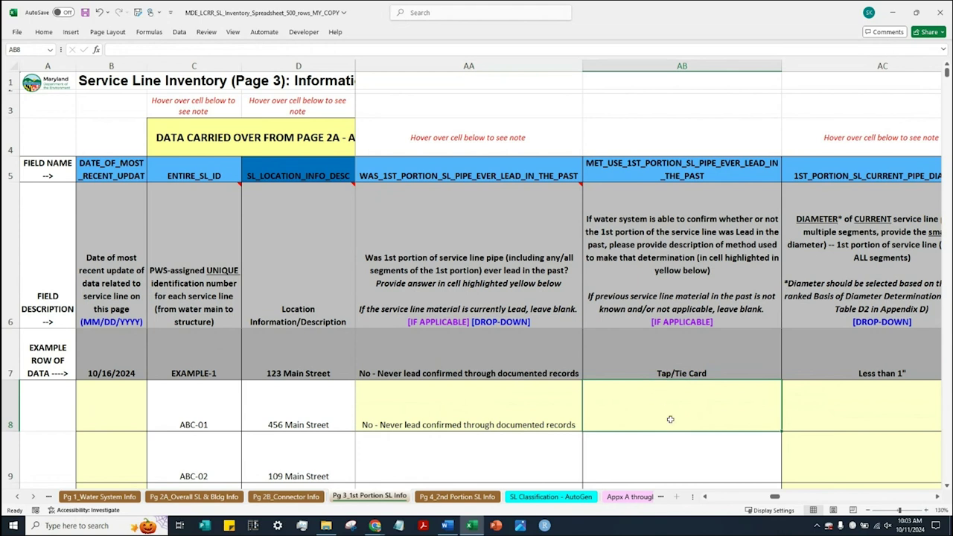
pyautogui.click(488, 411)
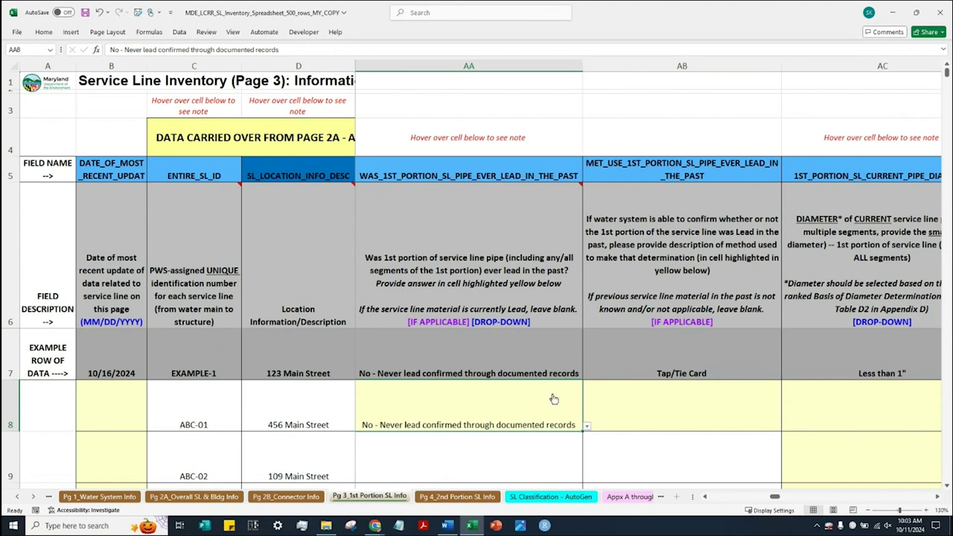
pyautogui.click(636, 409)
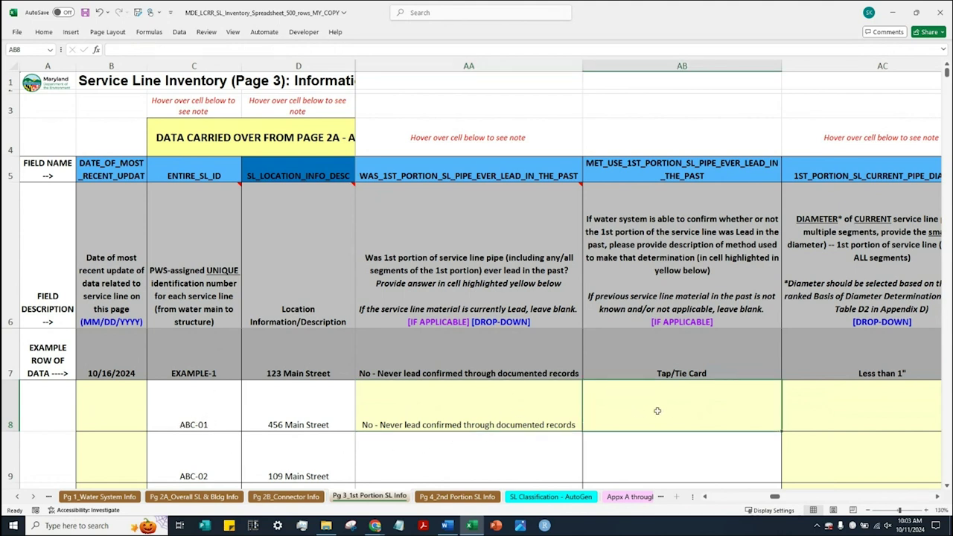
pyautogui.click(681, 355)
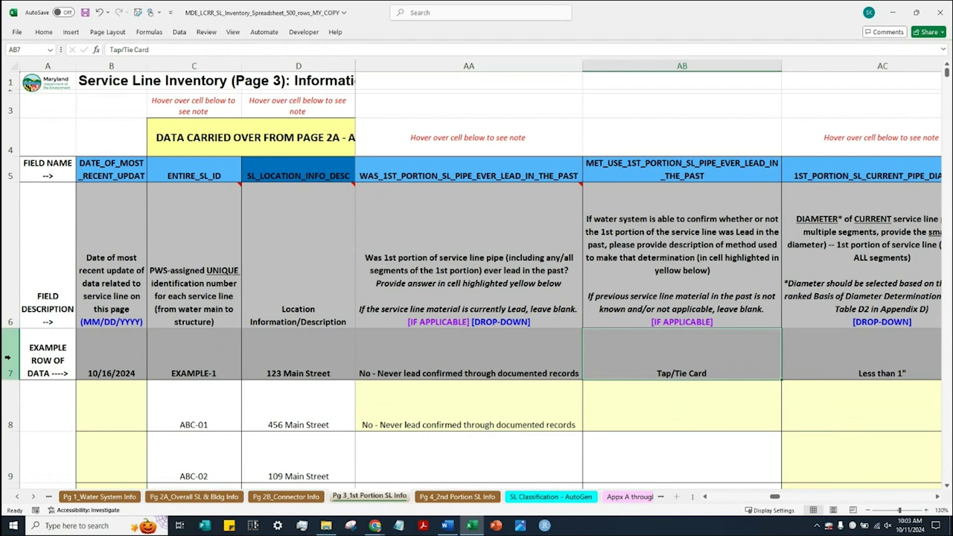
pyautogui.click(12, 359)
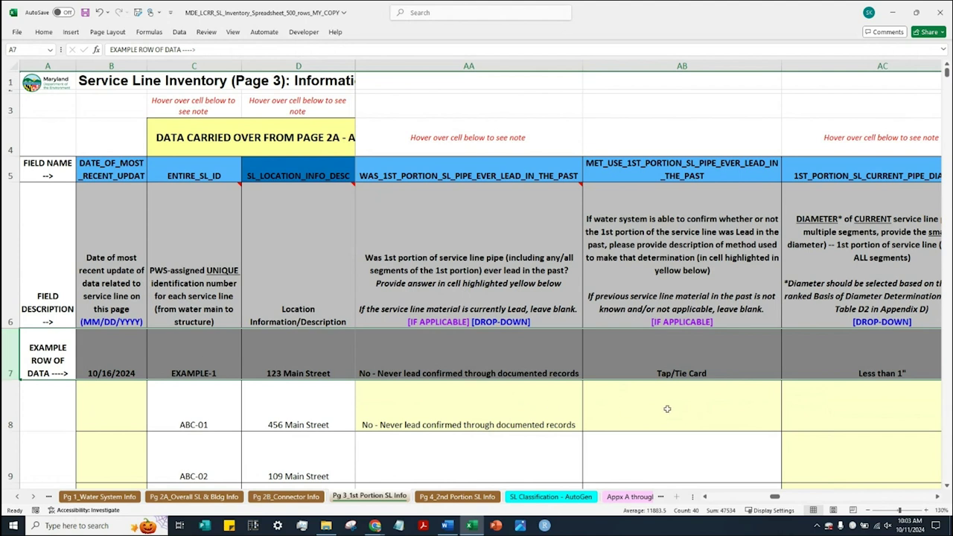
pyautogui.click(682, 361)
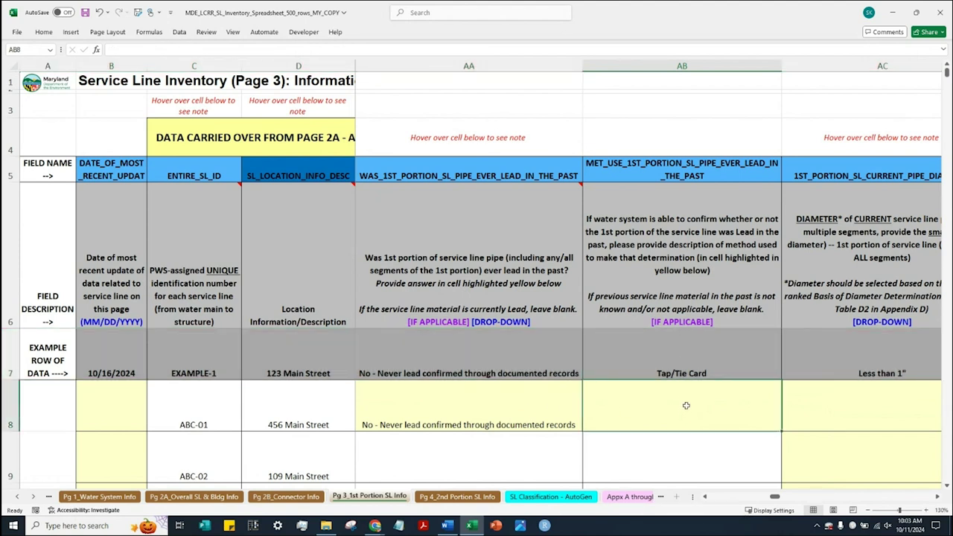
# Try copying the example entry Tap/Tie Card from AB7 into the past-lead method cell AB8, and undo the paste.
pyautogui.hotkey('ctrl', 'c')
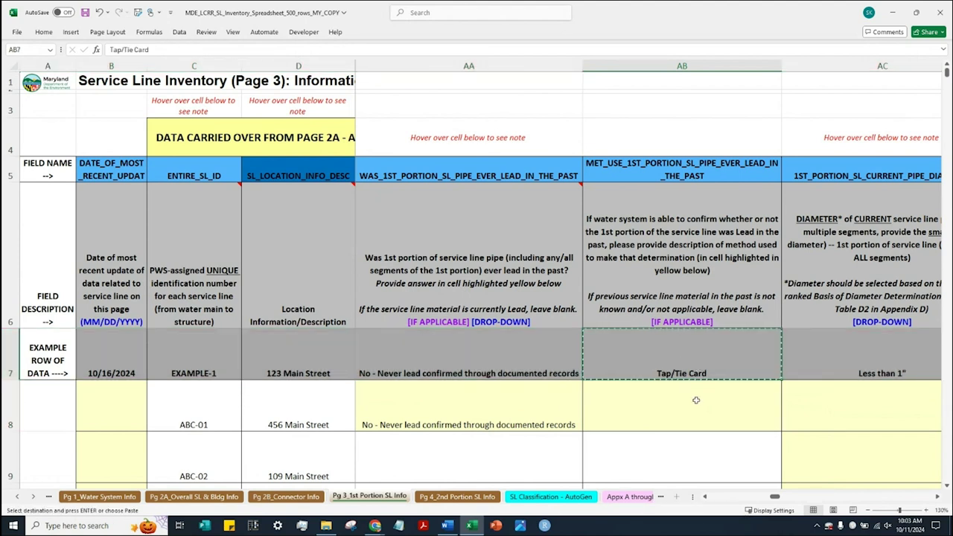
pyautogui.rightClick(694, 402)
pyautogui.click(736, 174)
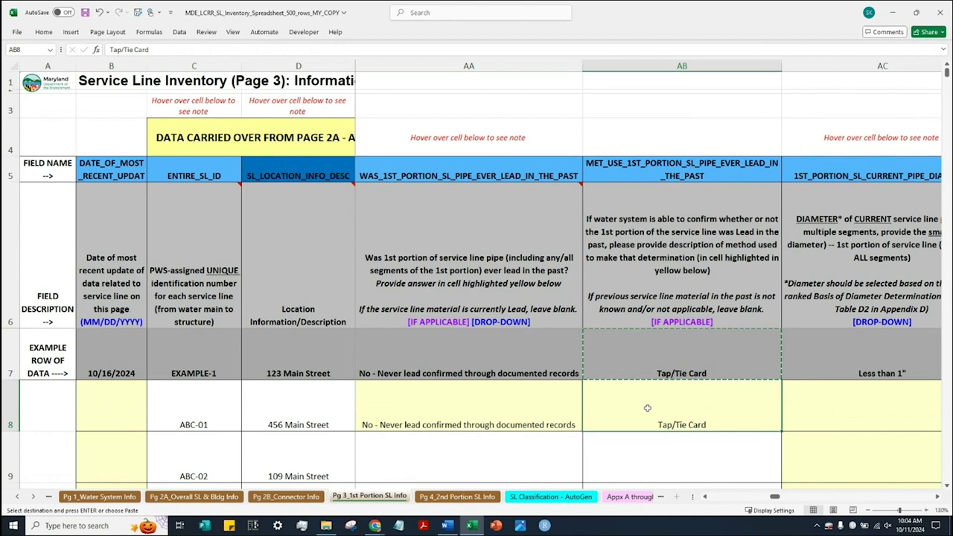
pyautogui.hotkey('ctrl', 'z')
# Try both "Don't Know and Not Applicable" answers in AA8: corresponding 2nd portion not galvanized, and 2nd portion does not exist (i.e., Scenario A).
pyautogui.click(538, 412)
pyautogui.click(586, 430)
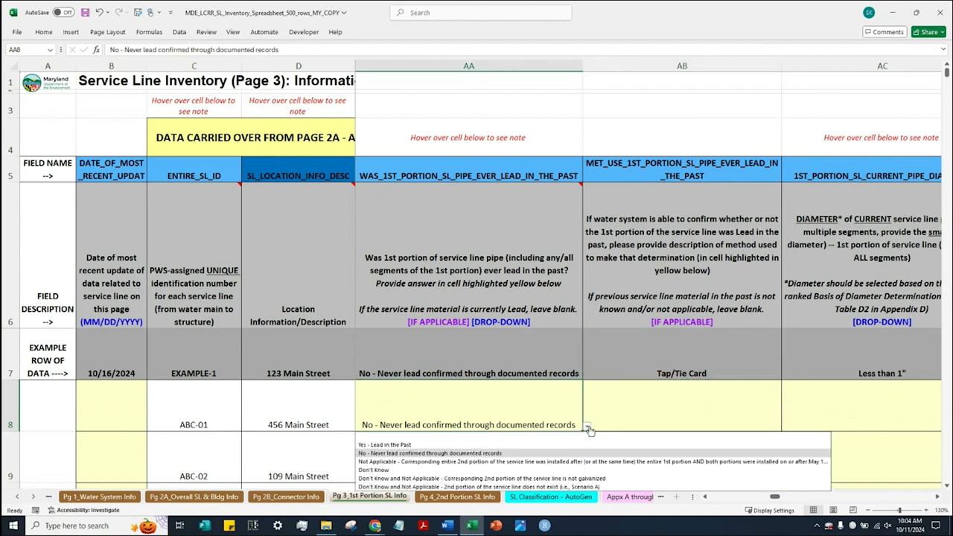
pyautogui.click(556, 479)
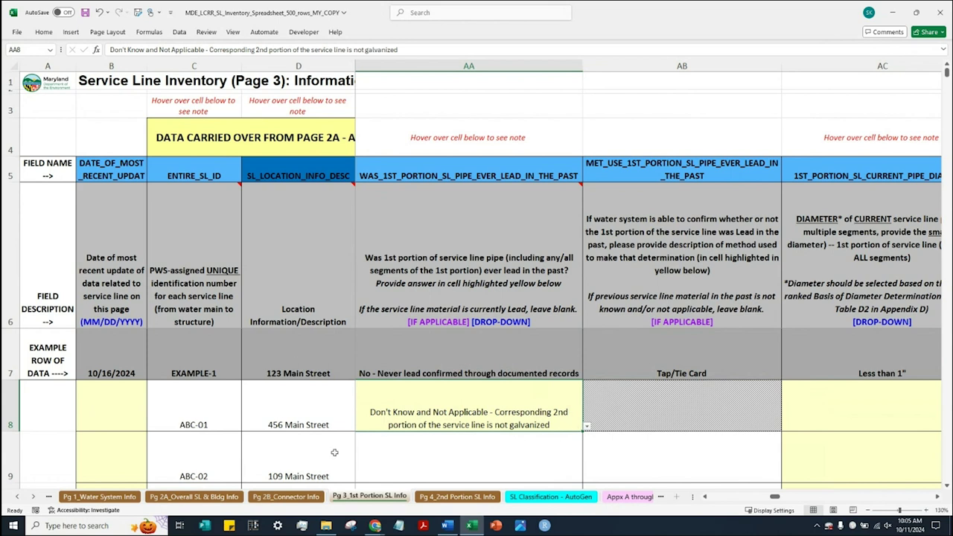
pyautogui.click(587, 427)
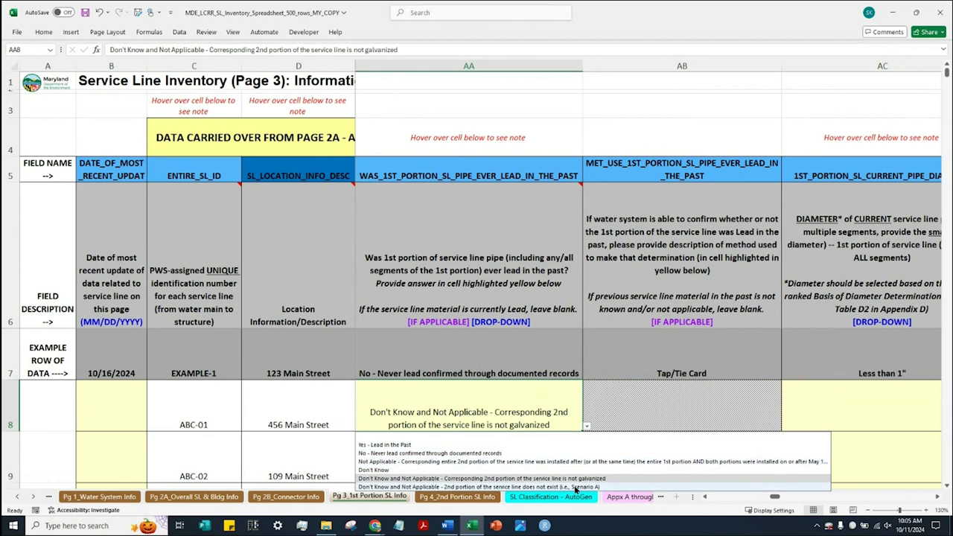
pyautogui.click(576, 487)
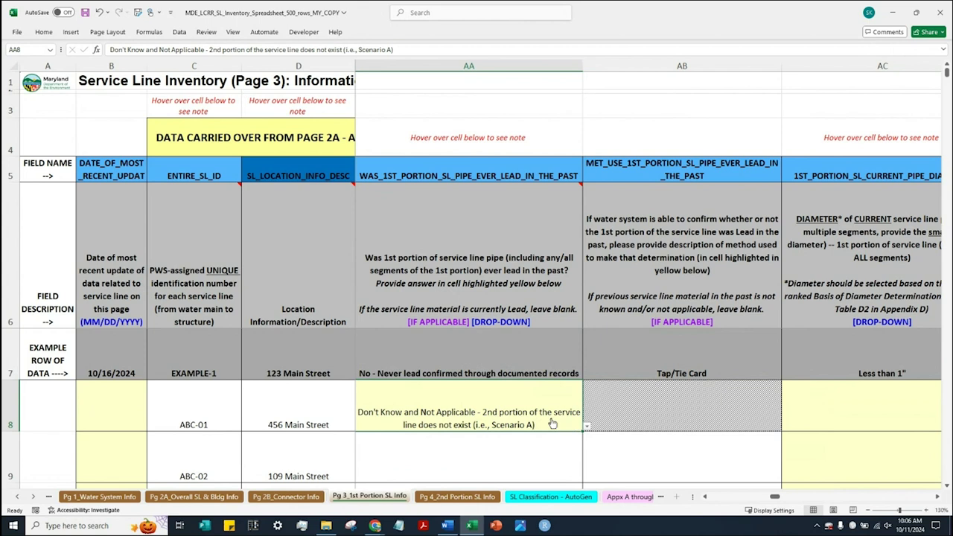
# Set the 1st portion past-lead answer in AA8 to Don't Know and select the related method cell AB8.
pyautogui.click(586, 427)
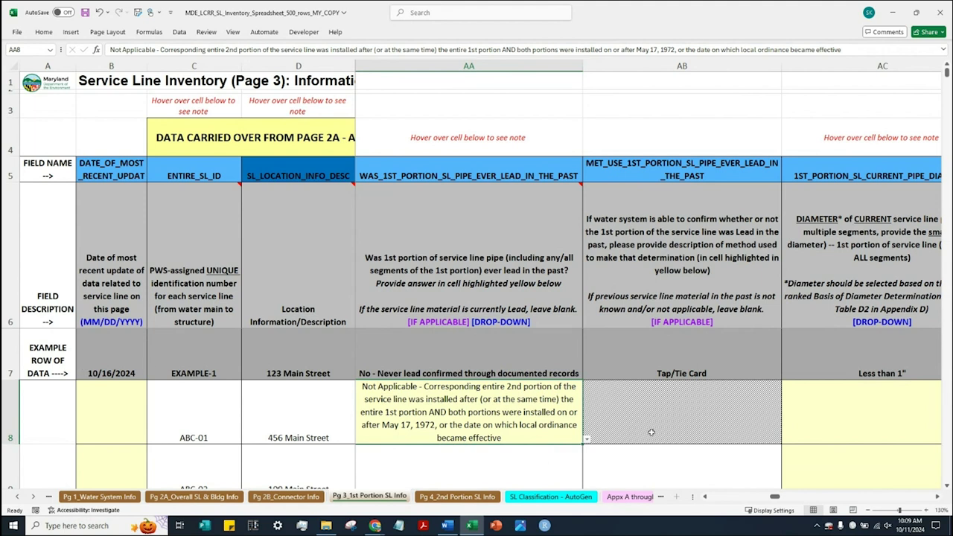
pyautogui.hotkey('alt', 'Down')
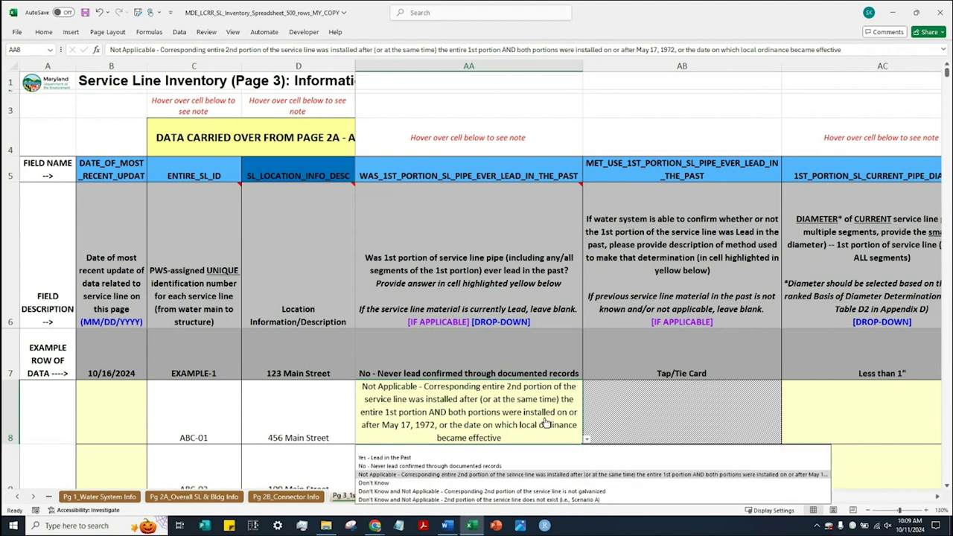
pyautogui.click(537, 483)
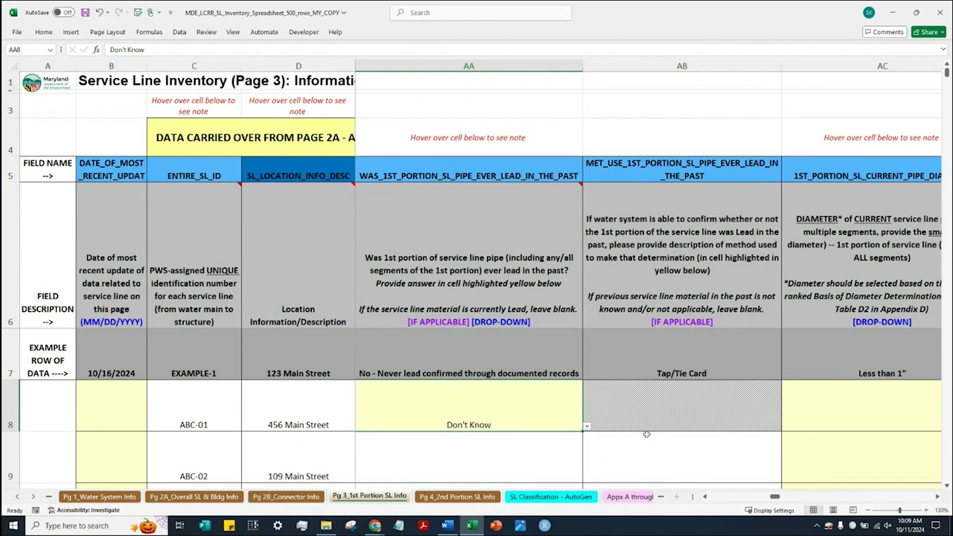
pyautogui.click(702, 67)
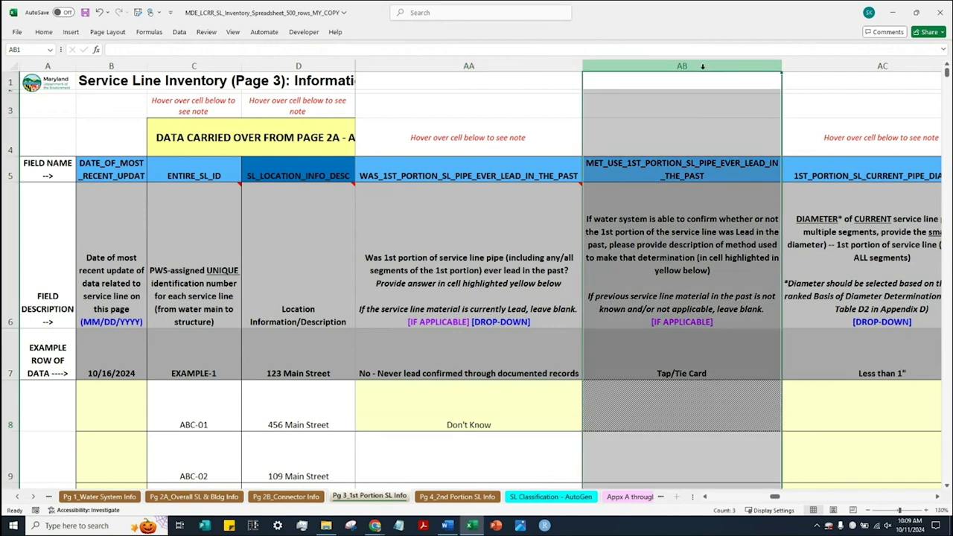
pyautogui.click(690, 402)
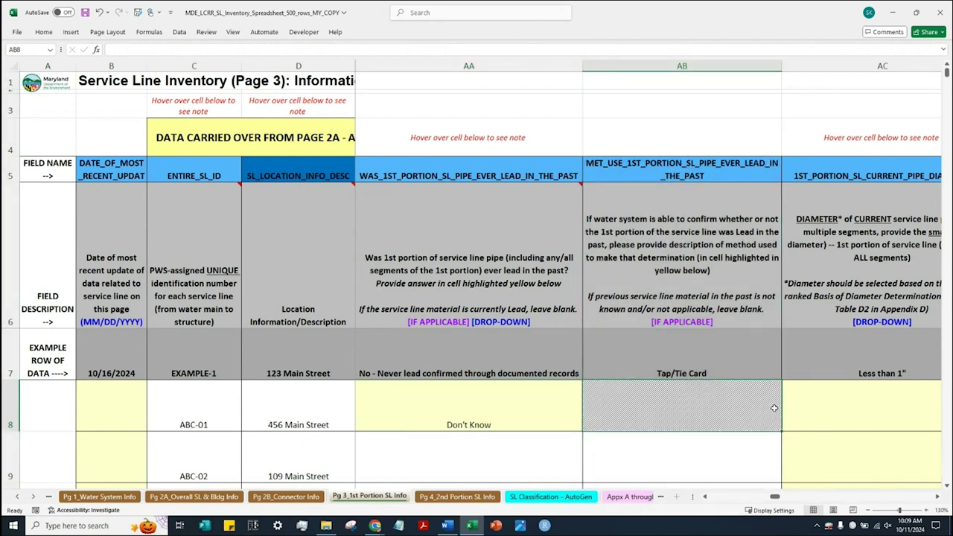
# Set the 1st portion's current pipe diameter in AC8 to Don't Know or Unknown.
pyautogui.click(935, 497)
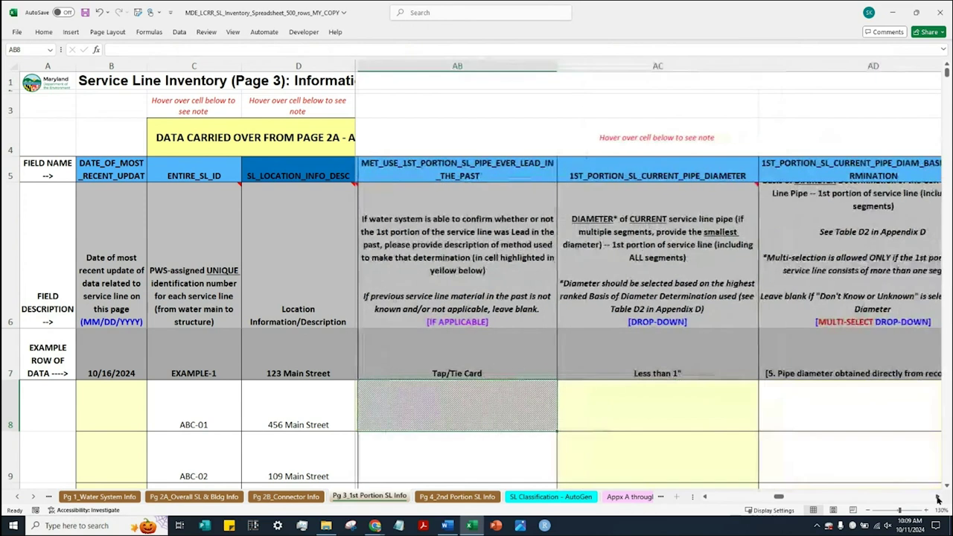
pyautogui.click(657, 400)
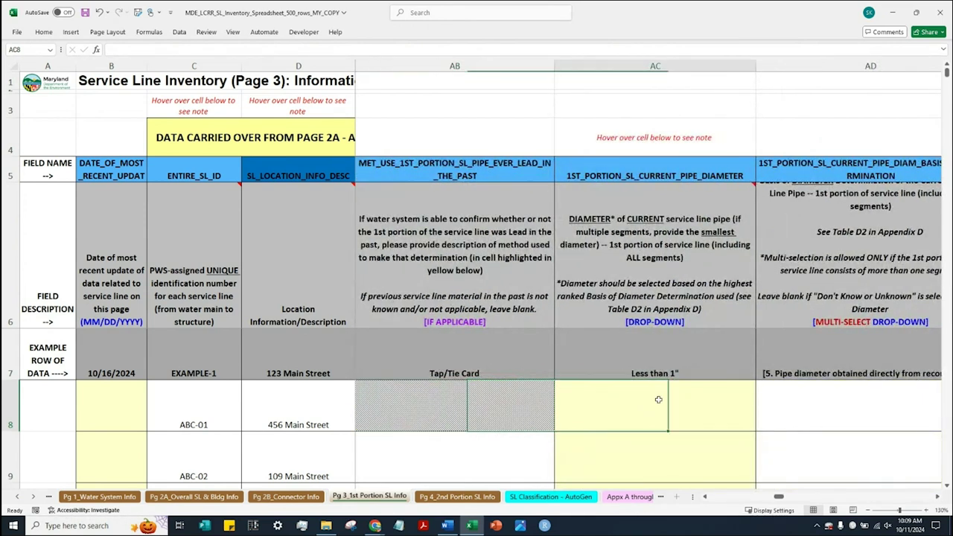
pyautogui.moveTo(597, 234)
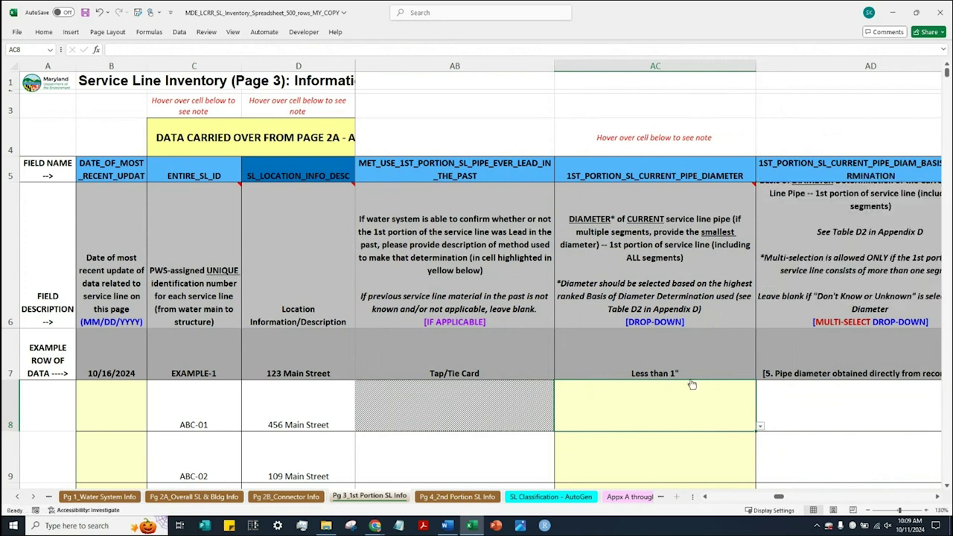
pyautogui.click(759, 428)
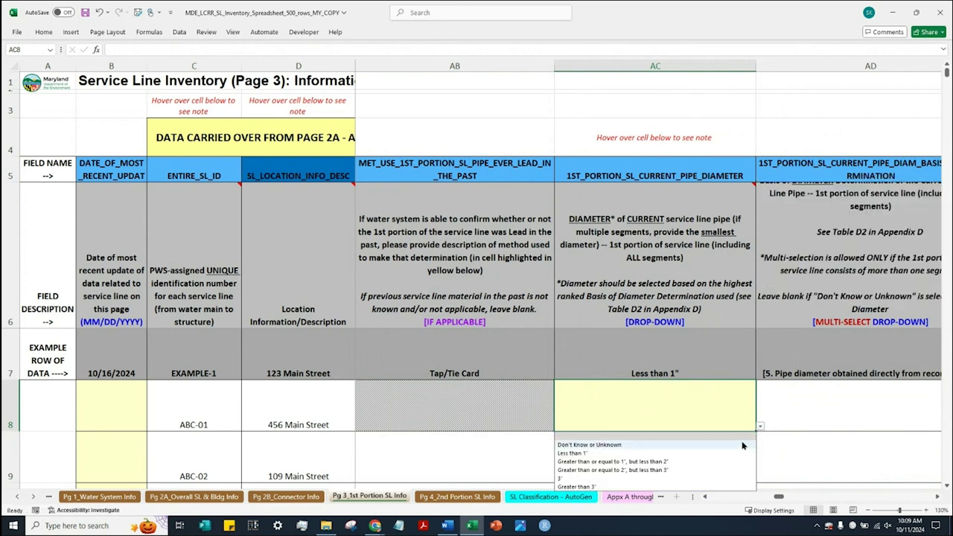
pyautogui.click(668, 445)
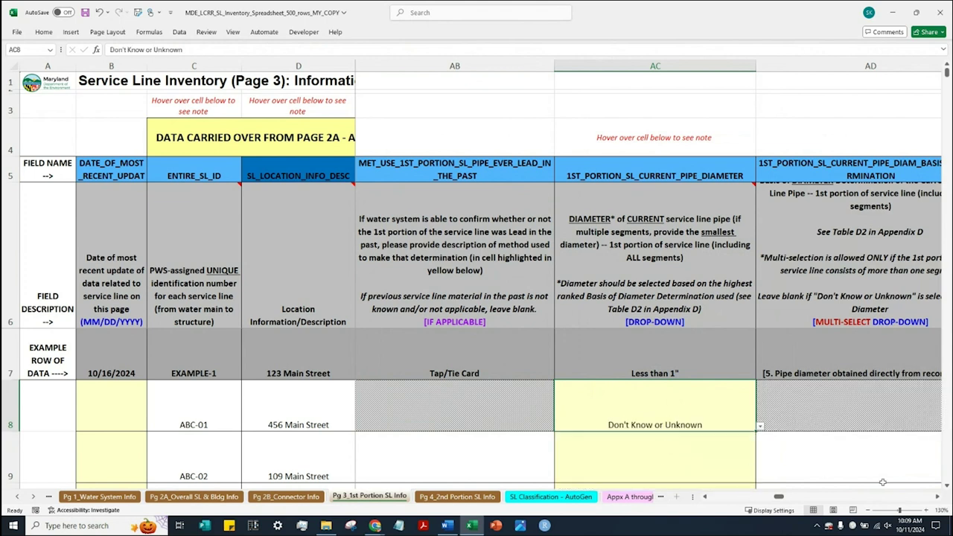
# Select the diameter basis cell AD8 and increase the height of row 6 to reveal the start of its field description.
pyautogui.click(937, 497)
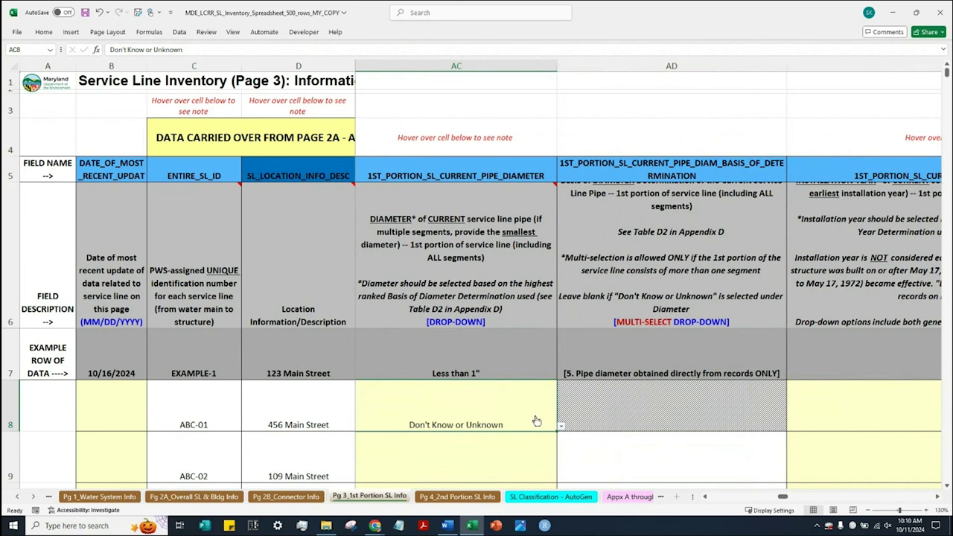
pyautogui.click(624, 396)
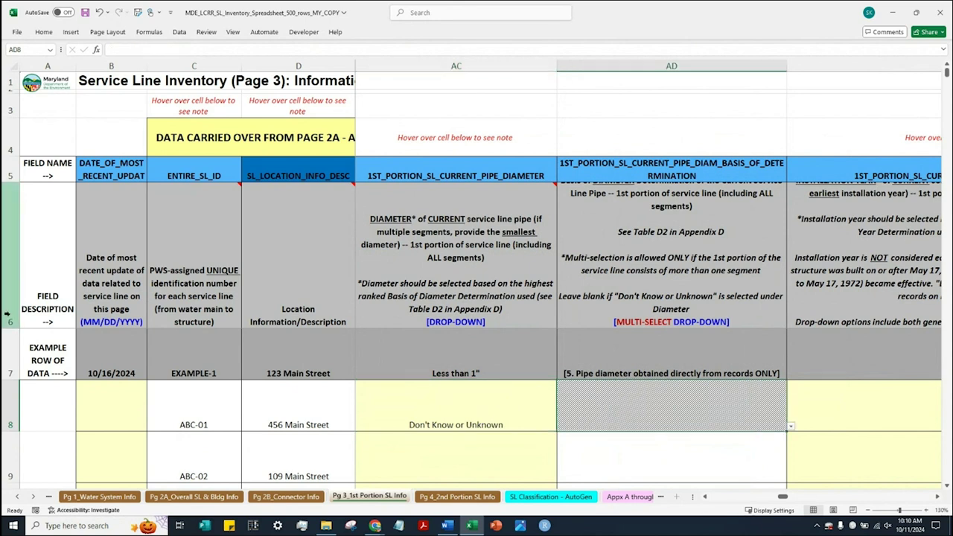
pyautogui.moveTo(12, 326); pyautogui.dragTo(11, 341)
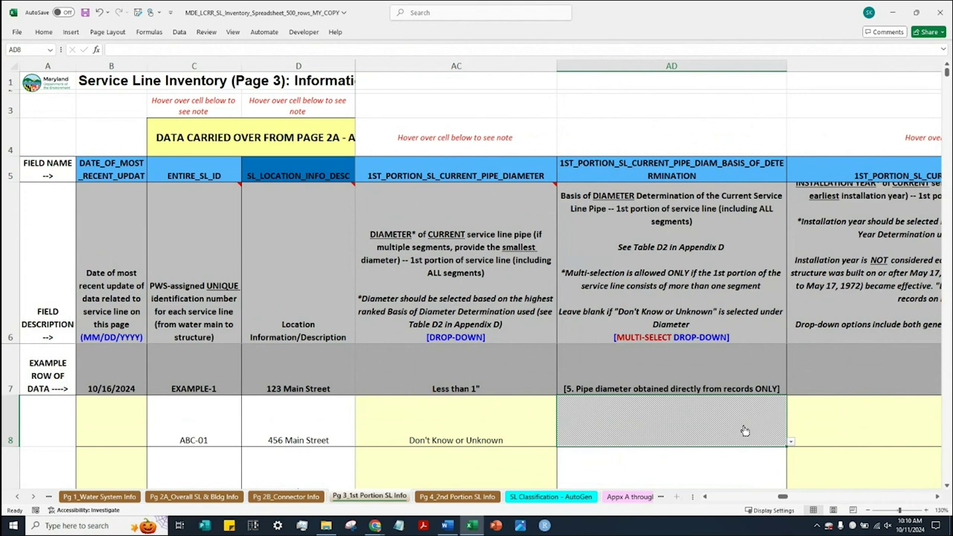
# Try the AC8 diameter options Less than 1", Greater than or equal to 1" but less than 2", and Greater than 3" in turn.
pyautogui.click(513, 435)
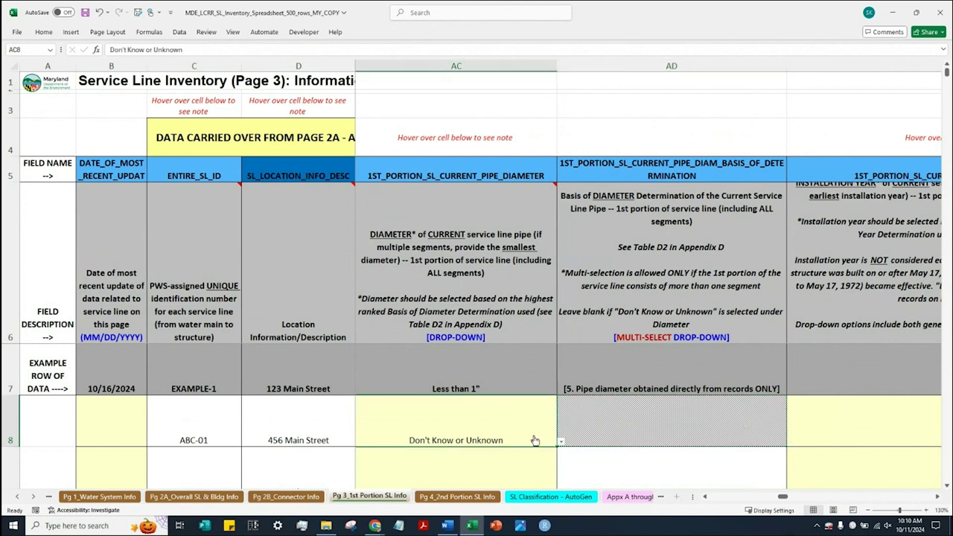
pyautogui.click(561, 444)
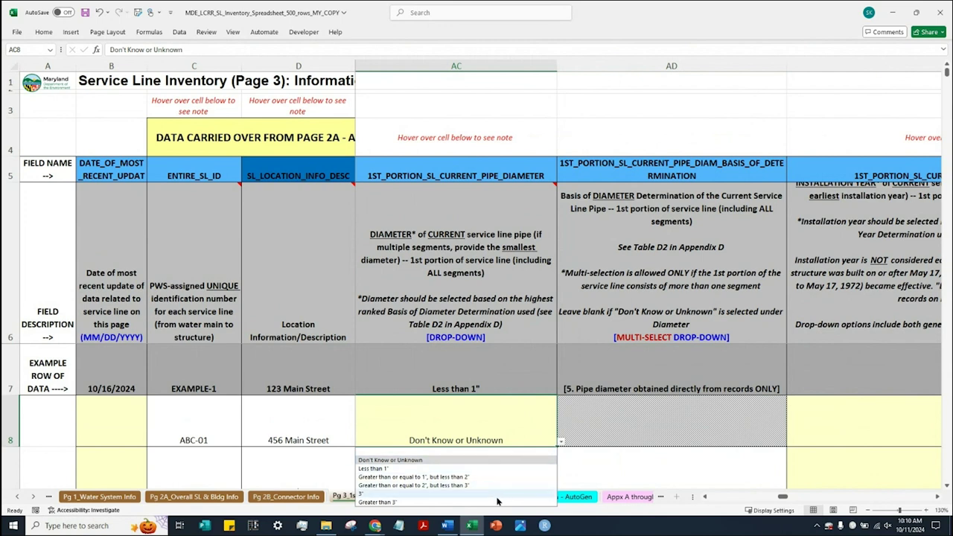
pyautogui.click(477, 468)
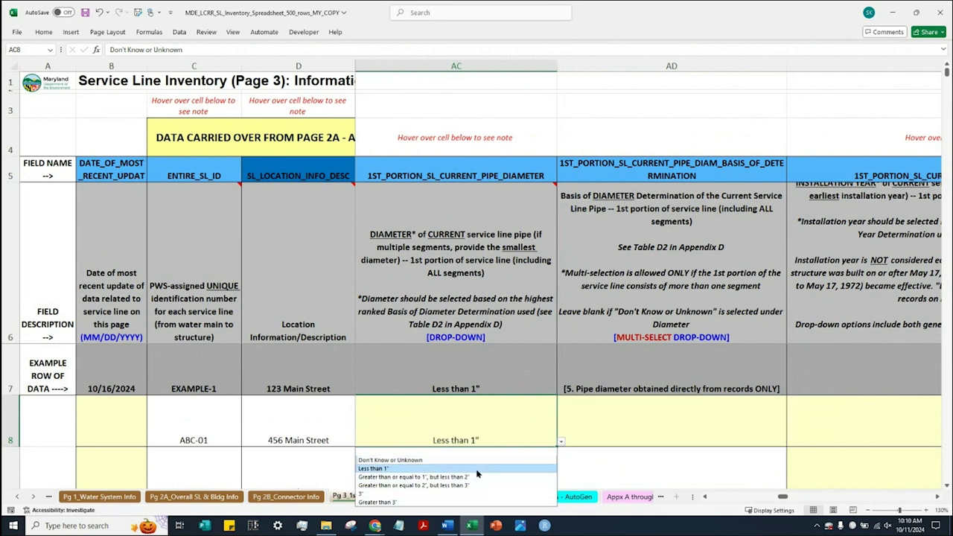
pyautogui.click(561, 443)
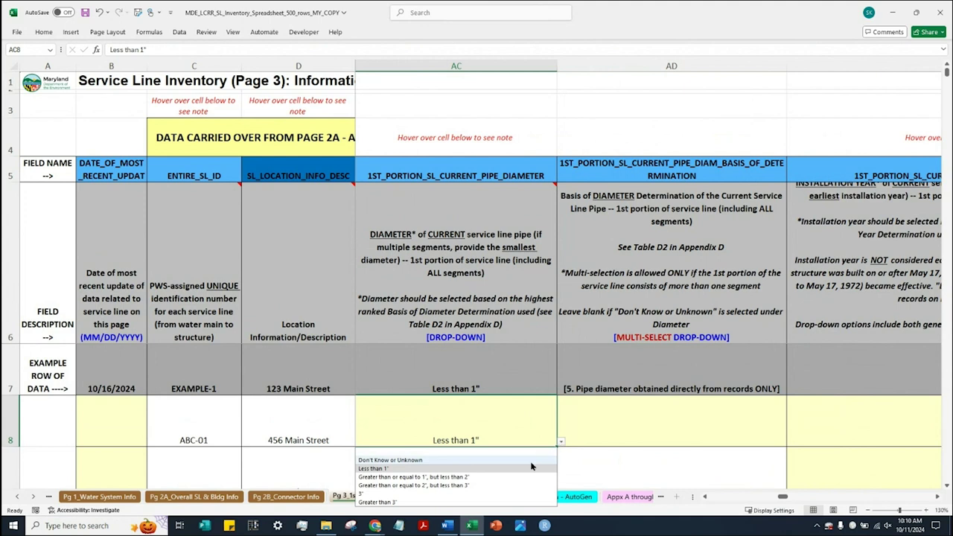
pyautogui.click(512, 477)
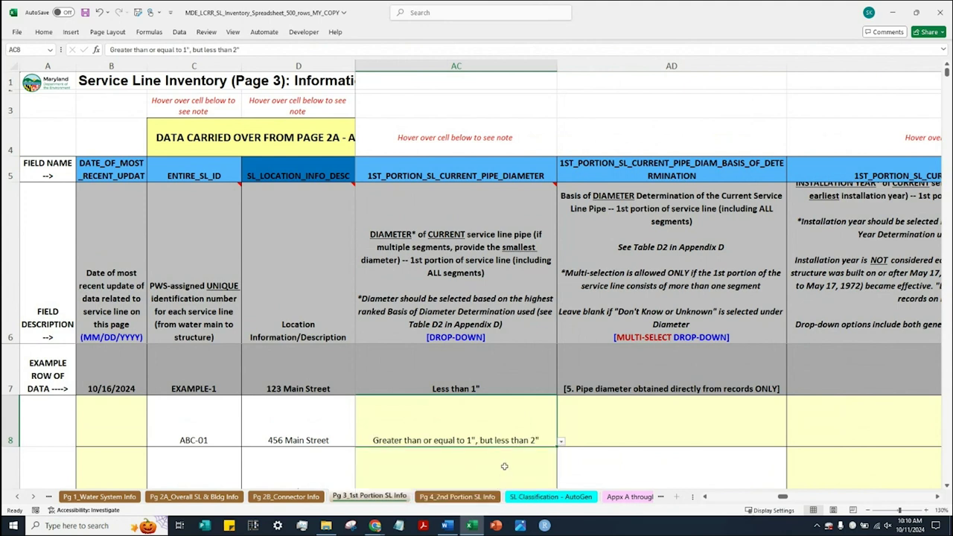
pyautogui.click(562, 444)
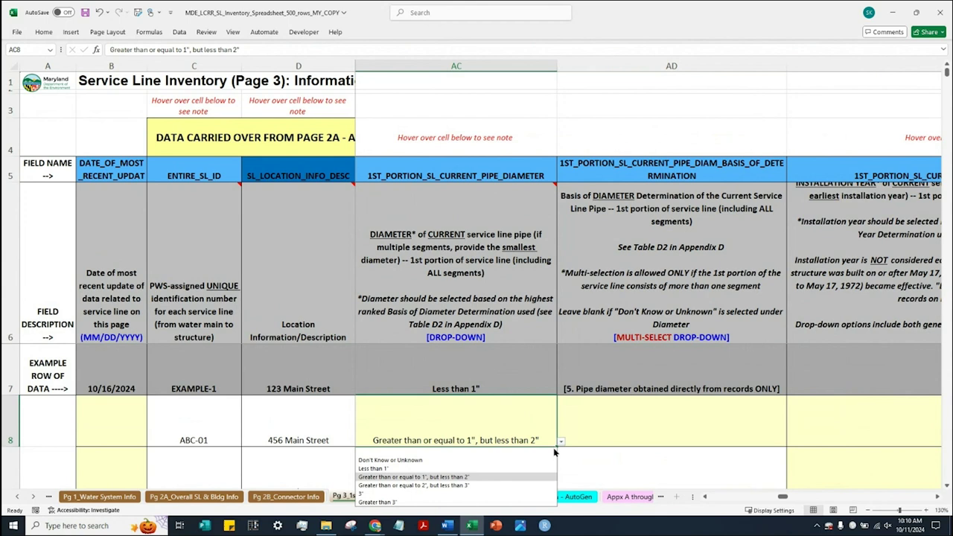
pyautogui.click(475, 502)
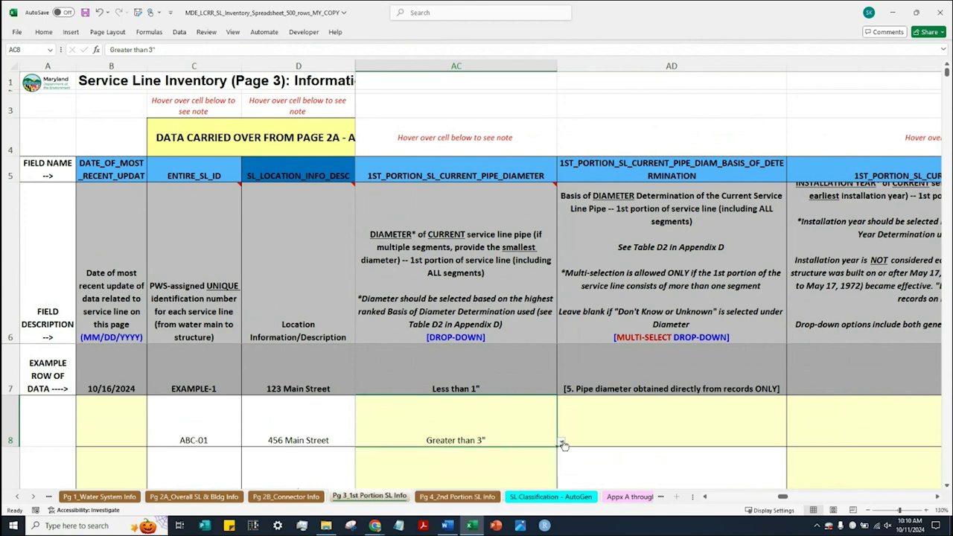
# Review the available diameter options for AC8 and the basis of determination options for AD8.
pyautogui.click(562, 444)
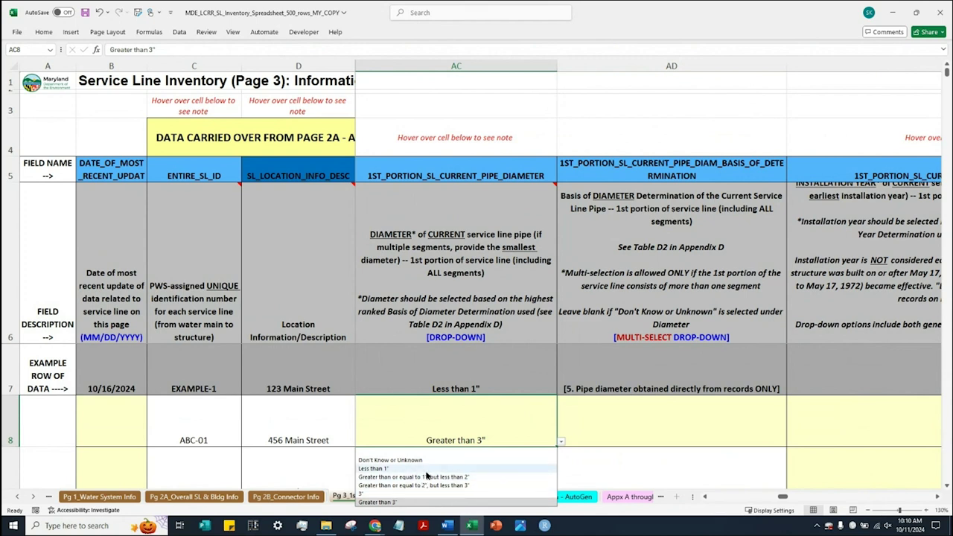
pyautogui.click(586, 426)
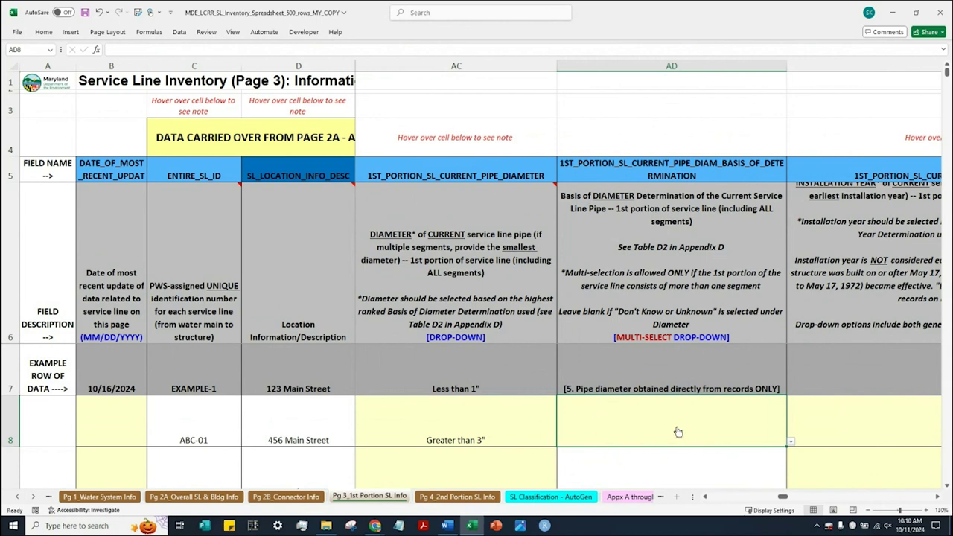
pyautogui.click(791, 443)
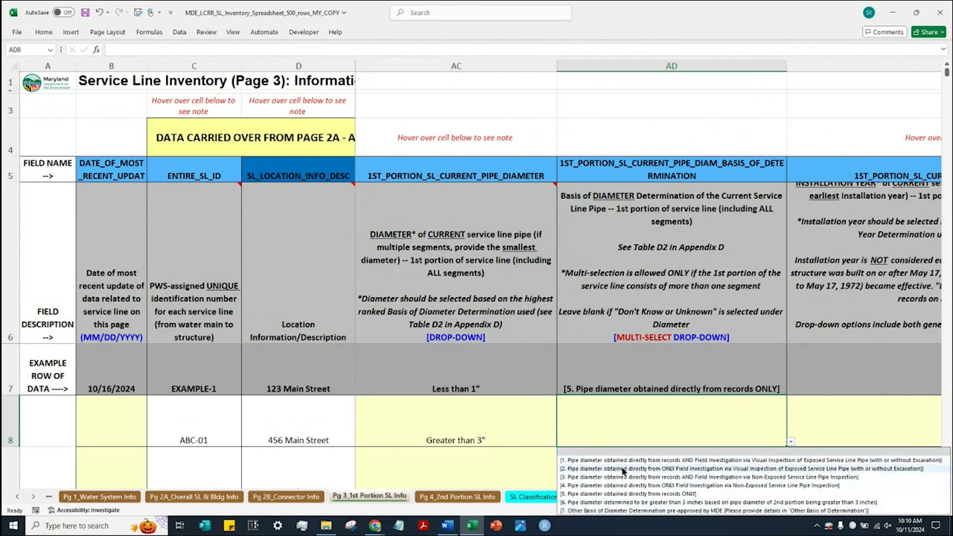
# Set the 1st portion's current pipe diameter in AC8 to Less than 1".
pyautogui.click(494, 437)
pyautogui.click(560, 442)
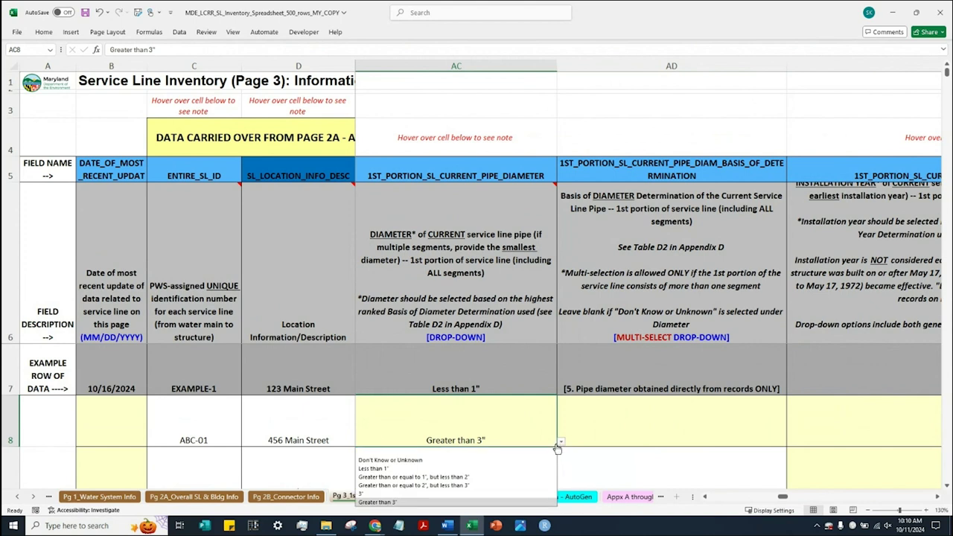
pyautogui.click(447, 468)
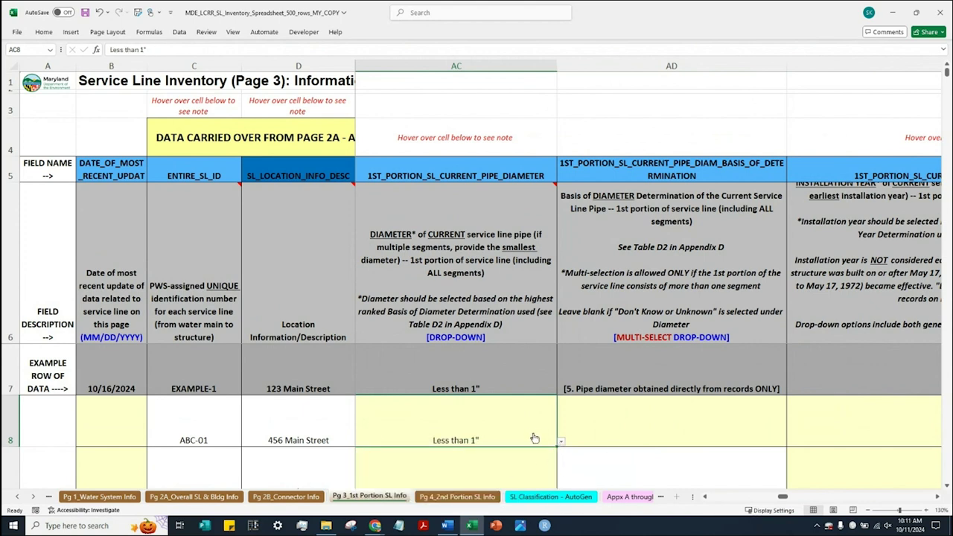
# Set the diameter basis in AD8 to option 2, ONLY Field Investigation via Visual Inspection of Exposed Service Line Pipe (with or without Excavation).
pyautogui.click(695, 441)
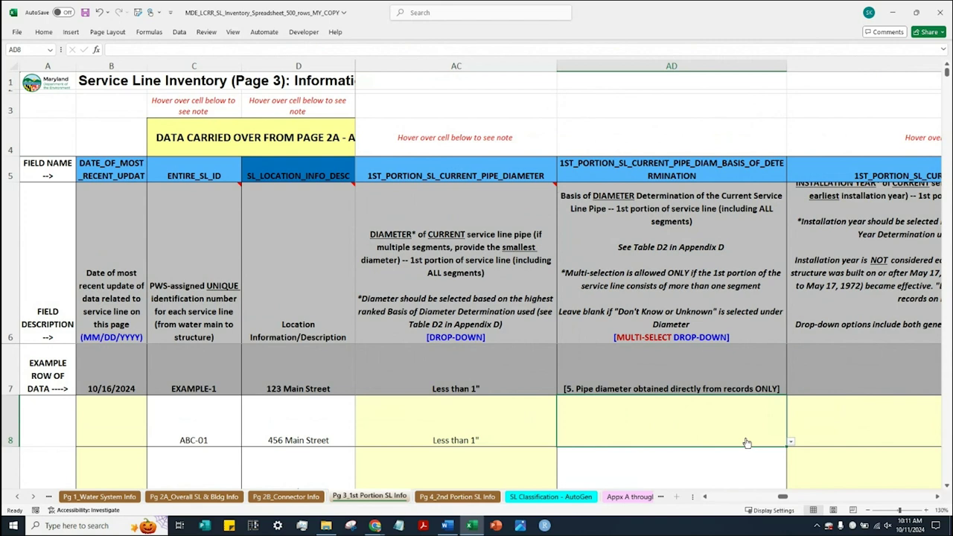
pyautogui.click(791, 444)
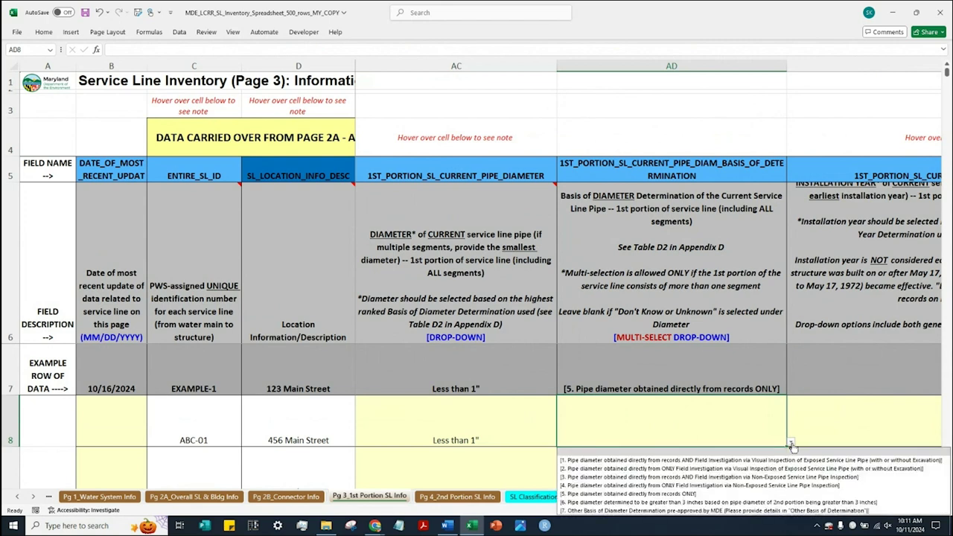
pyautogui.click(701, 469)
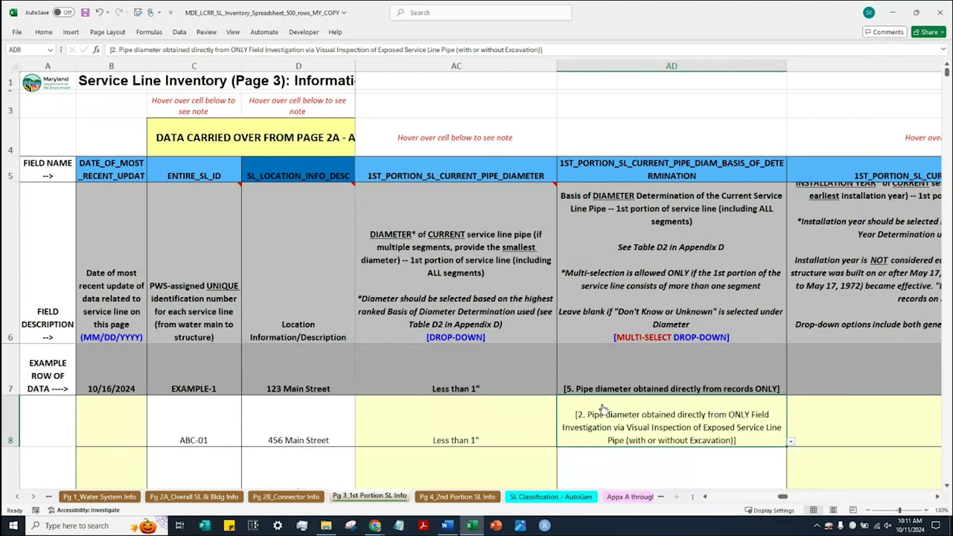
pyautogui.click(938, 500)
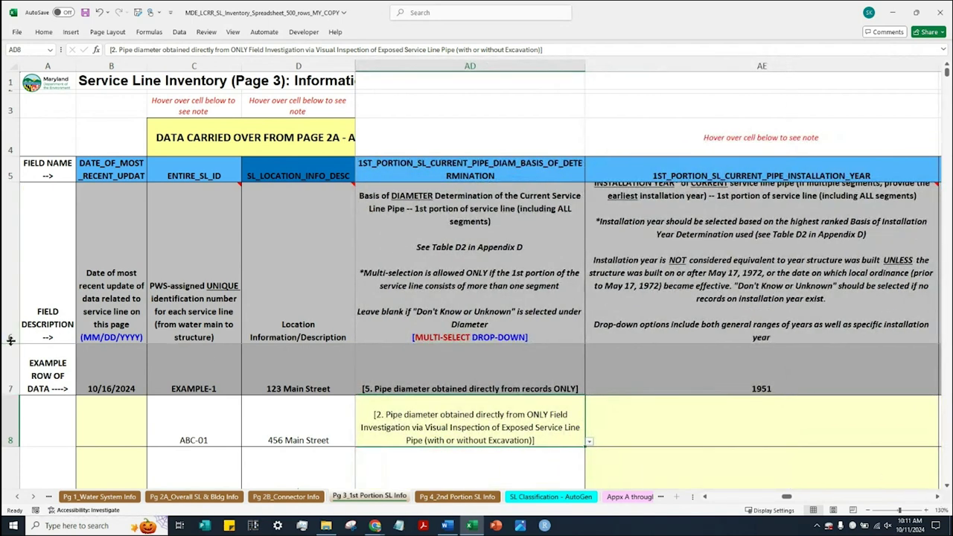
# Make the field description row 6 taller and set the 1st portion's installation year in AE8 to Don't Know or Unknown.
pyautogui.moveTo(9, 345); pyautogui.dragTo(9, 365)
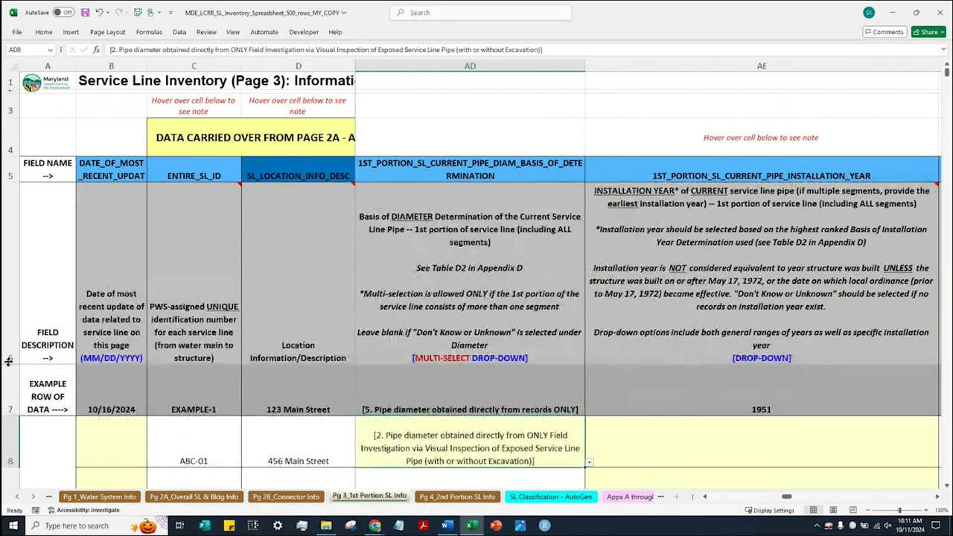
pyautogui.click(710, 446)
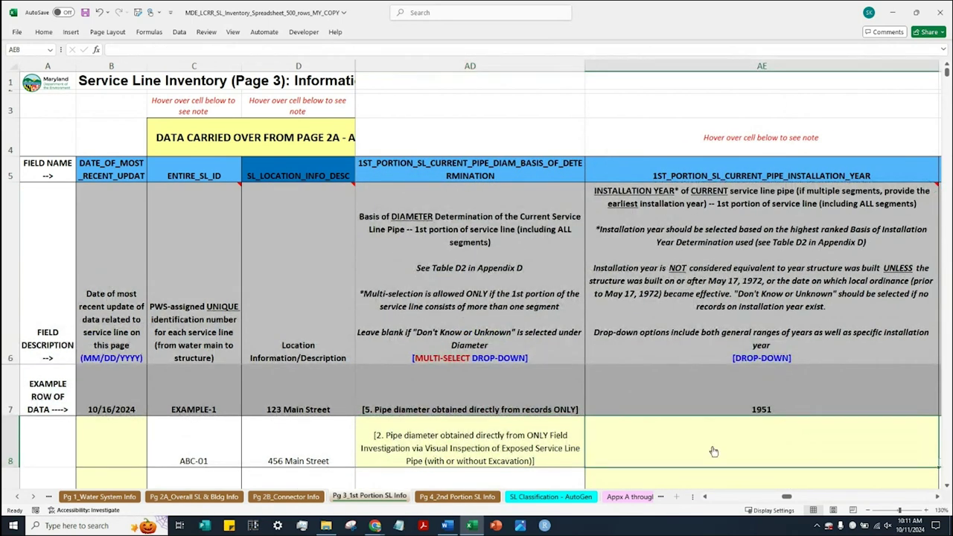
pyautogui.click(936, 498)
pyautogui.moveTo(545, 202)
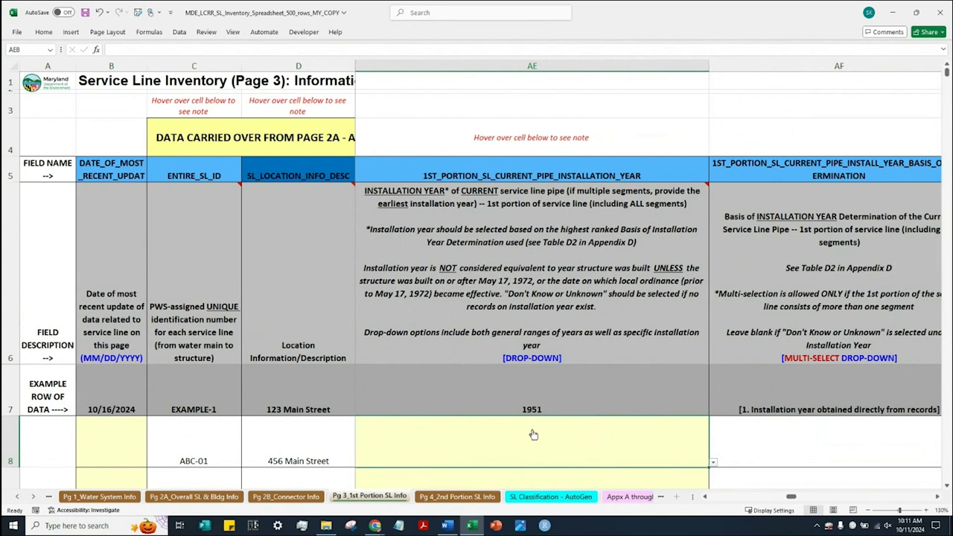
pyautogui.click(713, 464)
pyautogui.moveTo(712, 326)
pyautogui.mouseDown()
pyautogui.moveTo(713, 409)
pyautogui.moveTo(715, 320)
pyautogui.mouseUp()
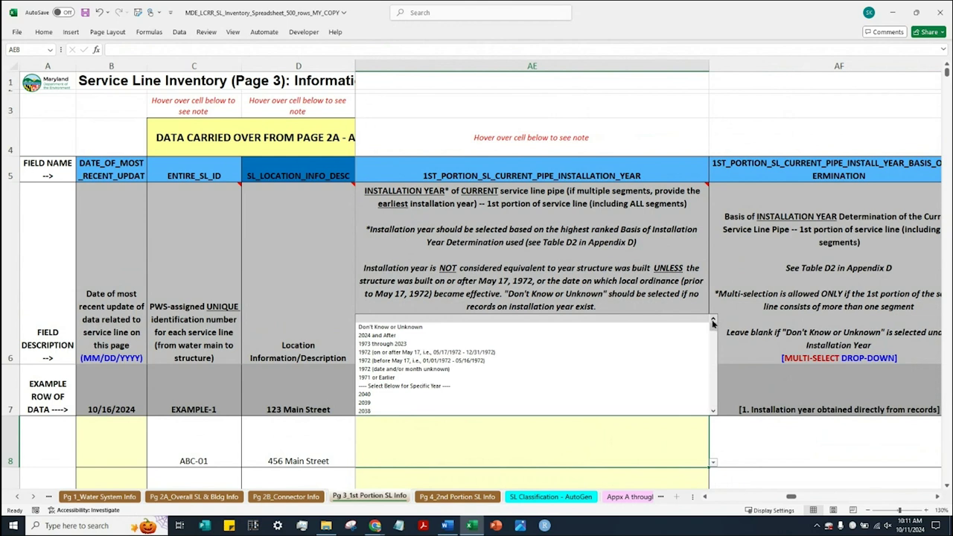
pyautogui.click(625, 328)
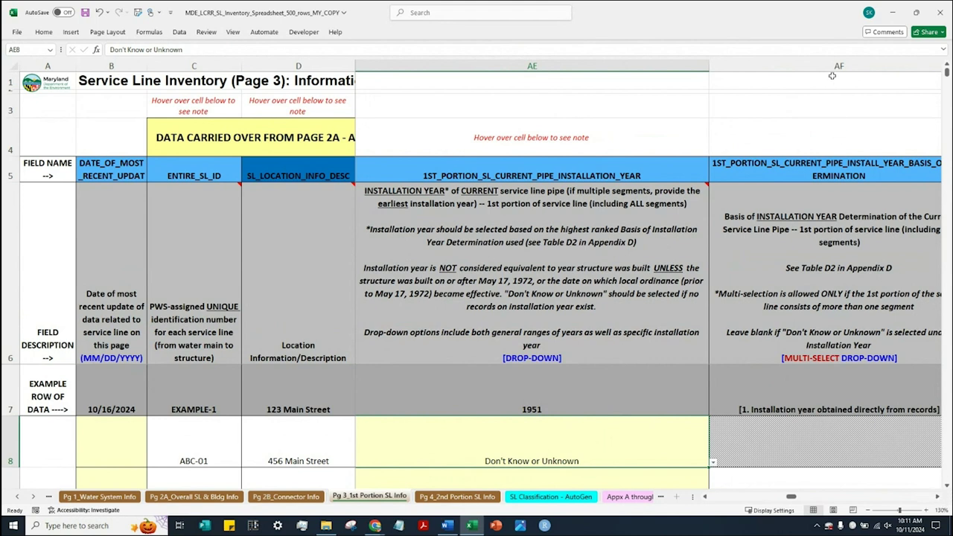
# Narrow column AE, make row 6 taller to fit its description, and check the installation year basis cell AF8.
pyautogui.moveTo(709, 66); pyautogui.dragTo(681, 65)
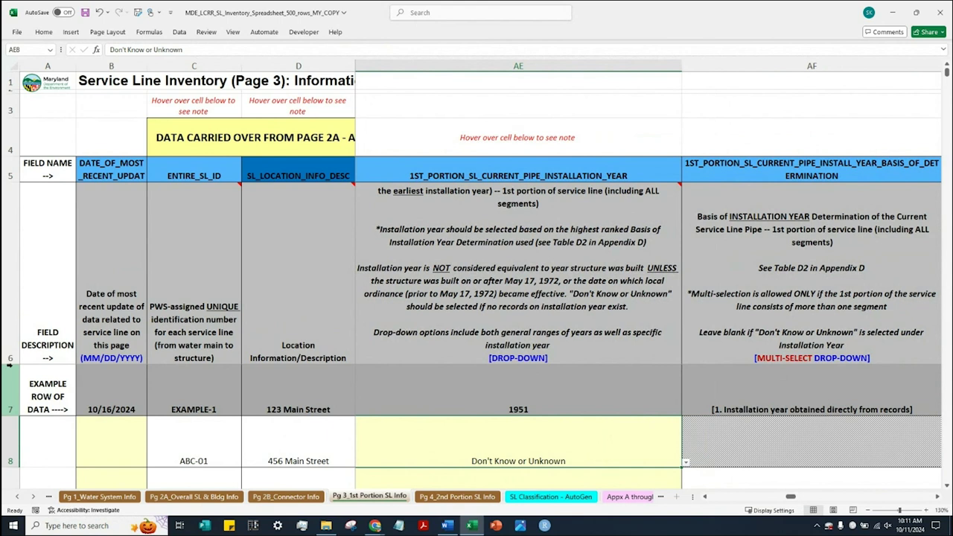
pyautogui.moveTo(9, 364); pyautogui.dragTo(7, 373)
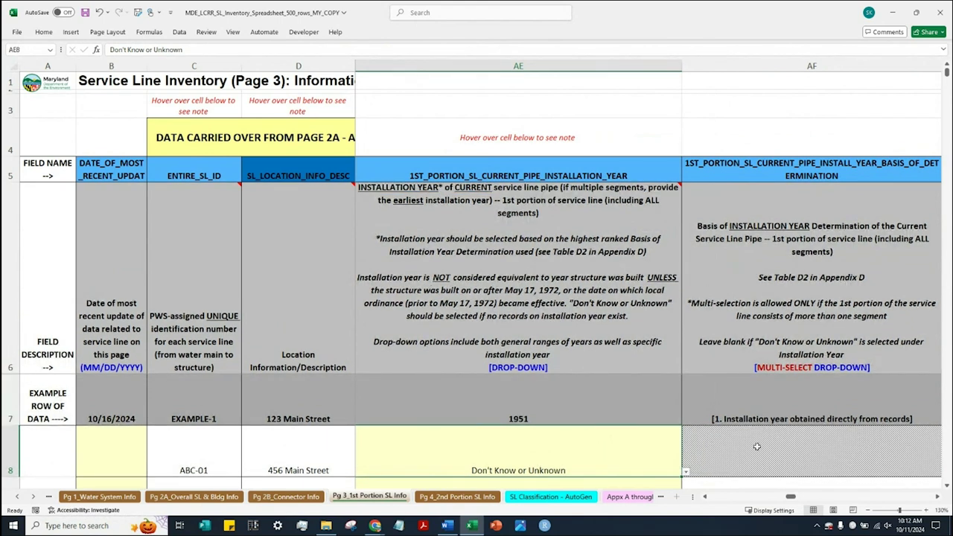
pyautogui.hotkey('alt', 'Down')
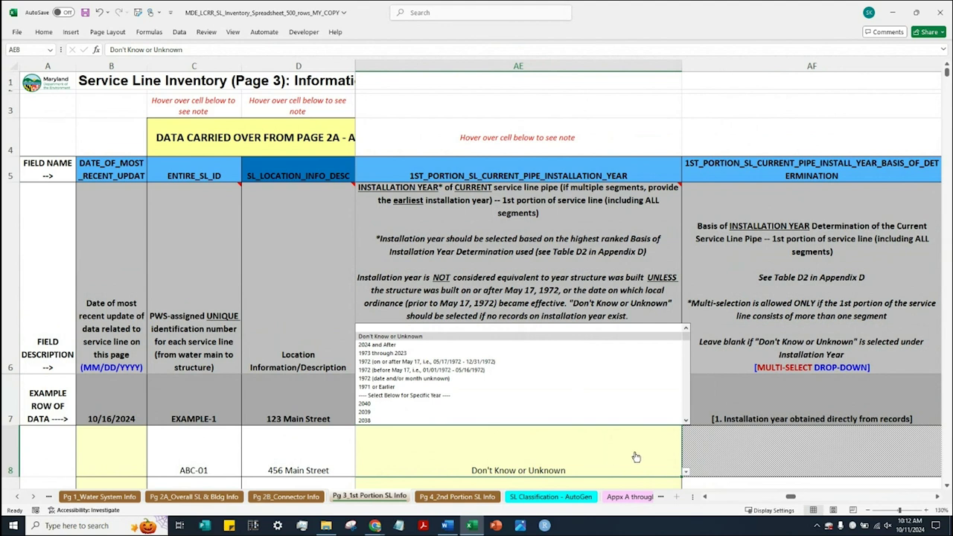
pyautogui.click(709, 455)
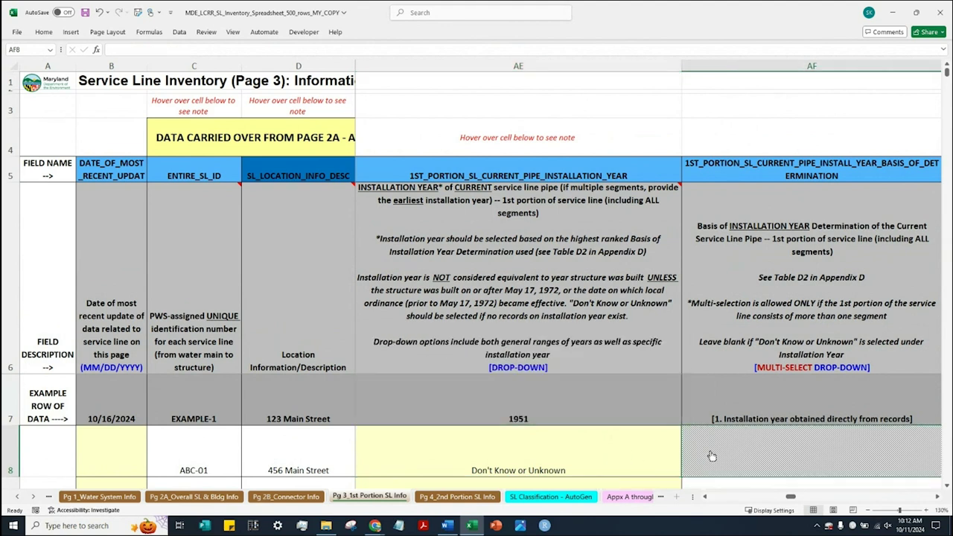
# Try the AE8 installation year options 1971 or Earlier and the specific year 1960 in turn.
pyautogui.click(587, 442)
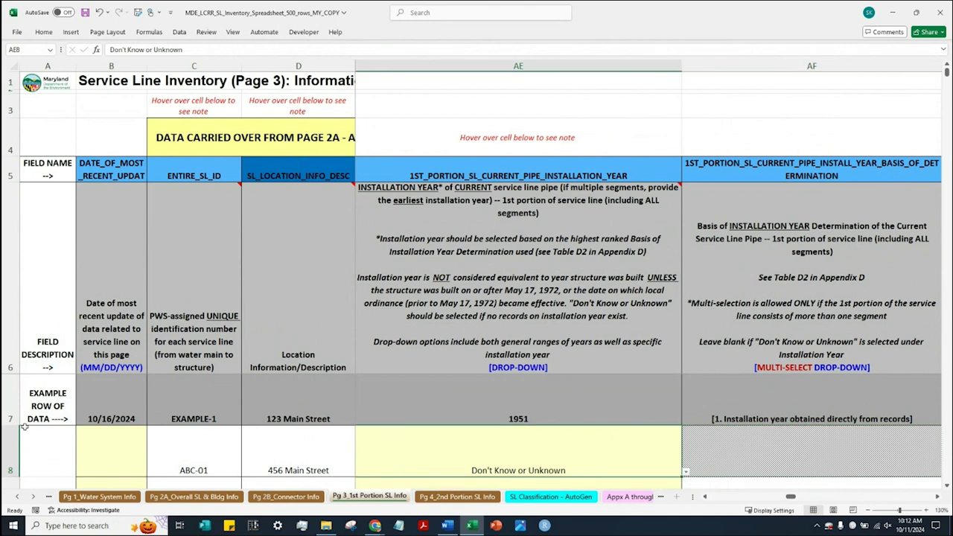
pyautogui.moveTo(578, 276)
pyautogui.click(684, 471)
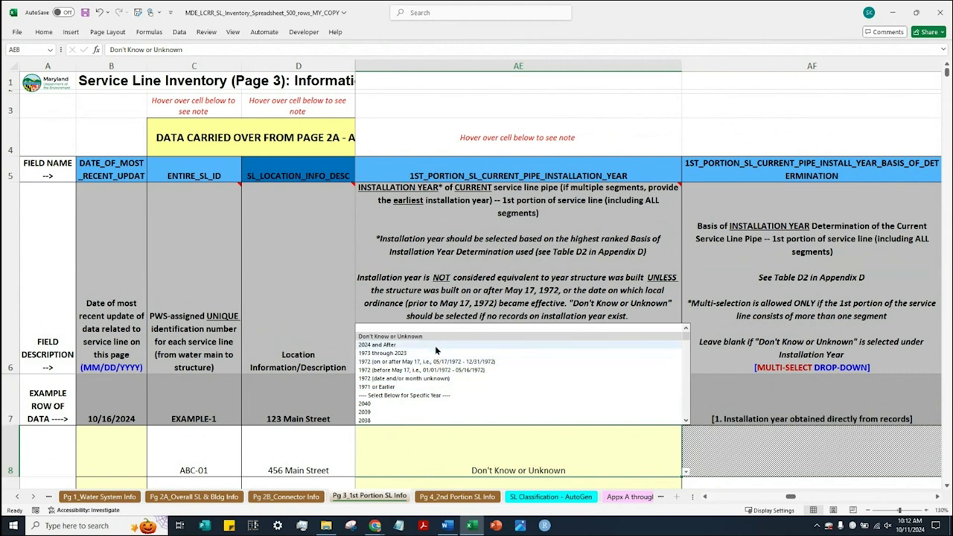
pyautogui.click(395, 387)
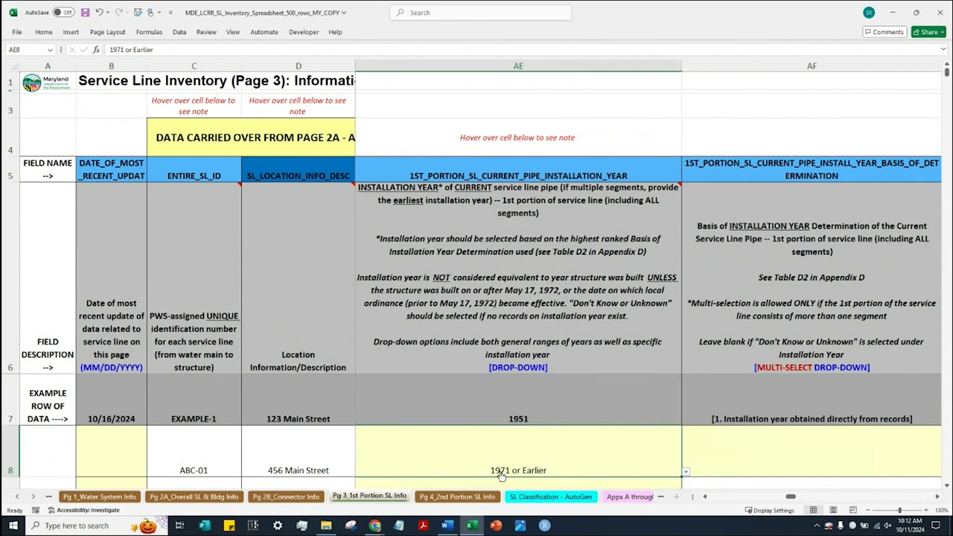
pyautogui.click(686, 471)
pyautogui.moveTo(686, 336); pyautogui.dragTo(688, 366)
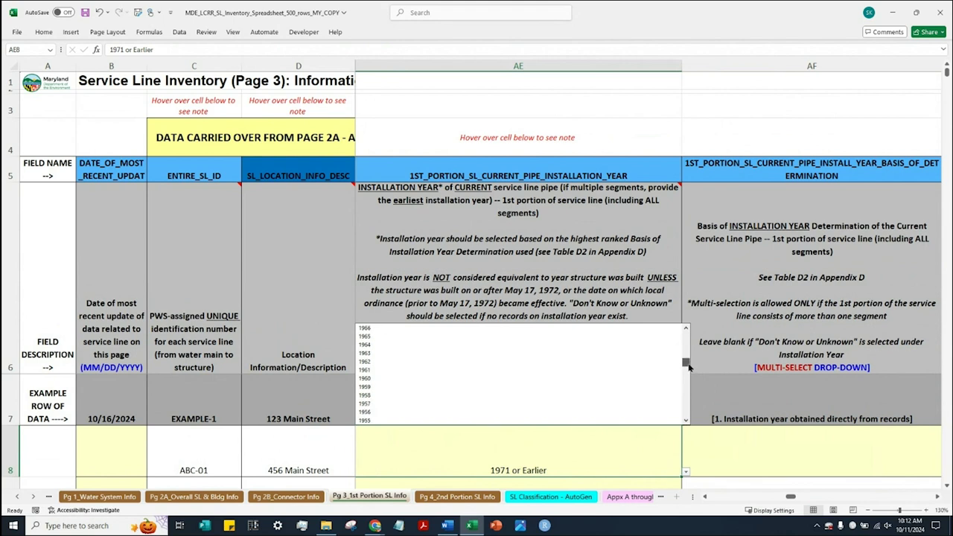
pyautogui.click(442, 378)
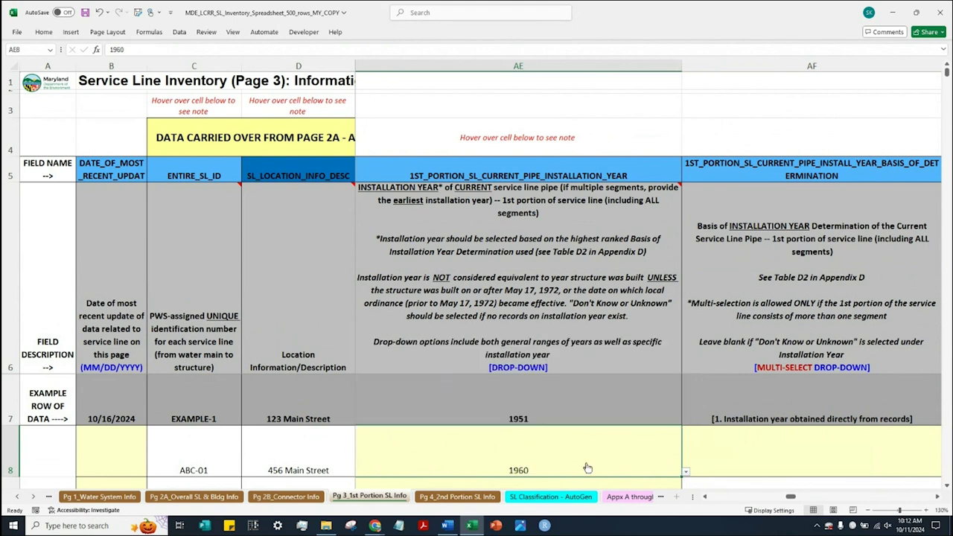
# Clear the installation year in AE8 and enter 1960 directly without picking it from the options.
pyautogui.hotkey('alt', 'Down')
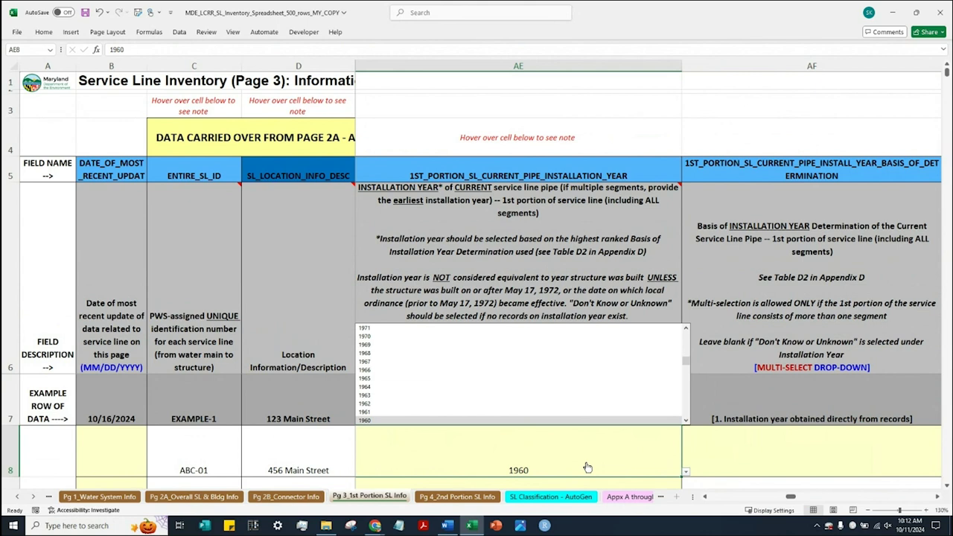
pyautogui.moveTo(680, 364); pyautogui.dragTo(665, 334)
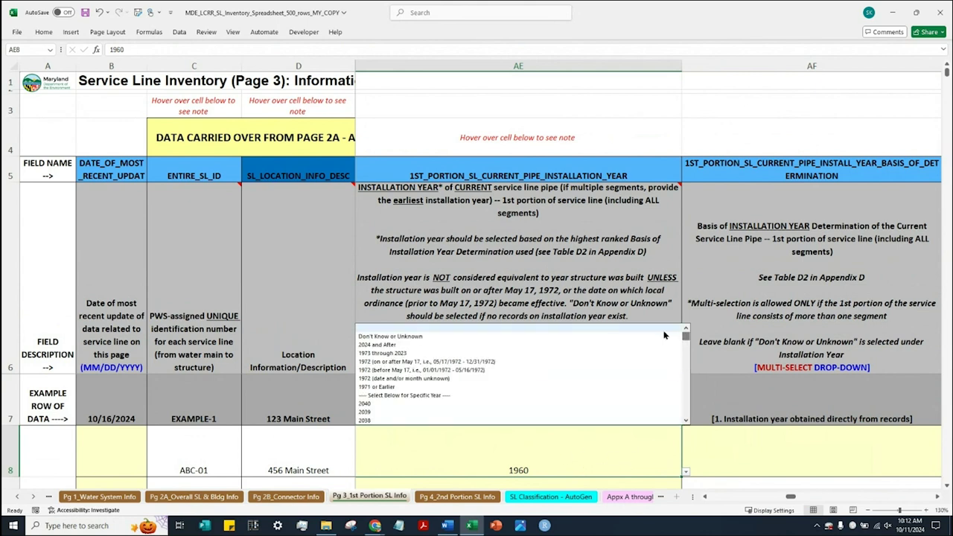
pyautogui.click(606, 465)
pyautogui.press('Delete')
pyautogui.hotkey('alt', 'Down')
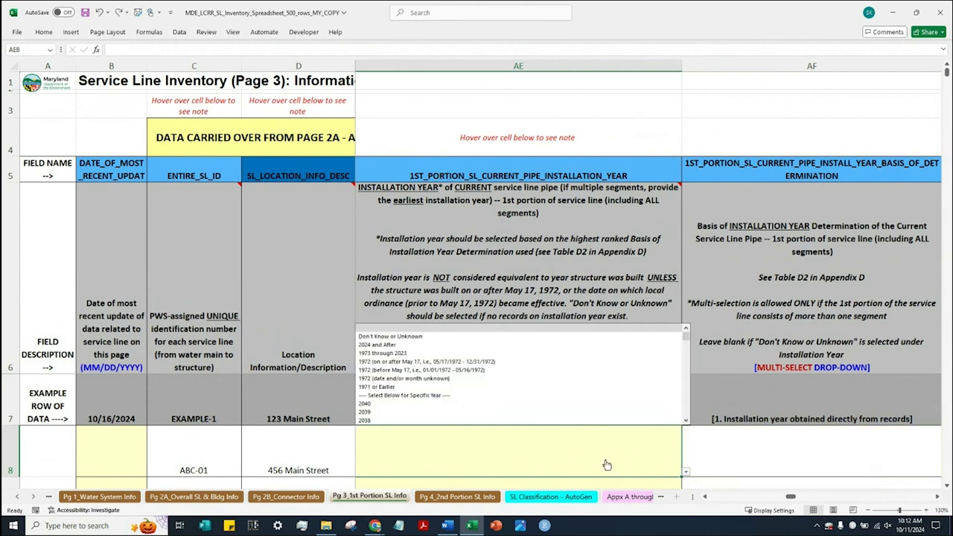
pyautogui.write('1960')
pyautogui.press('Return')
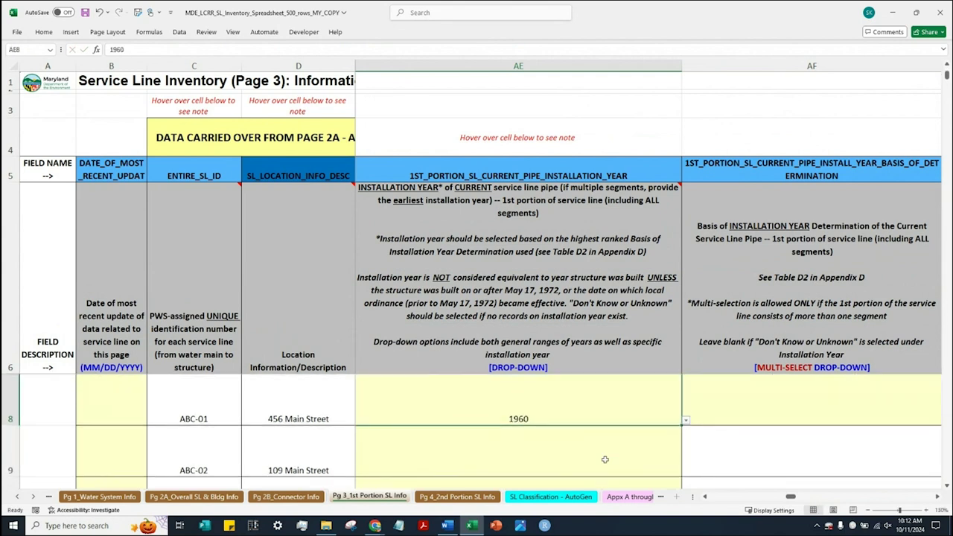
pyautogui.hotkey('alt', 'Down')
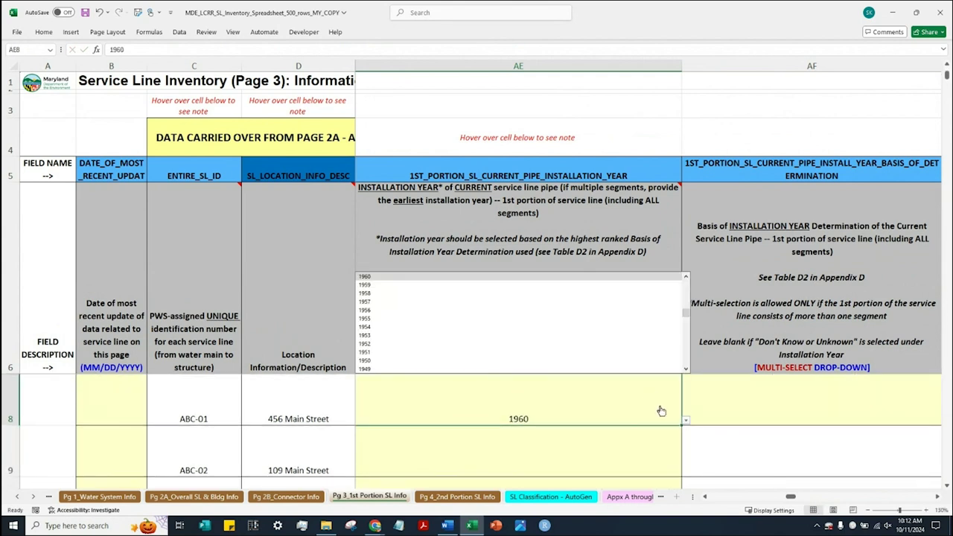
pyautogui.scroll(1, 651, 412)
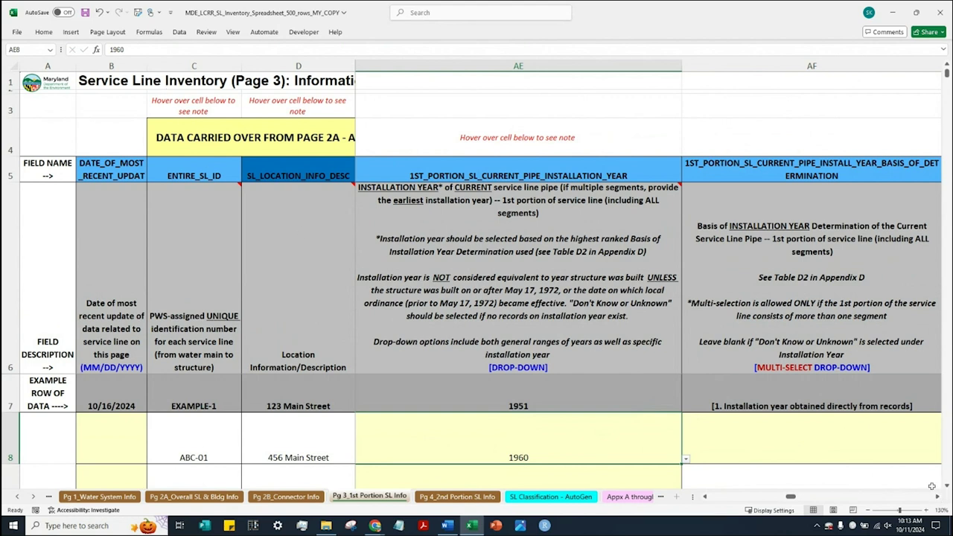
# Set the installation year basis of determination in AF8 to option 1, Installation year obtained directly from records.
pyautogui.click(895, 451)
pyautogui.click(937, 498)
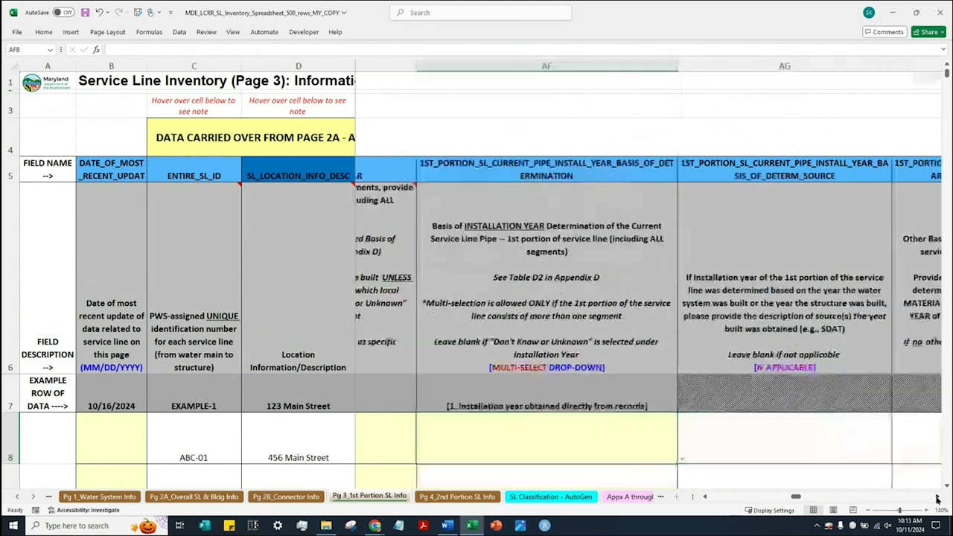
pyautogui.click(621, 460)
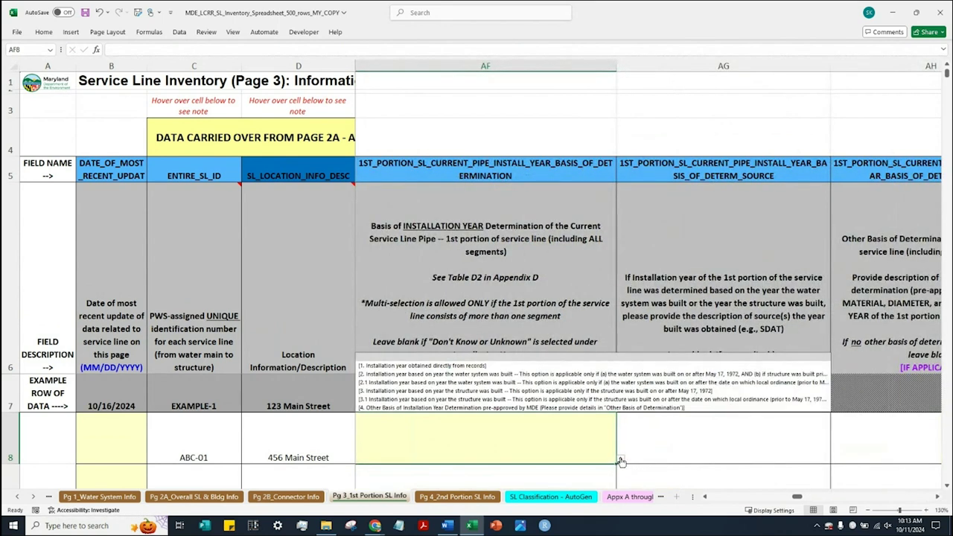
pyautogui.click(580, 357)
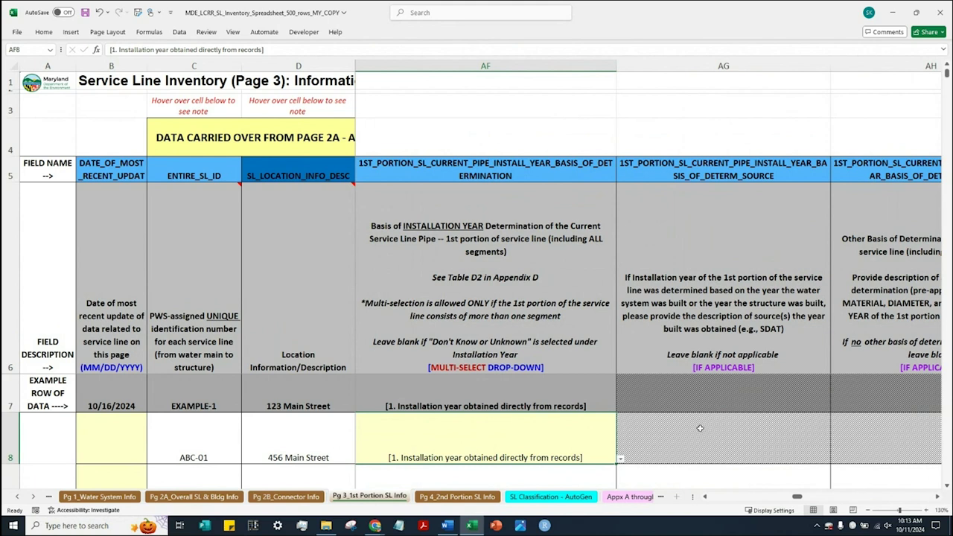
# Examine the auto-generated material classification of the 1st portion in AJ8 and the adjoining manual override column.
pyautogui.click(938, 498)
pyautogui.click(938, 498)
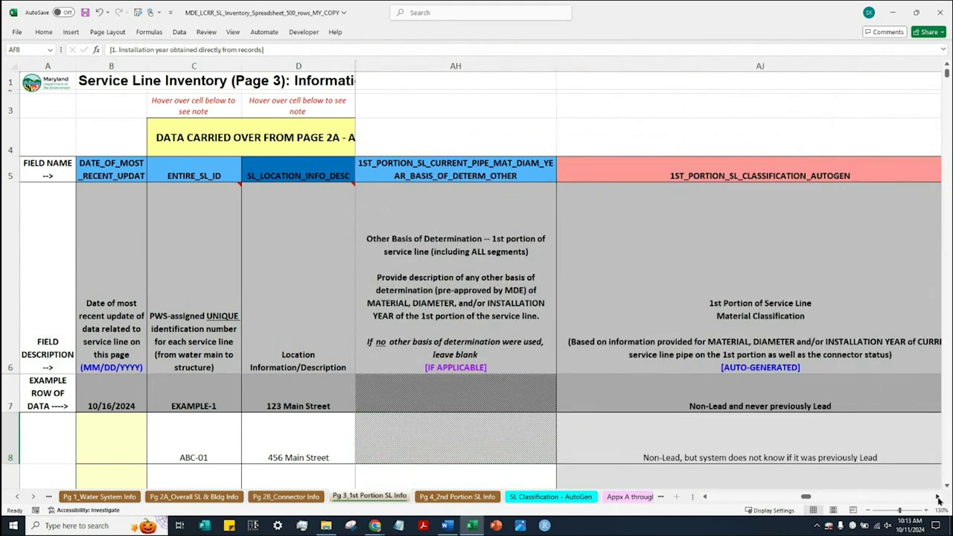
pyautogui.click(730, 59)
pyautogui.click(770, 438)
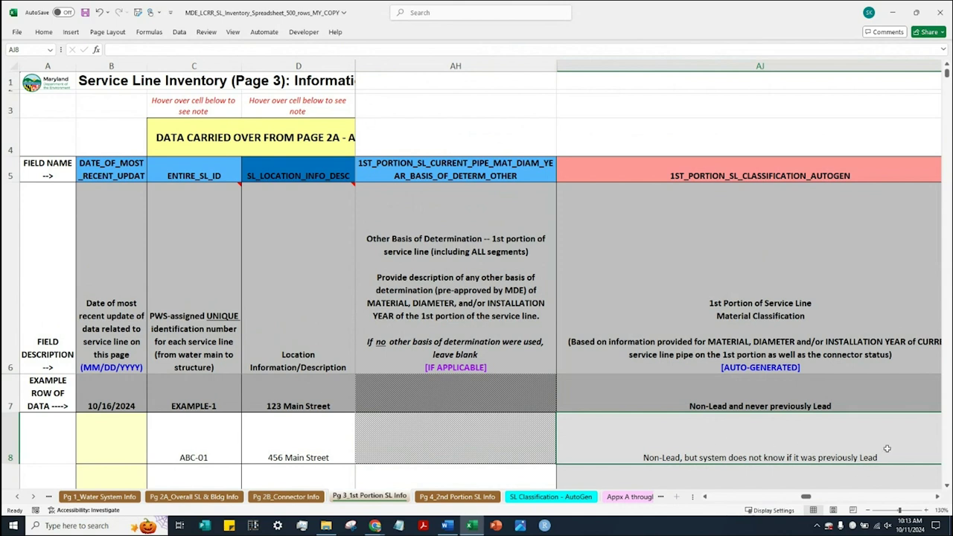
pyautogui.click(937, 496)
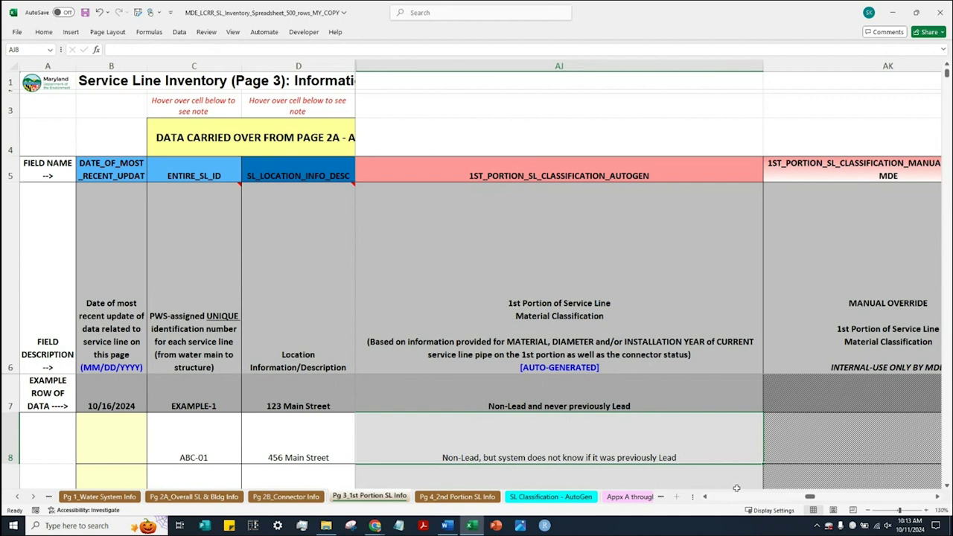
# Return to the 1st portion's past lead status in AA8 and set it to No - Never lead confirmed through documented records.
pyautogui.click(706, 496)
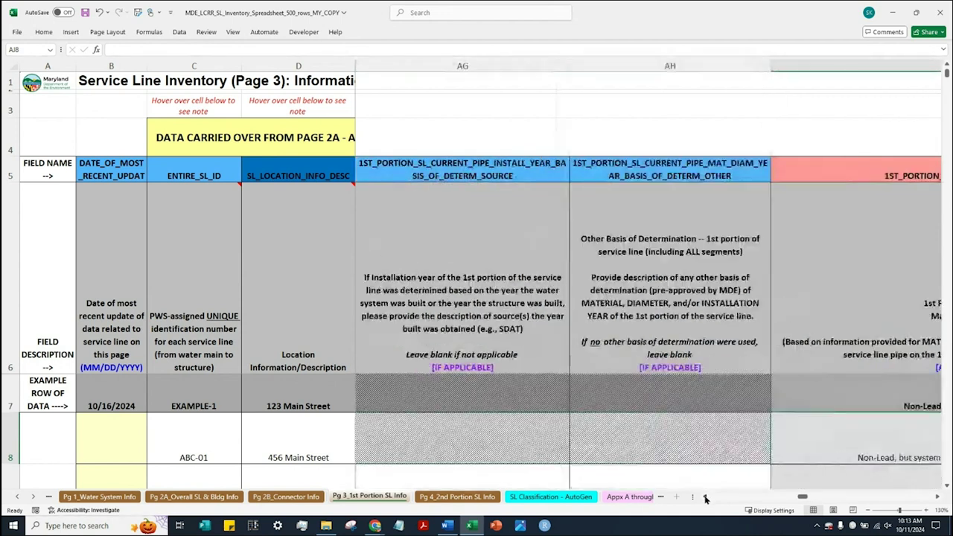
pyautogui.click(706, 496)
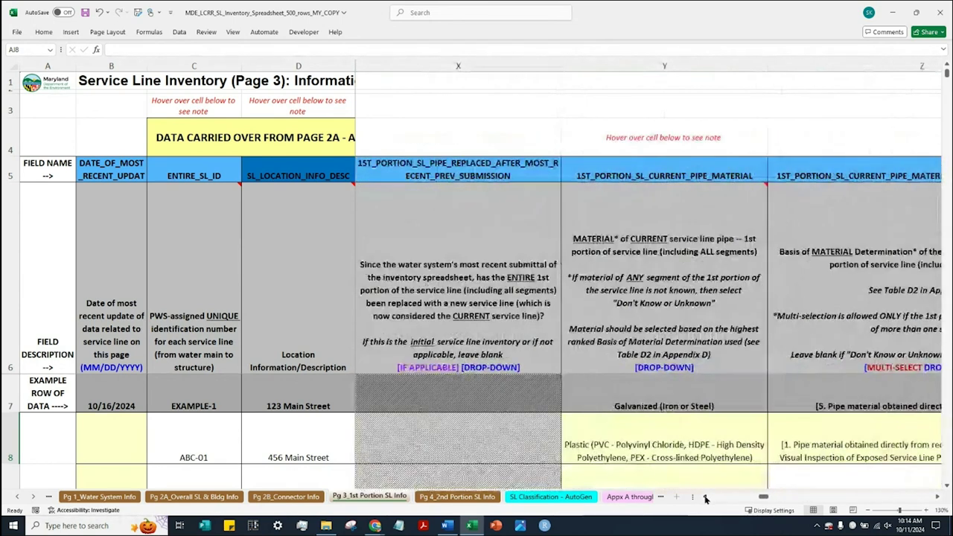
pyautogui.click(937, 496)
pyautogui.click(456, 444)
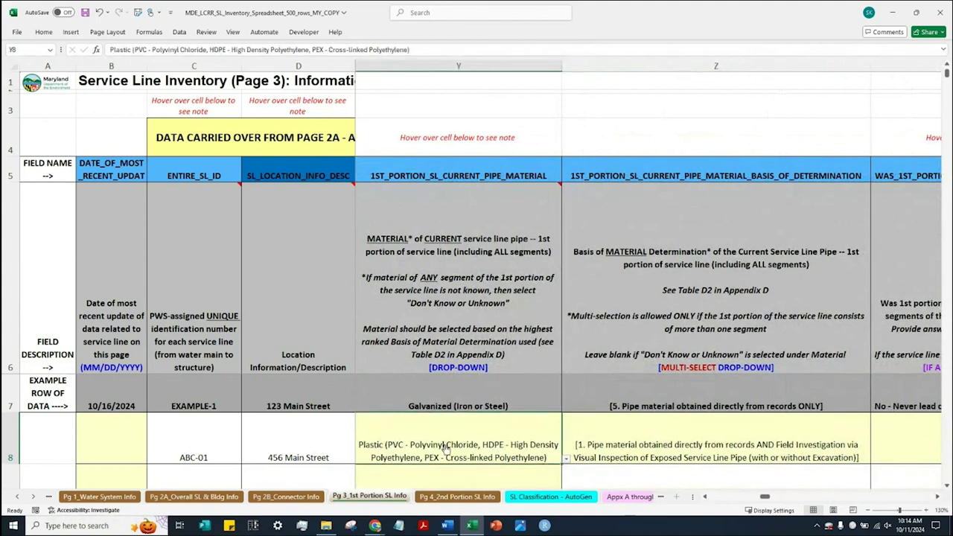
pyautogui.click(937, 497)
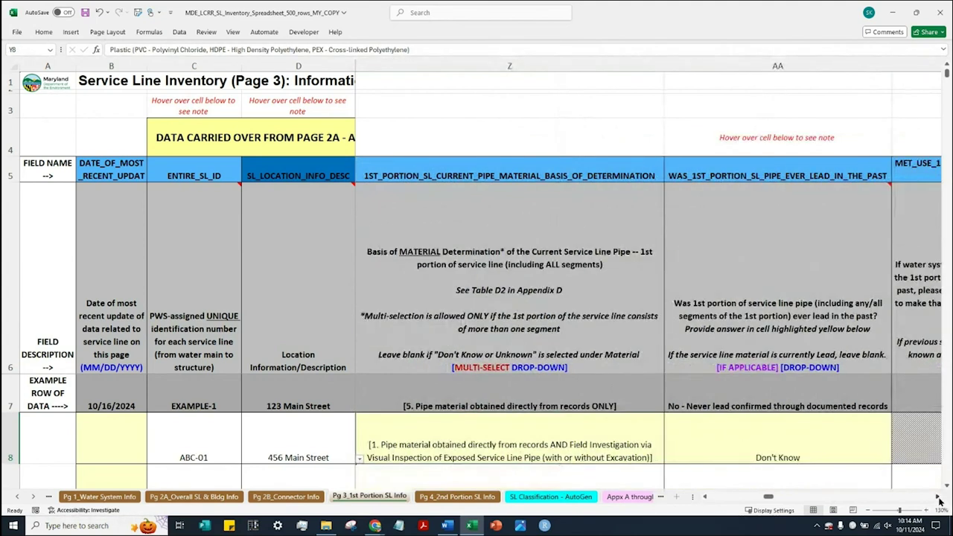
pyautogui.click(937, 496)
pyautogui.click(453, 445)
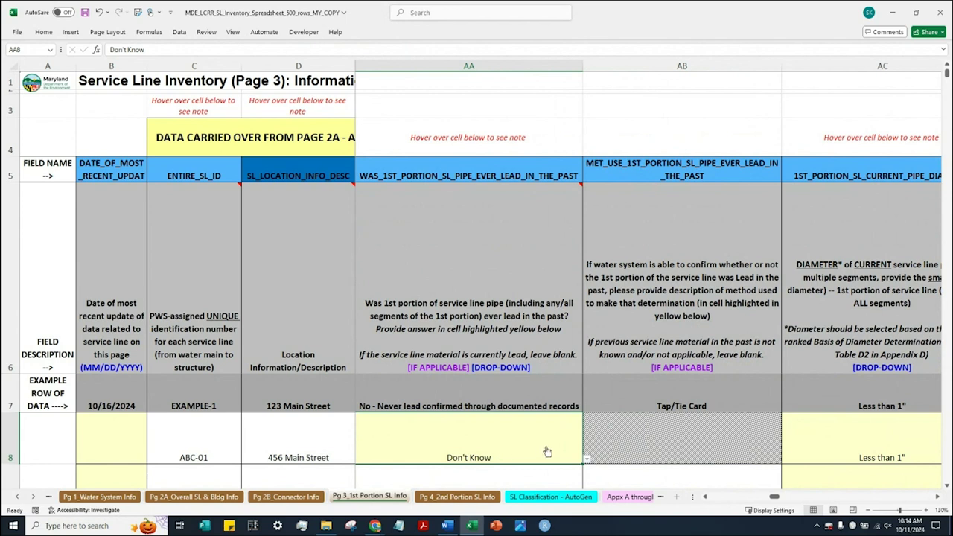
pyautogui.click(586, 460)
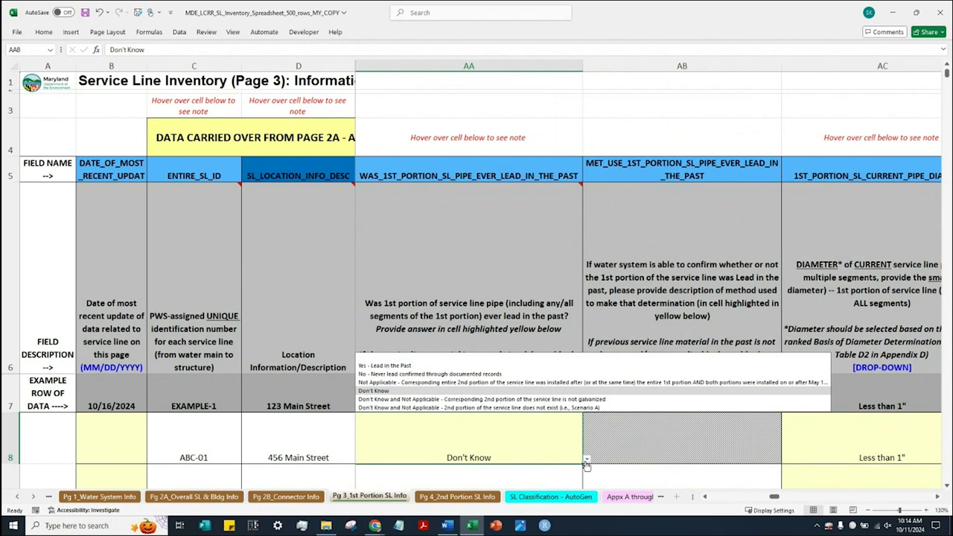
pyautogui.click(525, 373)
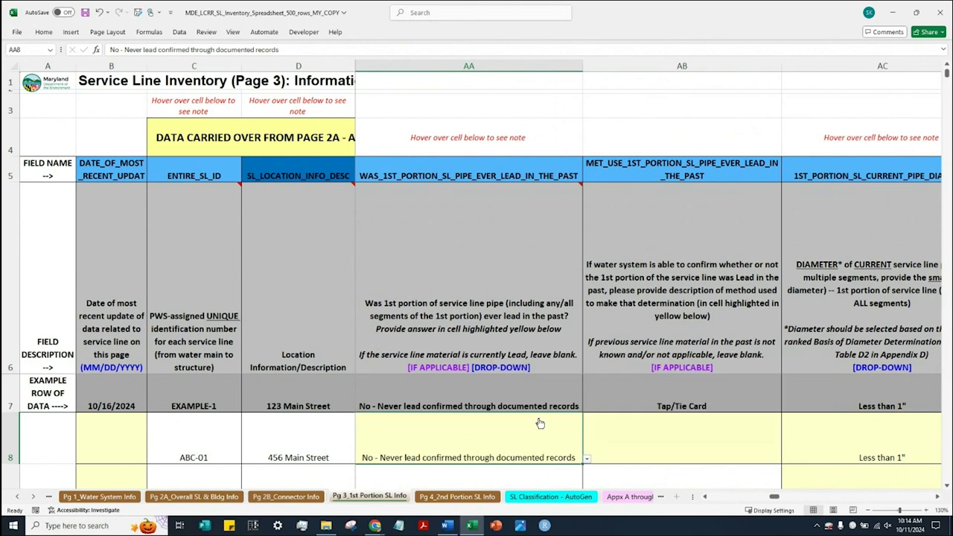
# Enter Tap/Tie Card in AB8 as the method used to determine the past lead status.
pyautogui.click(641, 445)
pyautogui.write('Tap/')
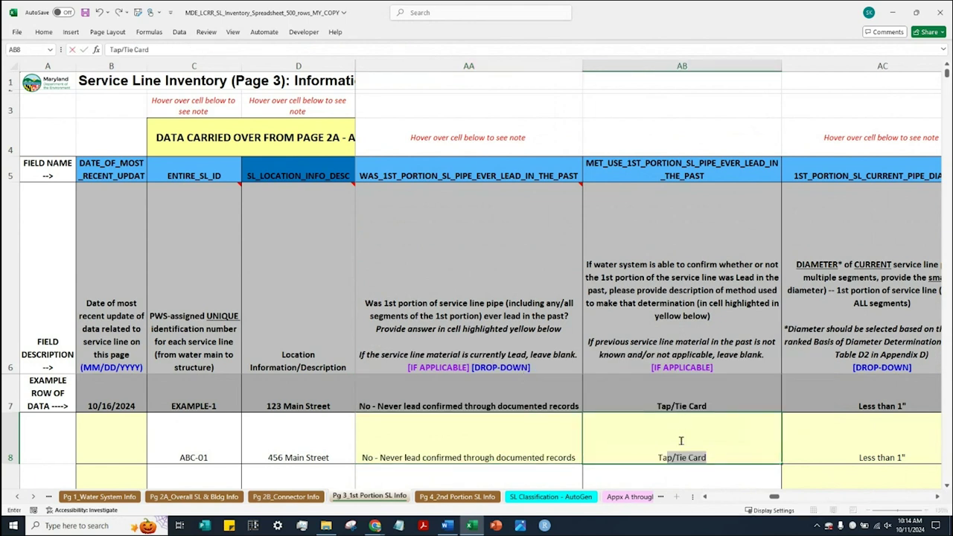
pyautogui.write('Tie Card')
pyautogui.press('Return')
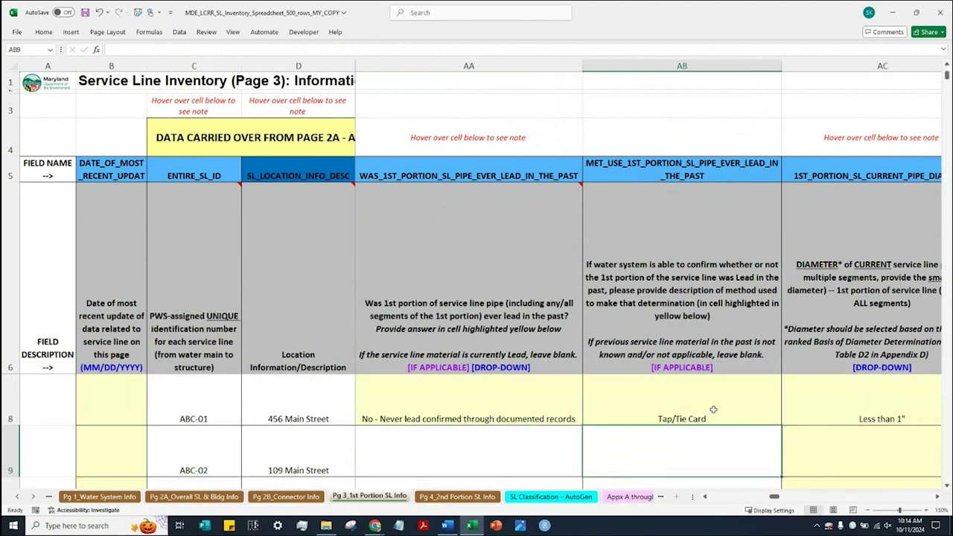
# Examine the 1st portion's auto-generated material classification in AJ8 for the never-lead entry.
pyautogui.click(940, 497)
pyautogui.click(939, 497)
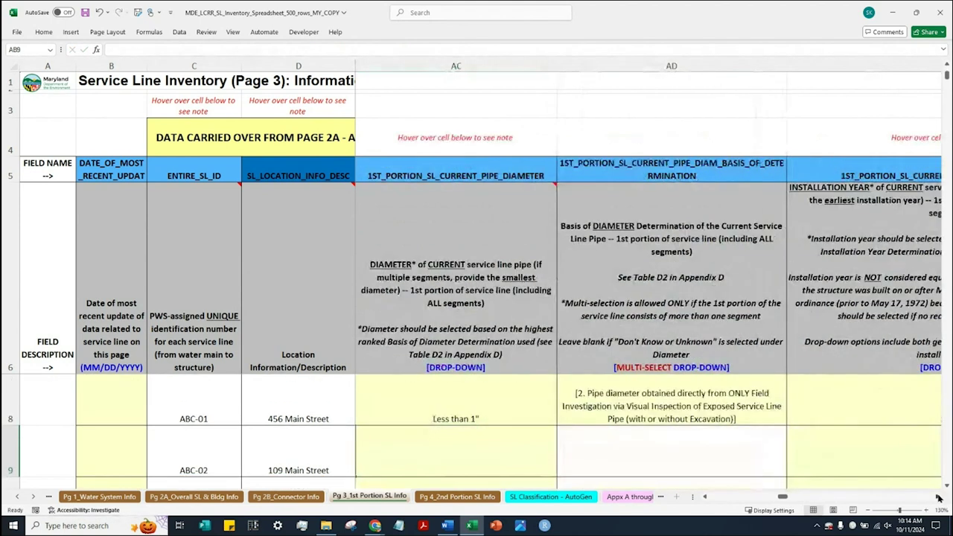
pyautogui.click(939, 497)
pyautogui.click(939, 497)
pyautogui.click(940, 498)
pyautogui.click(939, 498)
pyautogui.click(939, 497)
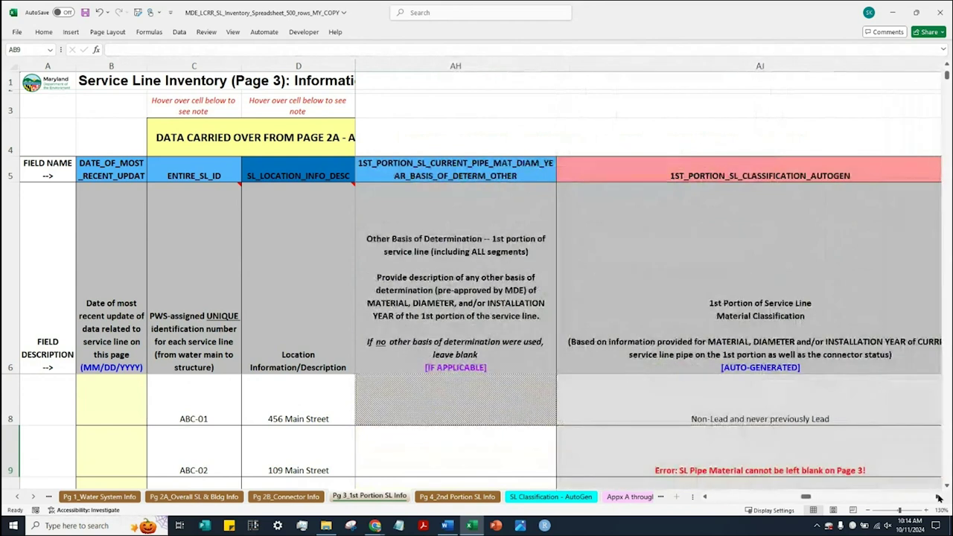
pyautogui.click(939, 497)
pyautogui.click(544, 404)
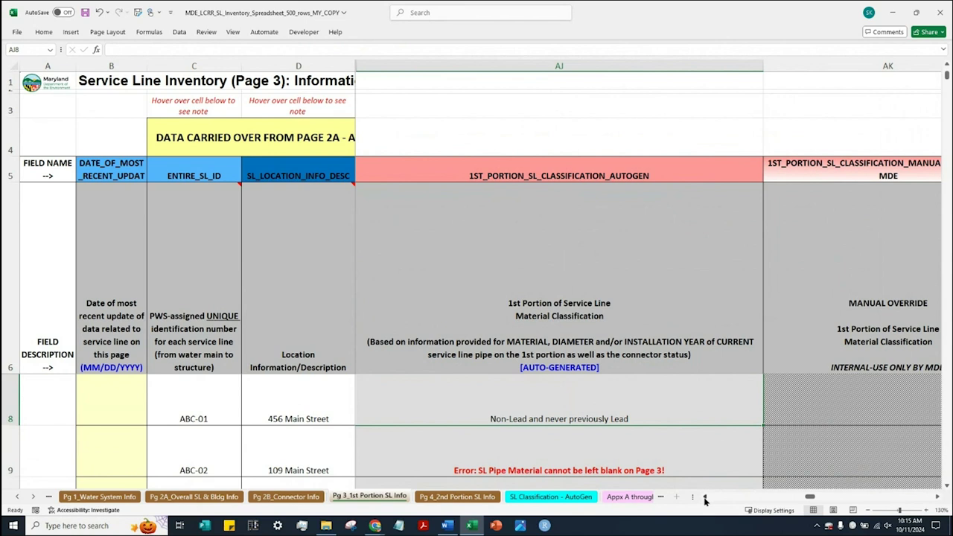
# Clear the determination method in AB8 and set the 1st portion's past lead status in AA8 to Yes - Lead in the Past.
pyautogui.moveTo(705, 498); pyautogui.dragTo(705, 498)
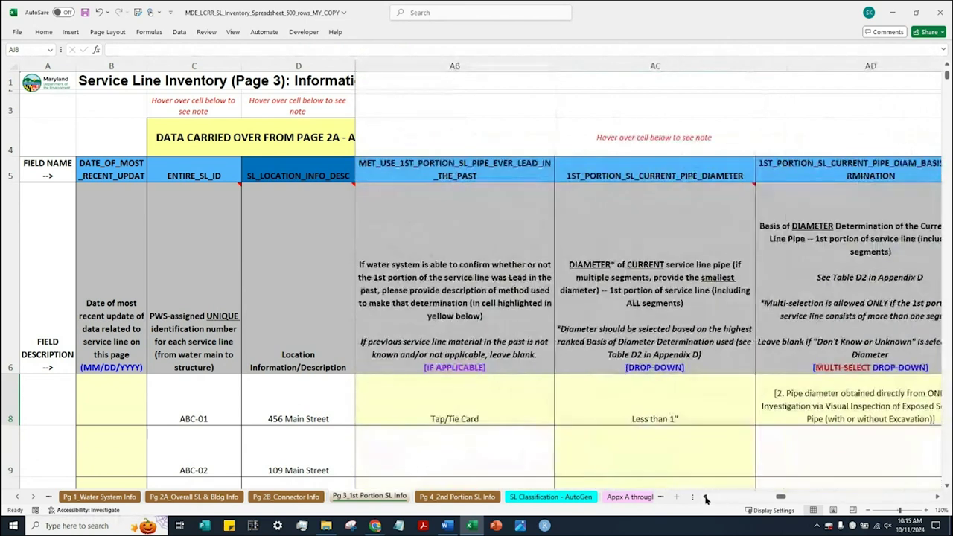
pyautogui.click(705, 498)
pyautogui.click(710, 402)
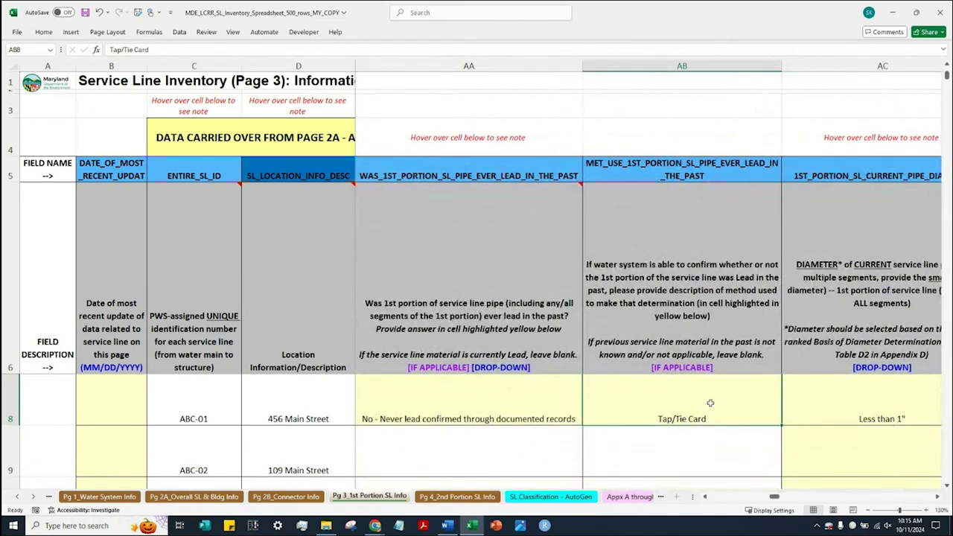
pyautogui.press('Delete')
pyautogui.click(573, 408)
pyautogui.click(586, 423)
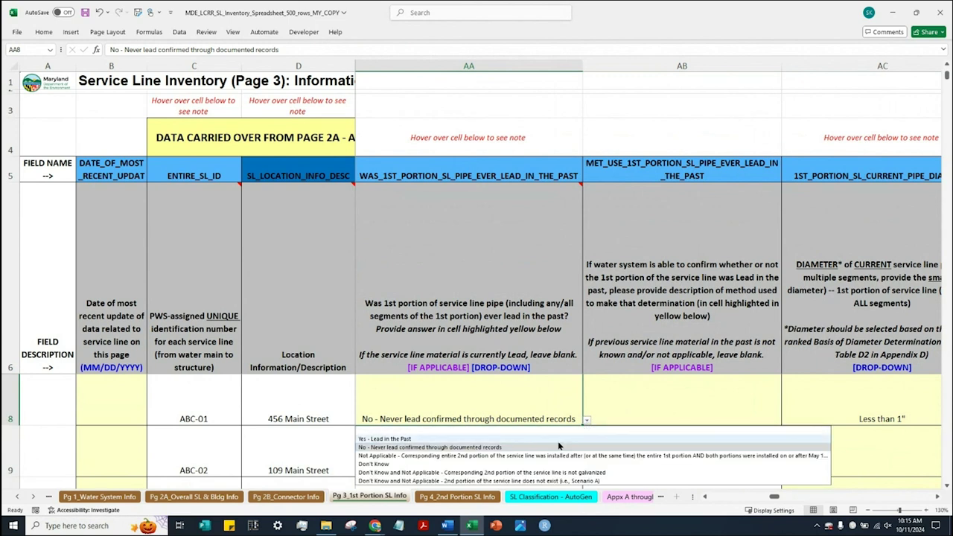
pyautogui.click(518, 439)
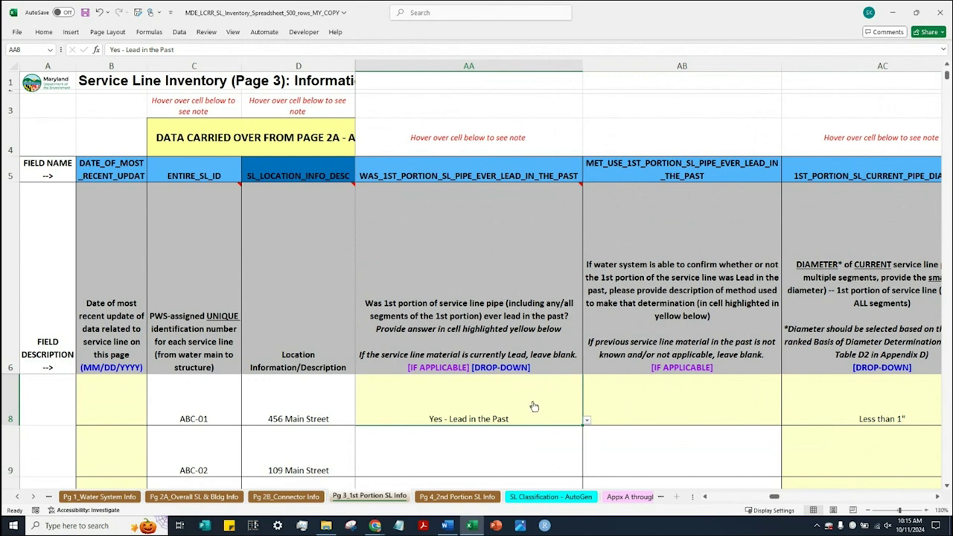
# Enter Tap/Tie Card in AB8 as the method used to determine that the 1st portion was lead in the past.
pyautogui.click(617, 406)
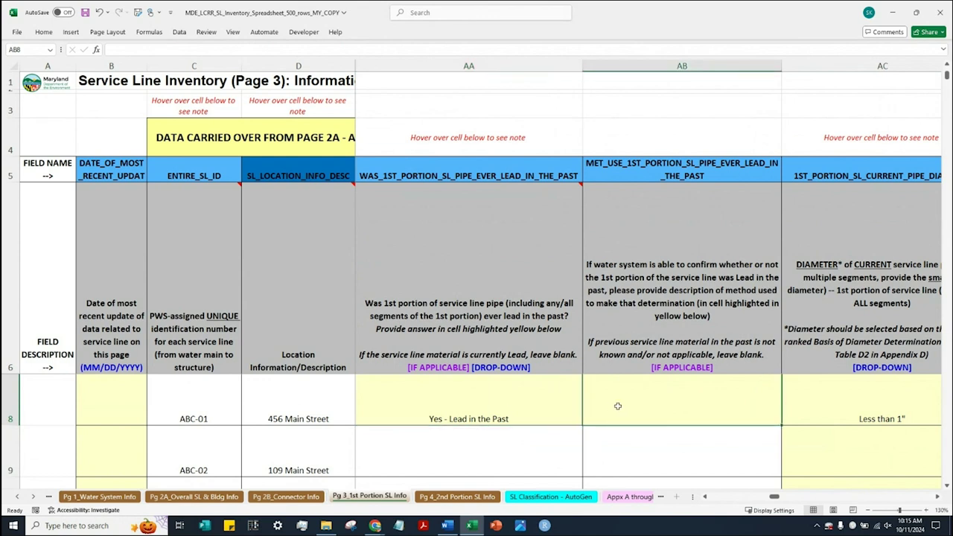
pyautogui.write('Tap/Tie ')
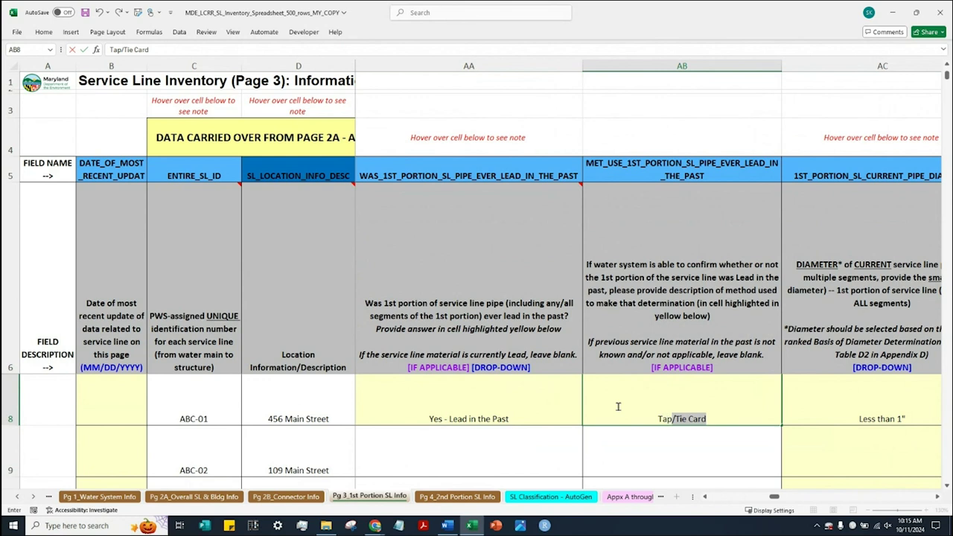
pyautogui.write('Card')
pyautogui.press('Tab')
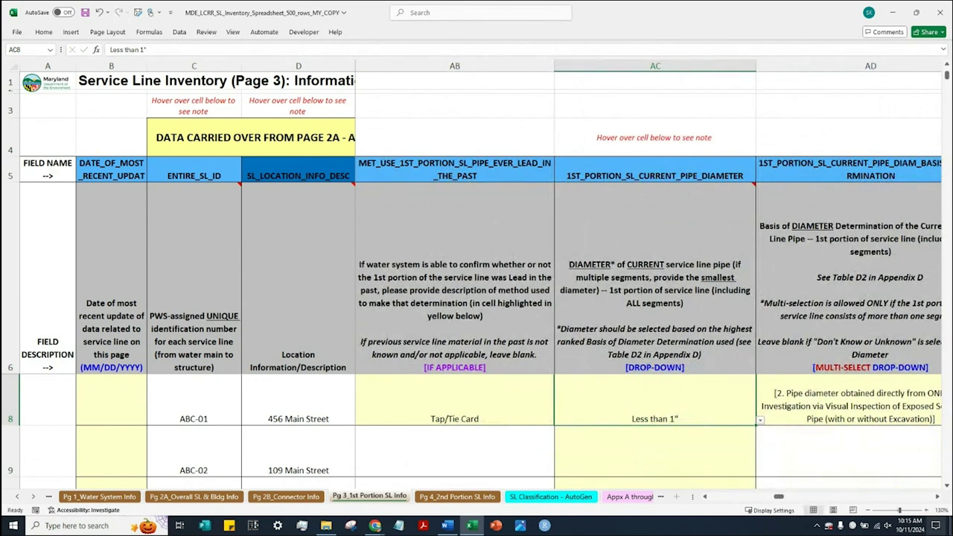
# Check how the past-lead entry affects the 1st portion's classification in AJ8, with the example row in view.
pyautogui.click(937, 496)
pyautogui.click(937, 496)
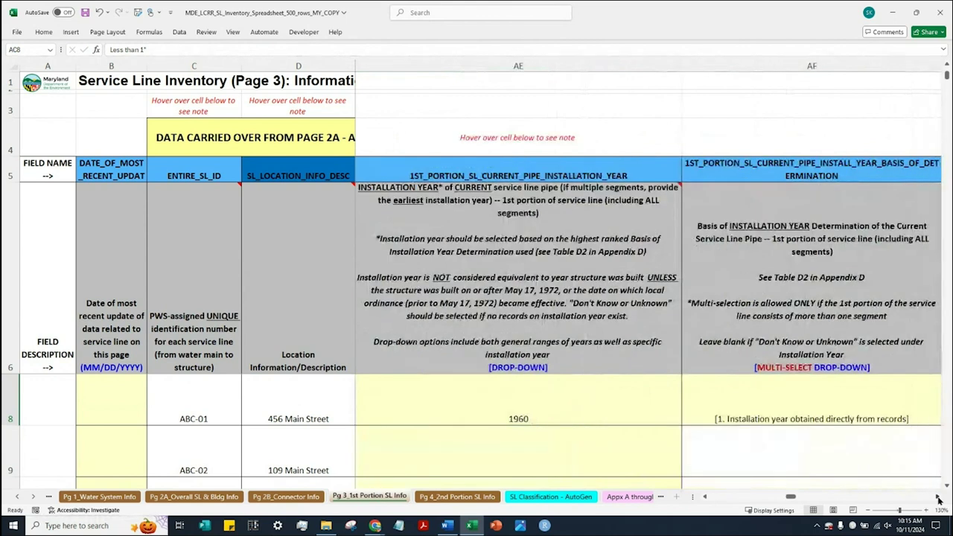
pyautogui.click(937, 497)
pyautogui.click(937, 497)
pyautogui.click(937, 497)
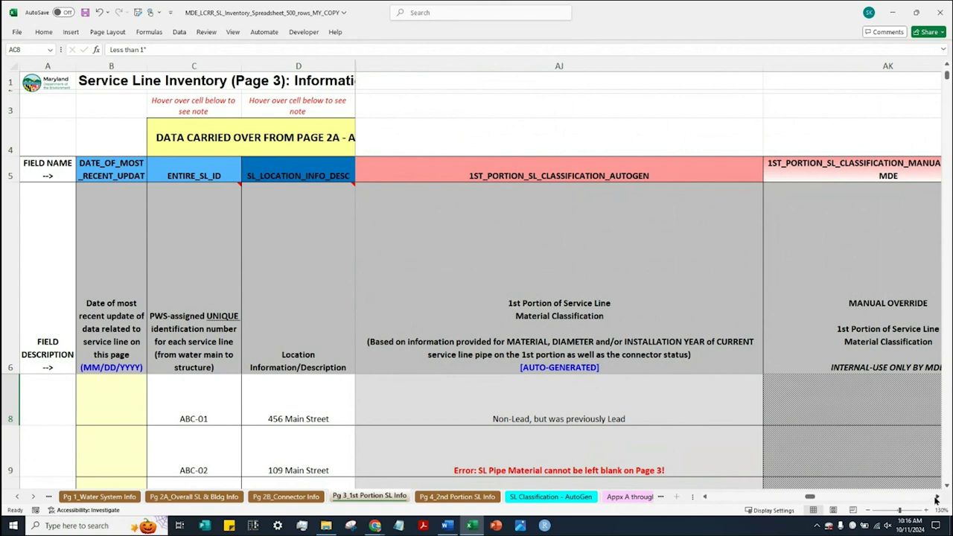
pyautogui.click(946, 62)
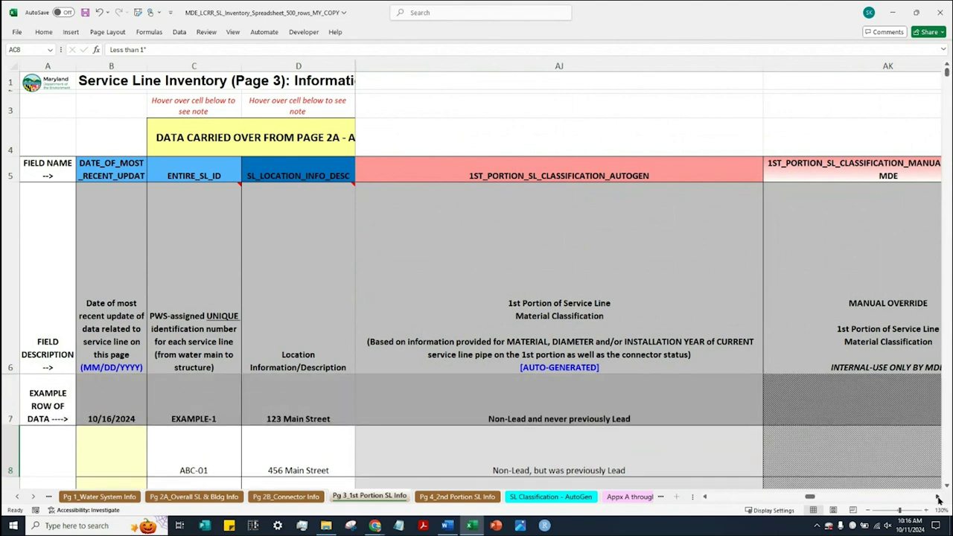
pyautogui.click(214, 439)
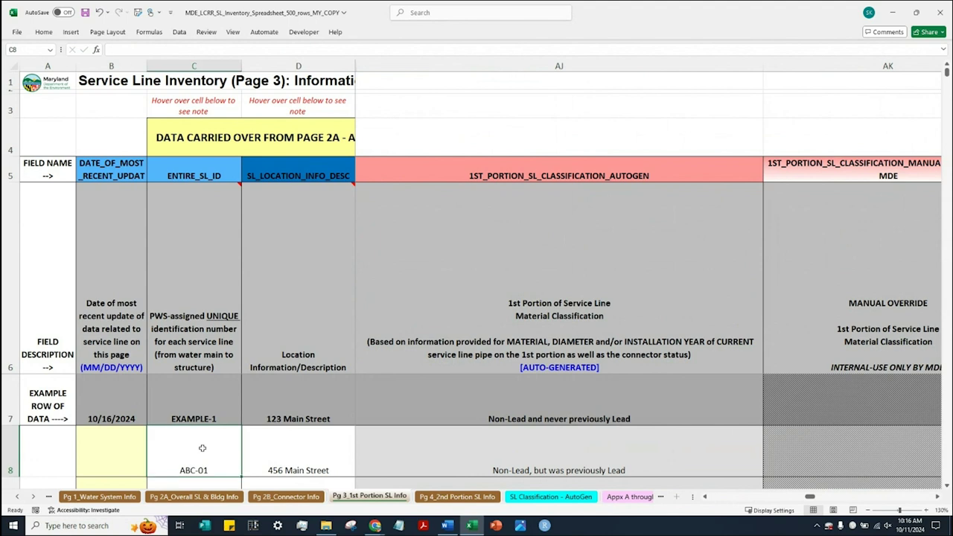
# Examine the Records Review columns for the 1st portion, focusing on the AN description of record types used for pipe material.
pyautogui.click(938, 497)
pyautogui.click(939, 497)
pyautogui.click(939, 497)
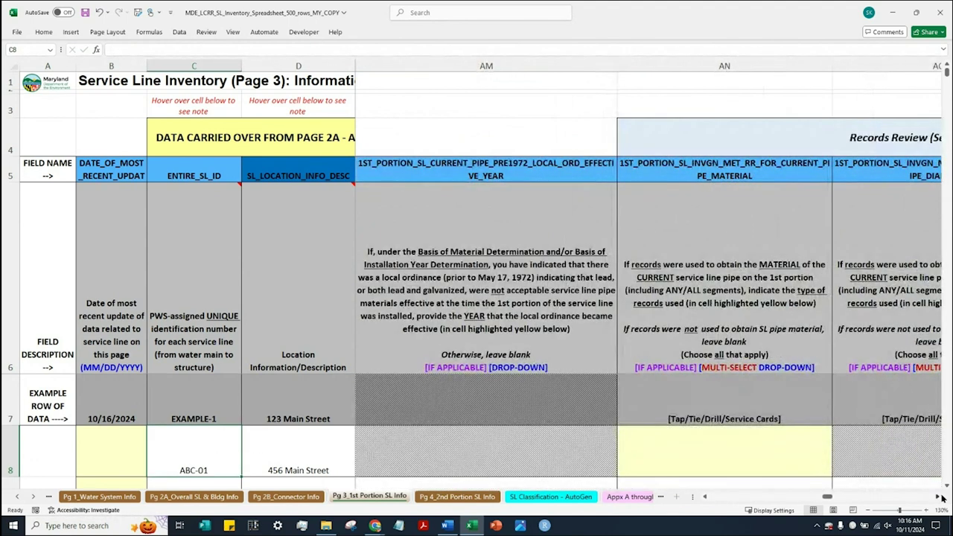
pyautogui.click(691, 452)
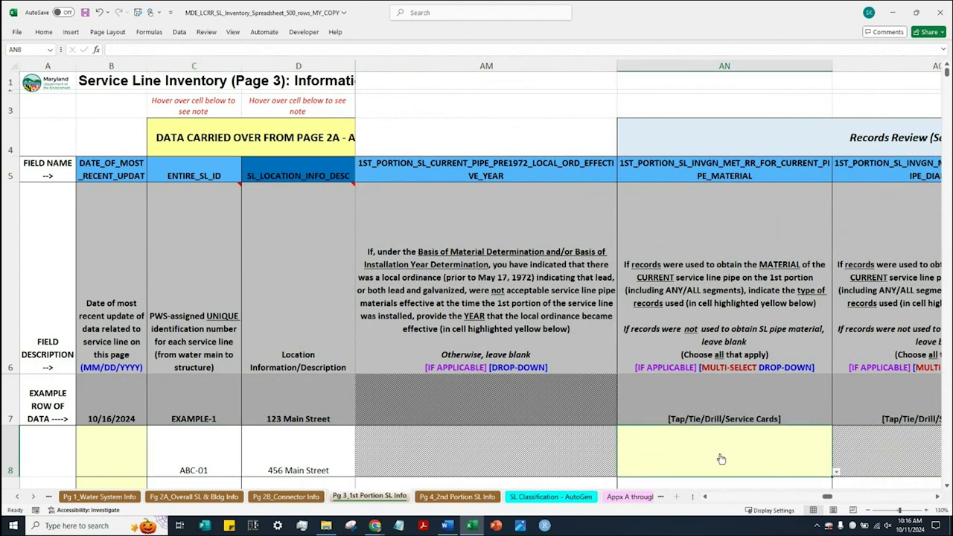
pyautogui.click(937, 497)
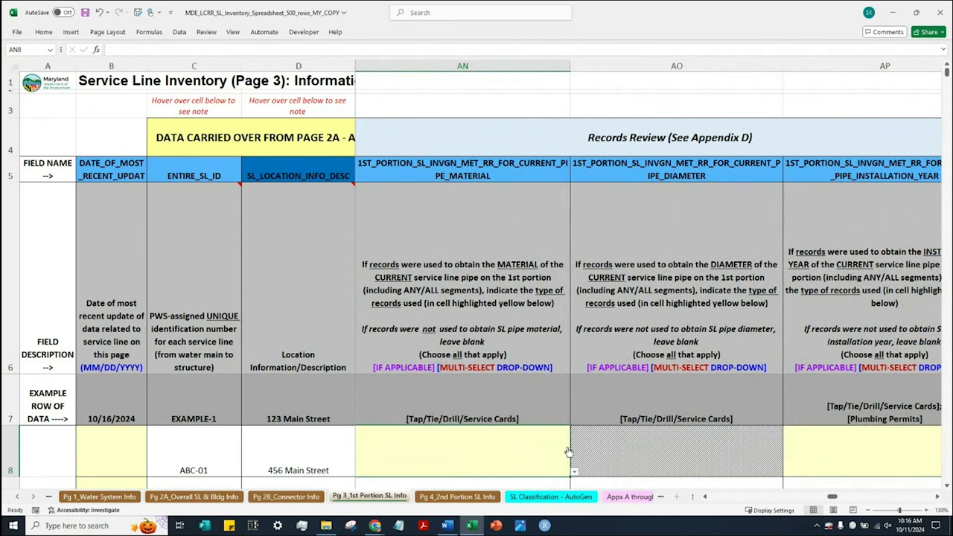
pyautogui.click(526, 313)
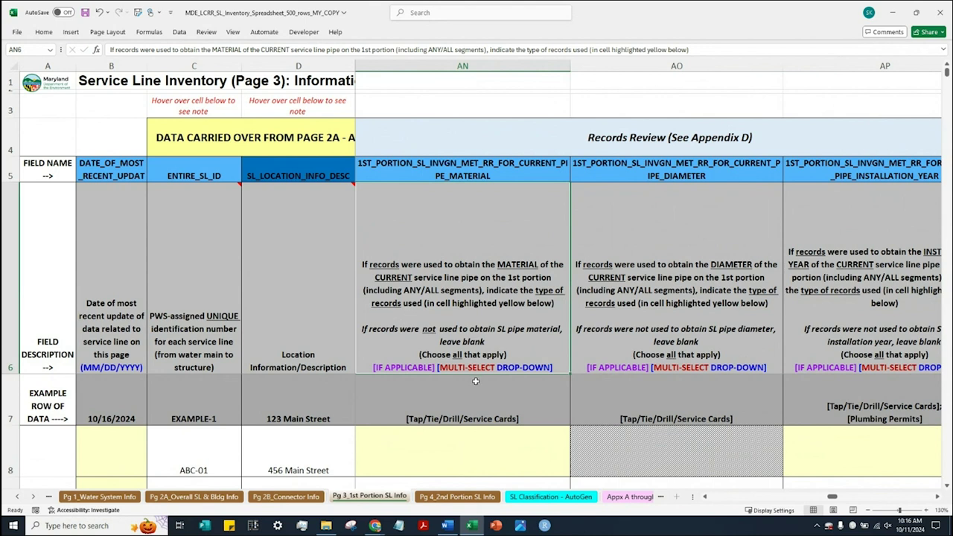
pyautogui.click(455, 454)
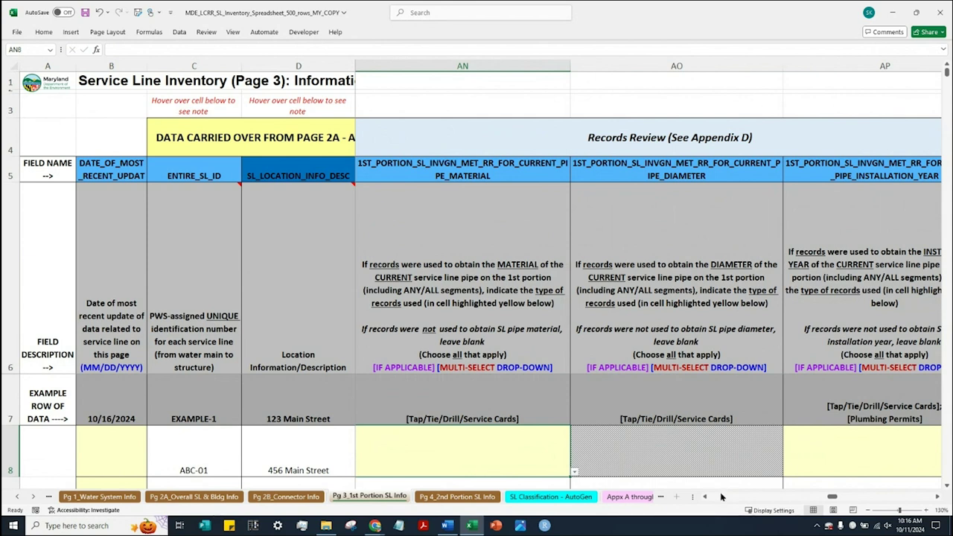
# Review the basis of material determination chosen for the 1st portion in Z8.
pyautogui.hscroll(-8, 705, 498)
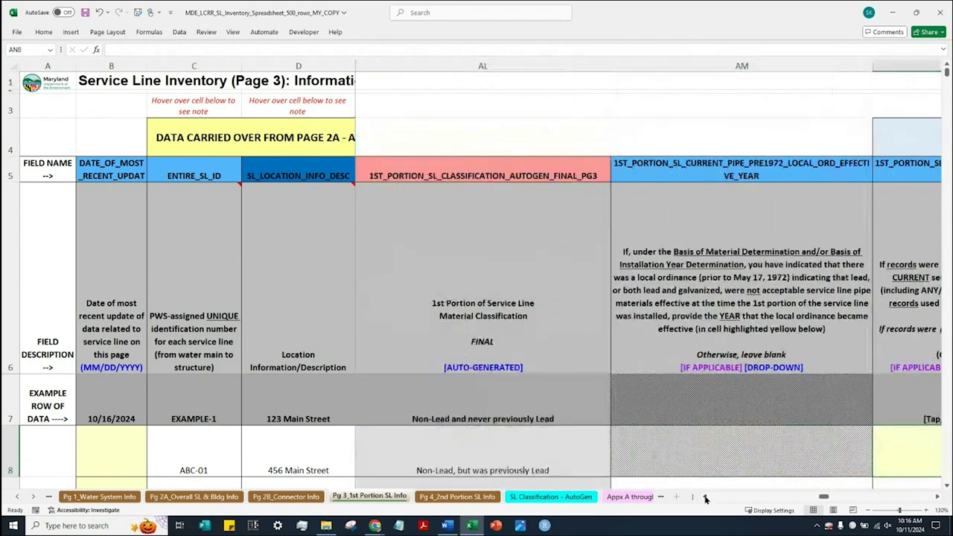
pyautogui.hscroll(-5, 706, 498)
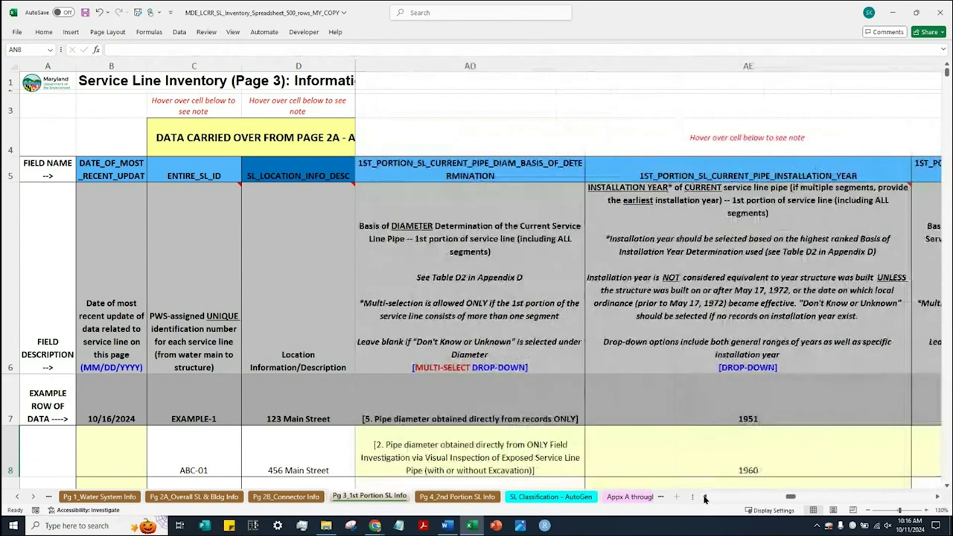
pyautogui.hscroll(-3, 706, 498)
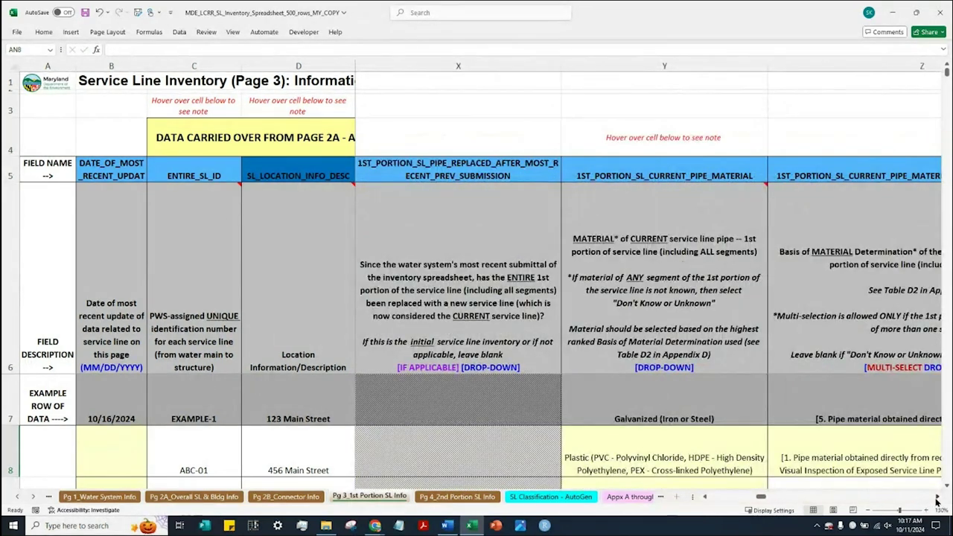
pyautogui.click(936, 496)
pyautogui.click(693, 461)
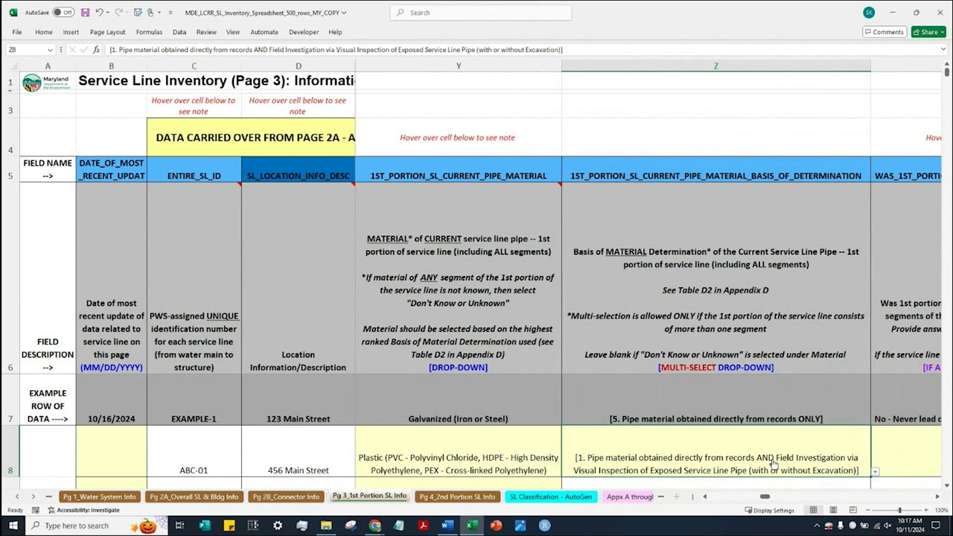
# Return to the material records review cell AN8 and look through its available record types.
pyautogui.click(938, 498)
pyautogui.click(938, 498)
pyautogui.click(938, 498)
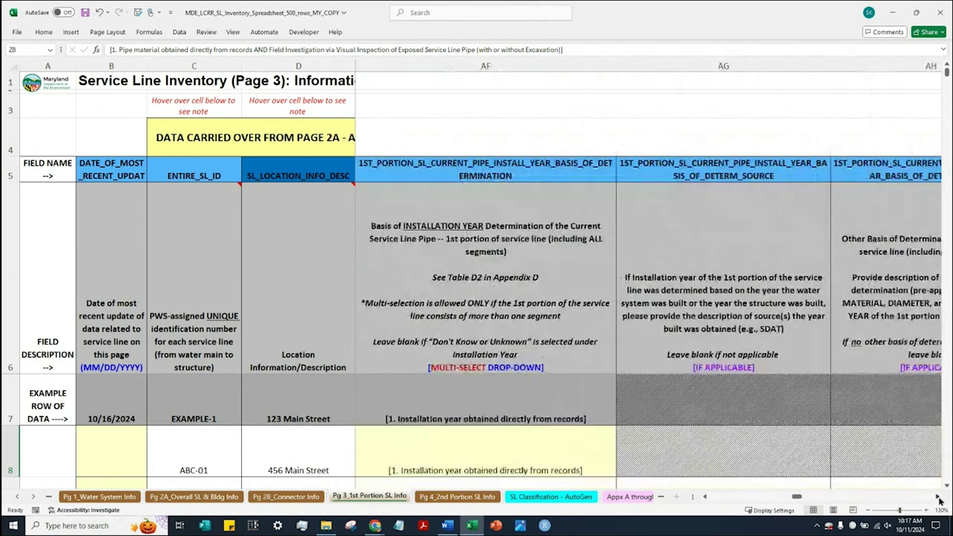
pyautogui.click(938, 499)
pyautogui.click(937, 499)
pyautogui.click(937, 499)
pyautogui.click(938, 498)
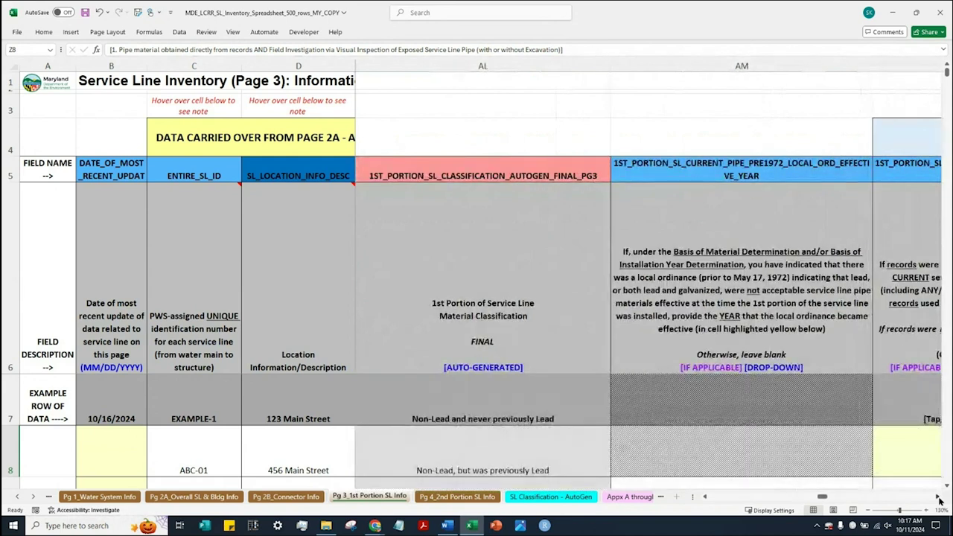
pyautogui.click(938, 499)
pyautogui.click(938, 498)
pyautogui.click(537, 460)
pyautogui.click(575, 471)
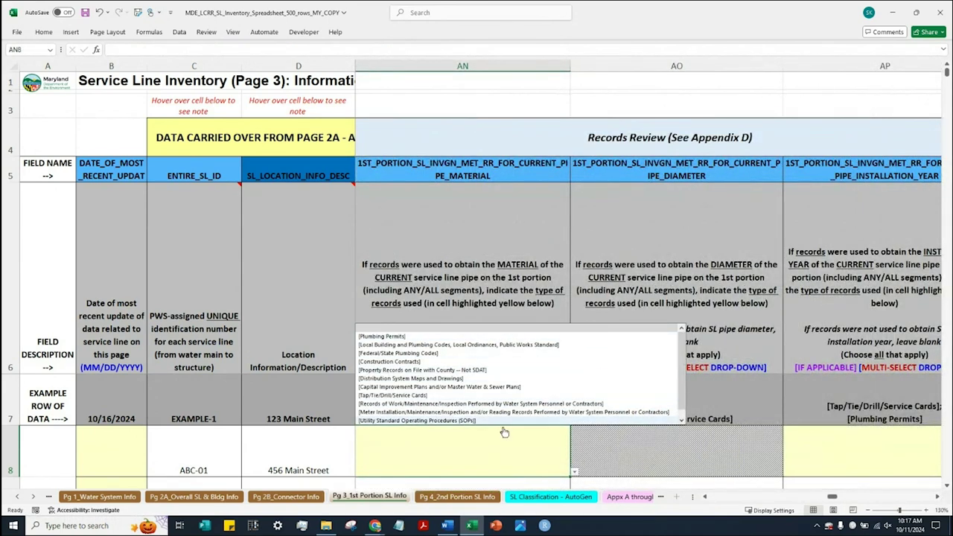
pyautogui.click(575, 473)
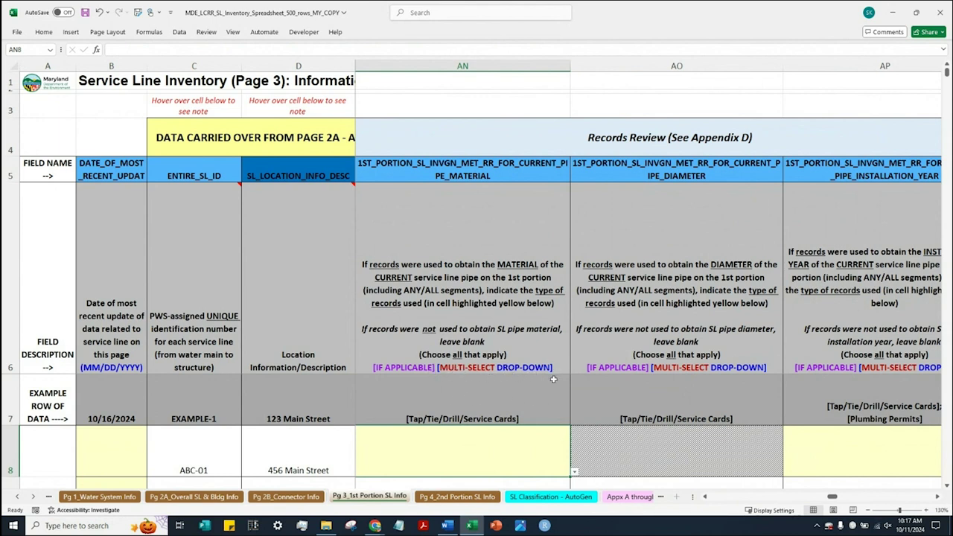
# In AN8, select Tap/Tie/Drill/Service Cards and Records of Work/Maintenance/Inspection Performed by Water System Personnel or Contractors as the material records.
pyautogui.click(574, 471)
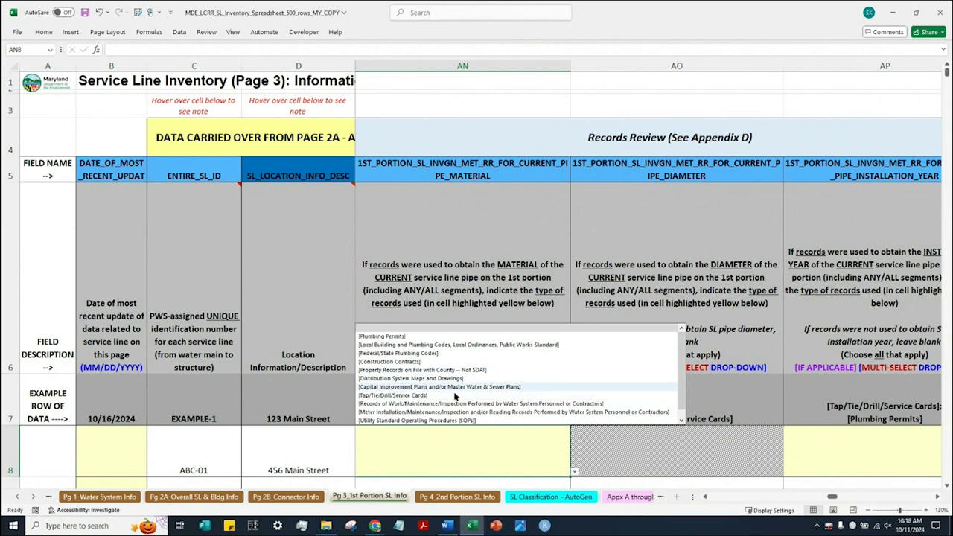
pyautogui.click(469, 395)
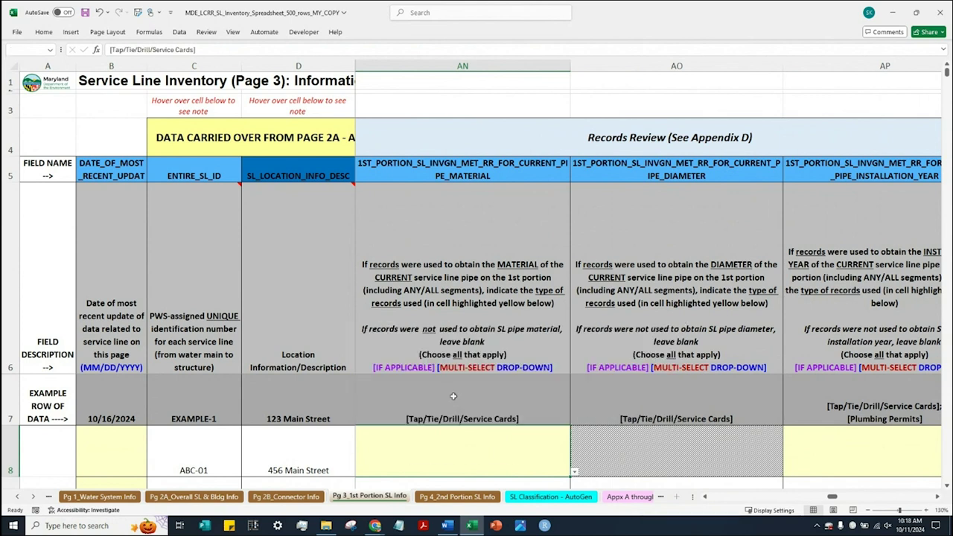
pyautogui.click(575, 474)
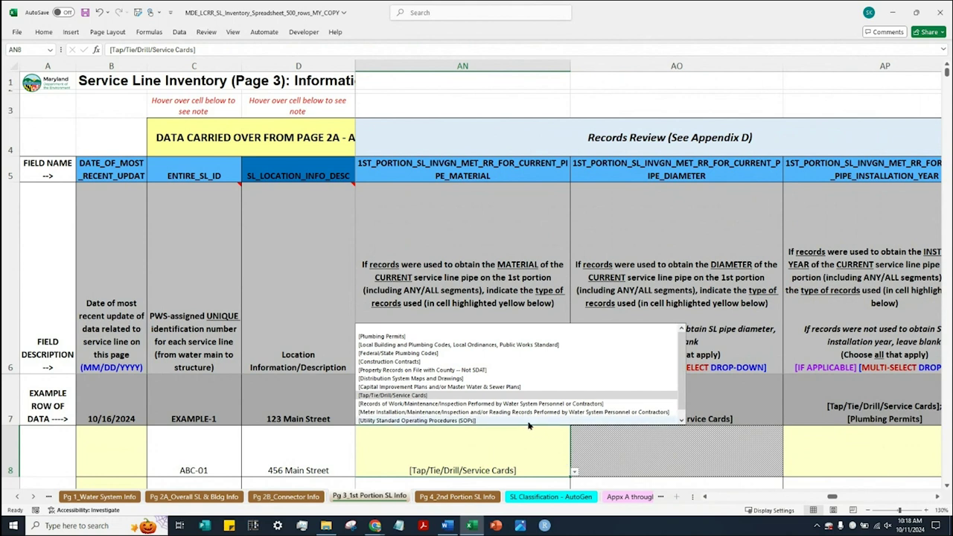
pyautogui.click(505, 403)
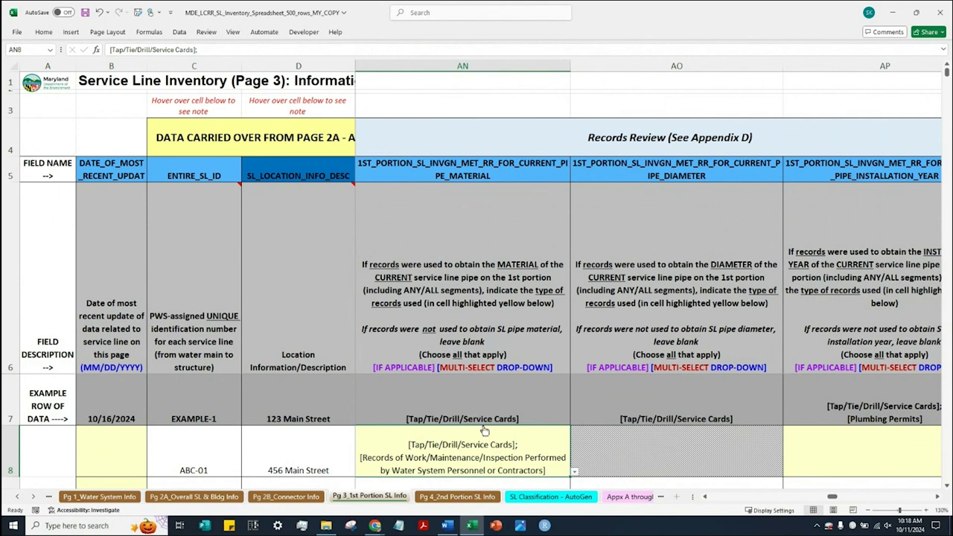
# Look at the installation year records cell AP8 and check the installation year and its basis of determination in AE8 and AF8.
pyautogui.click(937, 500)
pyautogui.click(677, 460)
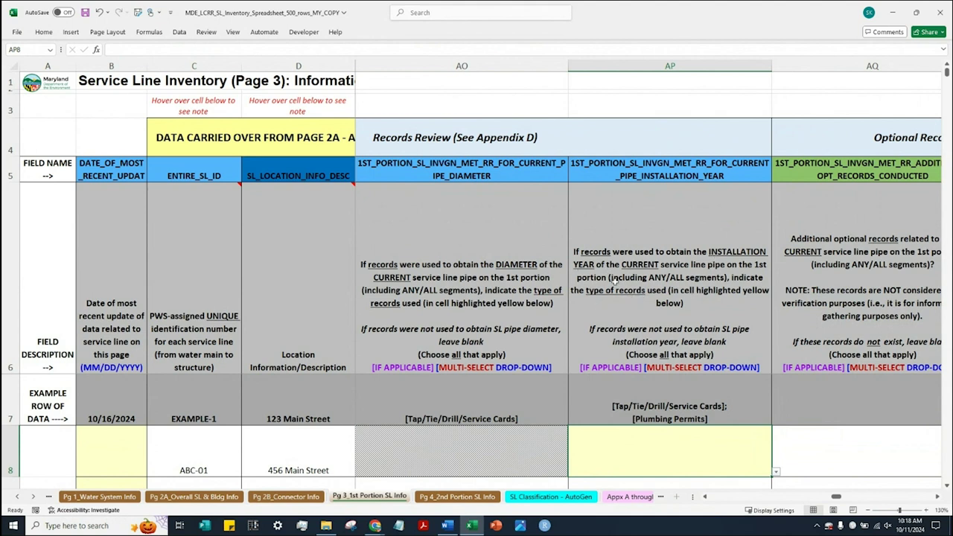
pyautogui.click(705, 497)
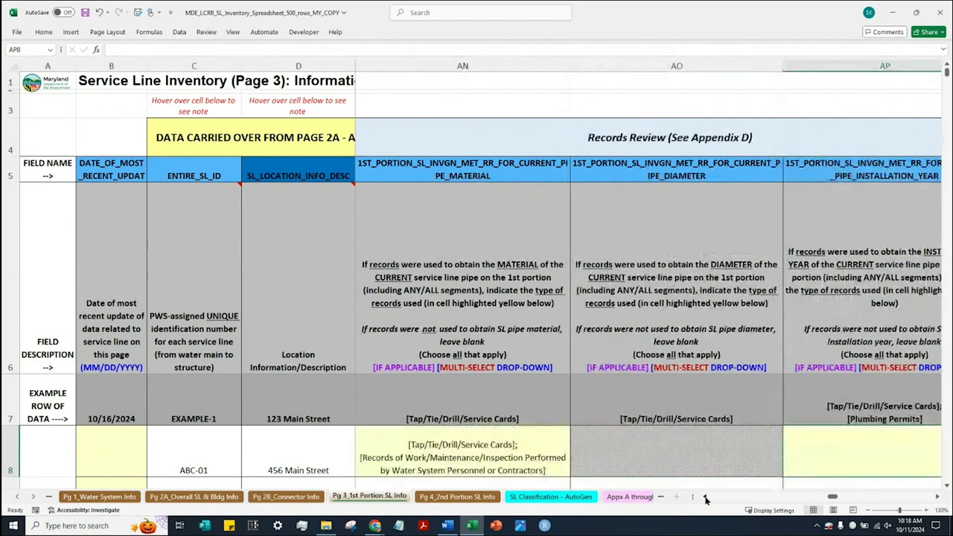
pyautogui.click(704, 497)
pyautogui.click(705, 497)
pyautogui.click(705, 497)
pyautogui.click(704, 497)
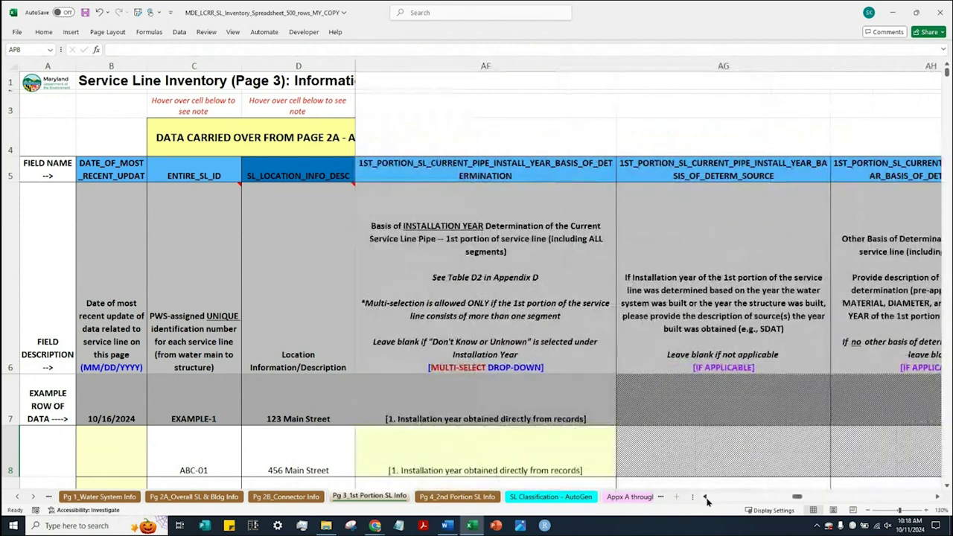
pyautogui.click(705, 497)
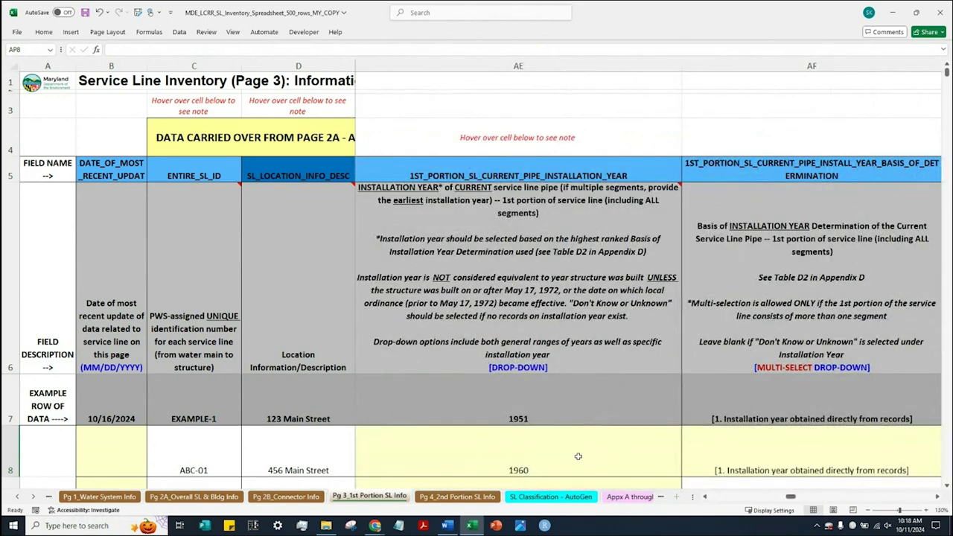
# In the installation year records review cell AP8, select Tap/Tie/Drill/Service Cards as the type of records used.
pyautogui.click(843, 463)
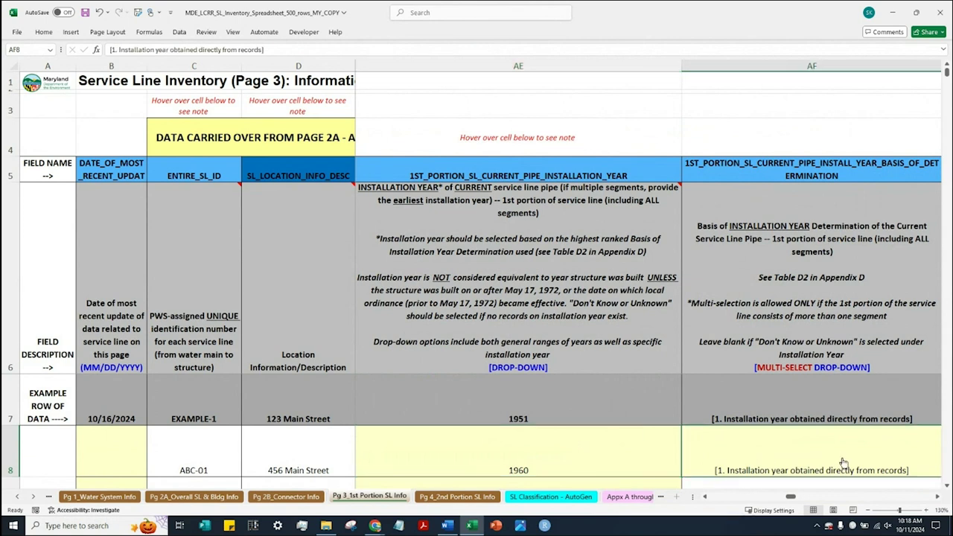
pyautogui.moveTo(938, 499); pyautogui.dragTo(938, 499)
pyautogui.click(938, 499)
pyautogui.click(938, 499)
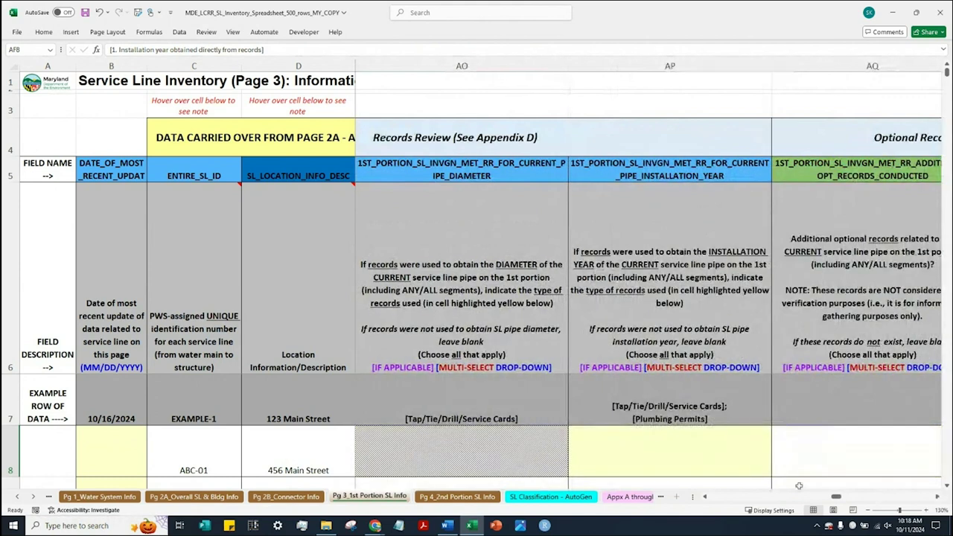
pyautogui.click(746, 464)
pyautogui.click(775, 471)
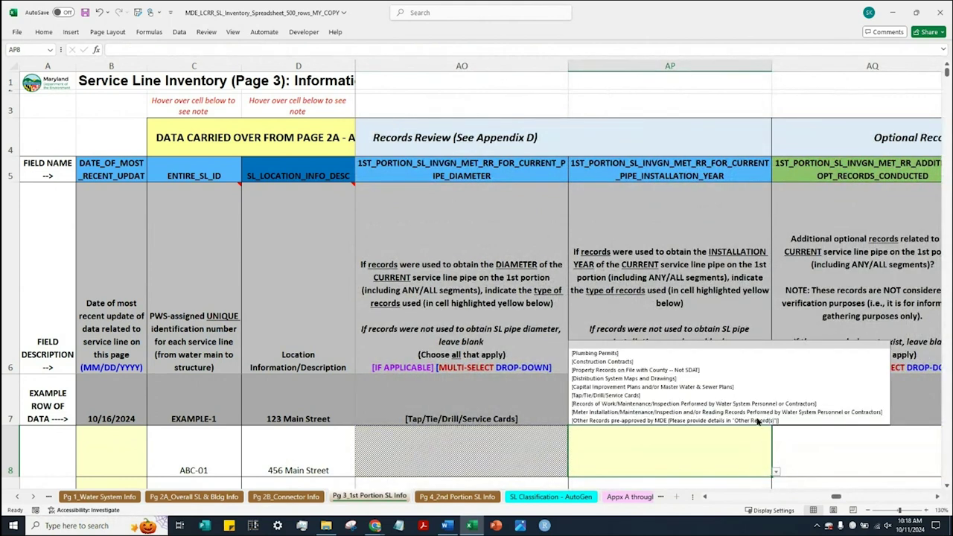
pyautogui.click(740, 395)
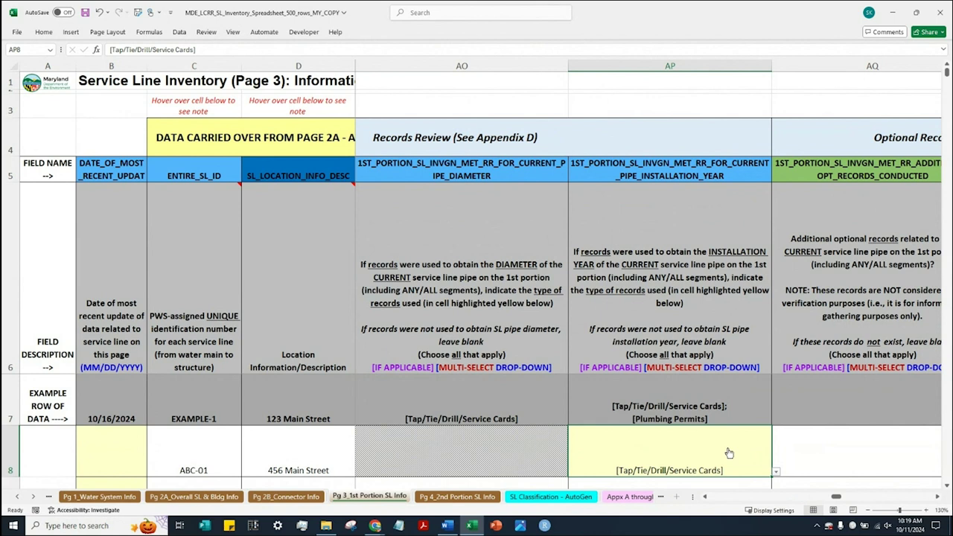
# In the Field Investigation Methods section, set the visual inspection locations in AX8 to ONLY 1 location visually inspected (WITH excavation).
pyautogui.click(938, 499)
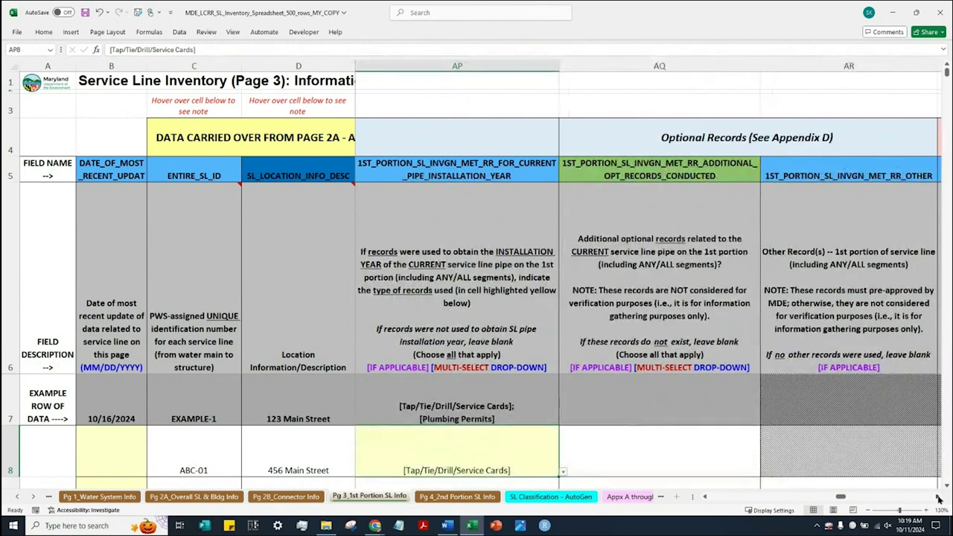
pyautogui.click(937, 499)
pyautogui.click(938, 500)
pyautogui.click(938, 499)
pyautogui.click(938, 499)
pyautogui.click(938, 500)
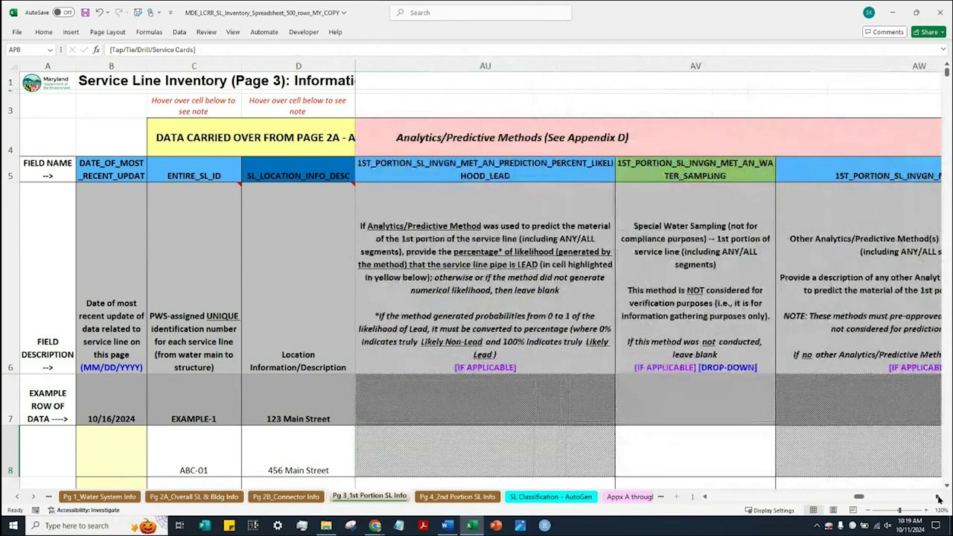
pyautogui.click(938, 499)
pyautogui.click(938, 499)
pyautogui.click(938, 500)
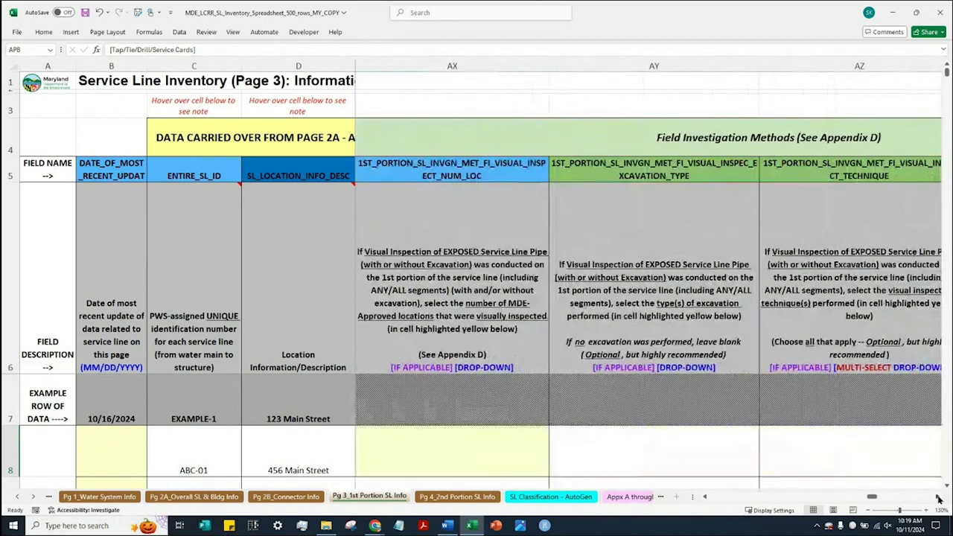
pyautogui.click(704, 499)
pyautogui.click(938, 497)
pyautogui.click(434, 66)
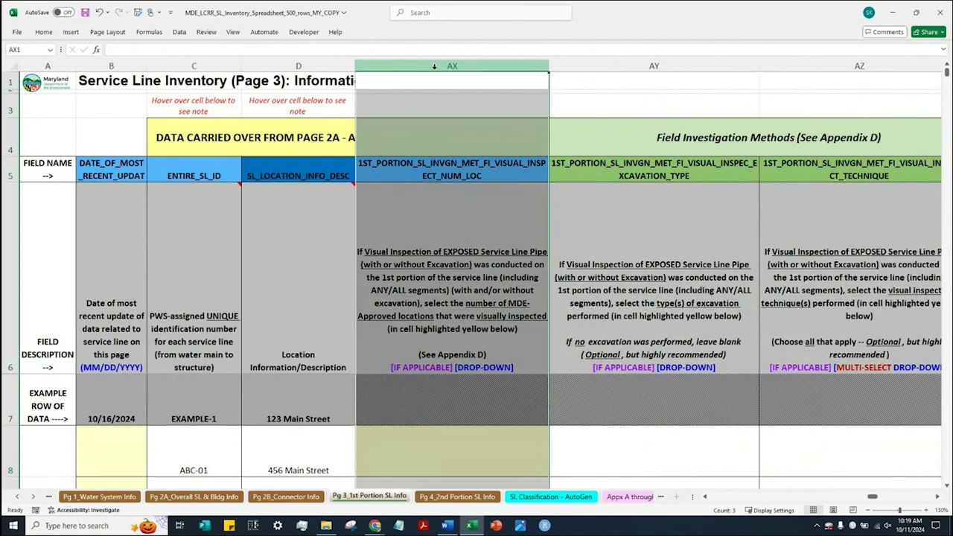
pyautogui.click(502, 359)
pyautogui.click(491, 430)
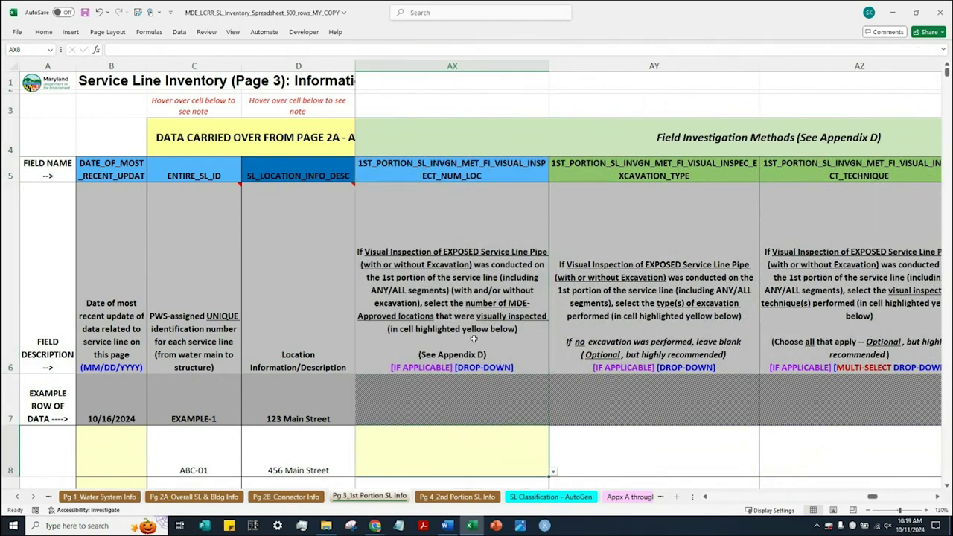
pyautogui.click(474, 339)
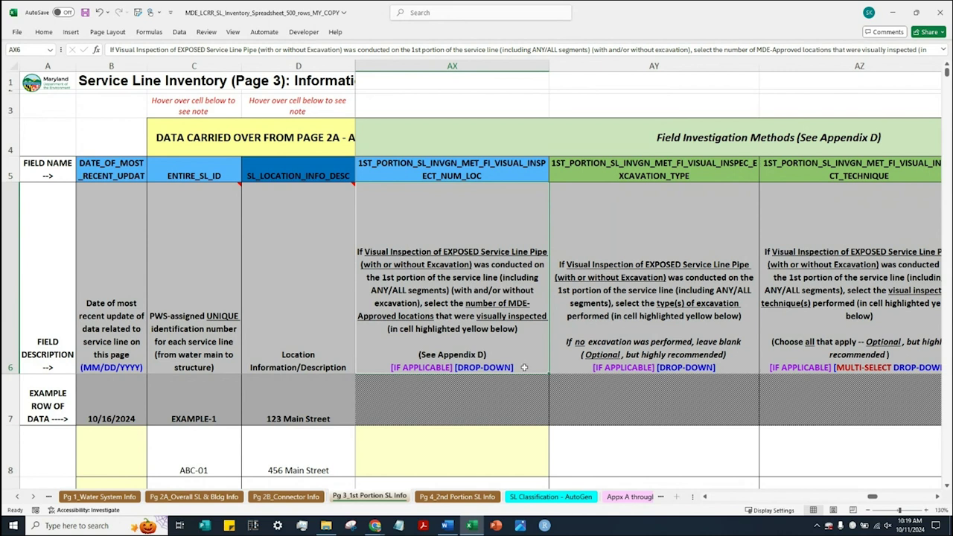
pyautogui.click(530, 446)
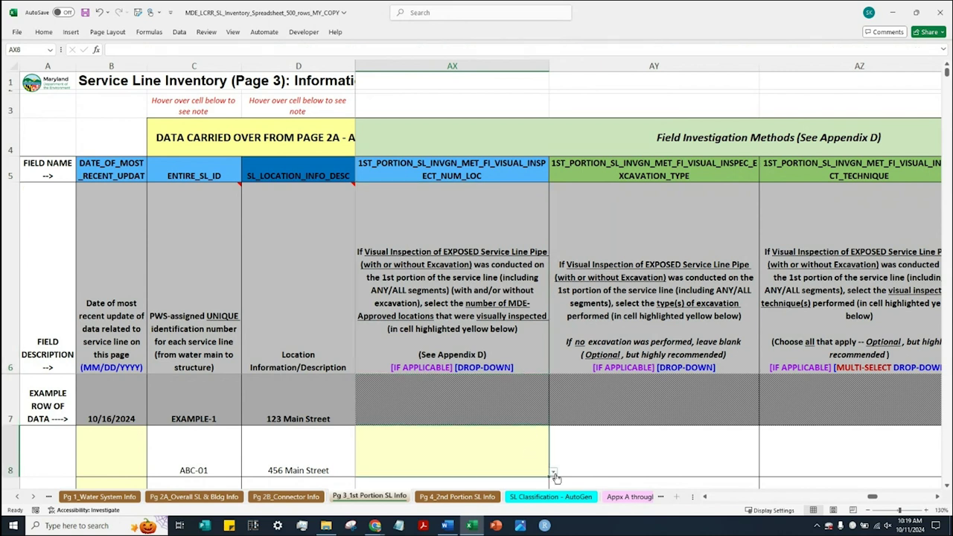
pyautogui.click(553, 473)
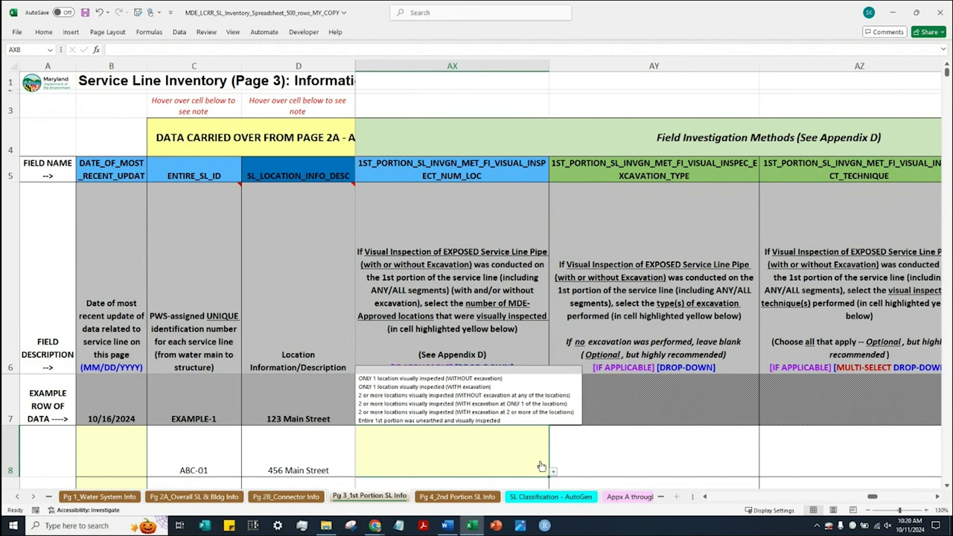
pyautogui.click(501, 387)
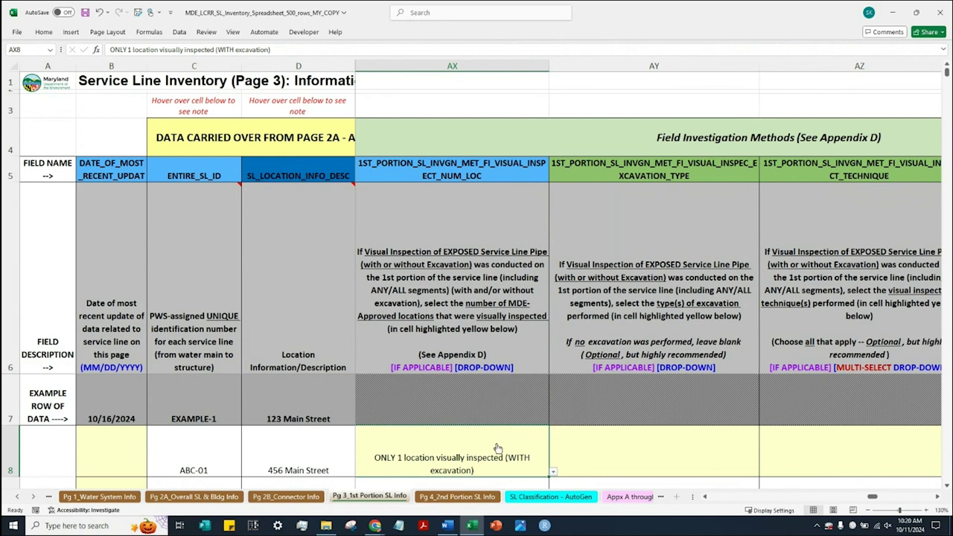
pyautogui.click(552, 477)
pyautogui.click(553, 477)
# Read the excavation type field description in AY6 and look at its entry cell AY8.
pyautogui.moveTo(625, 456)
pyautogui.mouseDown()
pyautogui.moveTo(778, 456)
pyautogui.moveTo(617, 455)
pyautogui.moveTo(785, 448)
pyautogui.moveTo(581, 443)
pyautogui.mouseUp()
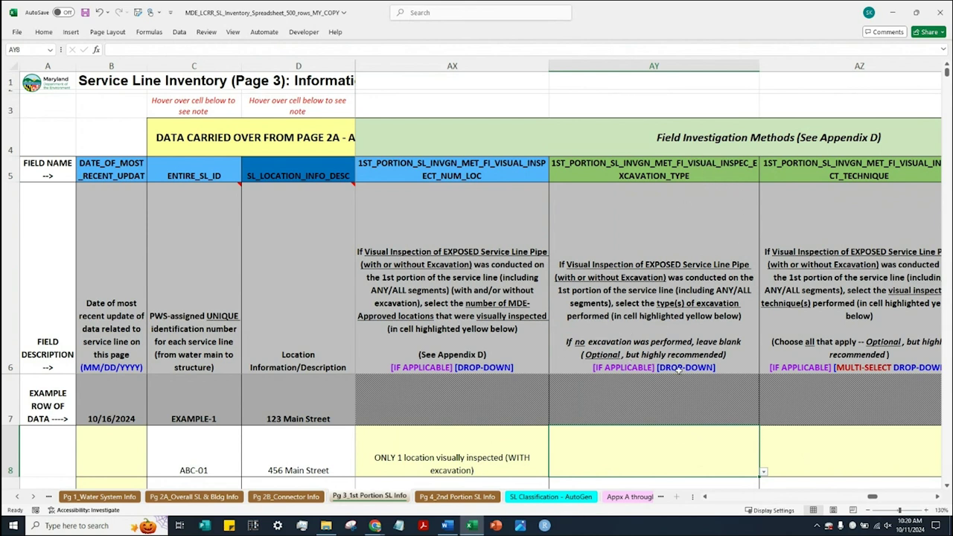
pyautogui.click(10, 297)
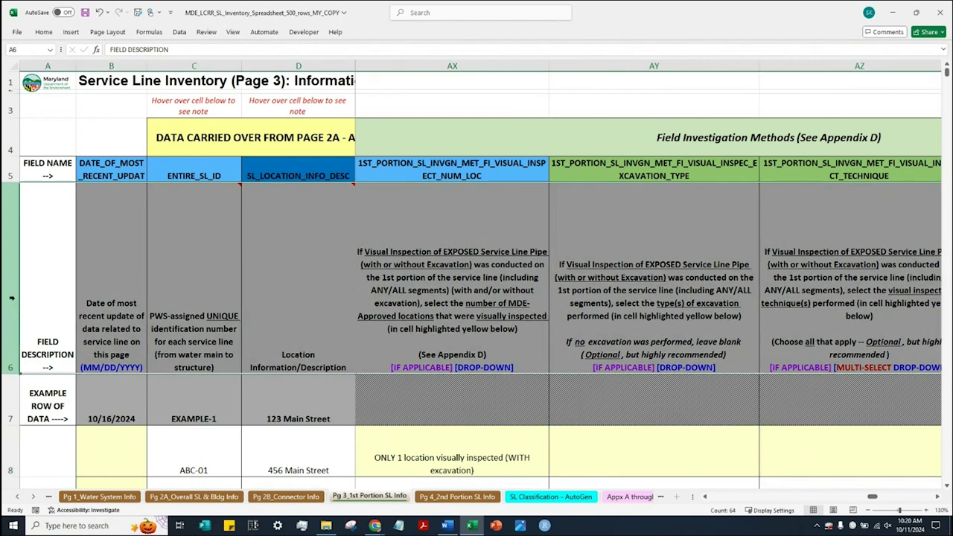
pyautogui.click(572, 359)
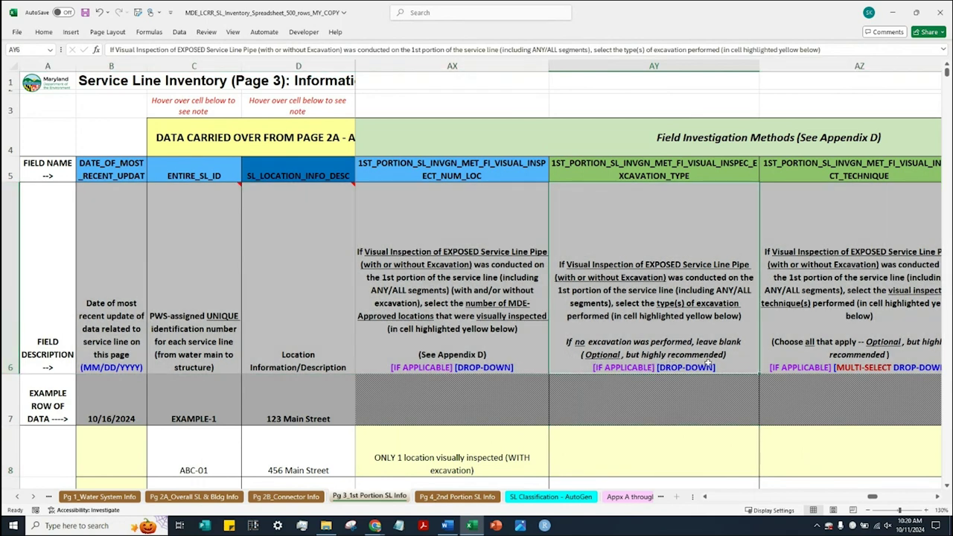
pyautogui.click(644, 455)
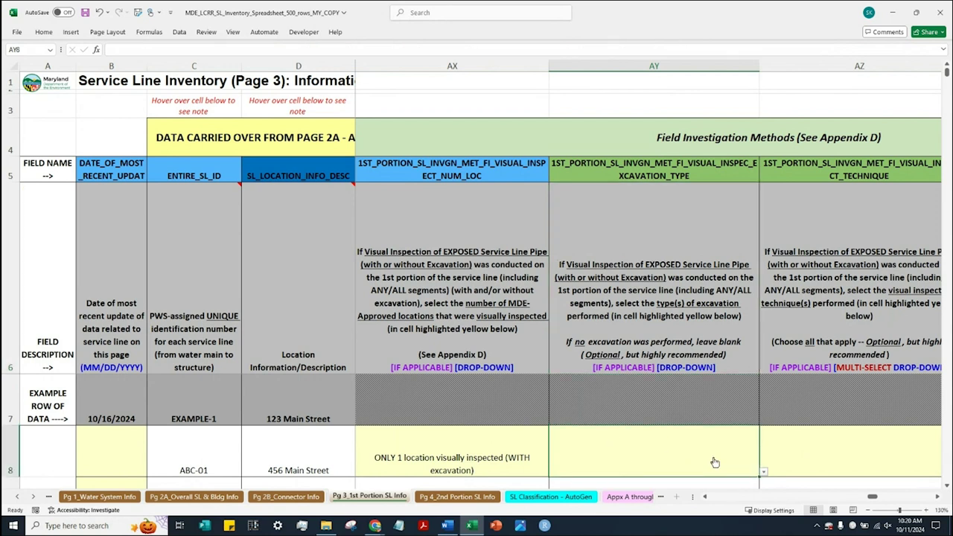
pyautogui.click(647, 361)
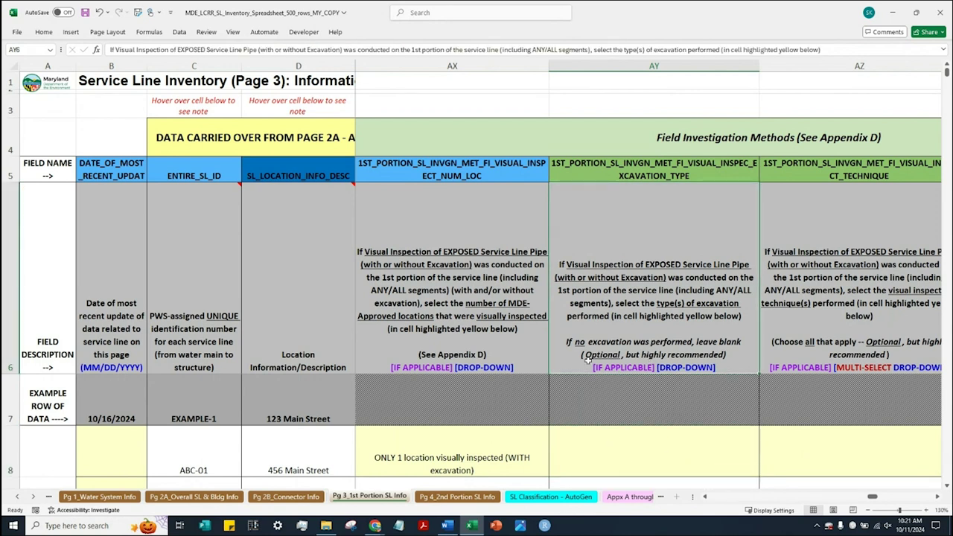
pyautogui.click(671, 470)
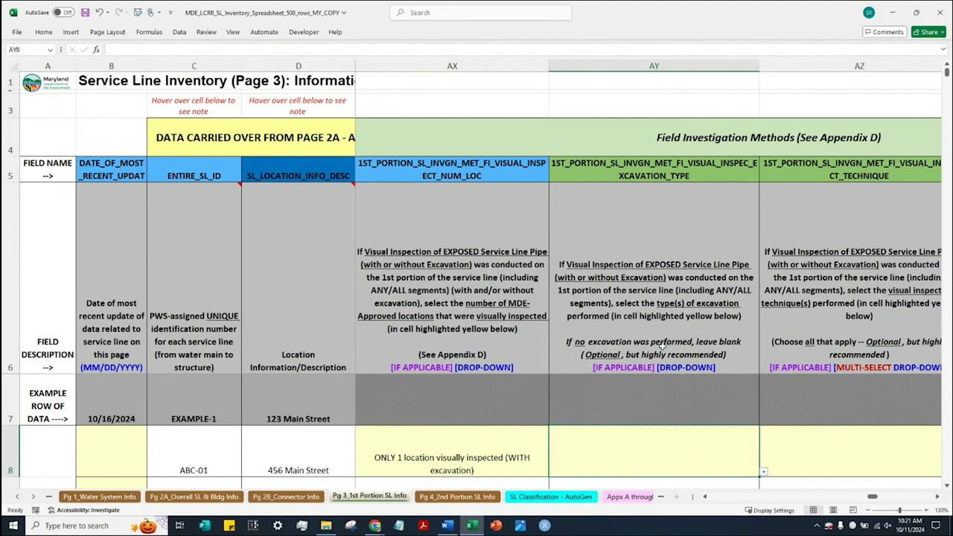
# Compare the header colours of columns AX, AY and AZ with the color-coded legend on the Introduction sheet.
pyautogui.click(710, 174)
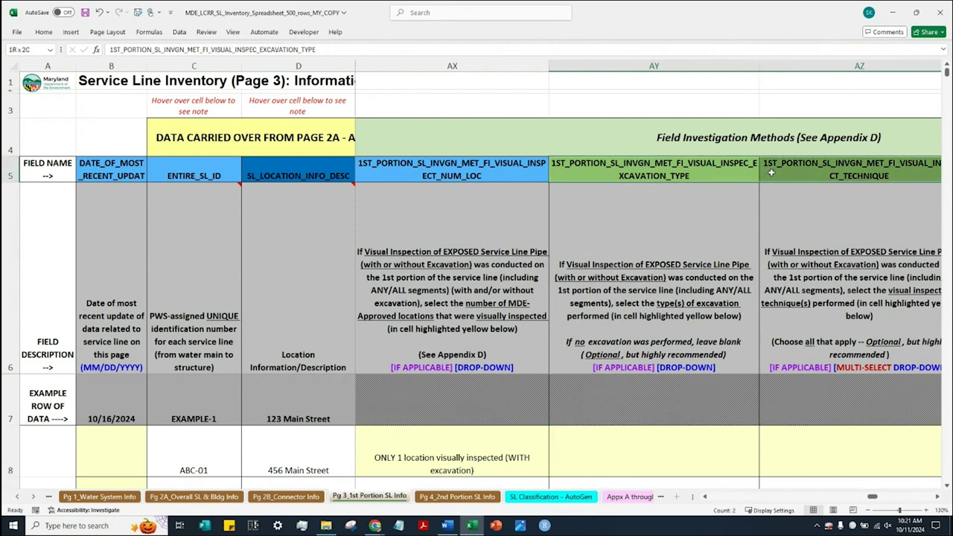
pyautogui.moveTo(792, 166); pyautogui.dragTo(580, 169)
pyautogui.click(595, 170)
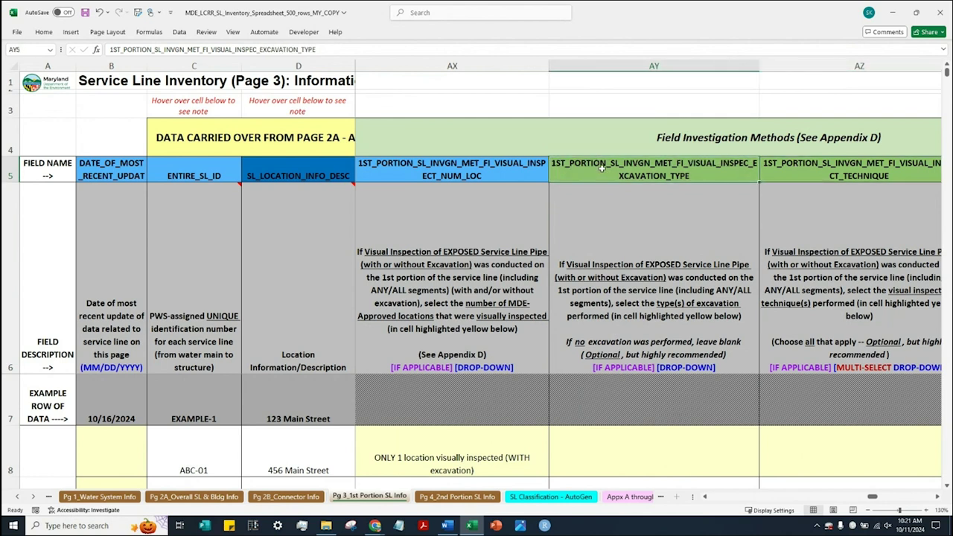
pyautogui.click(454, 66)
pyautogui.click(501, 170)
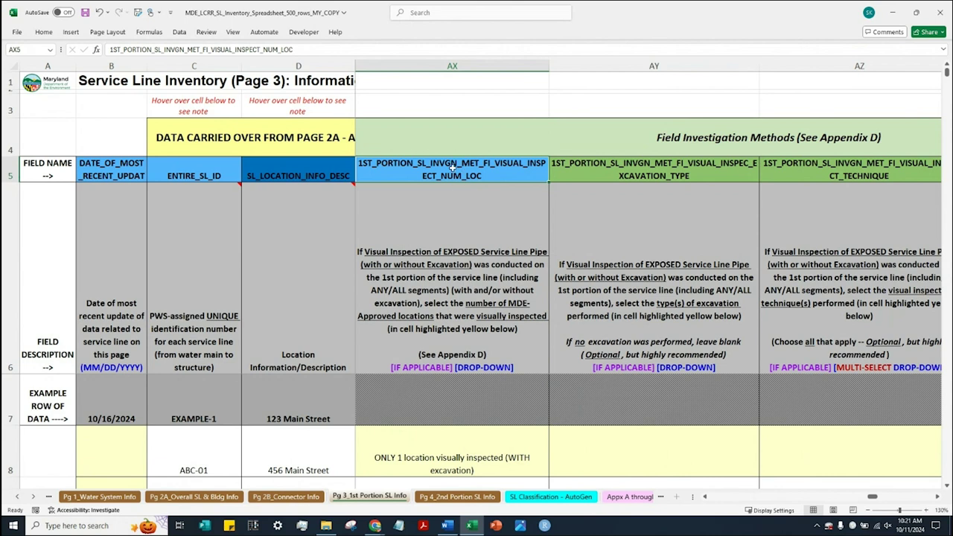
pyautogui.click(17, 498)
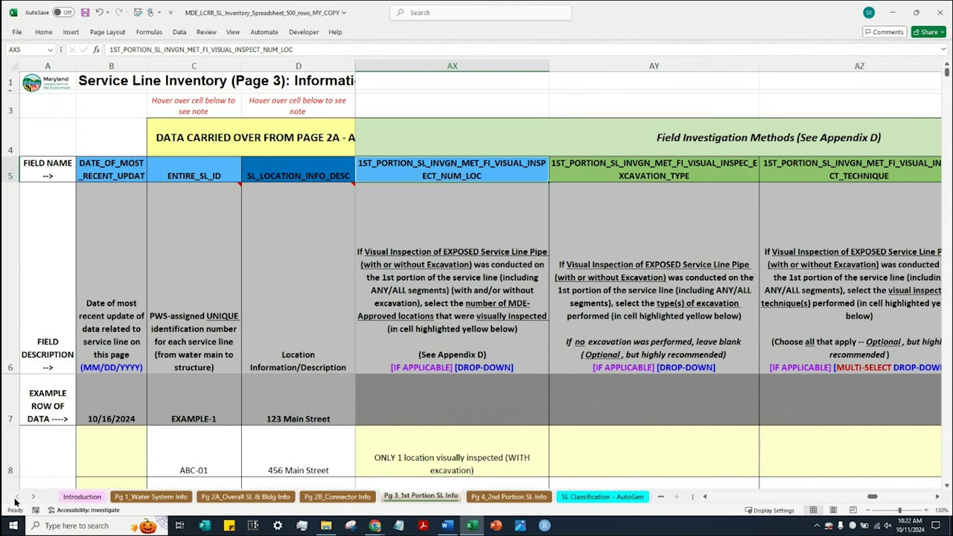
pyautogui.click(78, 499)
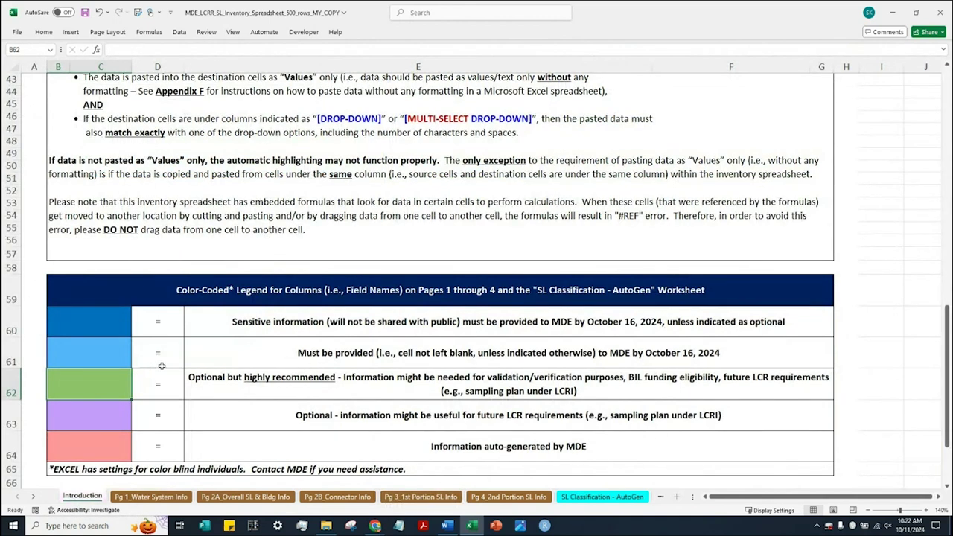
pyautogui.click(104, 349)
pyautogui.click(343, 355)
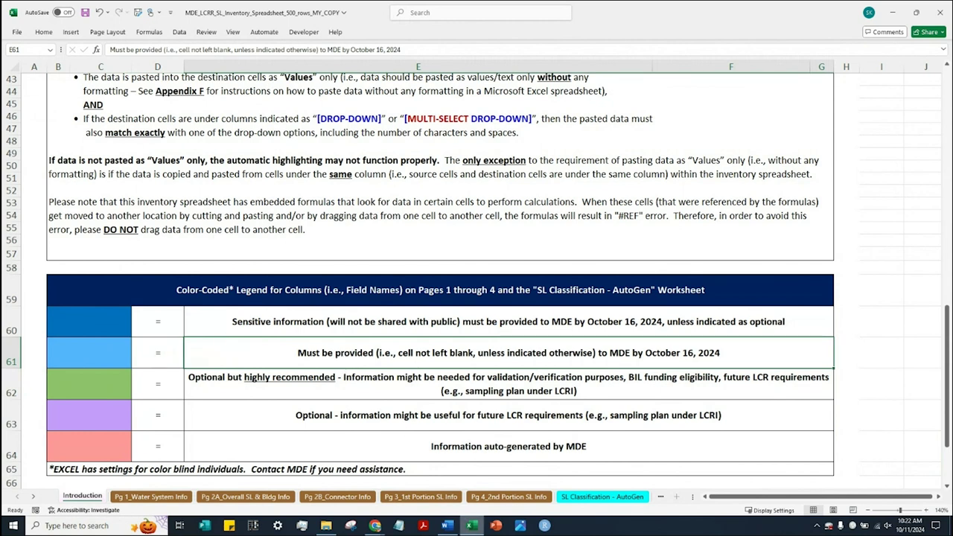
# Return to the Pg 3_1st Portion SL Info sheet and set the excavation type in AY8 to Mechanical Excavation.
pyautogui.click(444, 497)
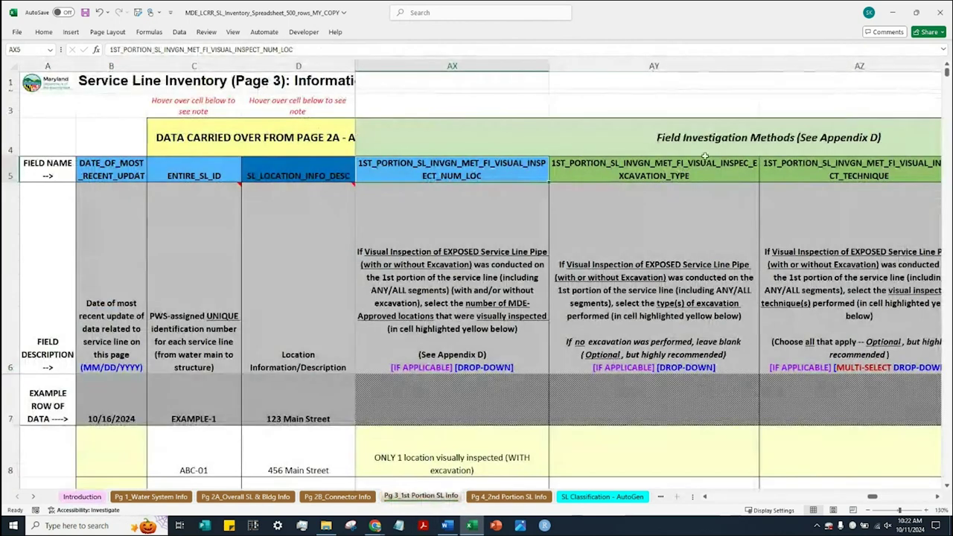
pyautogui.click(681, 65)
pyautogui.click(700, 251)
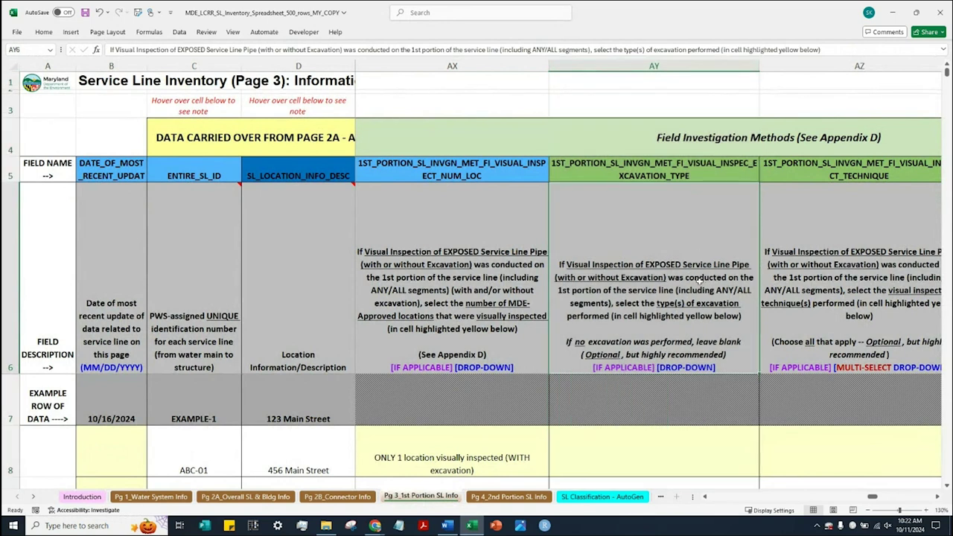
pyautogui.click(698, 174)
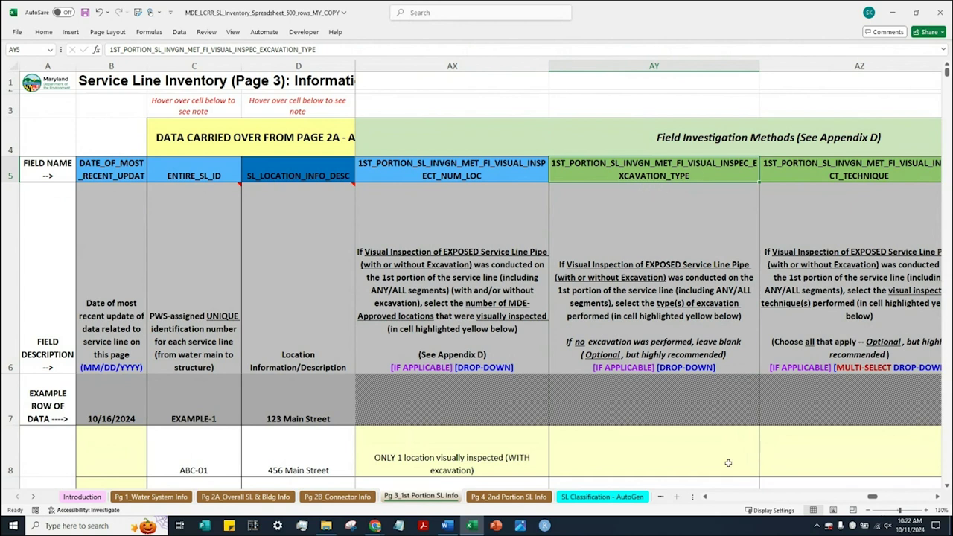
pyautogui.click(632, 453)
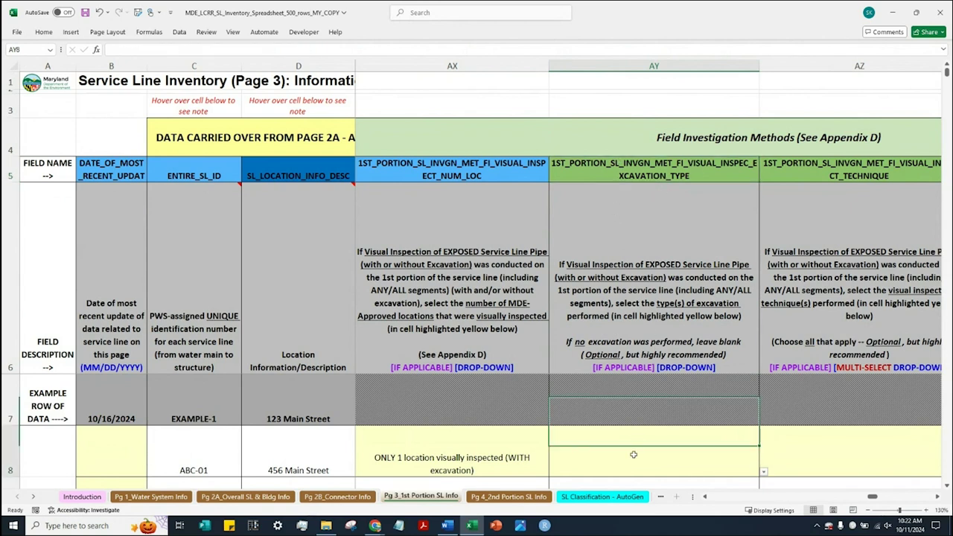
pyautogui.click(841, 459)
pyautogui.click(665, 462)
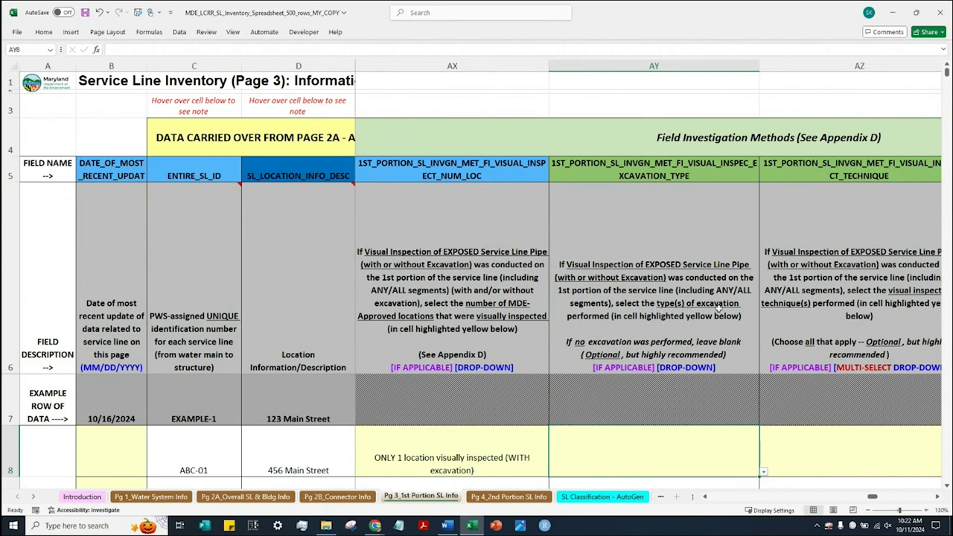
pyautogui.click(763, 472)
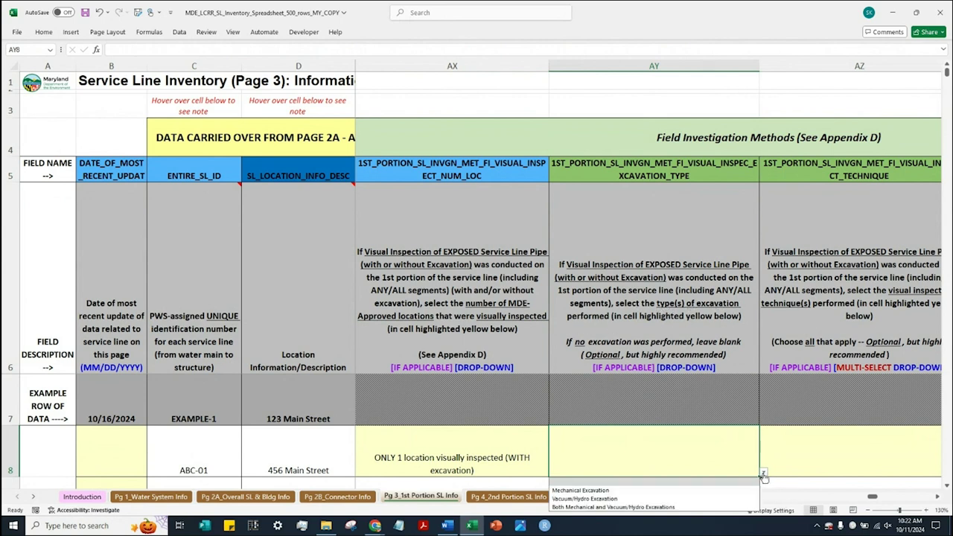
pyautogui.click(742, 492)
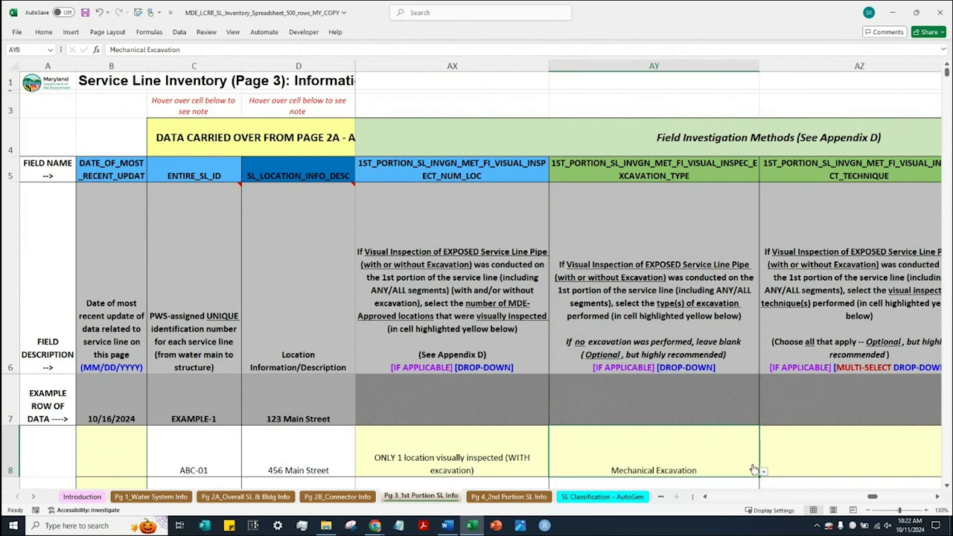
# In AZ8, select In-Person at the Location(s) as the visual inspection technique.
pyautogui.click(938, 497)
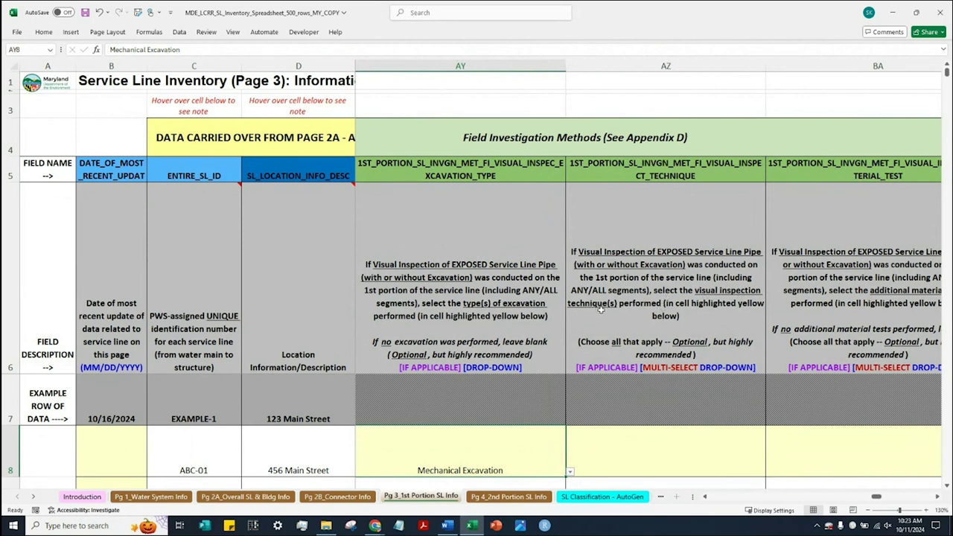
pyautogui.click(735, 463)
pyautogui.click(771, 472)
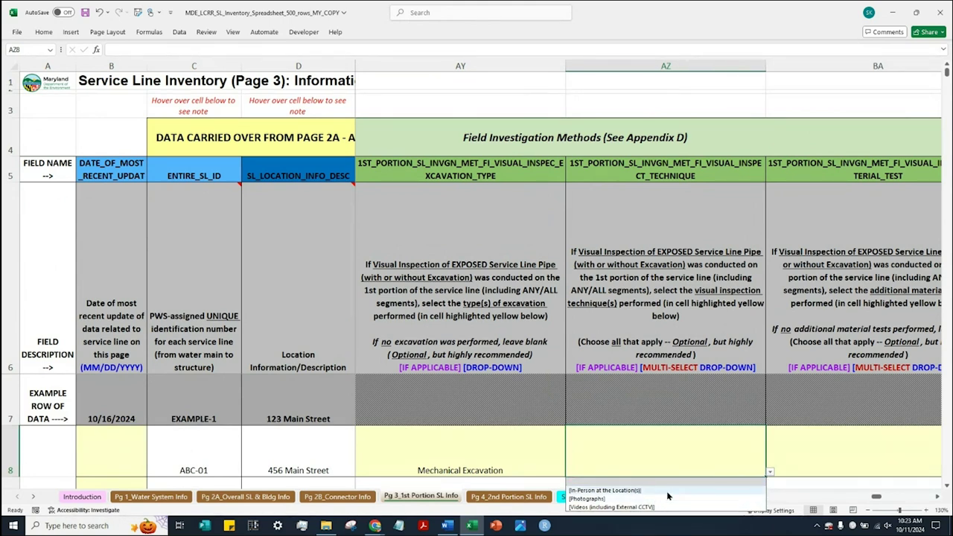
pyautogui.click(641, 490)
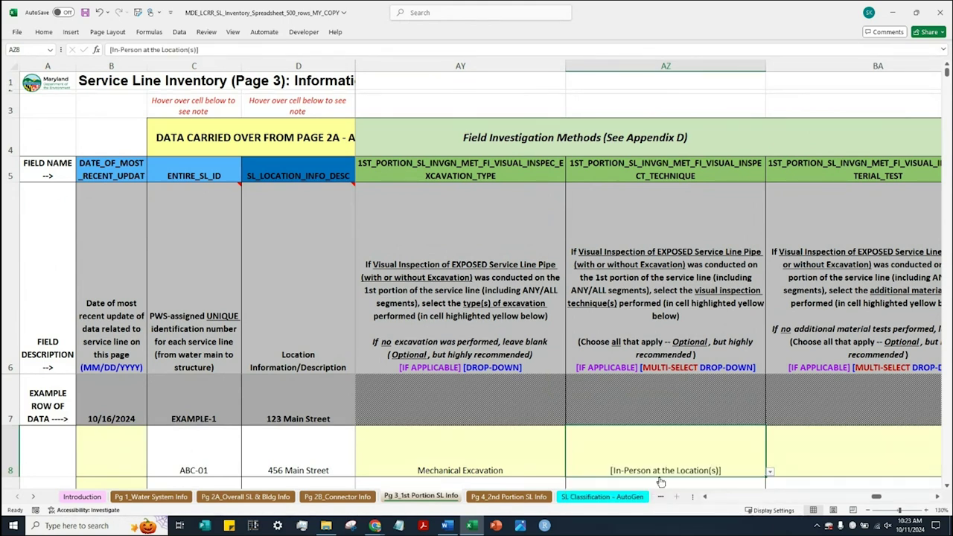
# Add Photographs and Videos (including External CCTV) to the visual inspection techniques in AZ8.
pyautogui.click(771, 474)
pyautogui.click(728, 500)
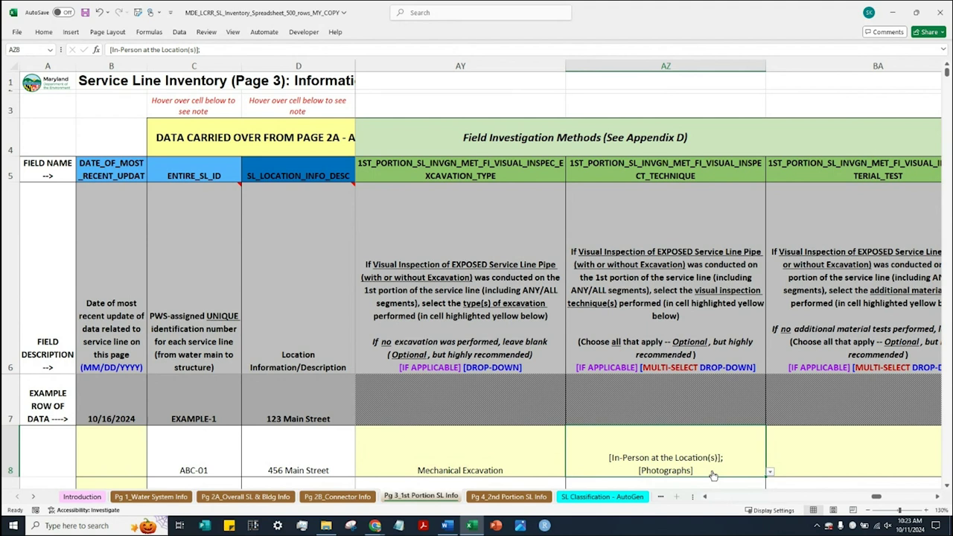
pyautogui.click(771, 477)
pyautogui.click(747, 507)
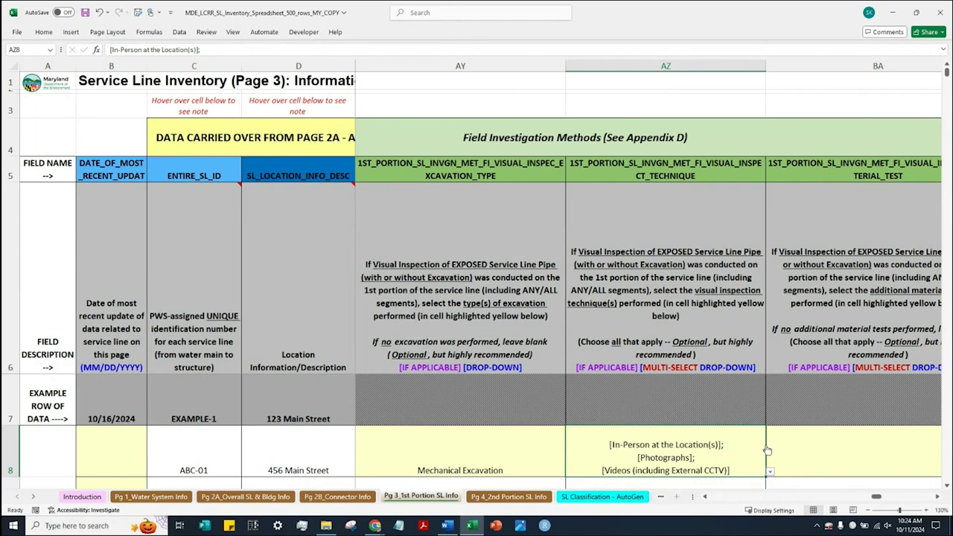
# Try entering the Scratch, Magnet, Lead surface Swab and Electrical Conductivity (Eddy Current) tests as additional material tests in BA8.
pyautogui.click(937, 497)
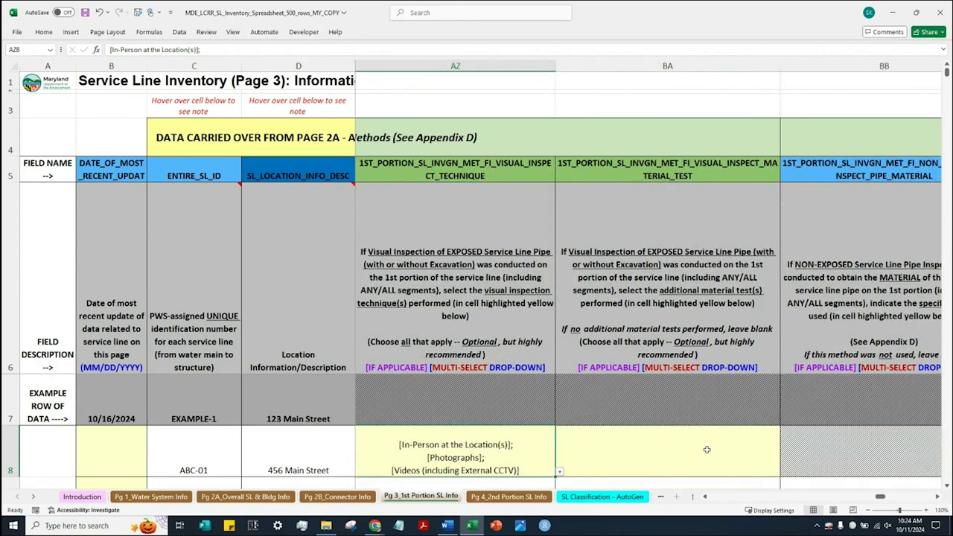
pyautogui.click(706, 450)
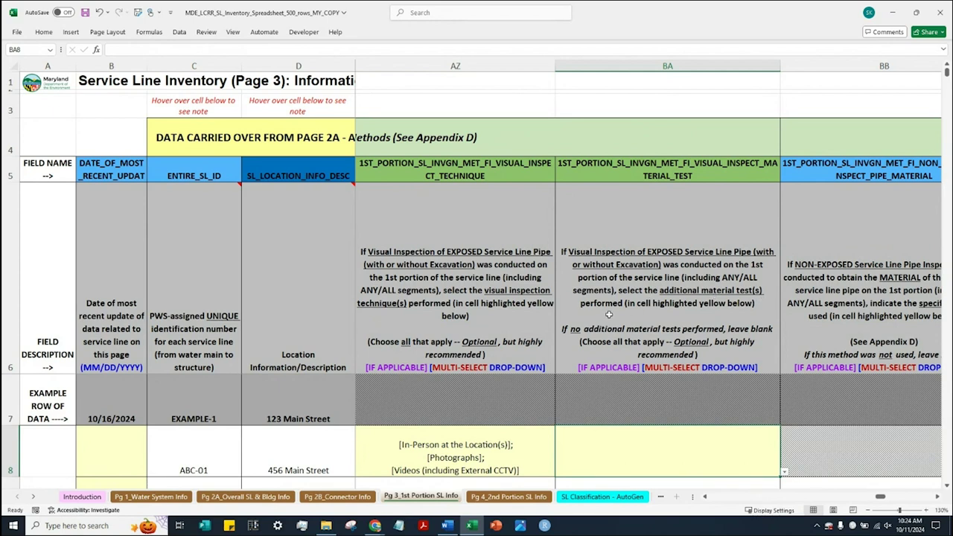
pyautogui.click(784, 472)
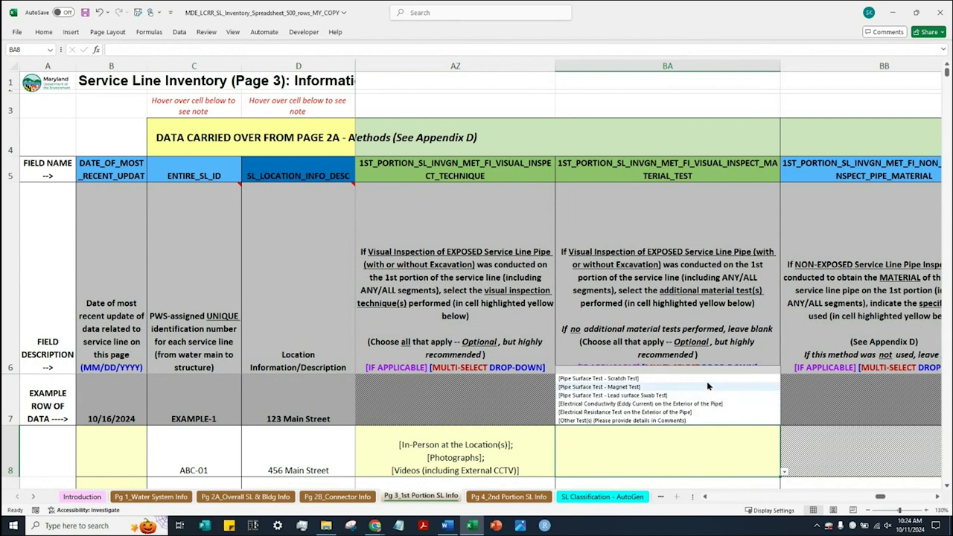
pyautogui.click(707, 379)
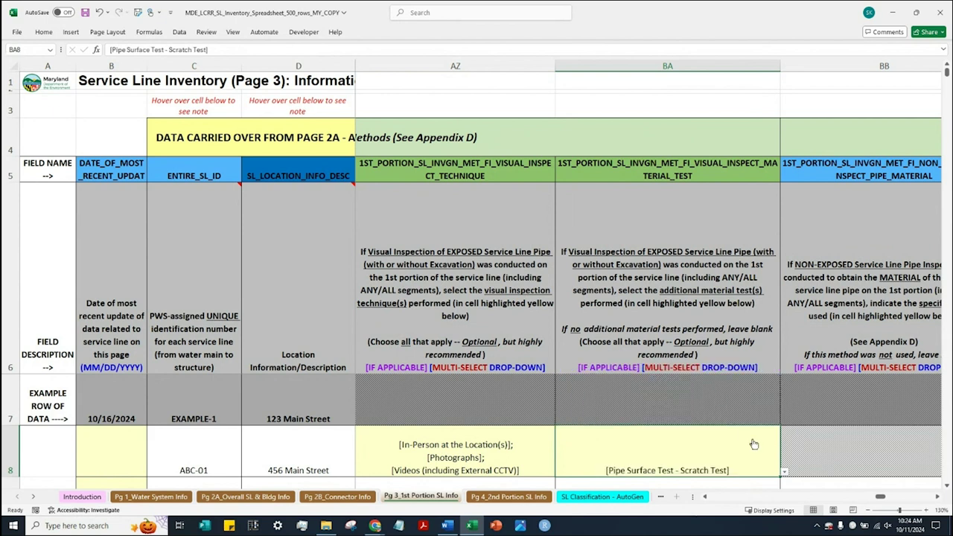
pyautogui.click(783, 472)
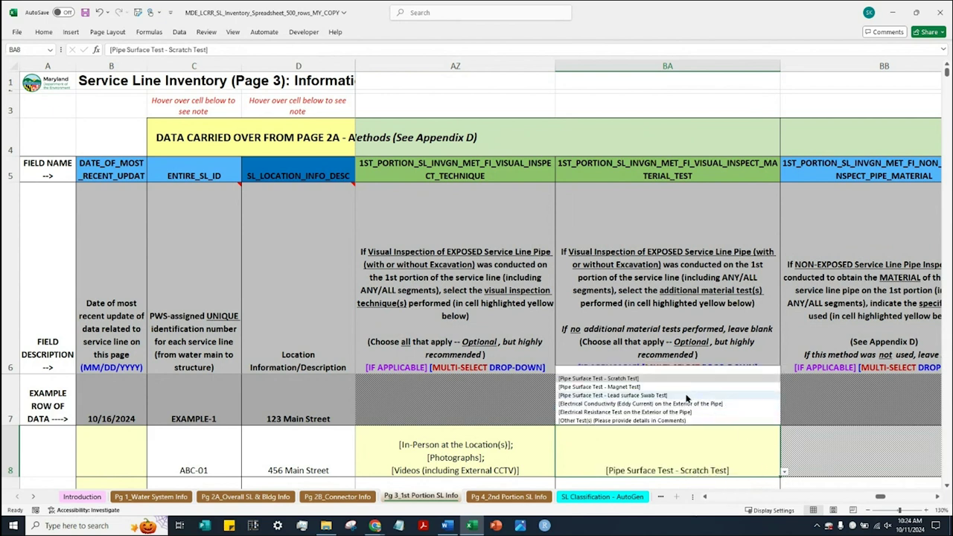
pyautogui.click(714, 393)
pyautogui.click(783, 472)
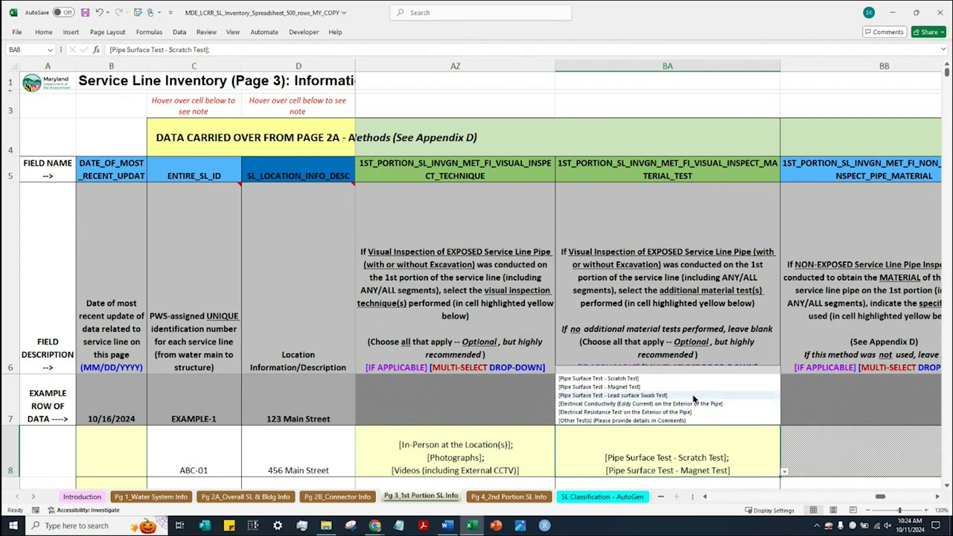
pyautogui.click(707, 406)
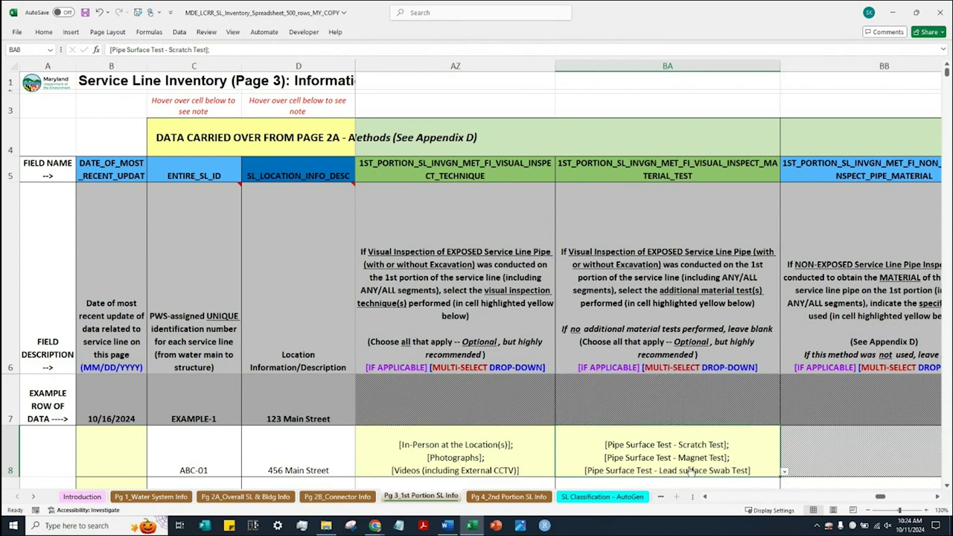
pyautogui.click(783, 474)
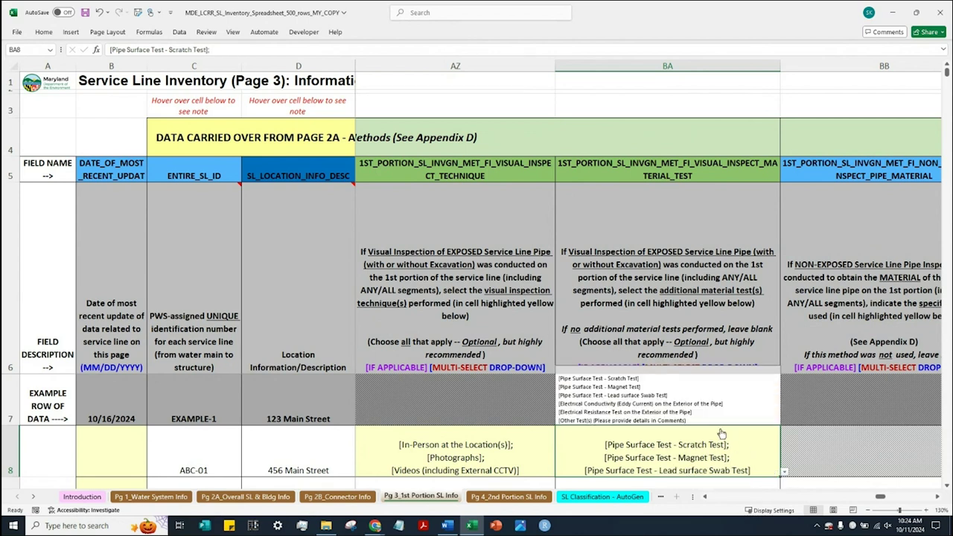
pyautogui.click(707, 405)
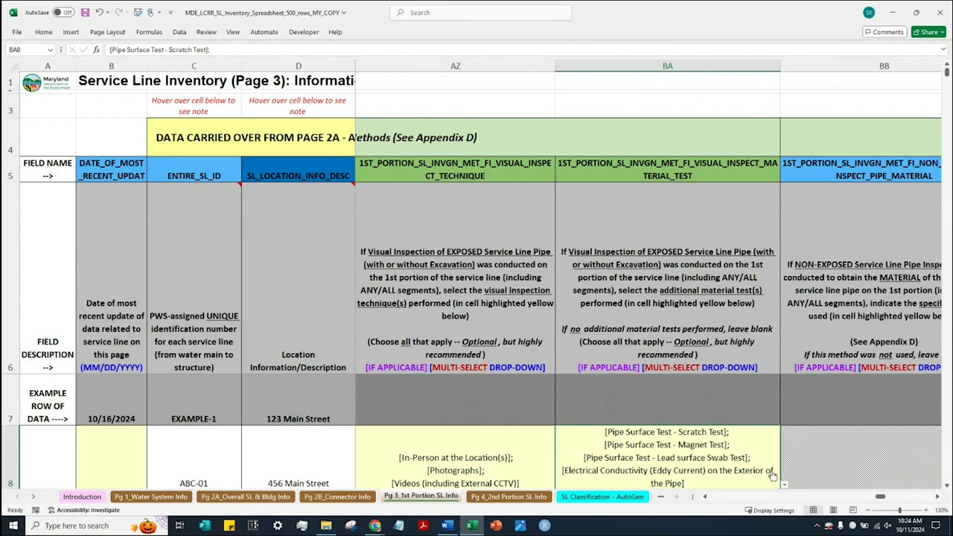
# Add Electrical Resistance Test on the Exterior of the Pipe to BA8, and clear all material tests from the cell.
pyautogui.click(945, 485)
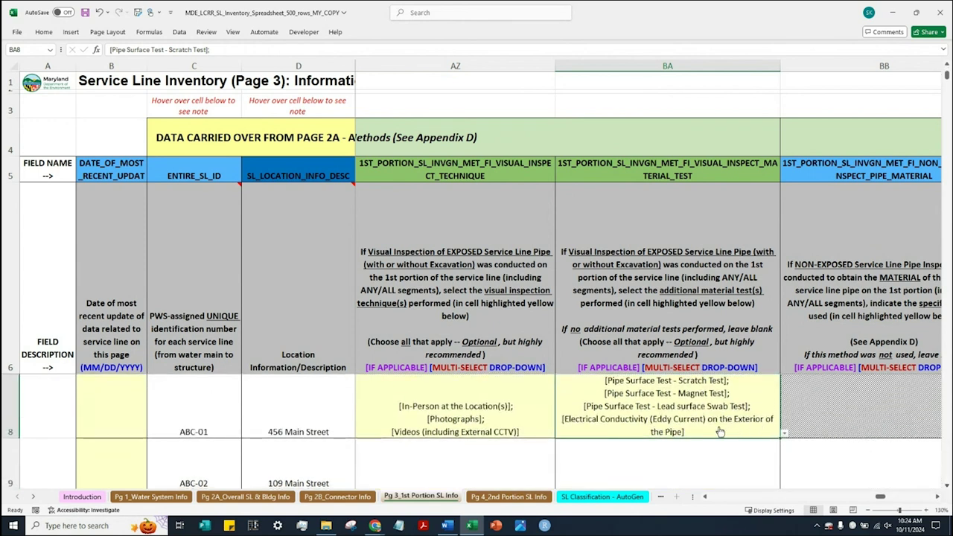
pyautogui.click(782, 433)
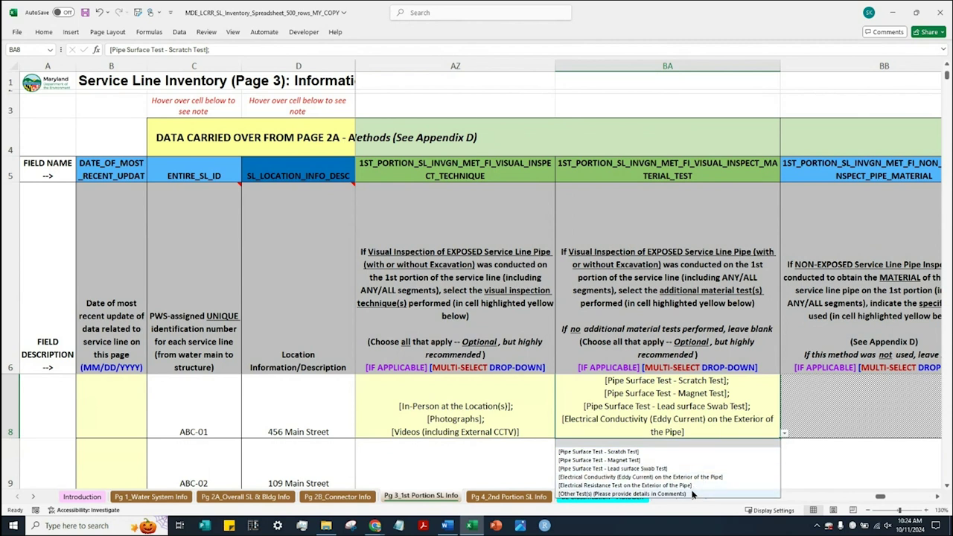
pyautogui.click(670, 485)
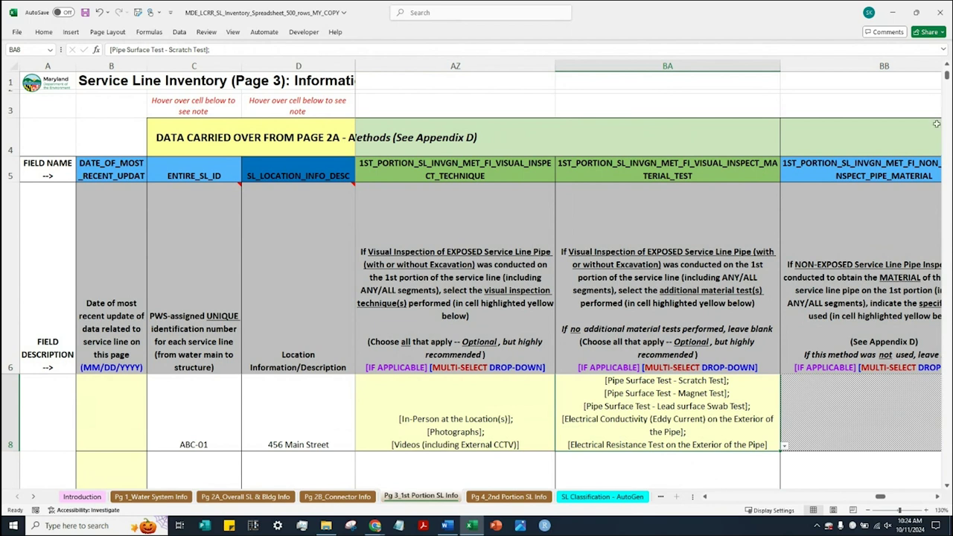
pyautogui.click(947, 67)
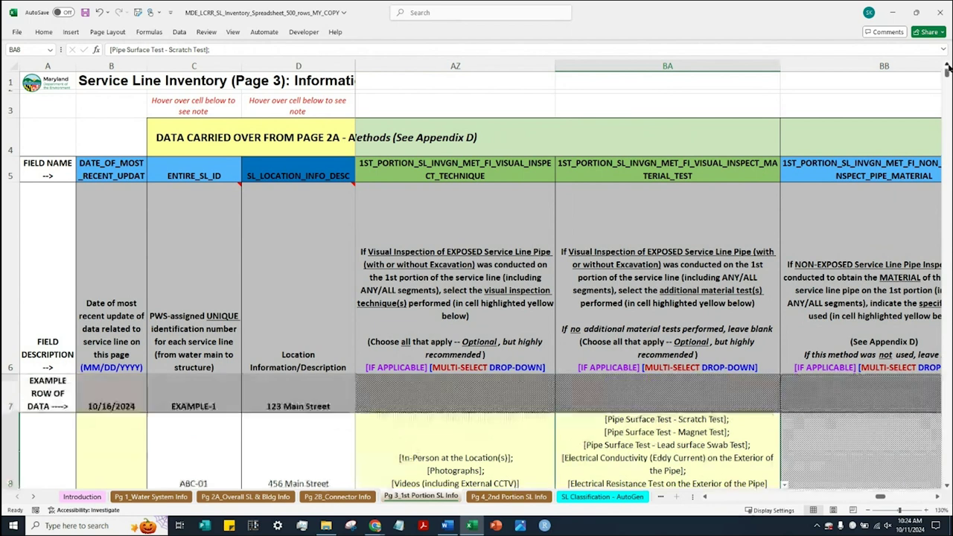
pyautogui.click(945, 485)
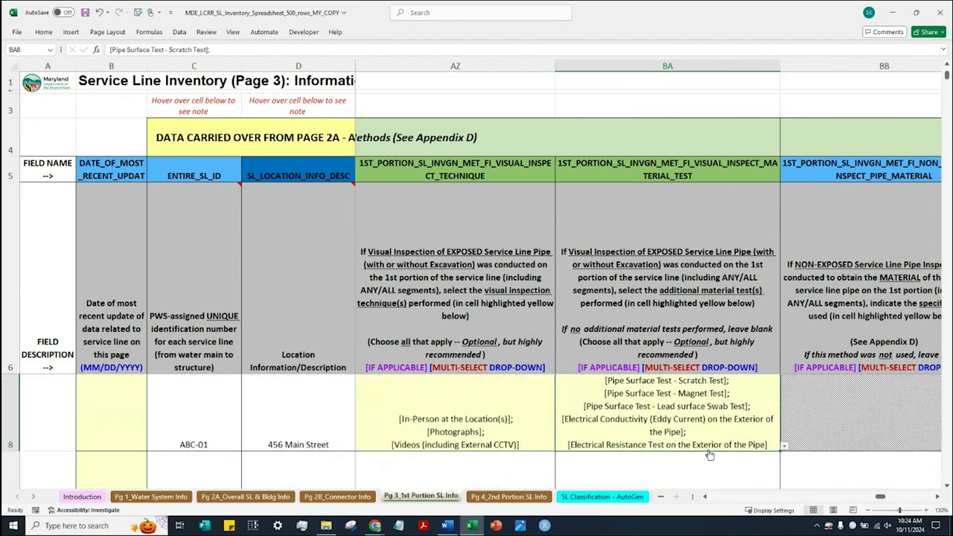
pyautogui.click(784, 449)
pyautogui.click(750, 454)
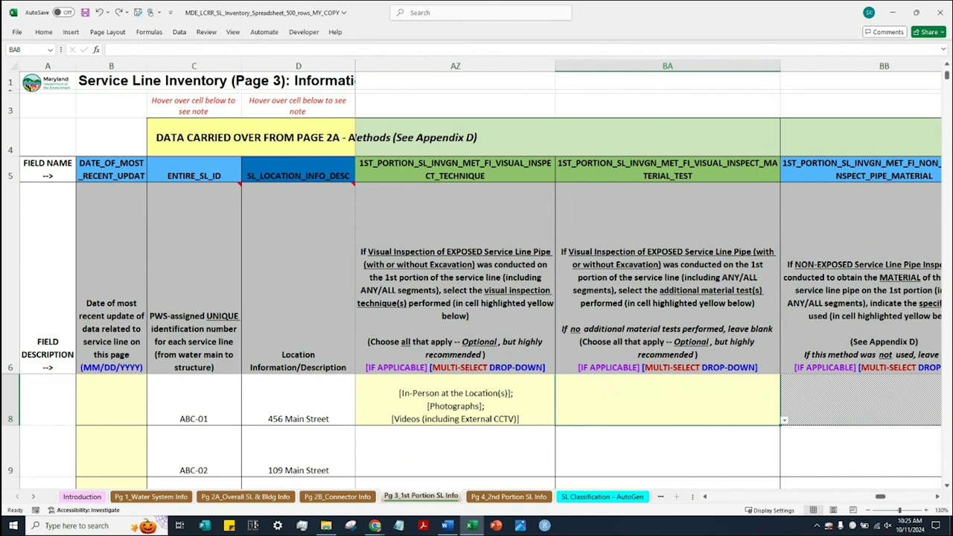
# Review the remaining row 8 fields from non-exposed pipe inspection methods through the 1st portion comments column.
pyautogui.click(938, 499)
pyautogui.click(938, 498)
pyautogui.click(939, 499)
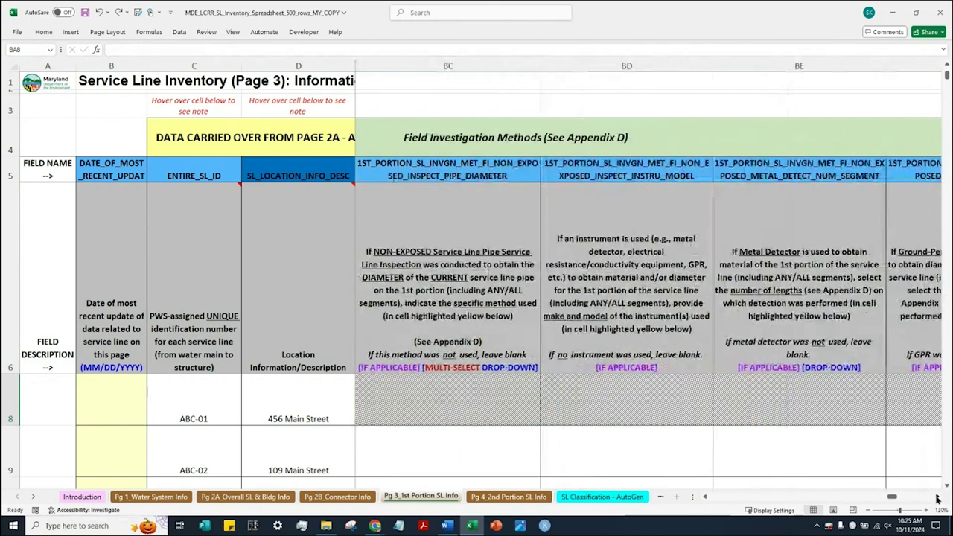
pyautogui.click(938, 498)
pyautogui.click(939, 499)
pyautogui.click(939, 499)
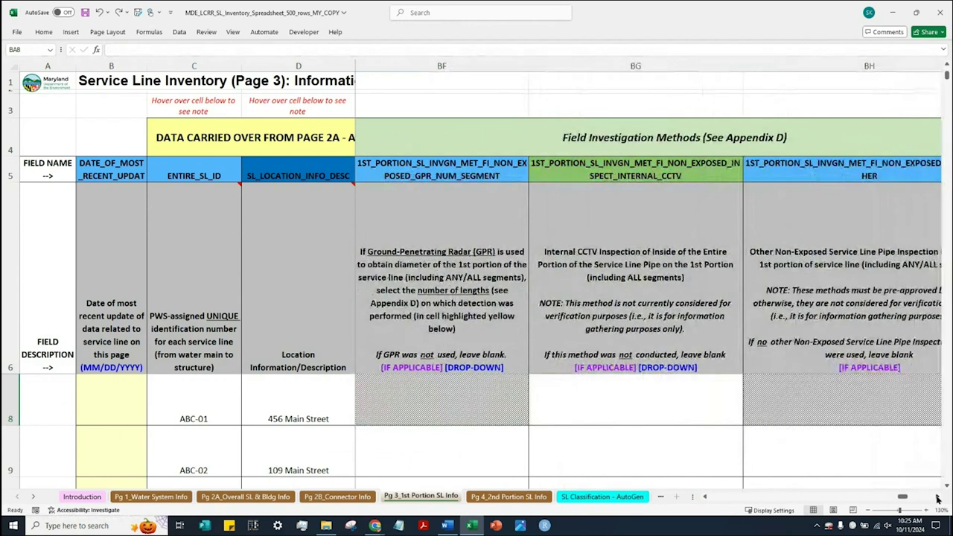
pyautogui.click(938, 498)
pyautogui.click(938, 498)
pyautogui.click(938, 499)
pyautogui.click(938, 499)
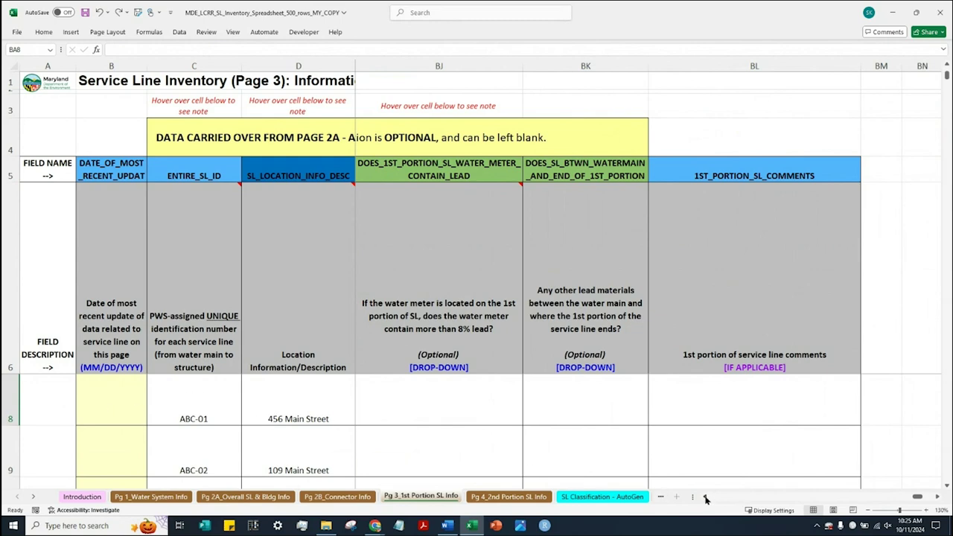
# Return to the start of row 8 and enter 10/16/2024 as the date of most recent update in B8.
pyautogui.hscroll(-9, 706, 499)
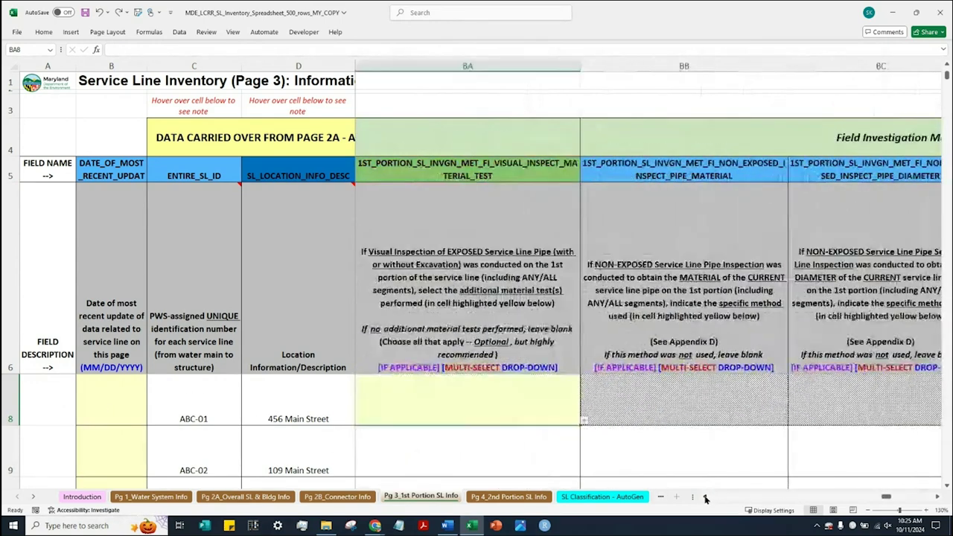
pyautogui.hscroll(-10, 706, 498)
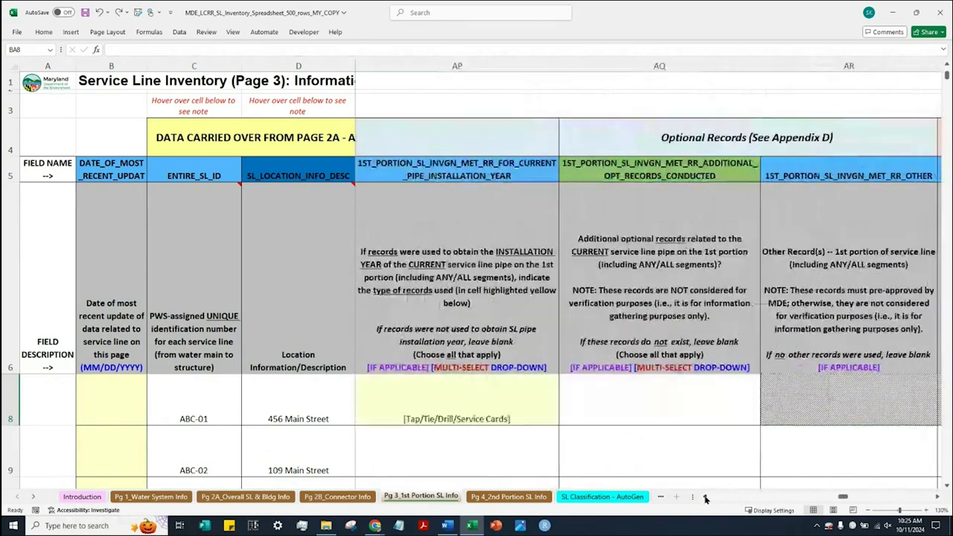
pyautogui.hscroll(-10, 706, 498)
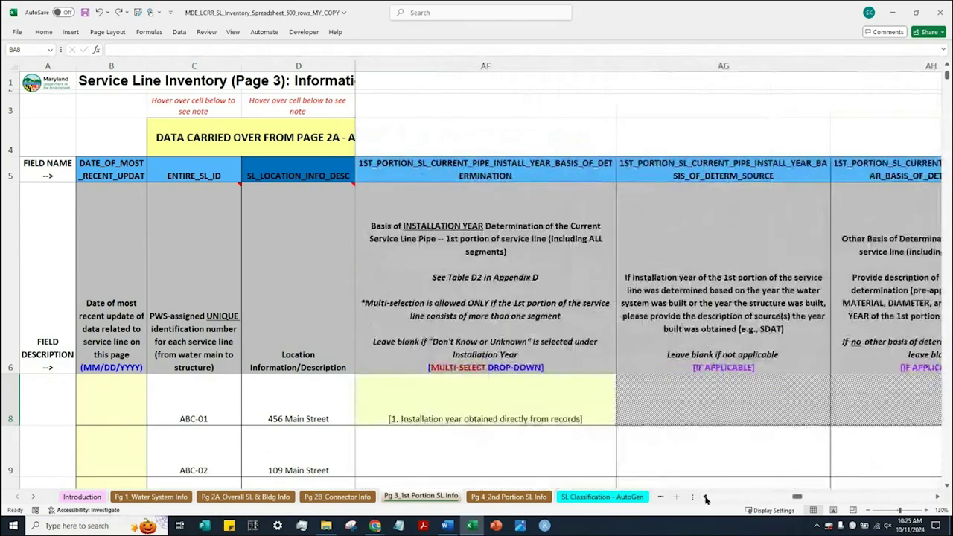
pyautogui.hscroll(-3, 705, 499)
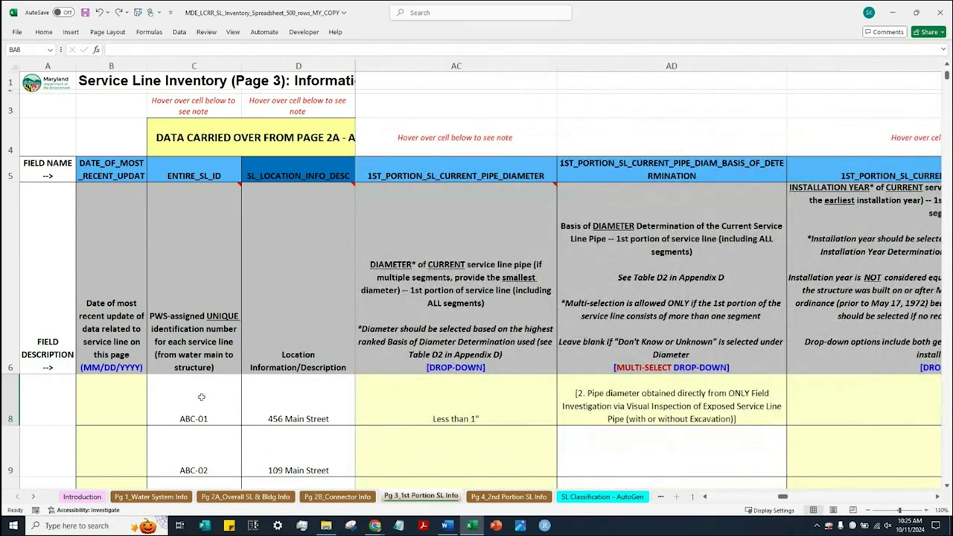
pyautogui.click(704, 497)
pyautogui.click(704, 498)
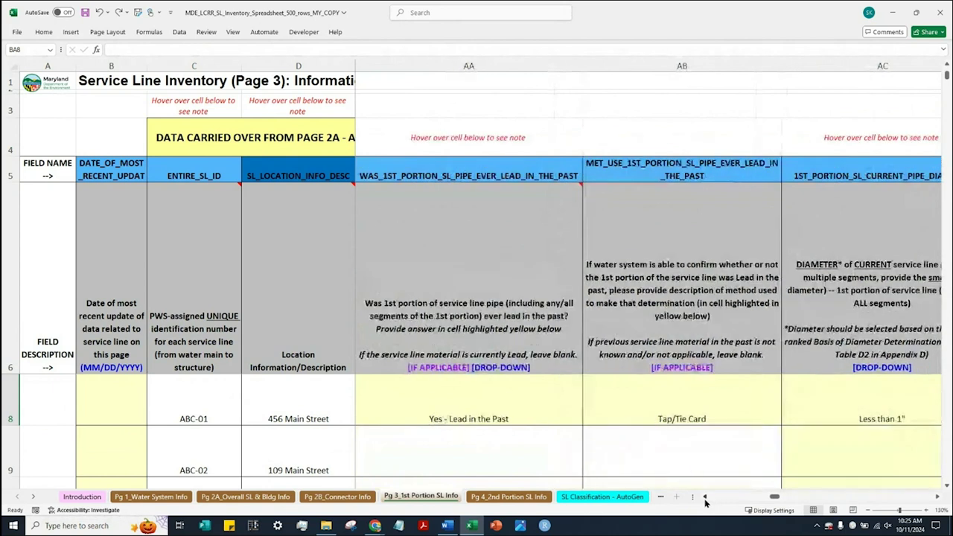
pyautogui.click(704, 498)
pyautogui.click(704, 497)
pyautogui.click(185, 389)
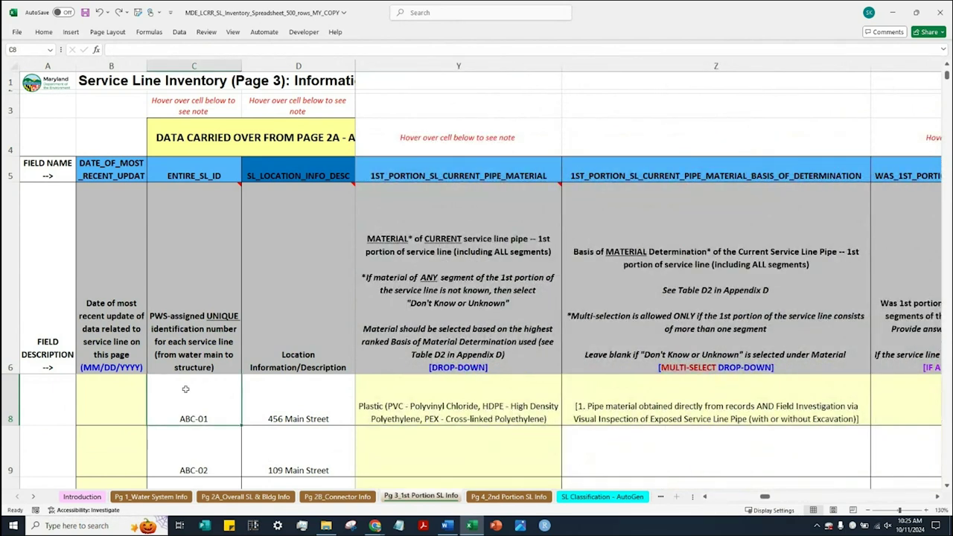
pyautogui.click(110, 66)
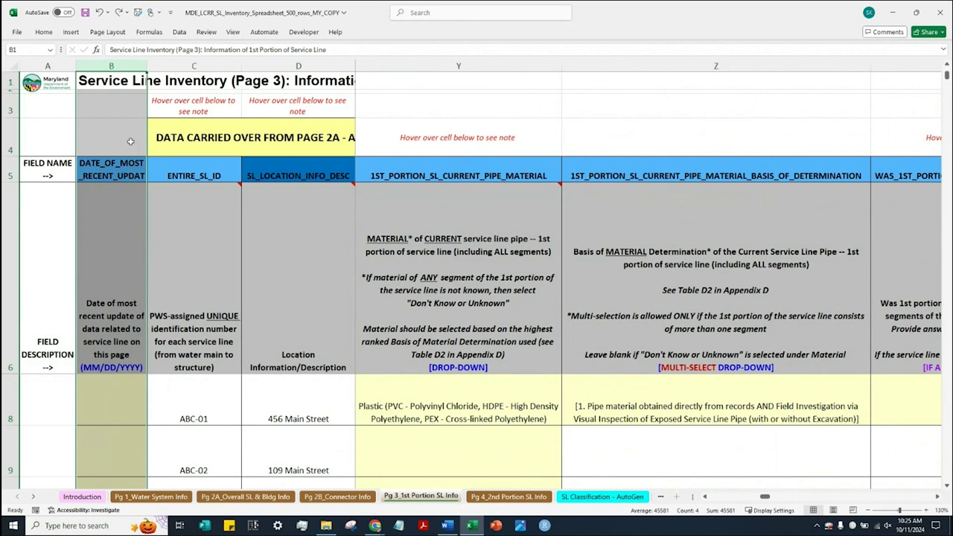
pyautogui.click(120, 396)
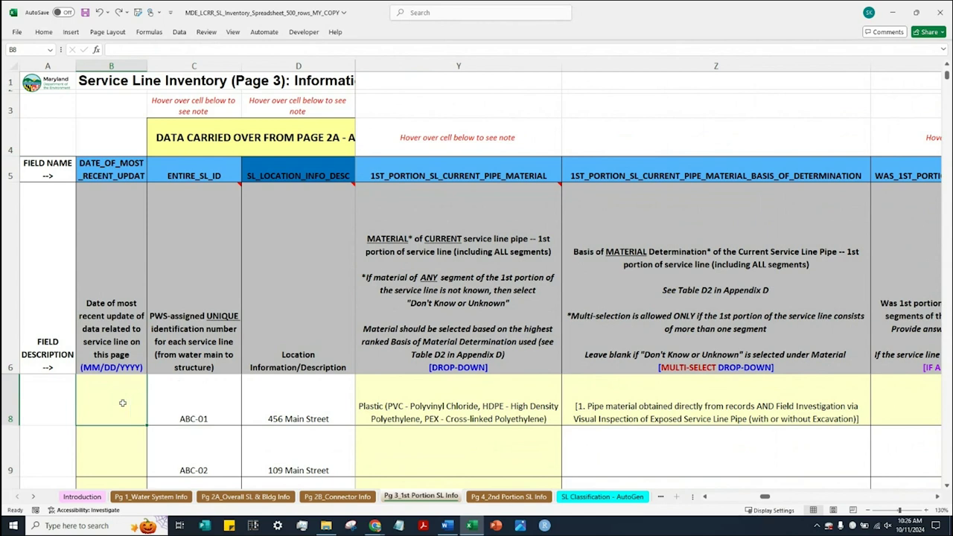
pyautogui.write('10/16')
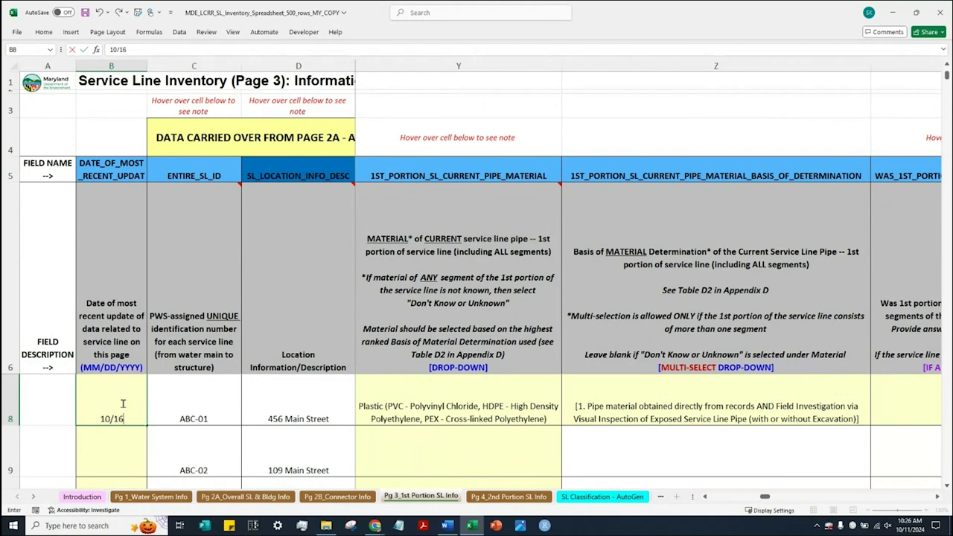
pyautogui.write('/2024')
pyautogui.press('Return')
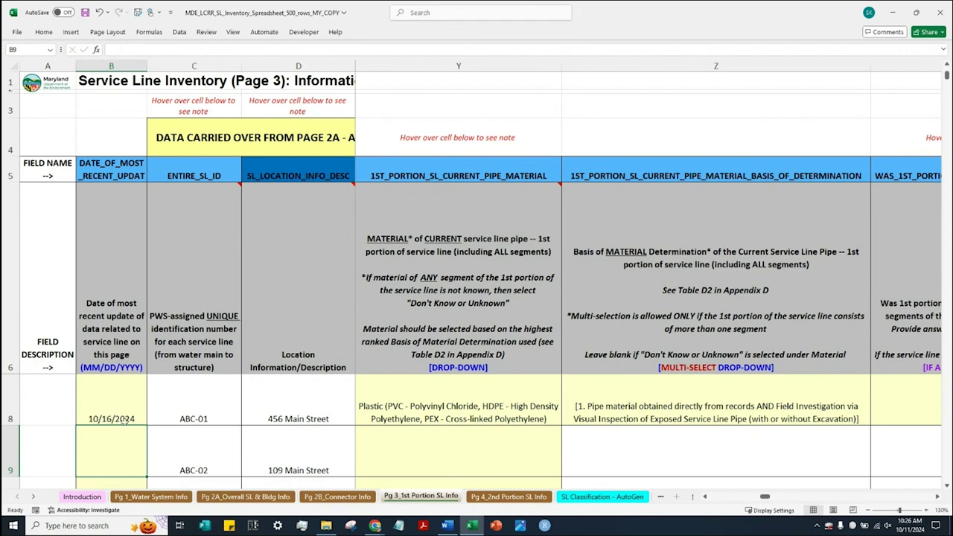
# Review the entries in row 8, including the pipe material in Y8, and compare them with the pipe material cell Y9.
pyautogui.scroll(-1, 119, 404)
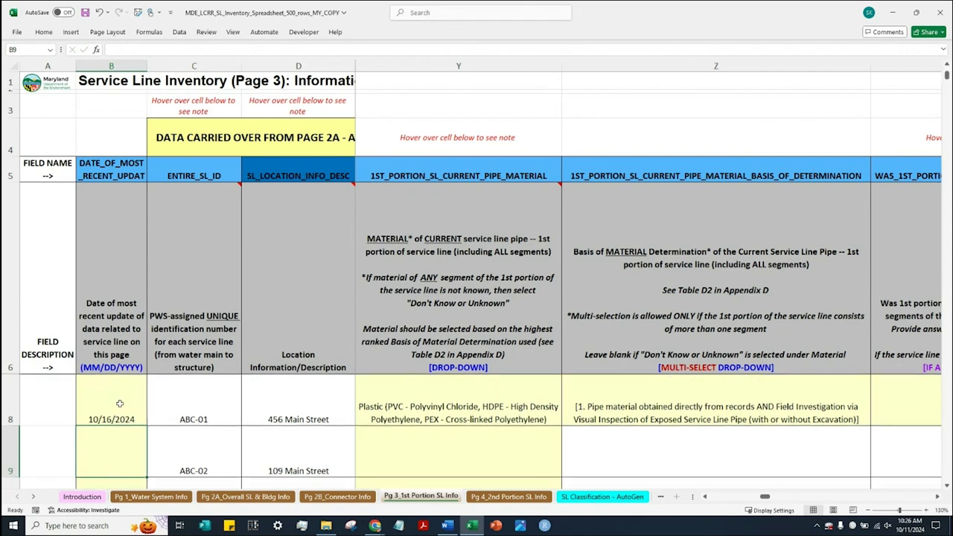
pyautogui.click(6, 400)
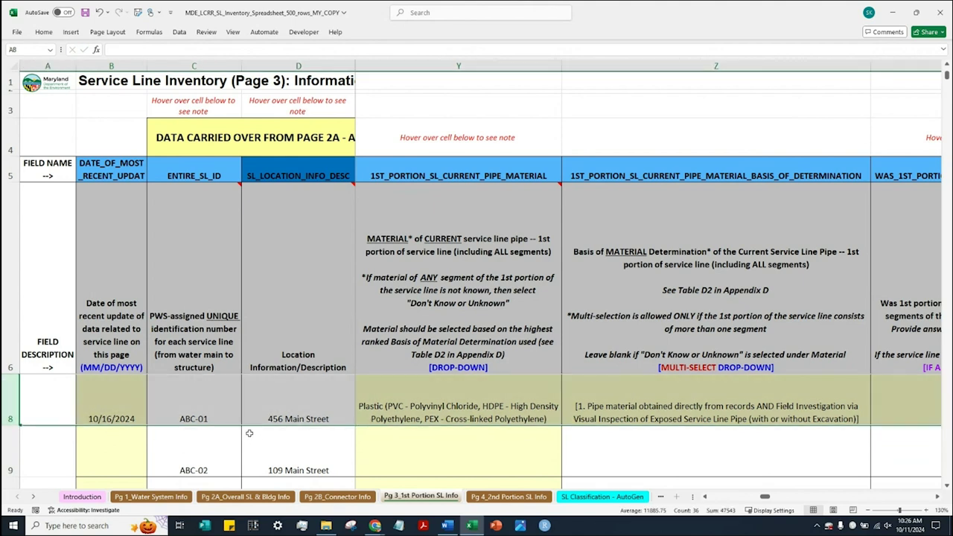
pyautogui.click(654, 449)
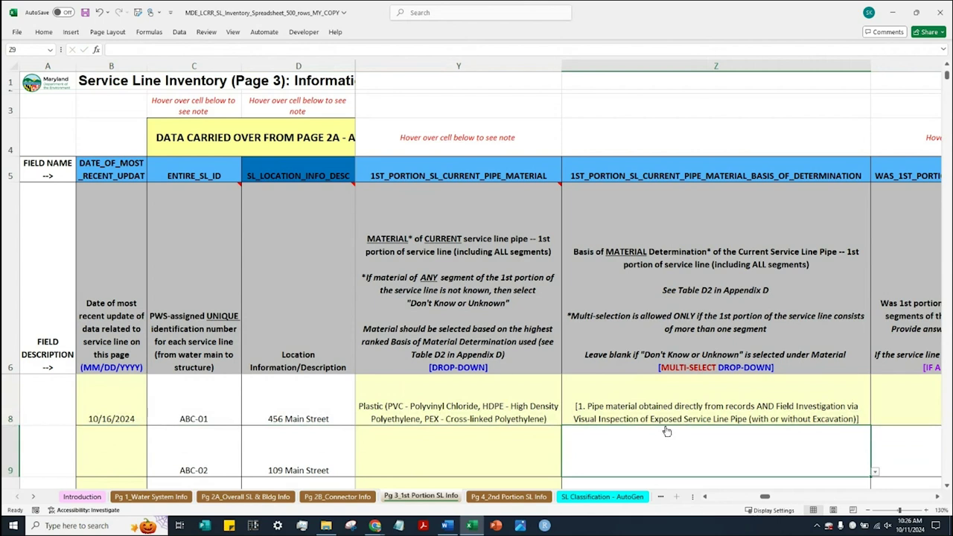
pyautogui.click(480, 406)
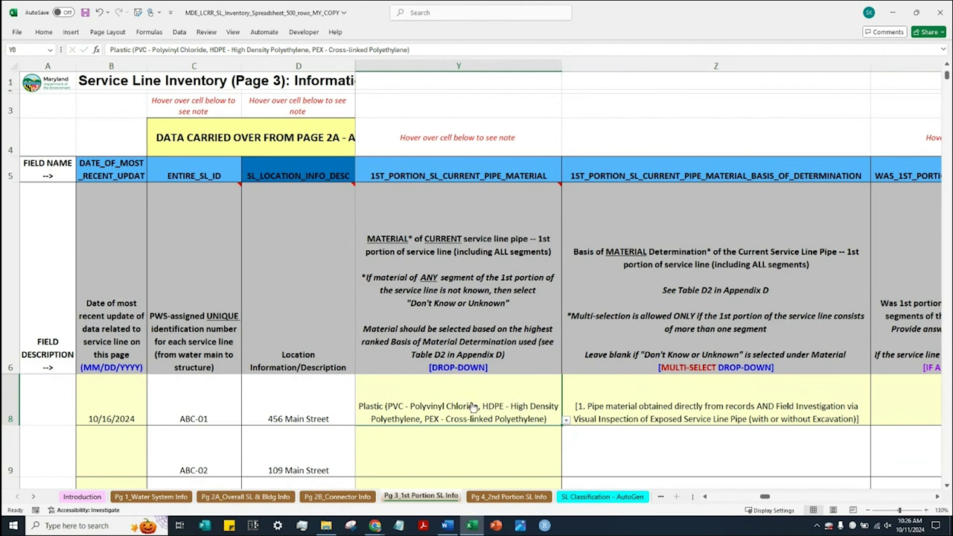
pyautogui.click(409, 451)
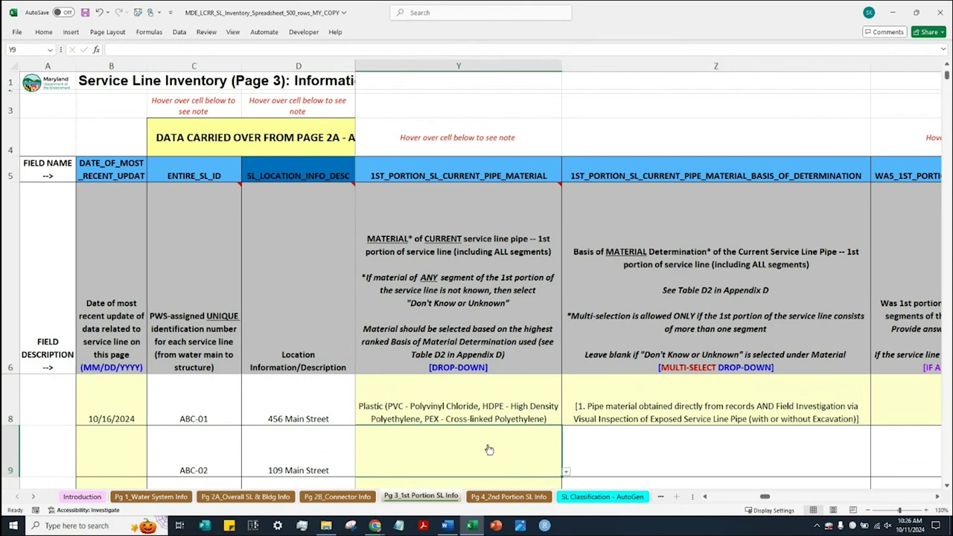
# Set row 9's current pipe material to Don't Know or Unknown and its ever-lead-in-the-past answer to Don't Know.
pyautogui.click(565, 472)
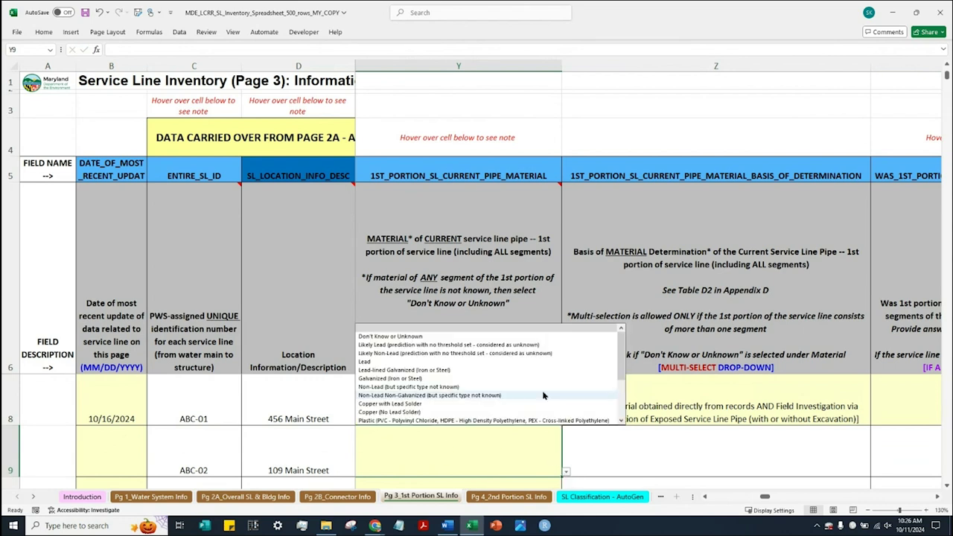
pyautogui.click(542, 336)
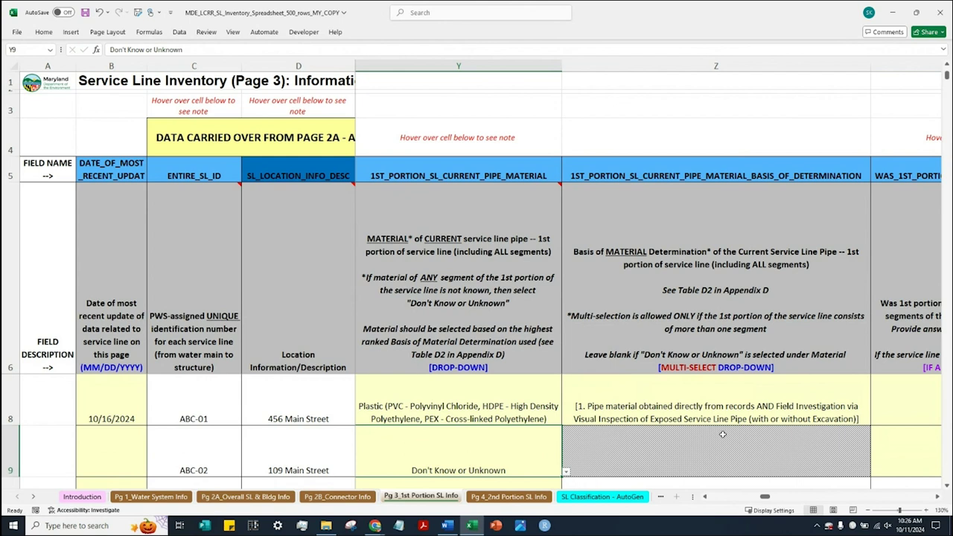
pyautogui.click(938, 497)
pyautogui.click(938, 497)
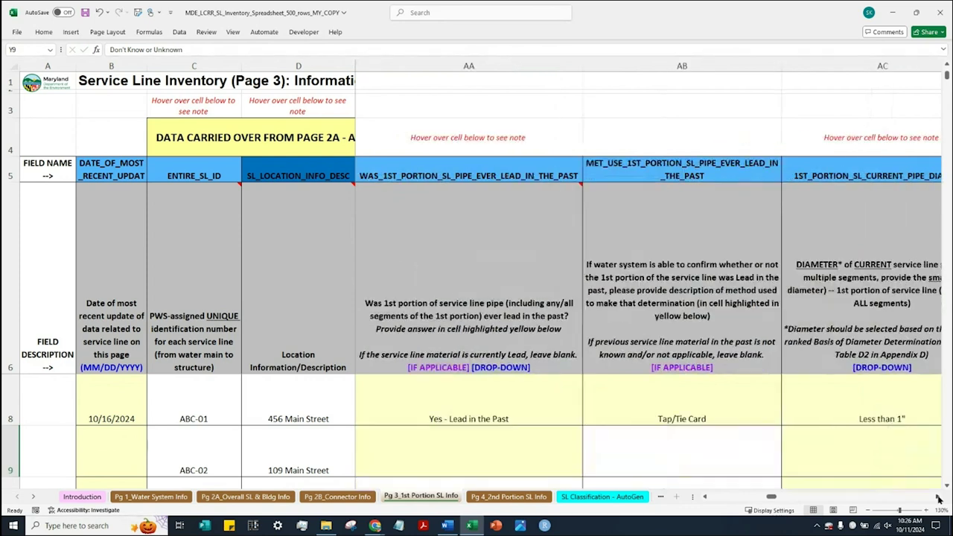
pyautogui.click(579, 470)
pyautogui.click(587, 474)
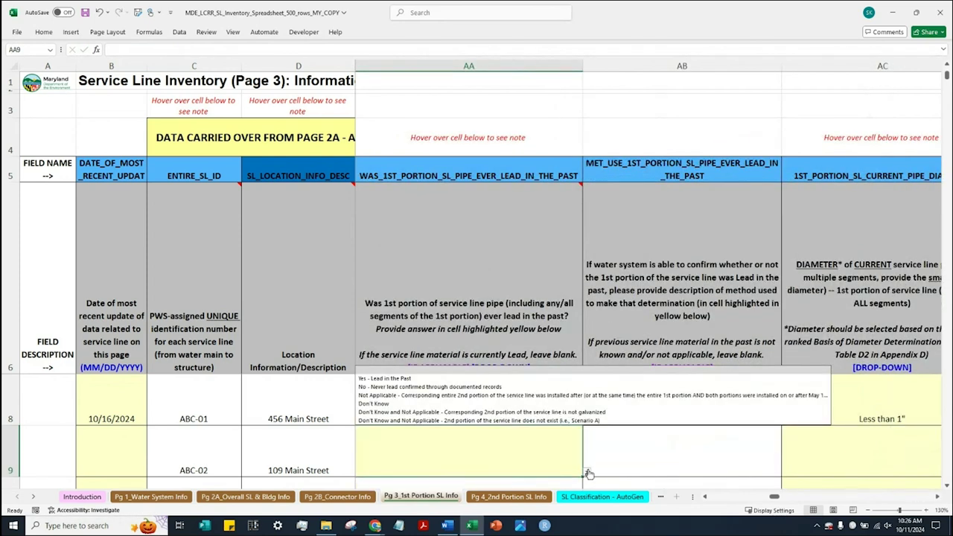
pyautogui.click(586, 403)
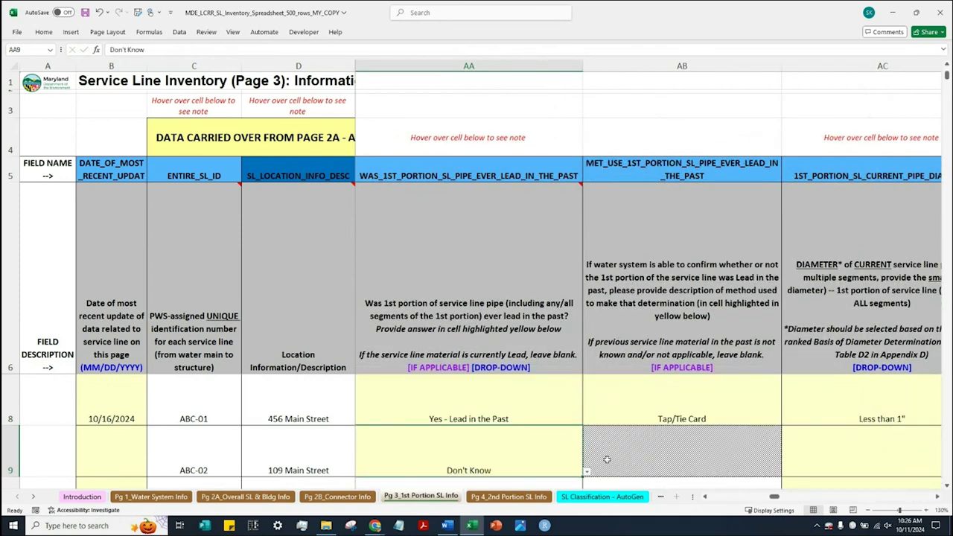
# Set the current pipe diameter in AC9 and the installation year in AE9 to Don't Know or Unknown.
pyautogui.click(938, 497)
pyautogui.click(703, 457)
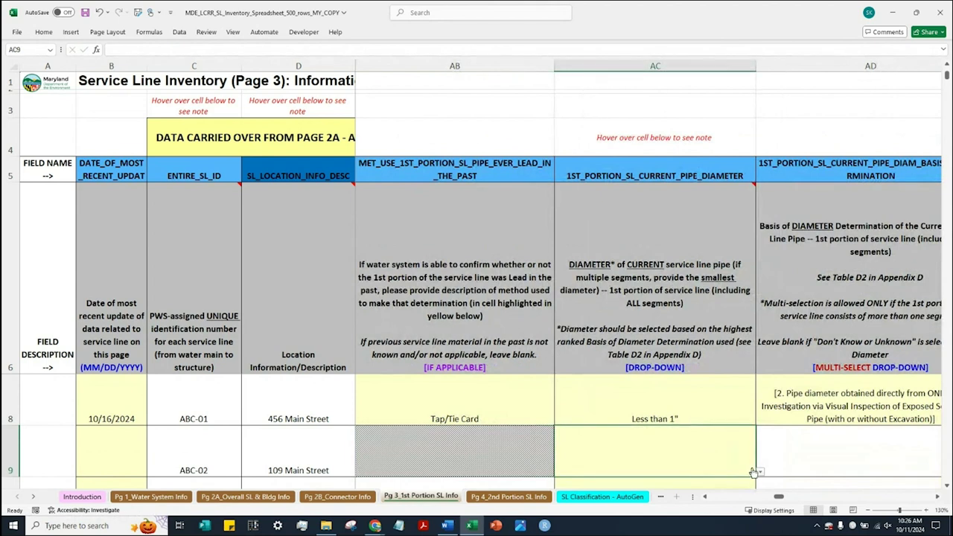
pyautogui.click(753, 472)
pyautogui.click(680, 380)
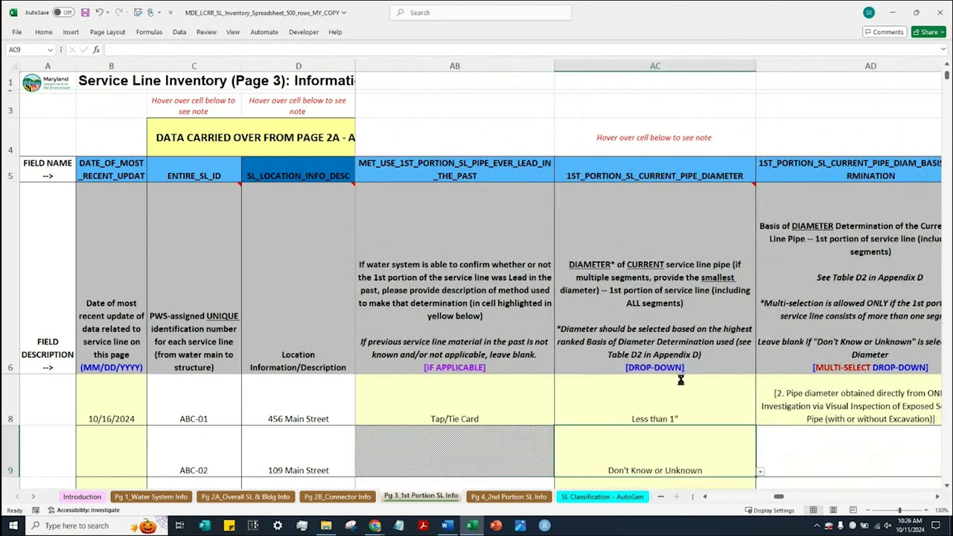
pyautogui.click(938, 497)
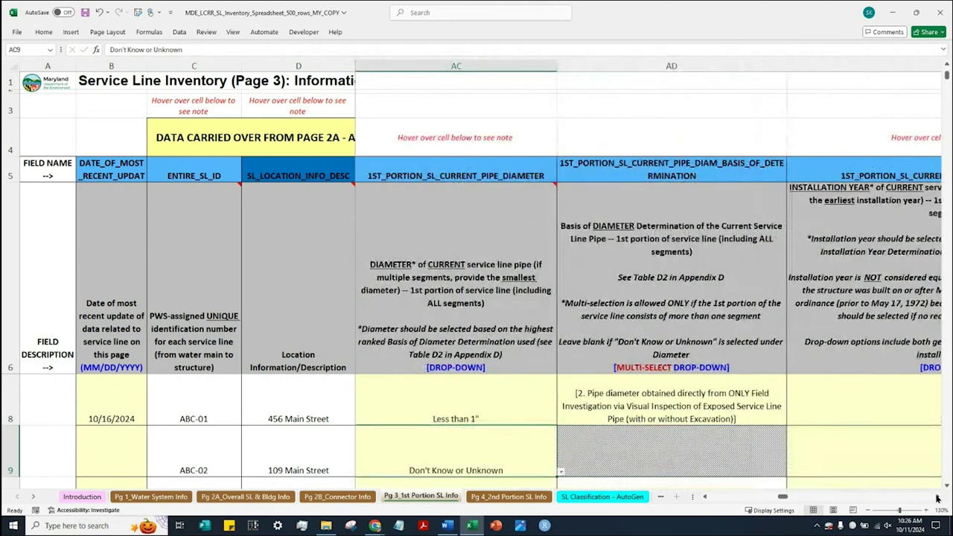
pyautogui.click(938, 497)
pyautogui.click(862, 469)
pyautogui.click(916, 472)
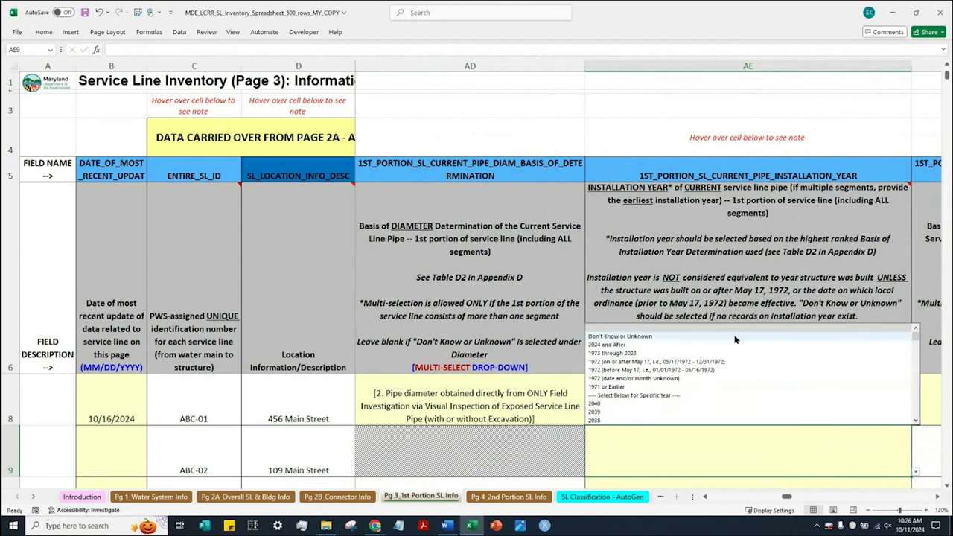
pyautogui.click(735, 337)
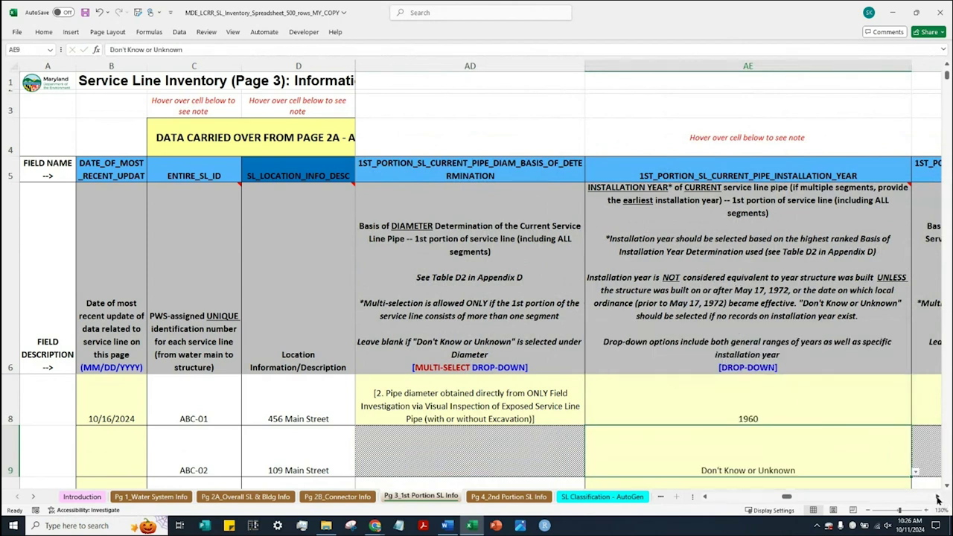
# Examine the auto-generated 1st portion material classification for row 9 in AJ9.
pyautogui.click(938, 499)
pyautogui.click(938, 499)
pyautogui.click(938, 499)
pyautogui.click(937, 499)
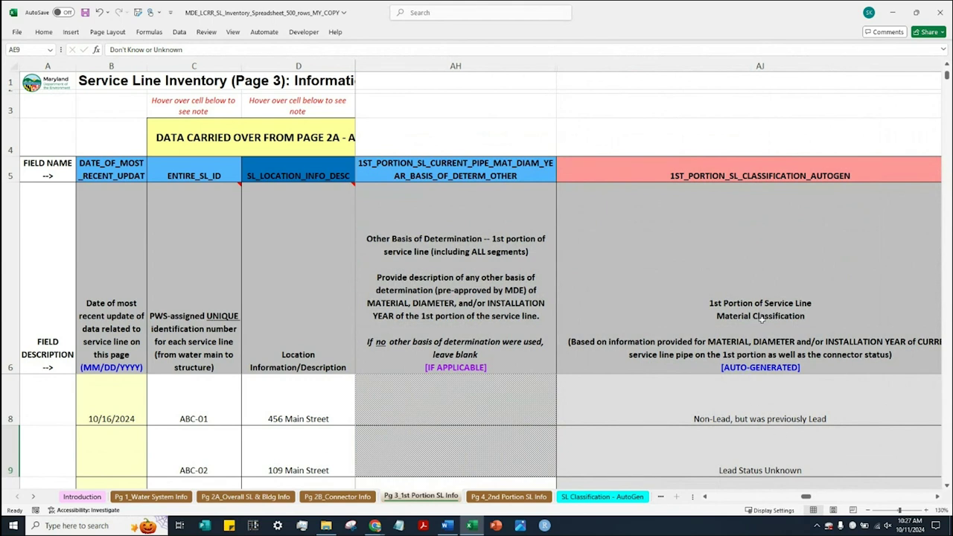
pyautogui.click(936, 499)
pyautogui.click(543, 451)
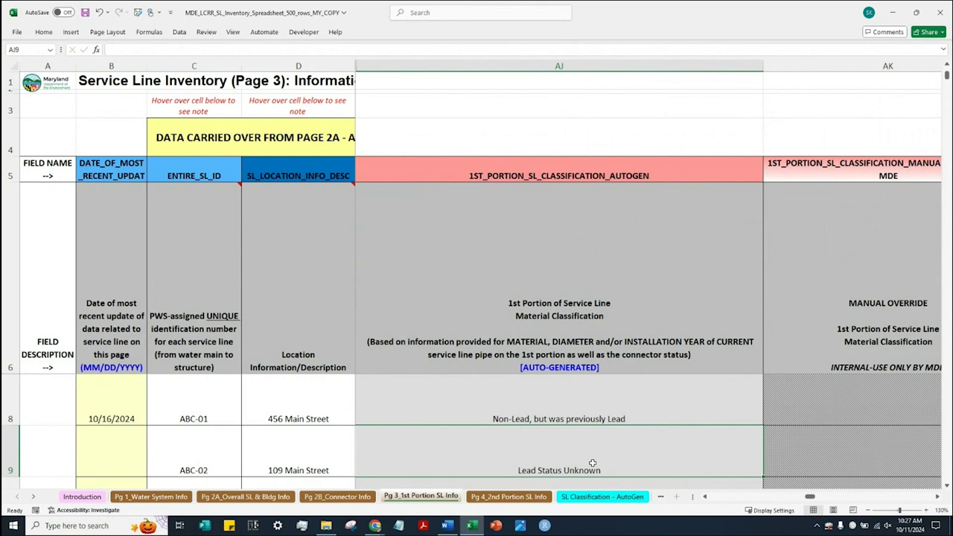
# Review the remaining row 9 fields from the records review and investigation methods through the 1st portion comments, and select the whole row.
pyautogui.click(937, 496)
pyautogui.click(937, 496)
pyautogui.click(937, 497)
pyautogui.click(937, 497)
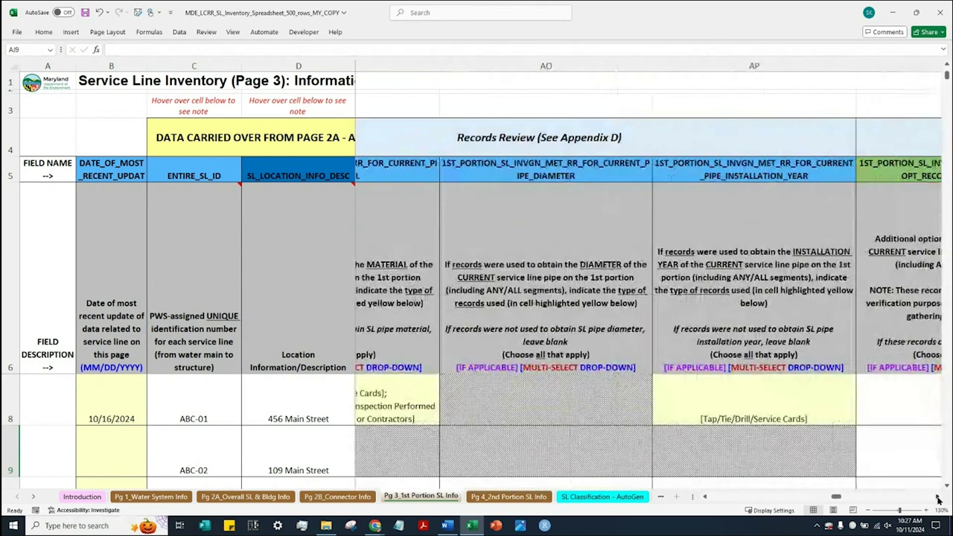
pyautogui.click(937, 496)
pyautogui.click(937, 496)
pyautogui.click(937, 496)
pyautogui.click(937, 497)
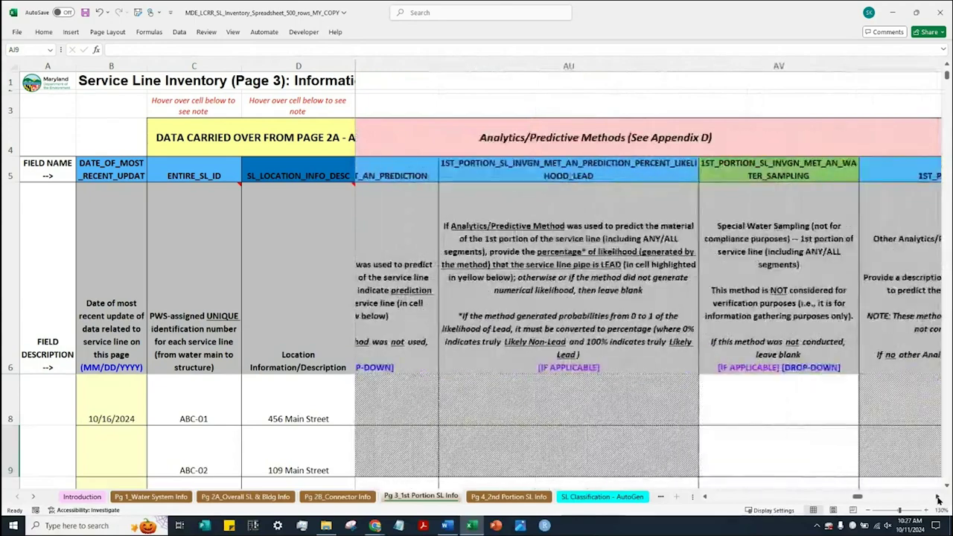
pyautogui.click(937, 496)
pyautogui.click(937, 497)
pyautogui.click(936, 496)
pyautogui.click(937, 497)
pyautogui.click(937, 496)
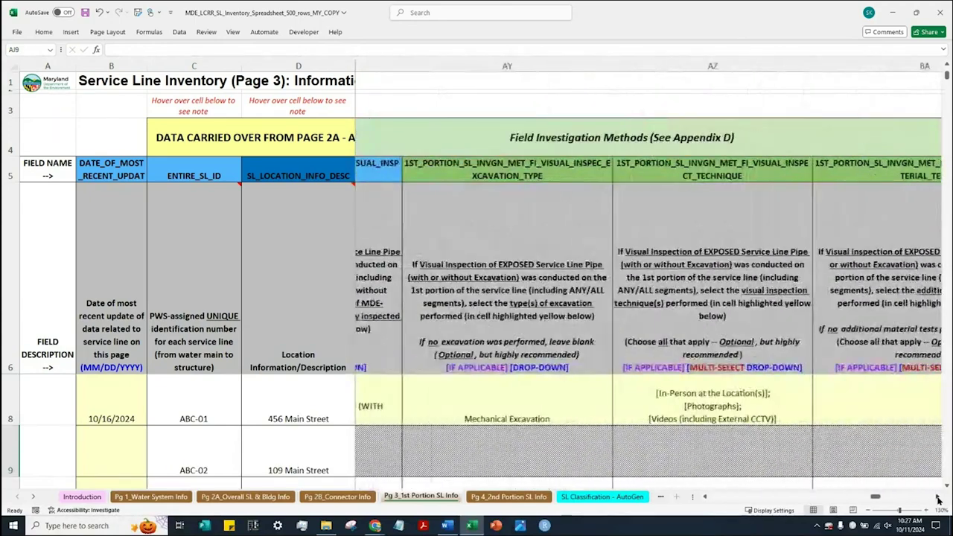
pyautogui.click(937, 496)
pyautogui.click(937, 496)
pyautogui.click(937, 496)
pyautogui.click(937, 496)
pyautogui.click(937, 496)
pyautogui.click(937, 496)
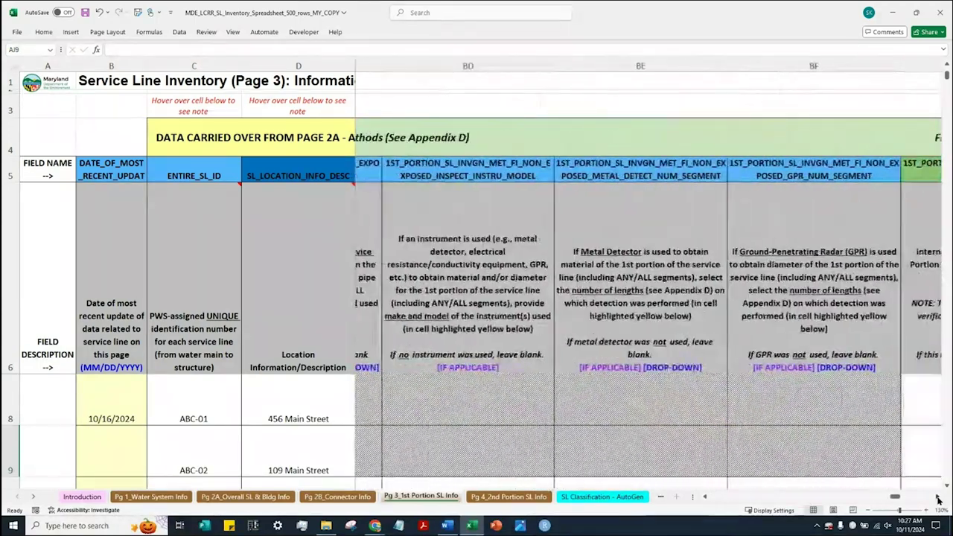
pyautogui.click(937, 496)
pyautogui.click(937, 496)
pyautogui.click(937, 496)
pyautogui.click(937, 496)
pyautogui.click(937, 496)
pyautogui.click(937, 496)
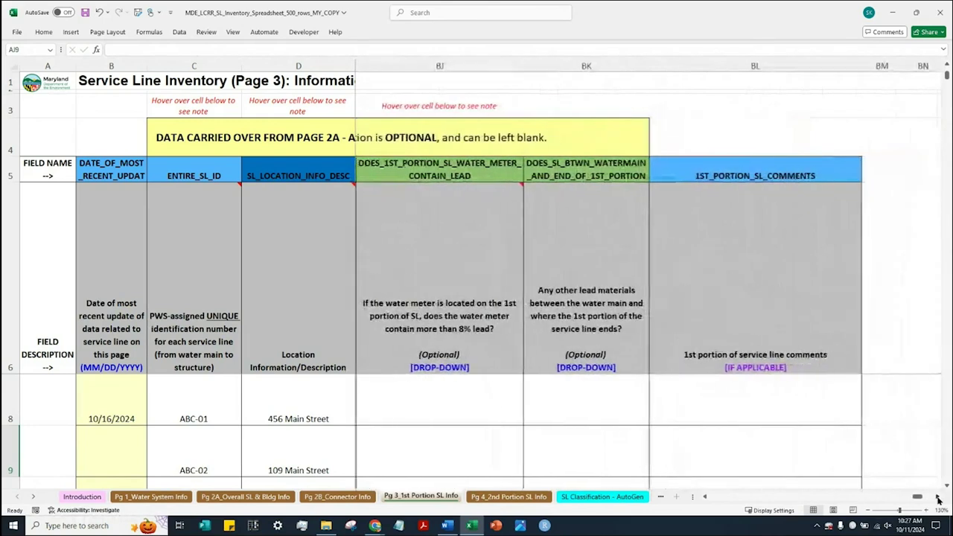
pyautogui.click(10, 450)
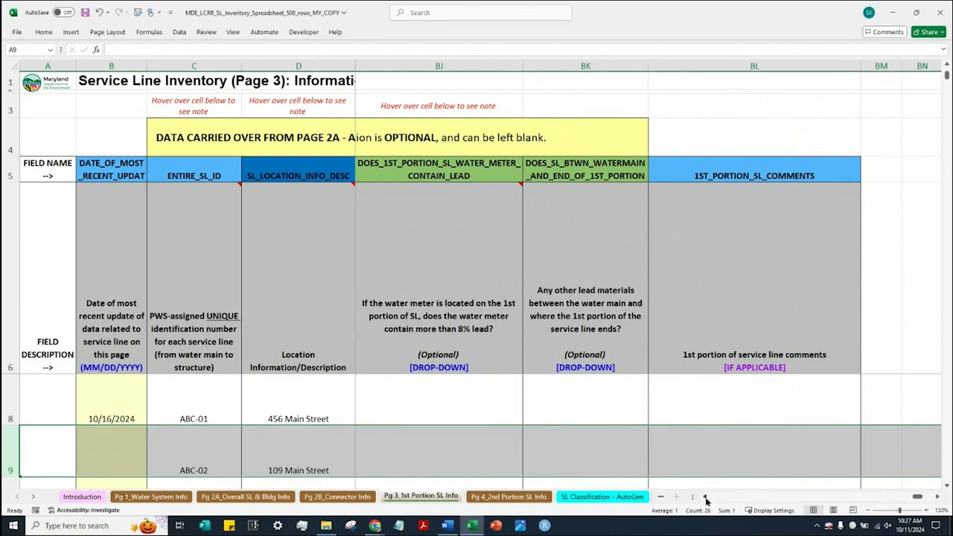
# Enter 10/16/2024 as the date of most recent update in B9.
pyautogui.moveTo(917, 499); pyautogui.dragTo(761, 498)
pyautogui.click(95, 454)
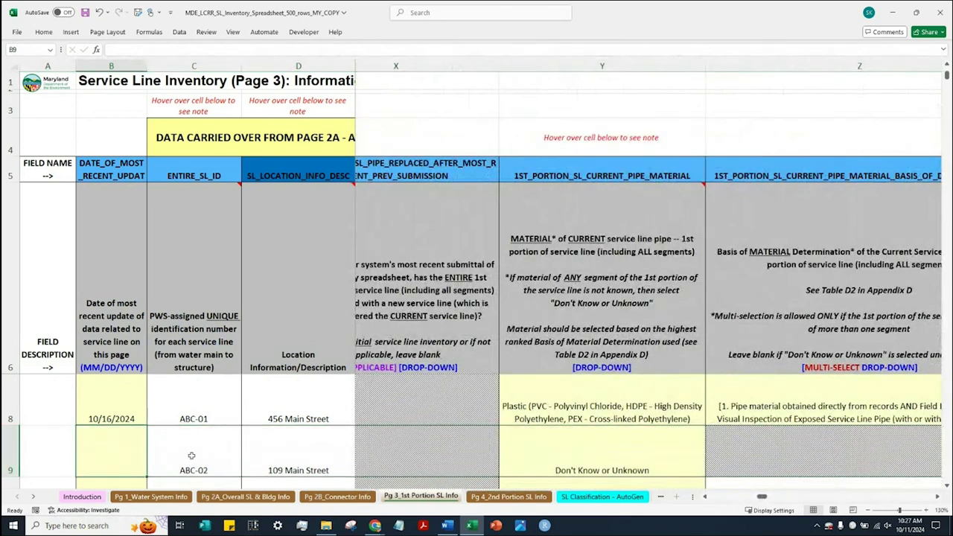
pyautogui.write('0')
pyautogui.press('BackSpace')
pyautogui.write('10')
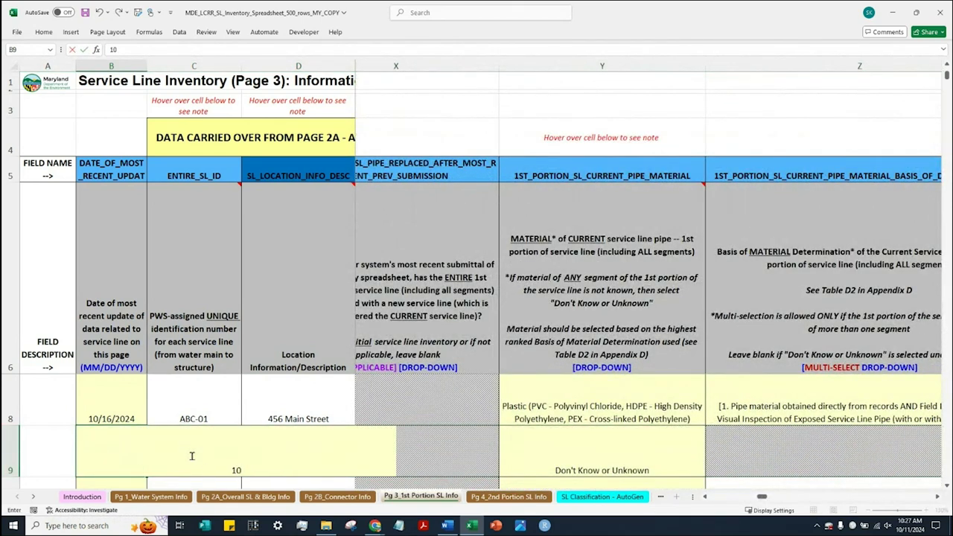
pyautogui.write('/16/2024')
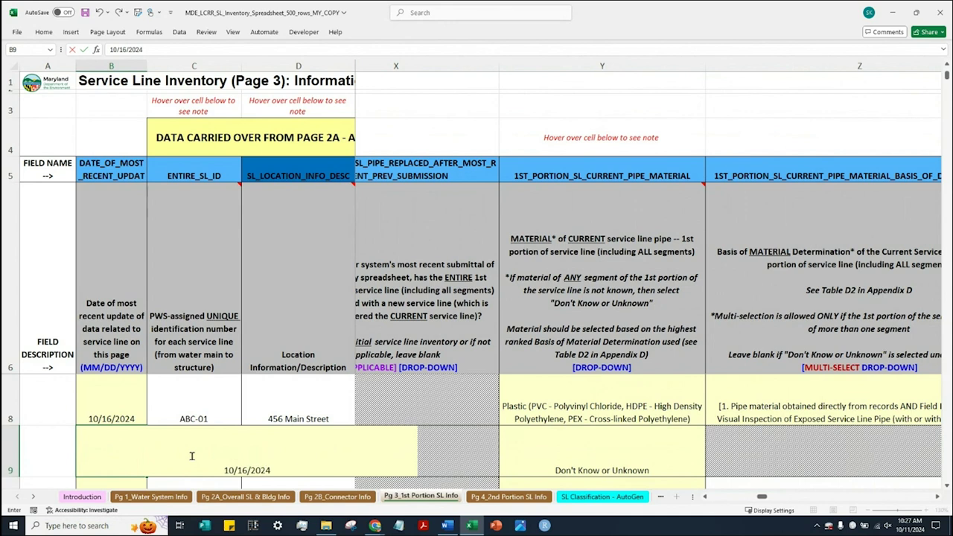
pyautogui.press('Return')
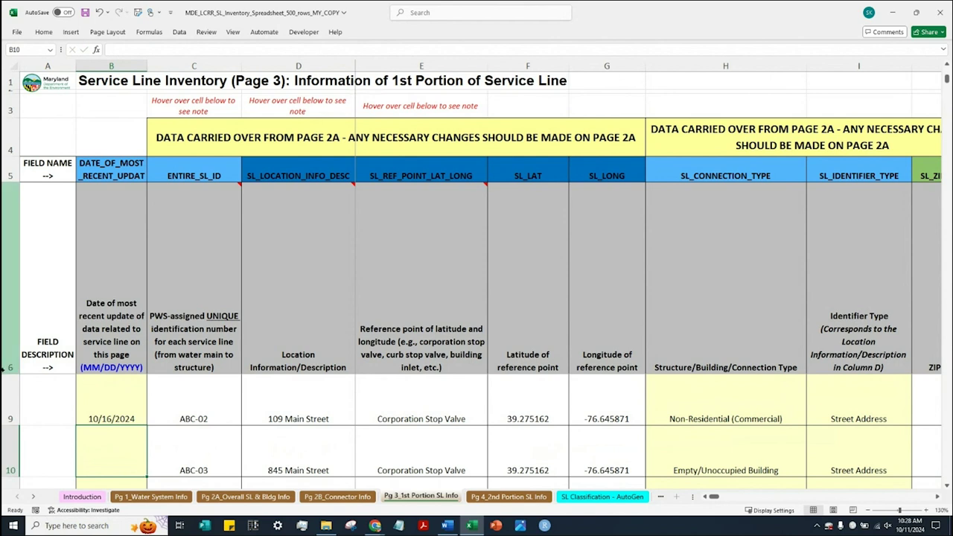
# Slightly reduce the height of header row 6 and examine the Scenario D entries and service line IDs in rows 10 and 11.
pyautogui.moveTo(11, 373); pyautogui.dragTo(11, 364)
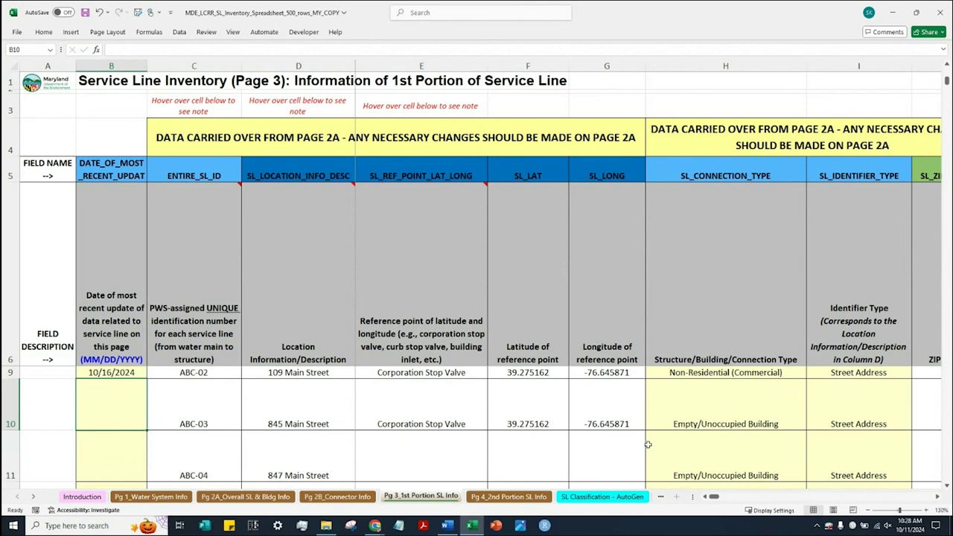
pyautogui.moveTo(713, 499); pyautogui.dragTo(717, 500)
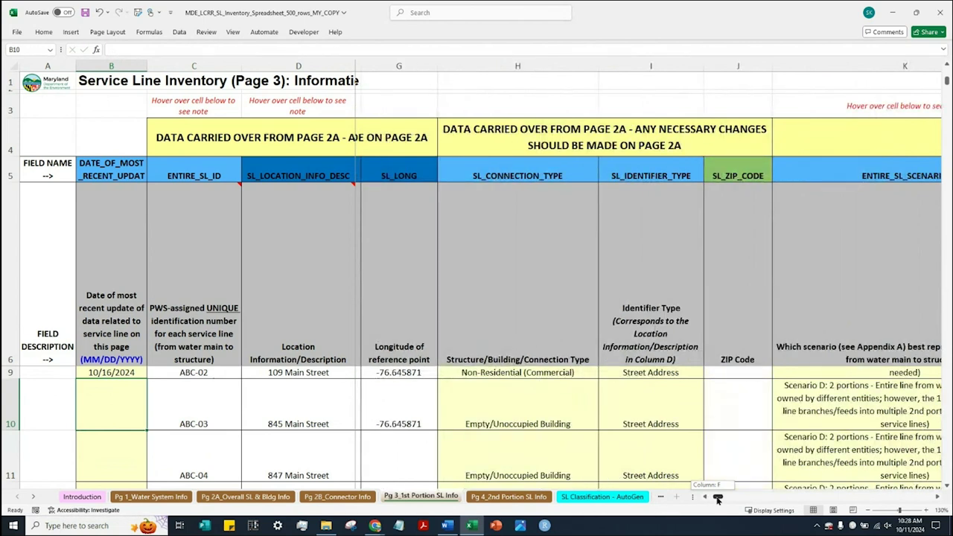
pyautogui.moveTo(717, 500); pyautogui.dragTo(724, 500)
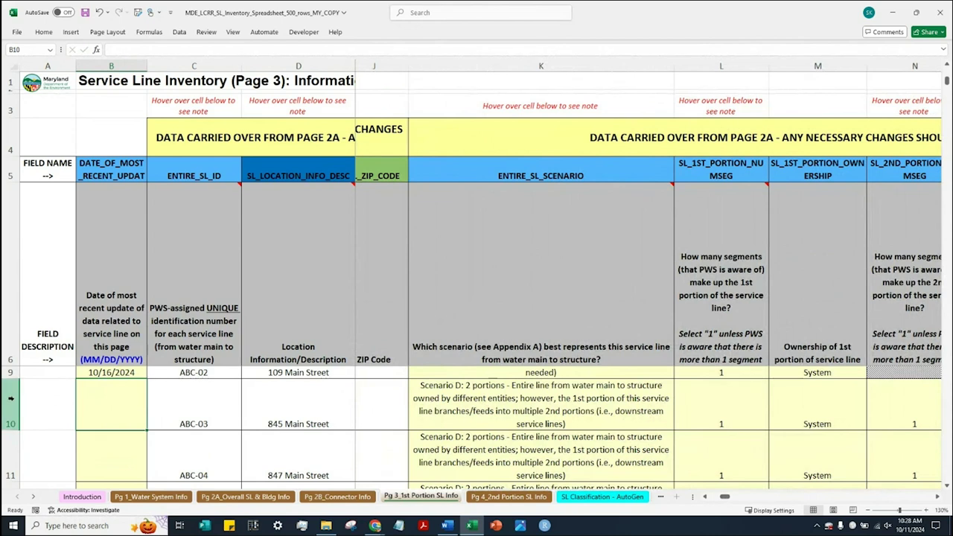
pyautogui.moveTo(11, 405); pyautogui.dragTo(20, 447)
pyautogui.click(418, 402)
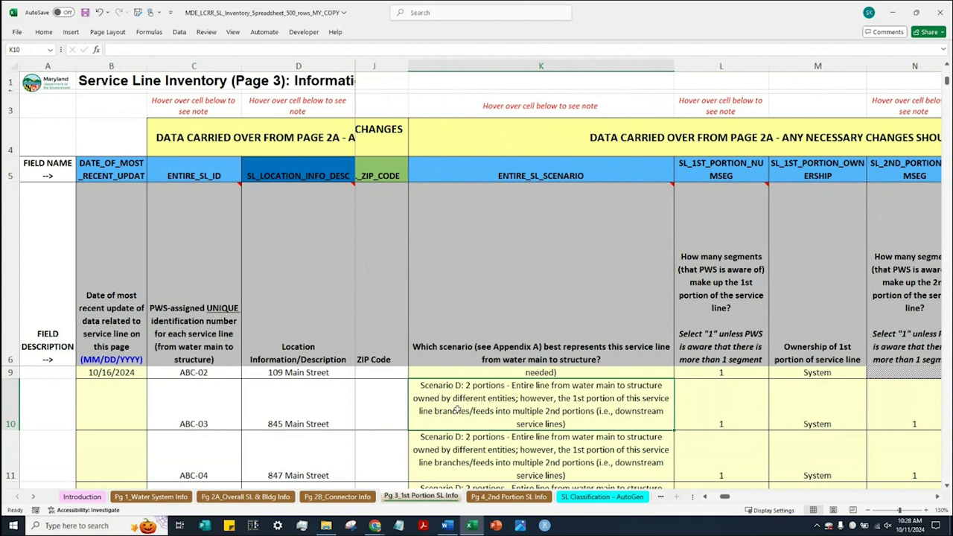
pyautogui.click(457, 449)
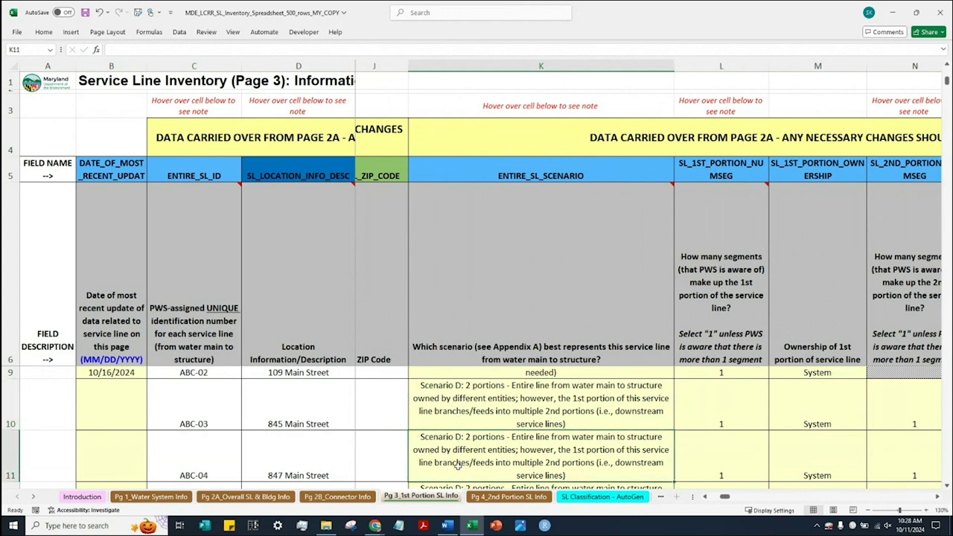
pyautogui.moveTo(180, 411); pyautogui.dragTo(181, 452)
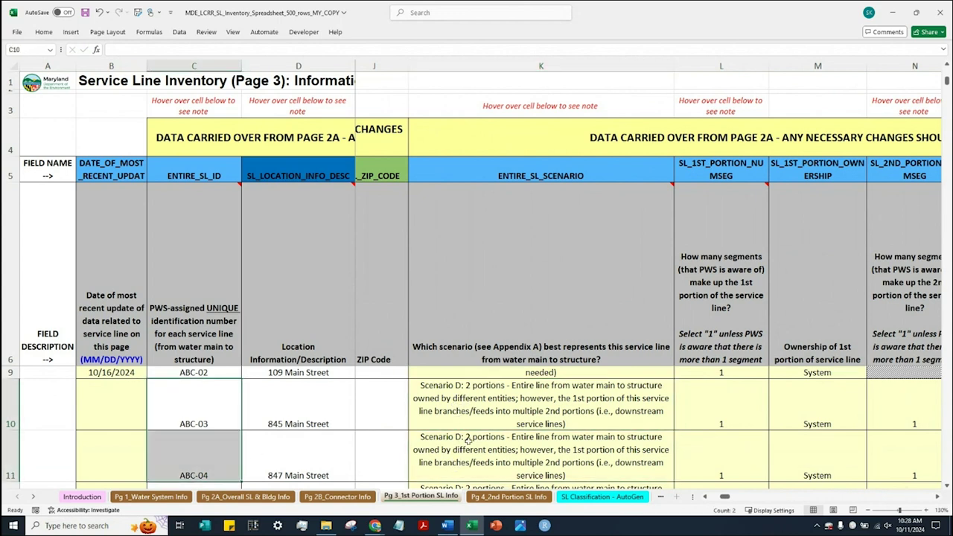
pyautogui.click(489, 408)
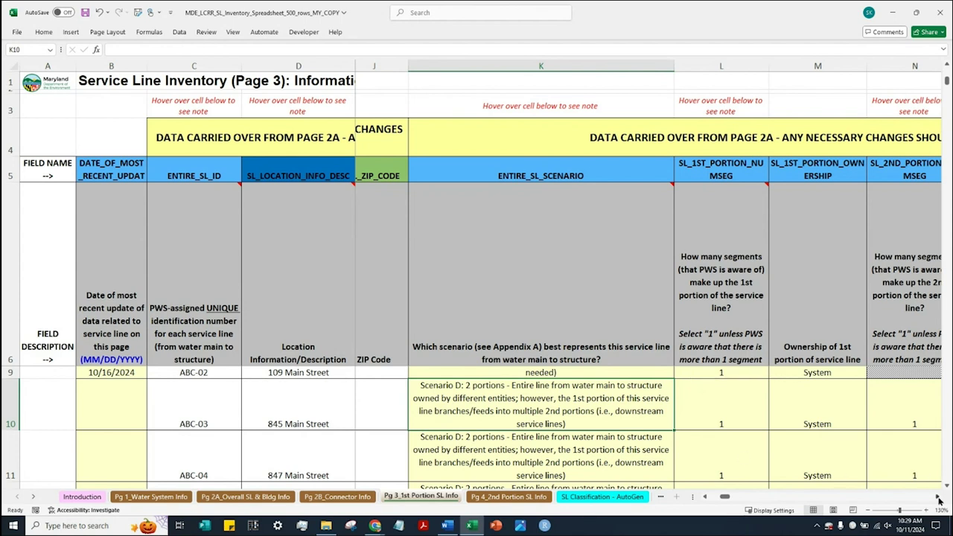
pyautogui.hscroll(1, 512, 357)
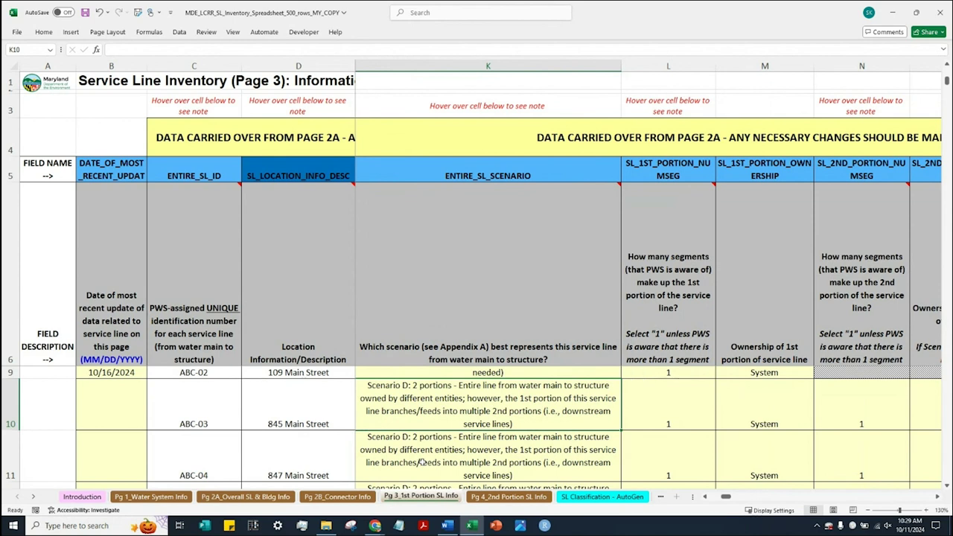
# Open the Appendix A: Service Line Scenarios PDF from the Appx A through Appx G sheet and enlarge its scenario diagrams to 150%.
pyautogui.click(32, 497)
pyautogui.click(32, 497)
pyautogui.click(32, 497)
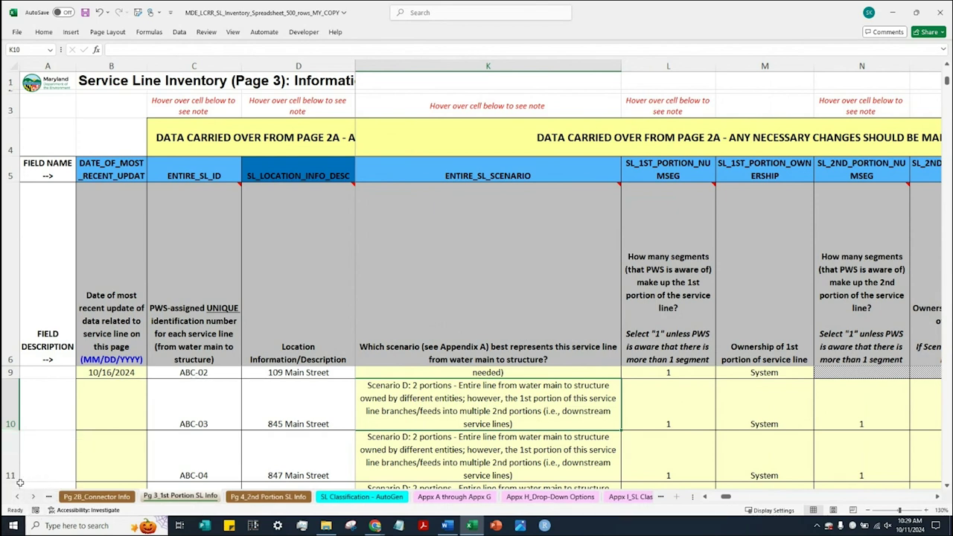
pyautogui.click(456, 497)
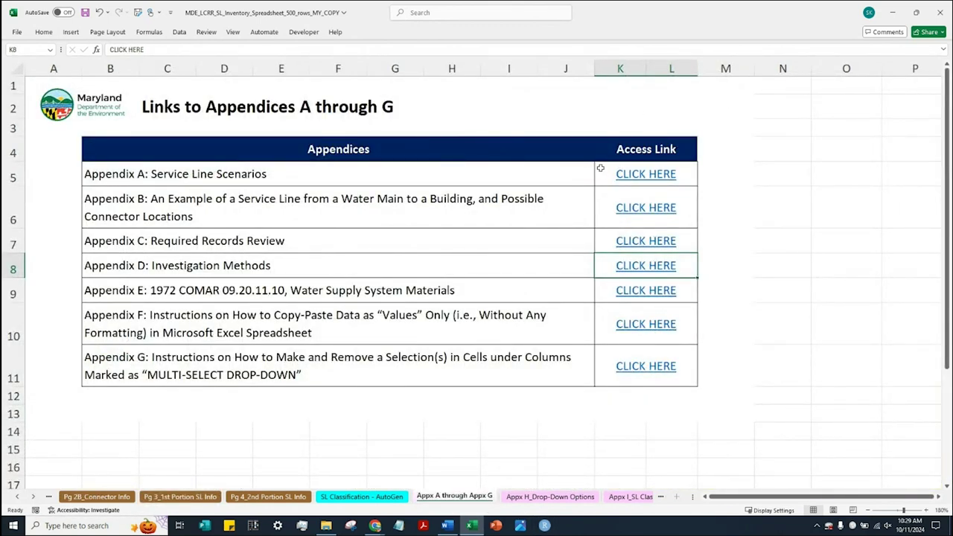
pyautogui.click(635, 177)
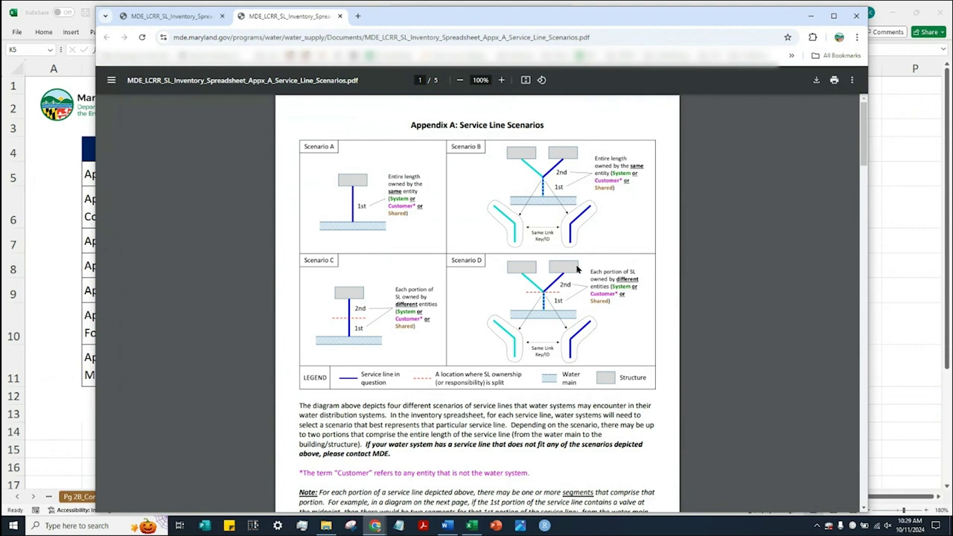
pyautogui.scroll(-1, 577, 269)
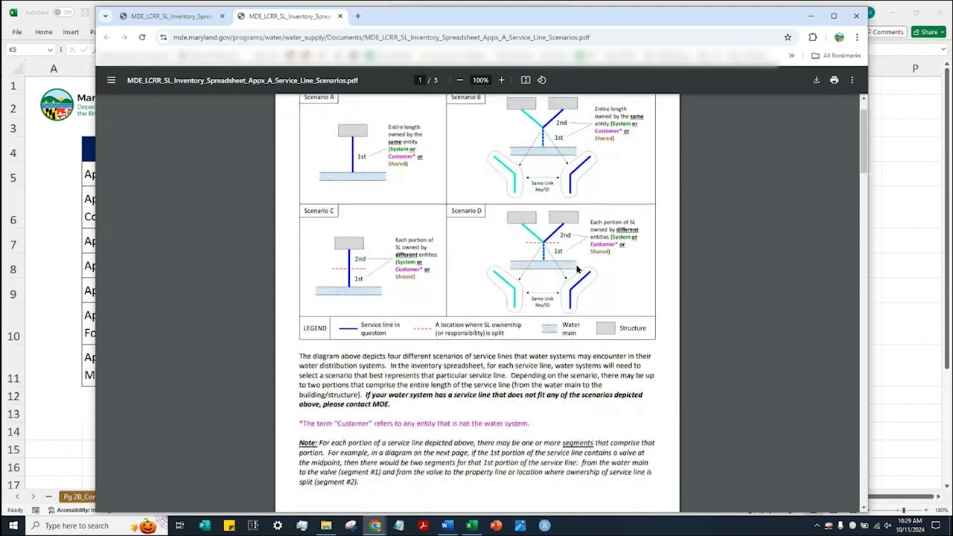
pyautogui.click(501, 80)
pyautogui.click(501, 80)
pyautogui.click(502, 80)
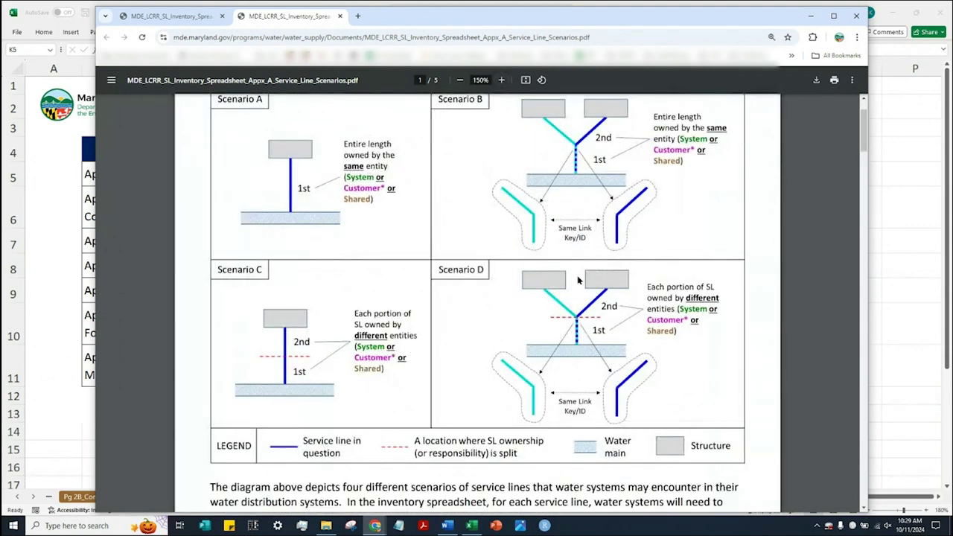
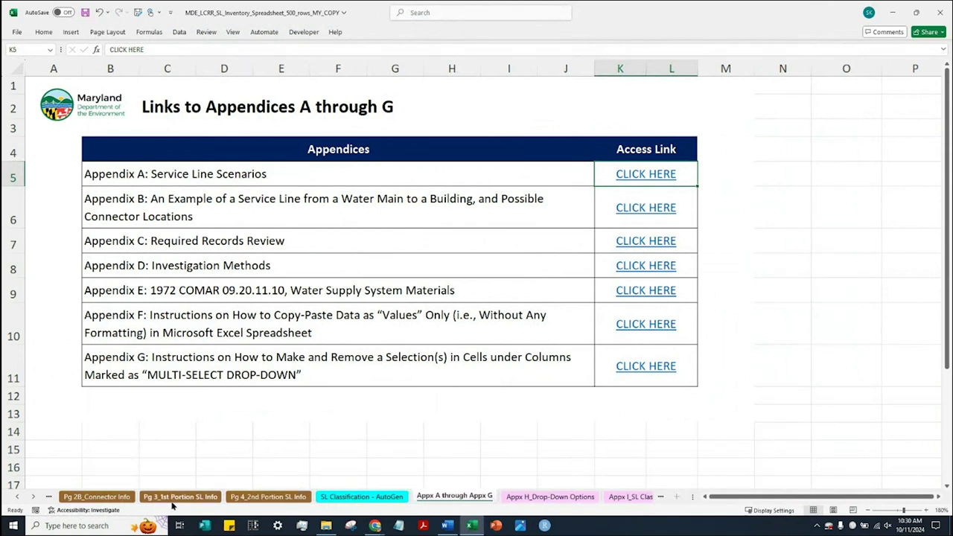
# Return to the Page 3 1st Portion SL Info sheet and examine the carried-over data for ABC-03 and ABC-04 in rows 10 and 11.
pyautogui.click(169, 498)
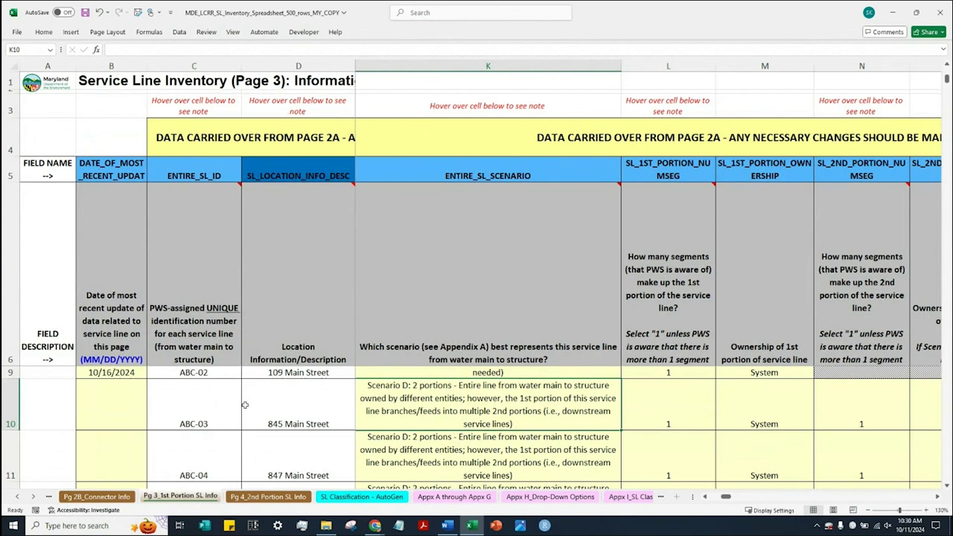
pyautogui.hscroll(-5, 736, 500)
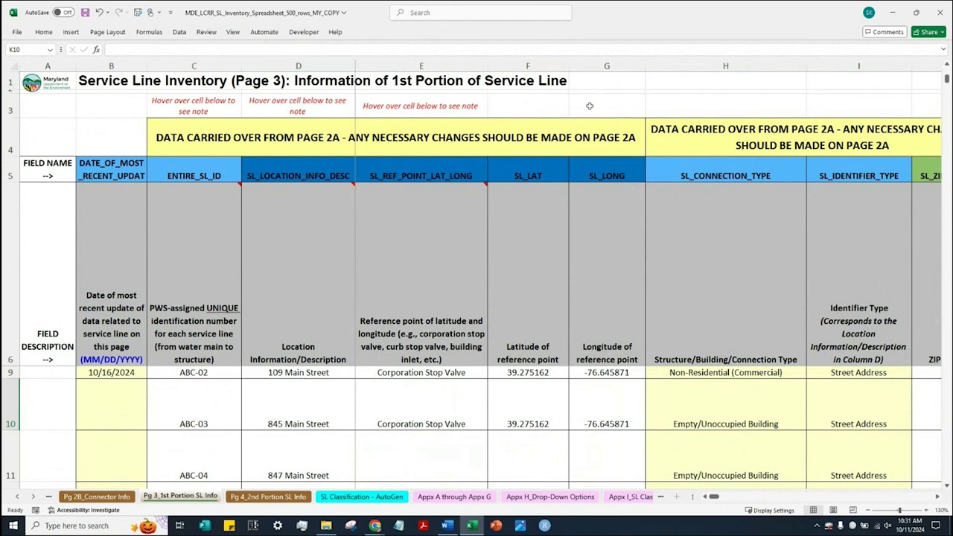
pyautogui.click(939, 499)
pyautogui.click(939, 499)
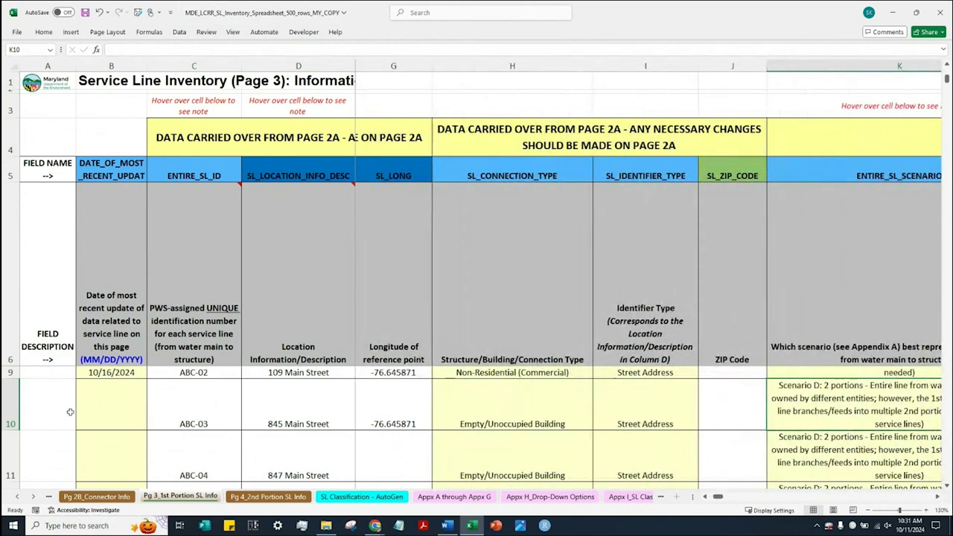
pyautogui.click(4, 405)
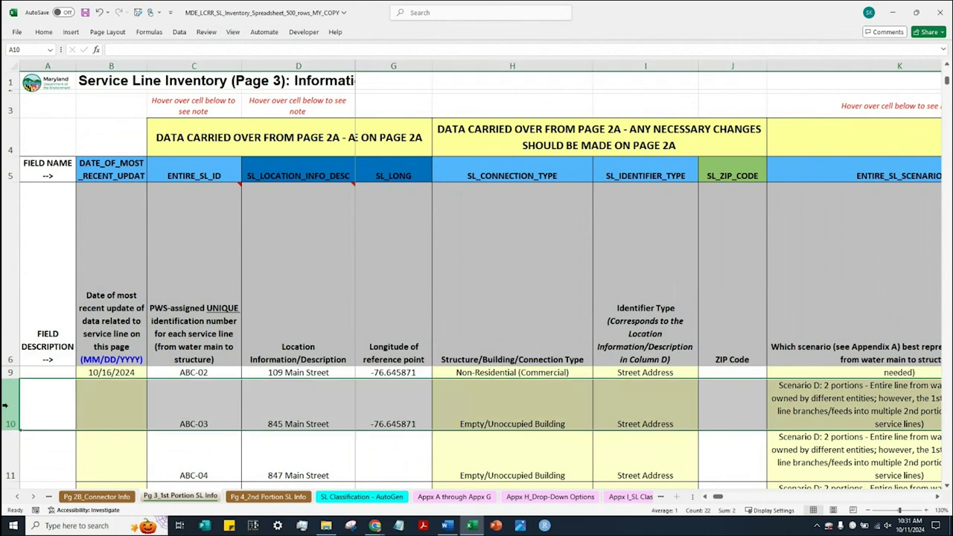
pyautogui.click(218, 413)
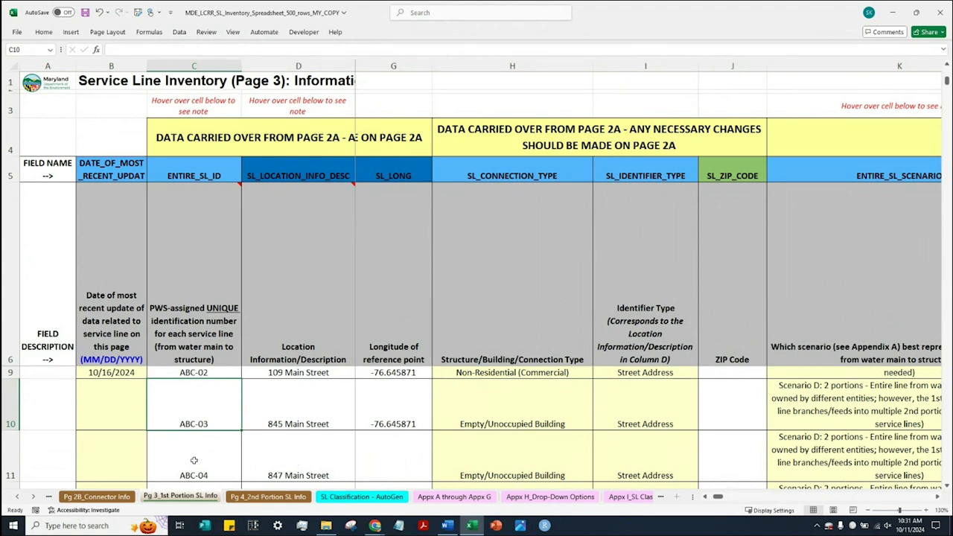
pyautogui.click(10, 455)
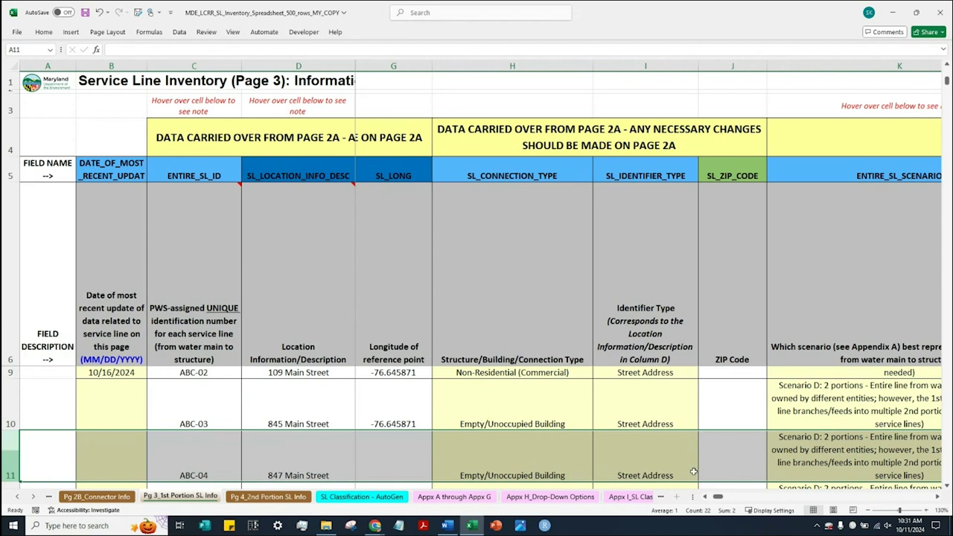
# Set the current 1st portion pipe material to Copper with Lead Solder for ABC-03 and ABC-04 in Y10 and Y11.
pyautogui.click(938, 497)
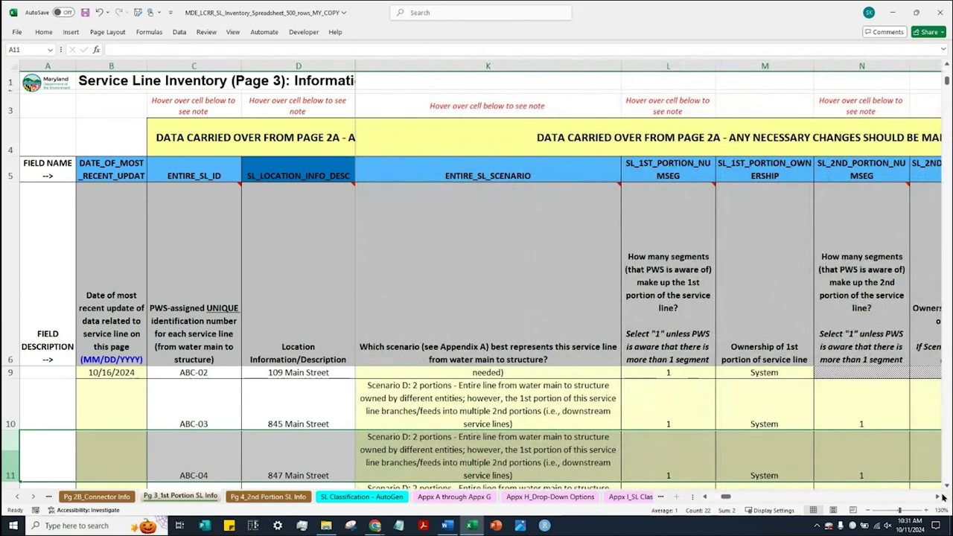
pyautogui.click(939, 498)
pyautogui.click(939, 498)
pyautogui.click(938, 499)
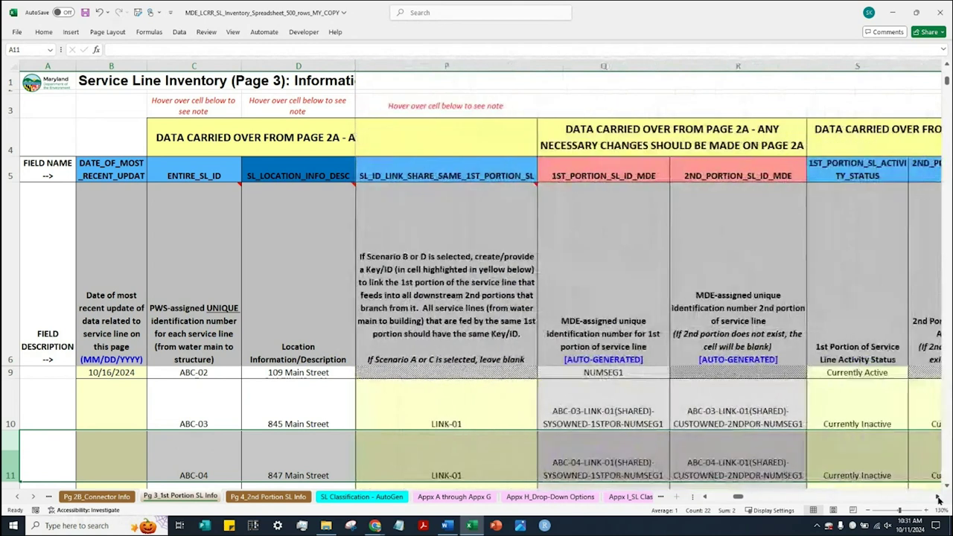
pyautogui.click(938, 499)
pyautogui.click(938, 499)
pyautogui.click(938, 499)
pyautogui.click(937, 499)
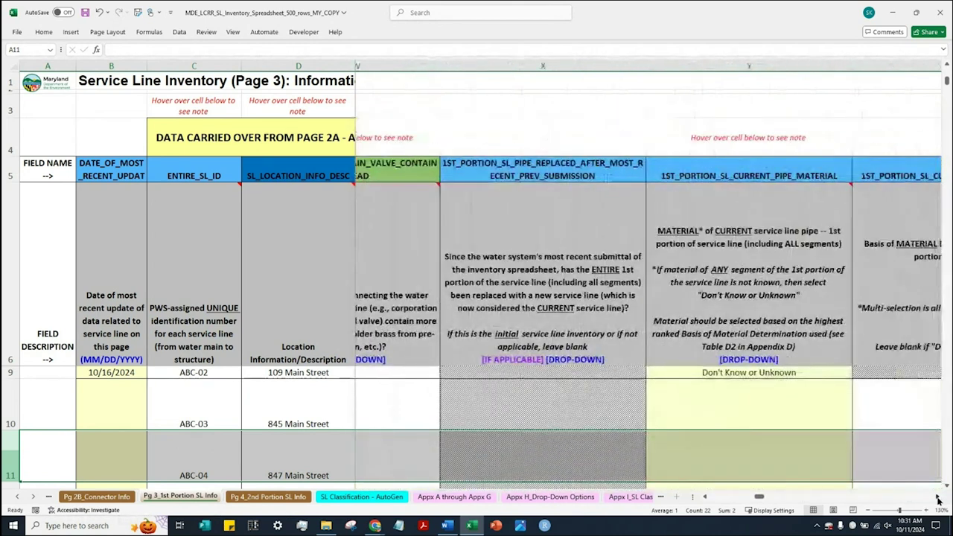
pyautogui.click(938, 498)
pyautogui.click(752, 417)
pyautogui.click(772, 426)
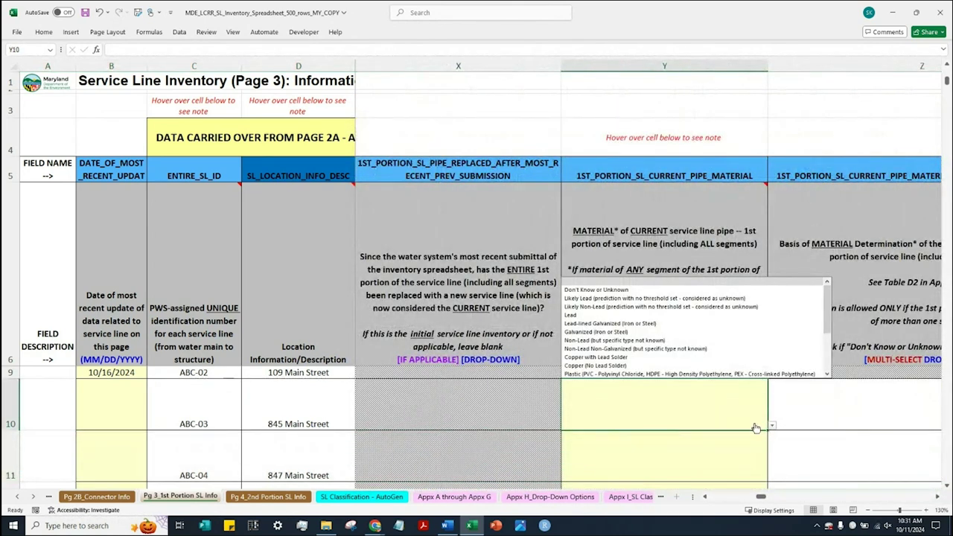
pyautogui.click(603, 357)
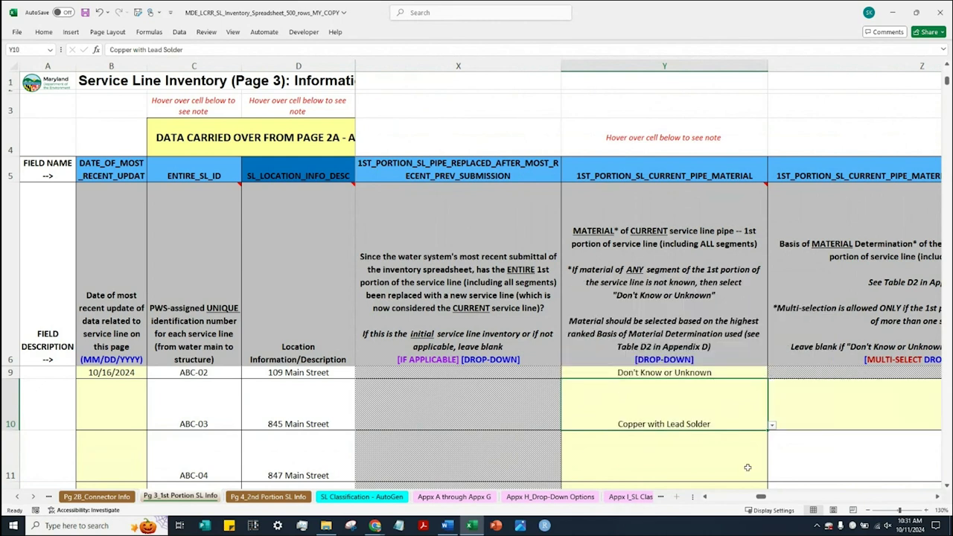
pyautogui.click(728, 456)
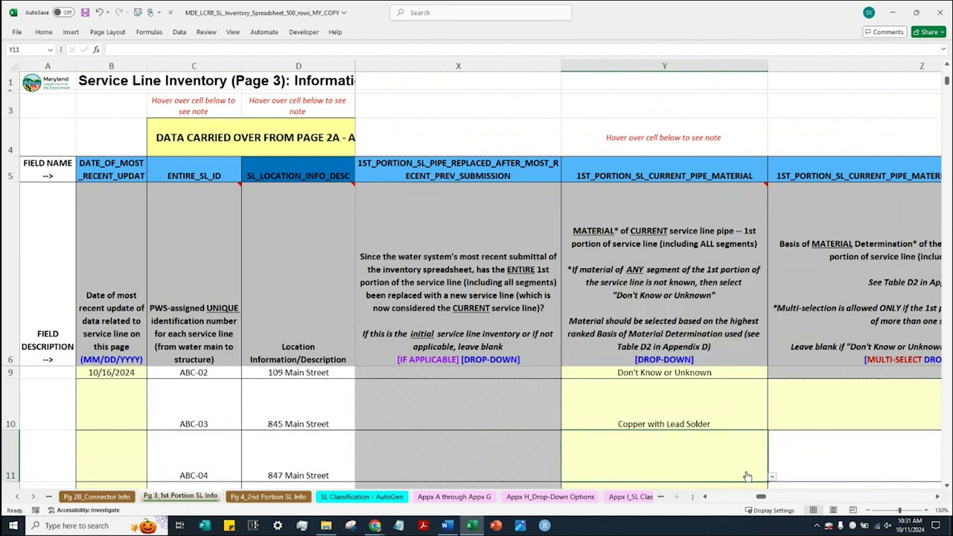
pyautogui.click(772, 476)
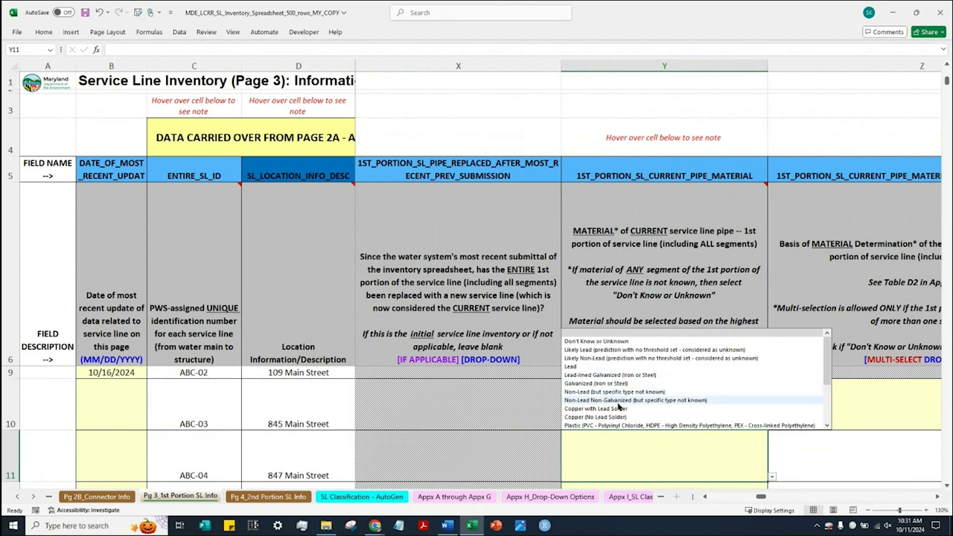
pyautogui.click(622, 408)
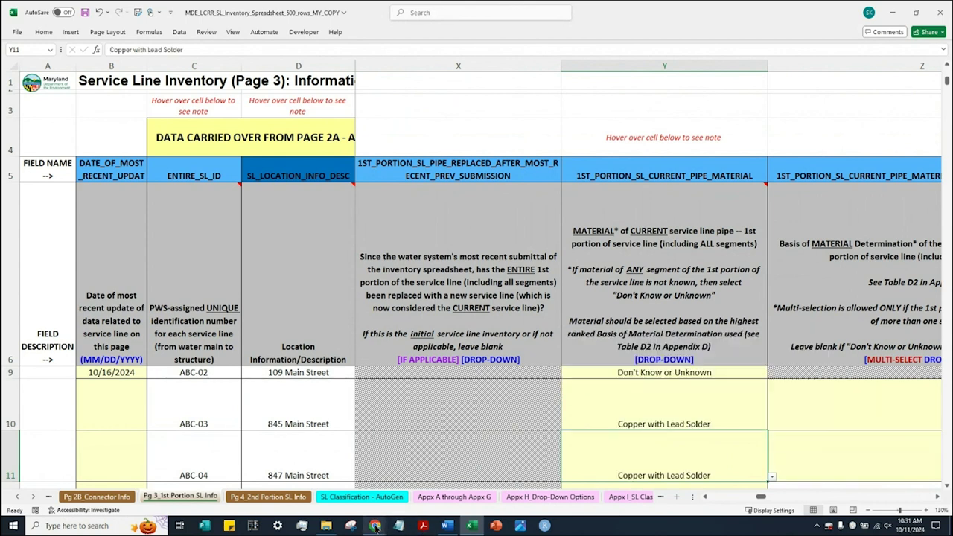
# Check Scenario D in the Appendix A PDF and set the material basis in Z10 and Z11 to "[5. Pipe material obtained directly from records ONLY]".
pyautogui.moveTo(375, 527)
pyautogui.click(528, 478)
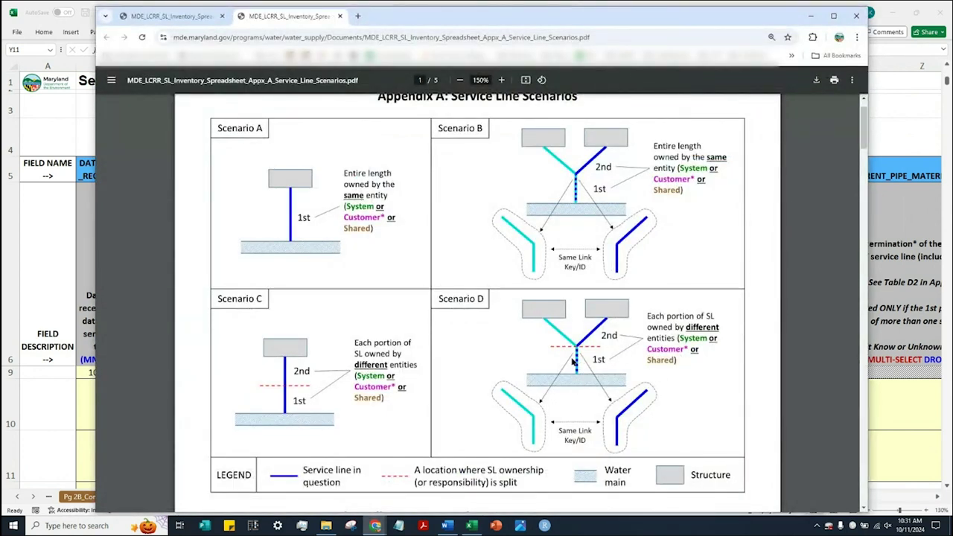
pyautogui.click(900, 424)
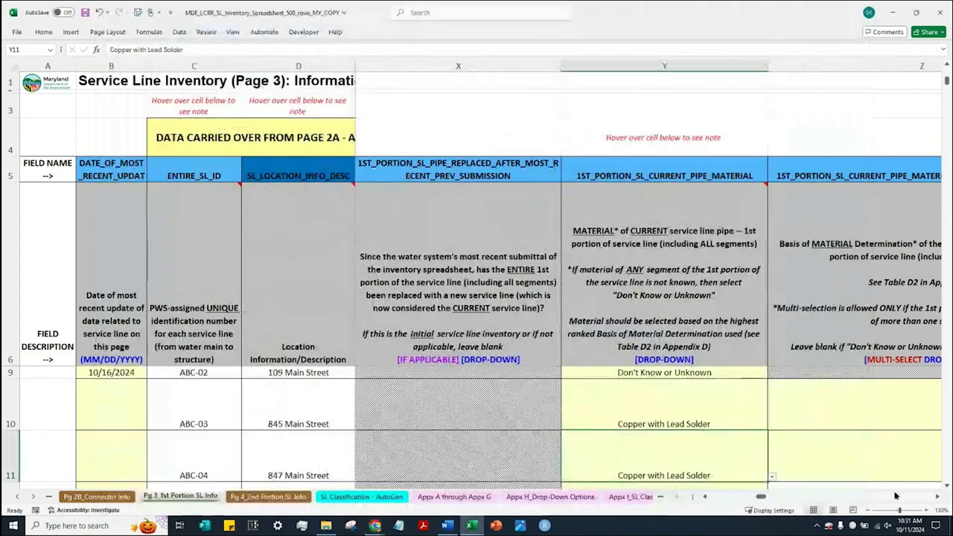
pyautogui.hscroll(2, 678, 413)
pyautogui.click(677, 413)
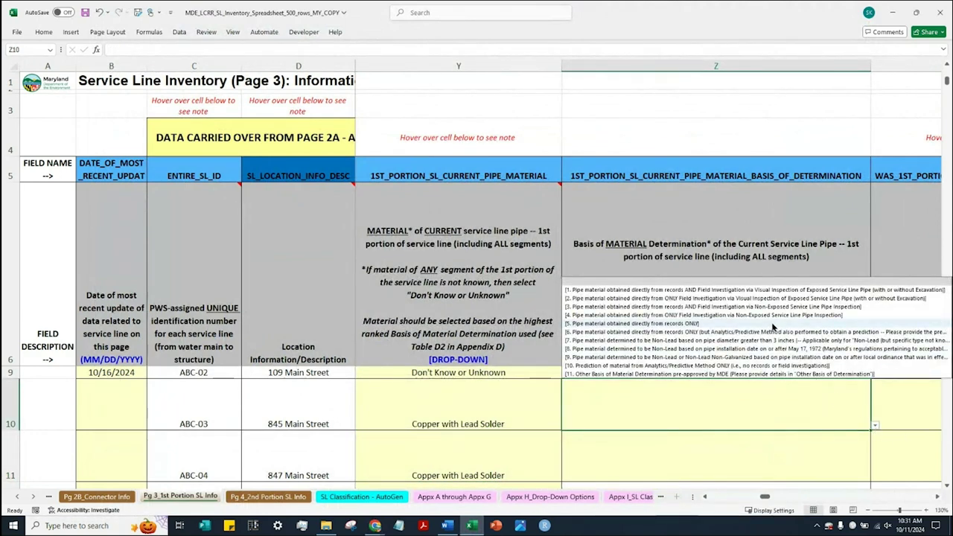
pyautogui.click(714, 323)
pyautogui.click(874, 480)
pyautogui.click(874, 481)
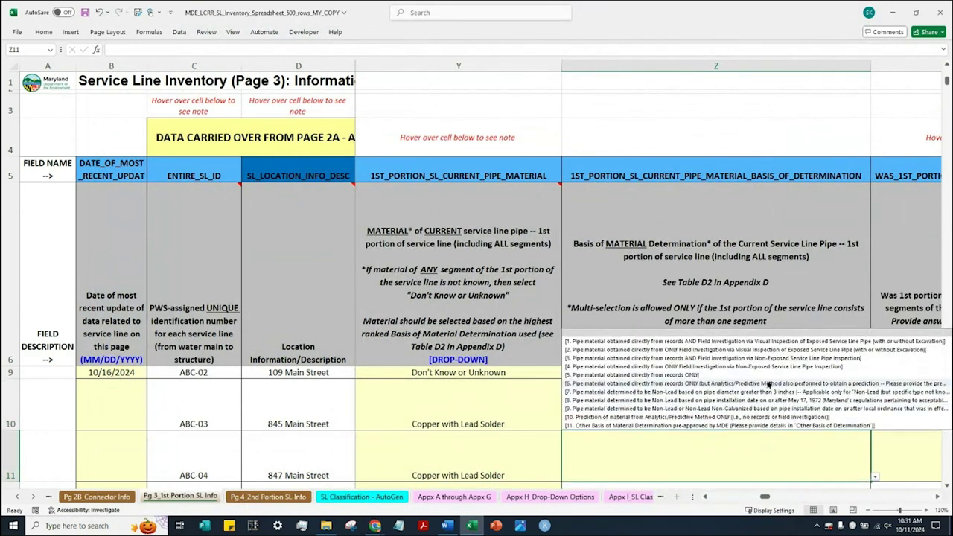
pyautogui.click(740, 399)
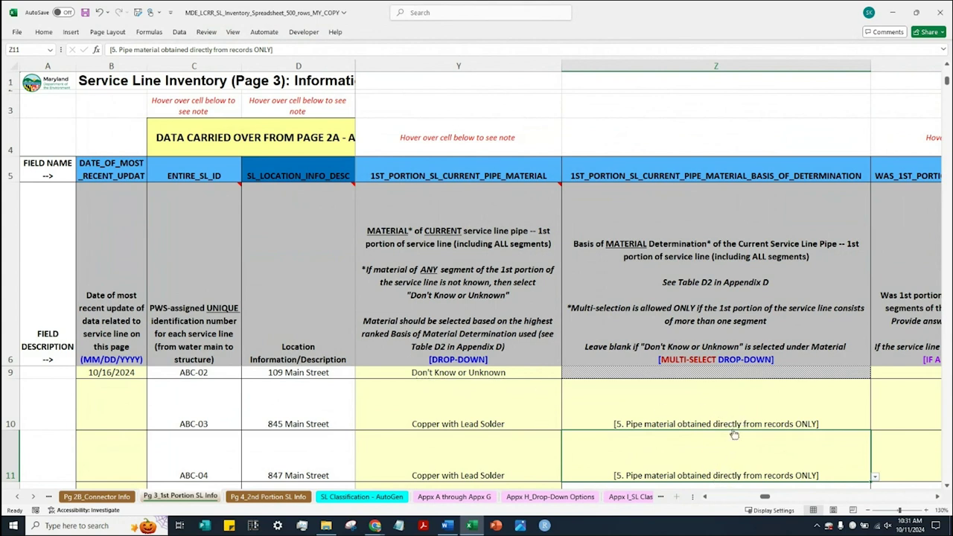
# Consult the Scenario D diagram again and answer Don't Know in AA10 and AA11 for whether the 1st portion was ever lead.
pyautogui.click(939, 498)
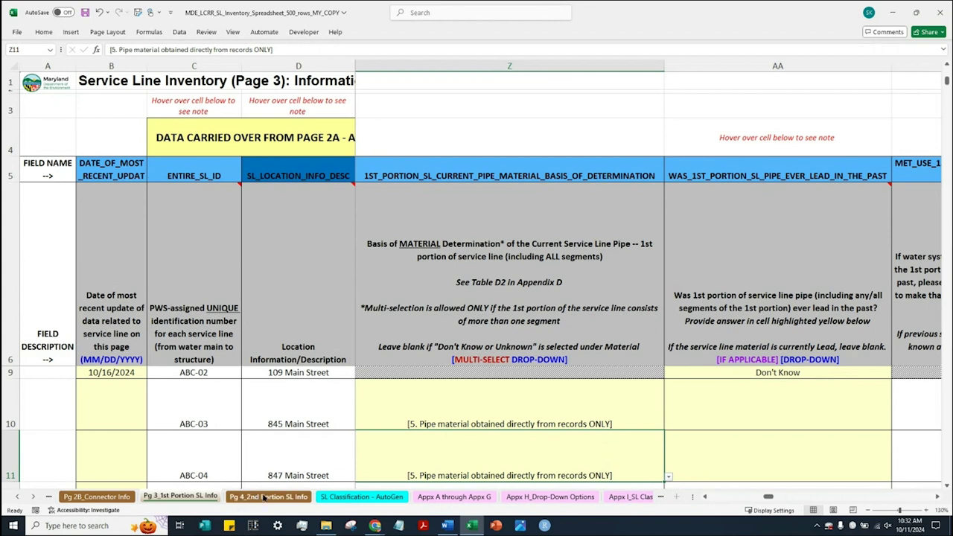
pyautogui.moveTo(374, 526)
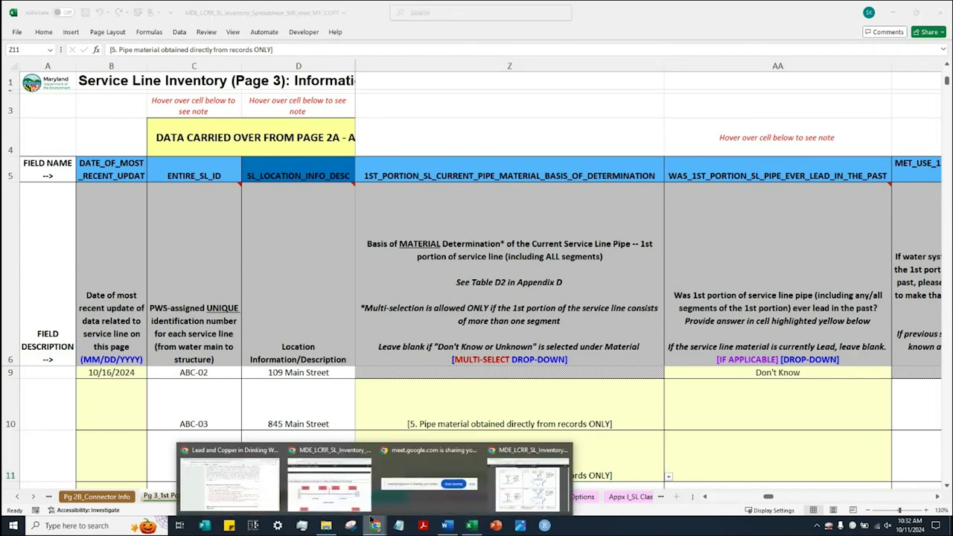
pyautogui.click(506, 493)
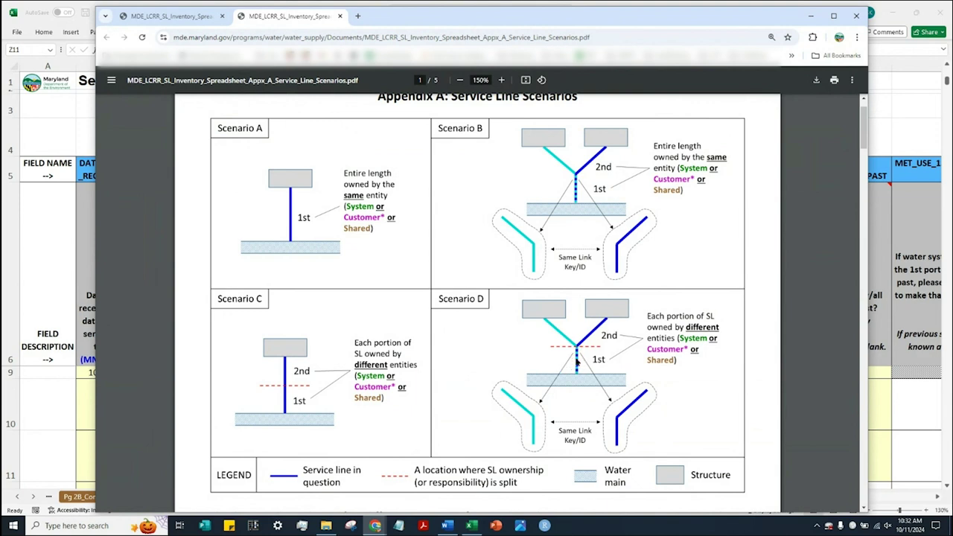
pyautogui.click(919, 472)
pyautogui.click(872, 429)
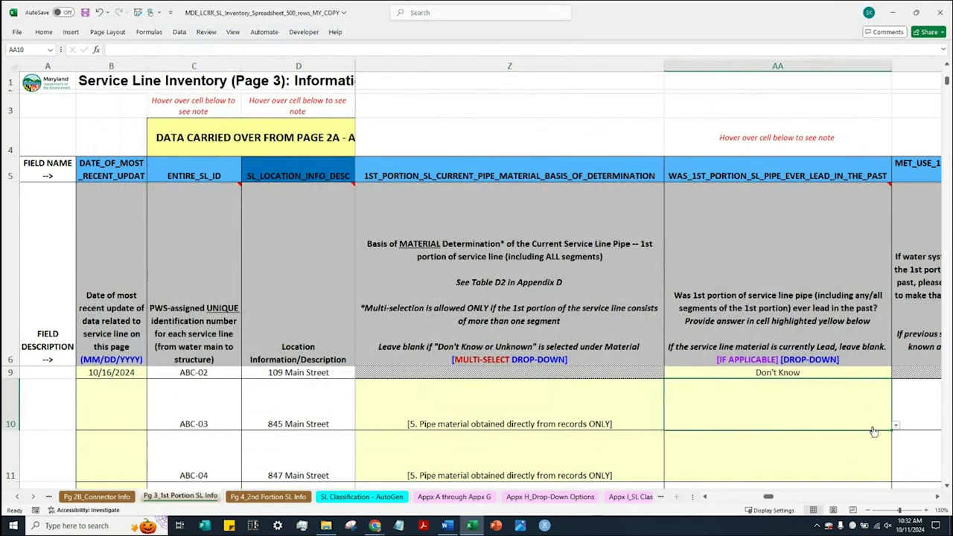
pyautogui.click(897, 429)
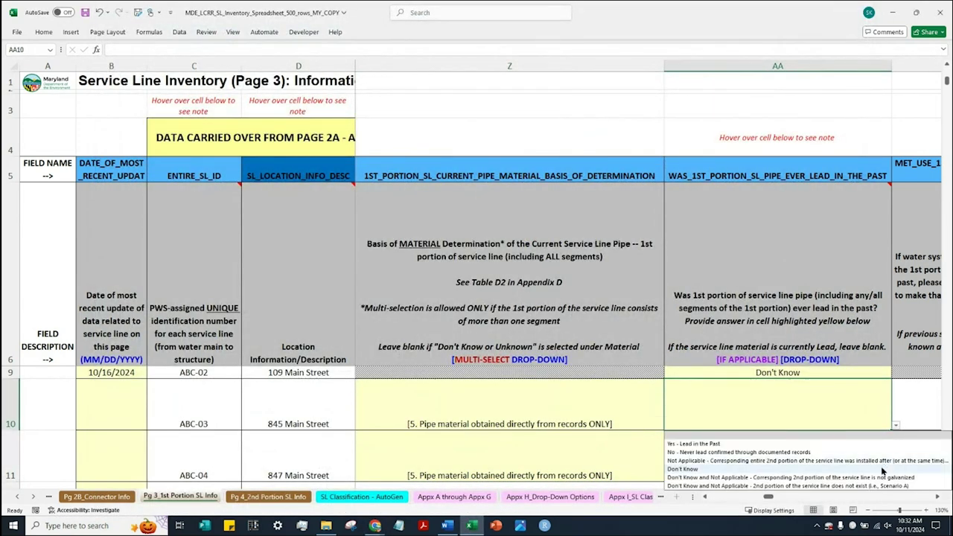
pyautogui.click(851, 453)
pyautogui.click(852, 453)
pyautogui.click(895, 476)
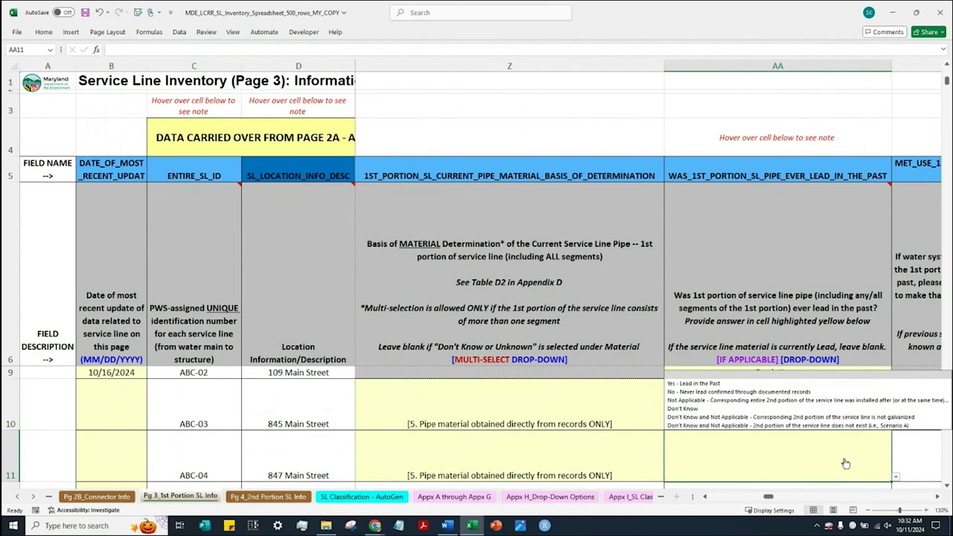
pyautogui.click(841, 408)
# Set the current 1st portion pipe diameter to Don't Know or Unknown for ABC-03 and ABC-04 in AC10 and AC11.
pyautogui.click(937, 498)
pyautogui.click(938, 498)
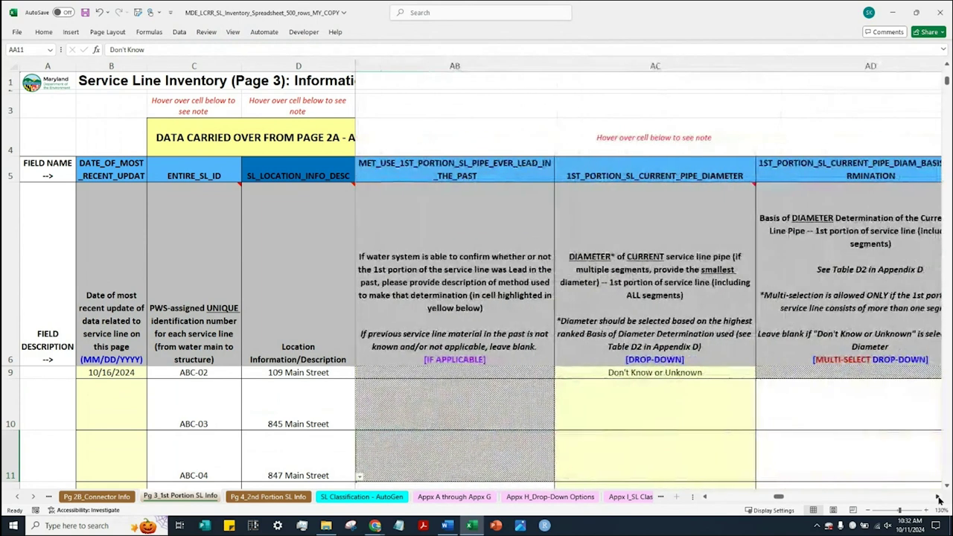
pyautogui.click(741, 406)
pyautogui.click(757, 422)
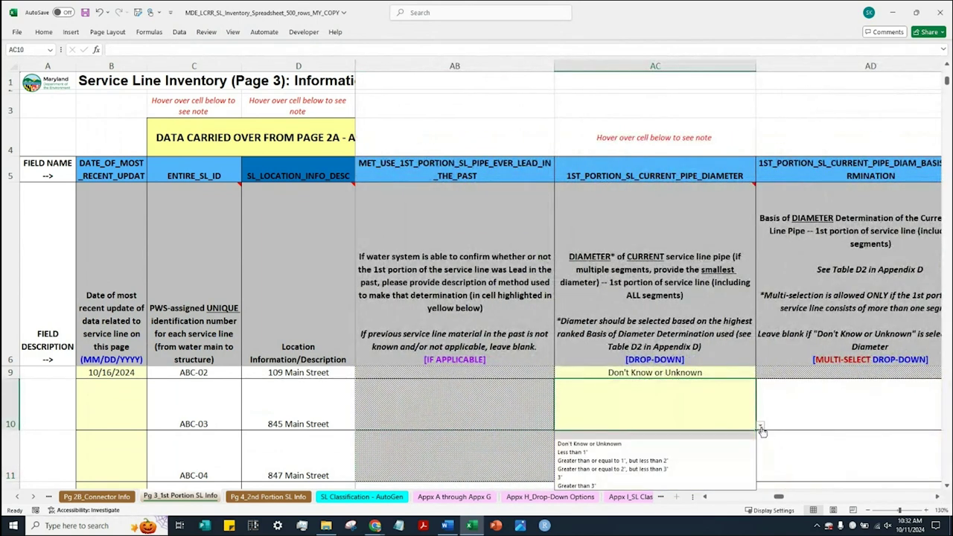
pyautogui.click(715, 438)
pyautogui.click(735, 472)
pyautogui.click(759, 476)
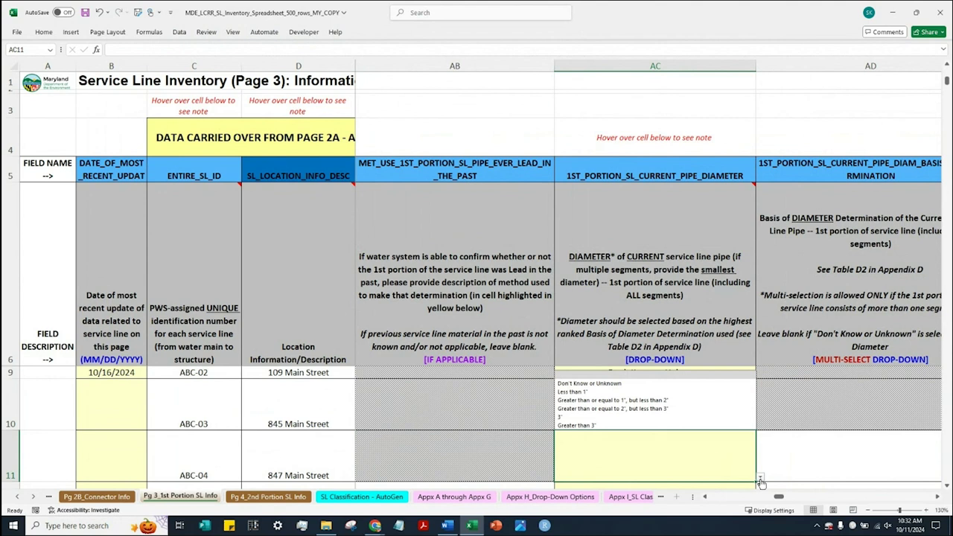
pyautogui.click(692, 374)
# Set the installation year to Don't Know or Unknown in AE10 and AE11, and examine the auto-generated material classification in column AJ.
pyautogui.hscroll(3, 638, 399)
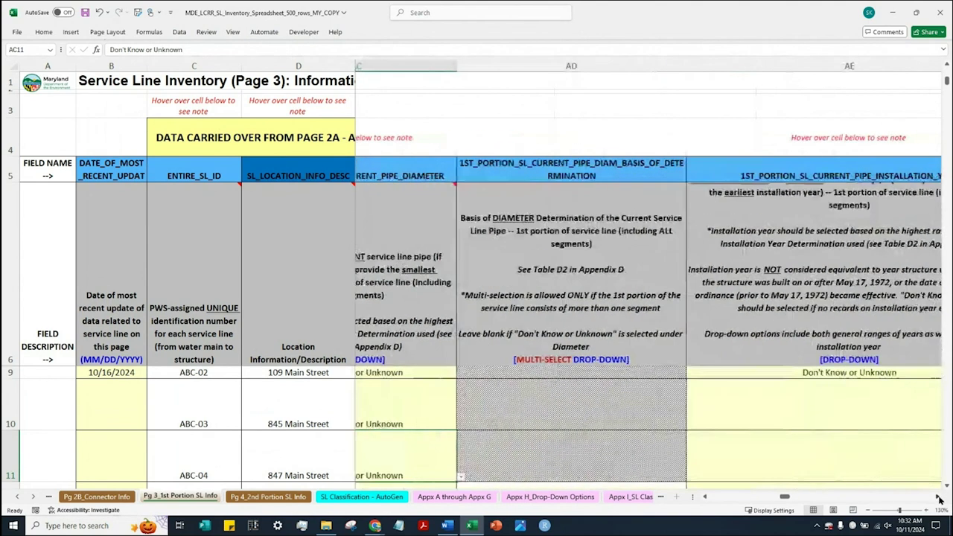
pyautogui.click(638, 399)
pyautogui.click(687, 427)
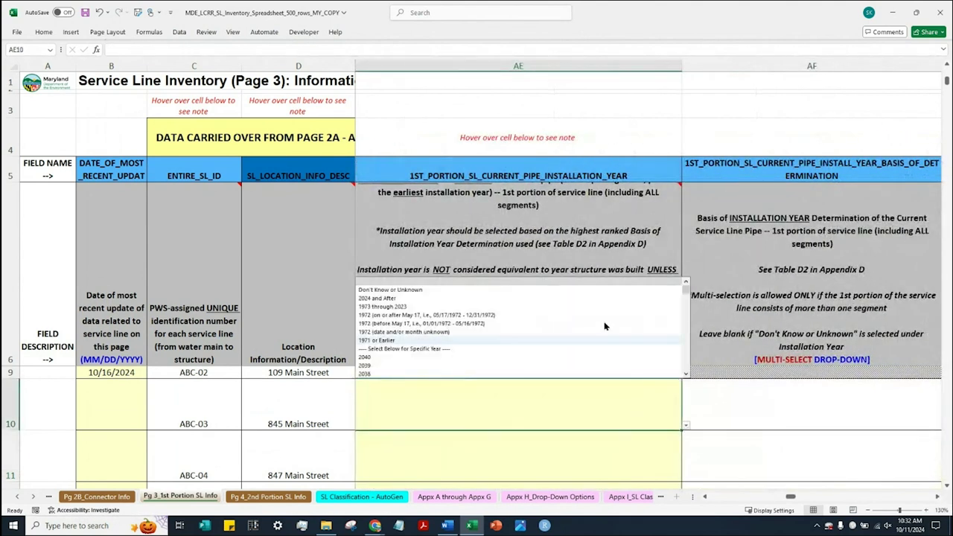
pyautogui.click(610, 281)
pyautogui.click(611, 445)
pyautogui.click(685, 479)
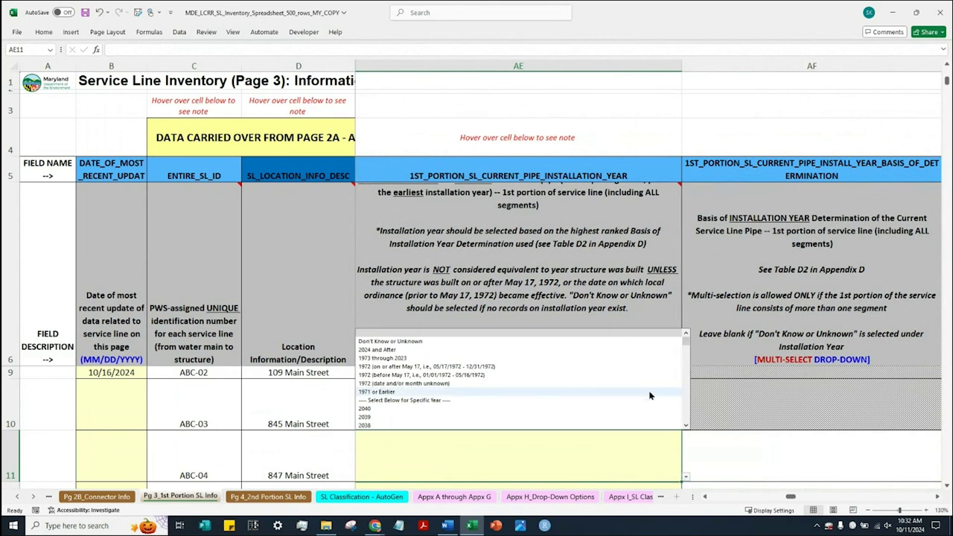
pyautogui.click(714, 336)
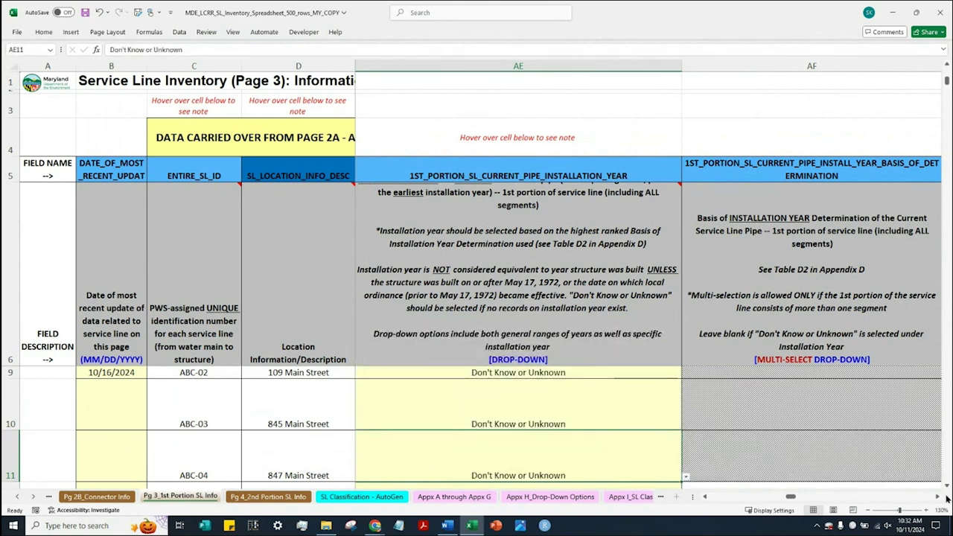
pyautogui.hscroll(5, 937, 498)
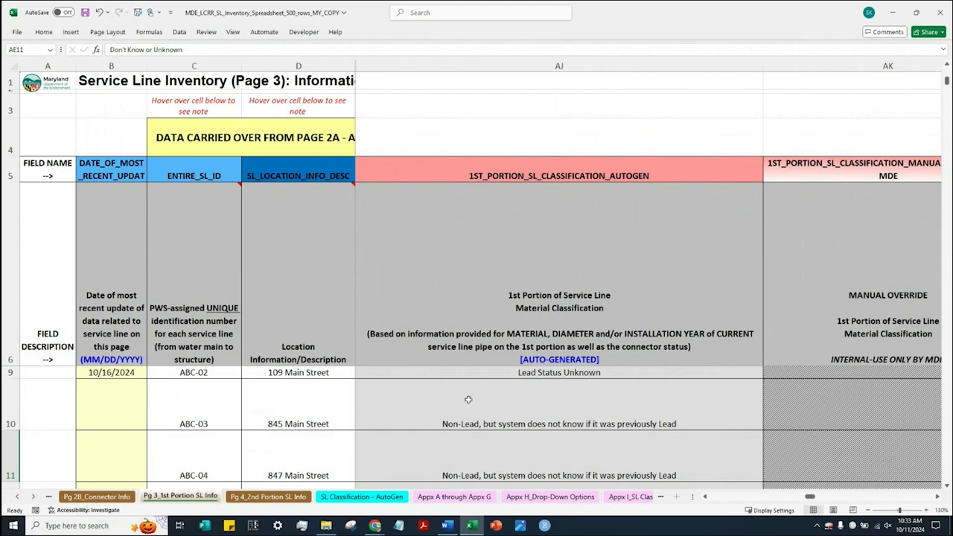
pyautogui.click(520, 422)
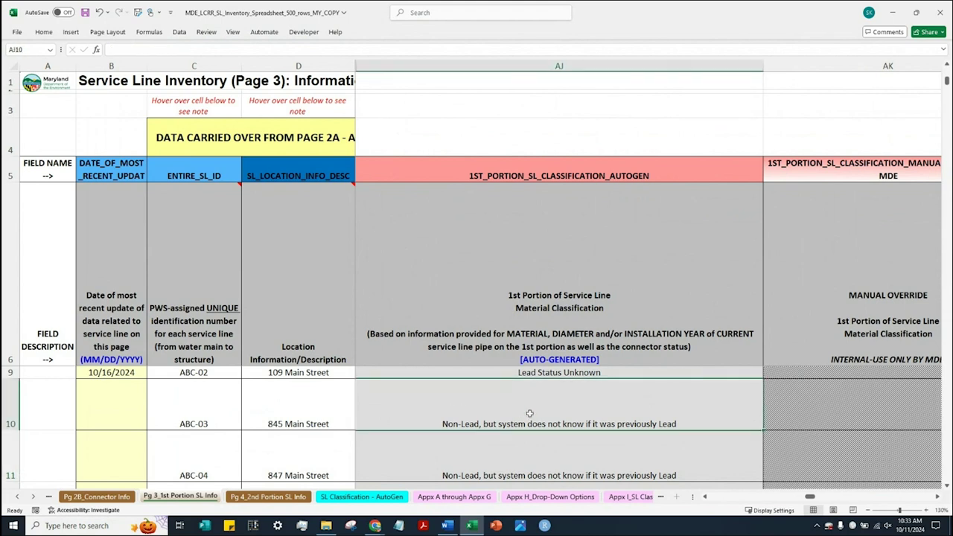
# Compare the auto-generated 1st portion material classifications for ABC-03 and ABC-04 in AJ10 and AJ11.
pyautogui.press('Down')
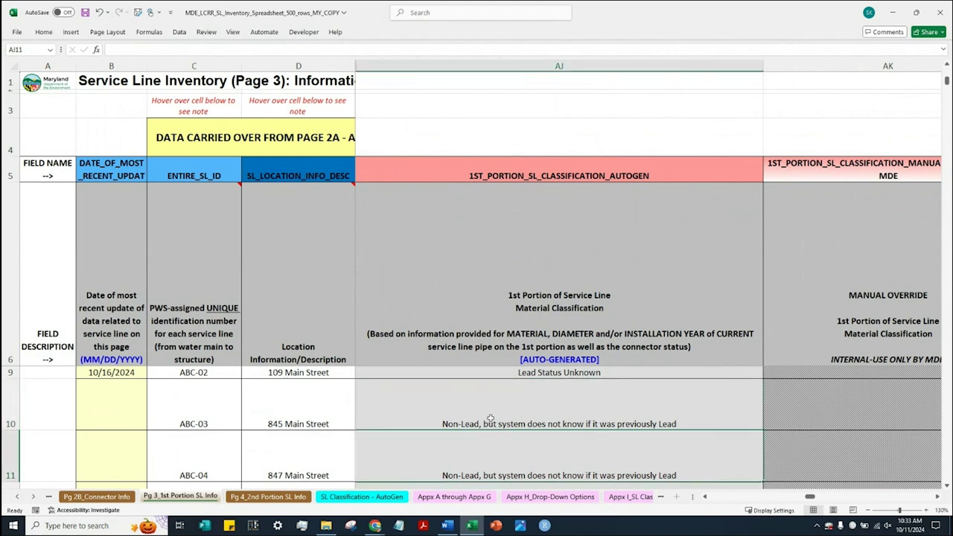
pyautogui.click(488, 415)
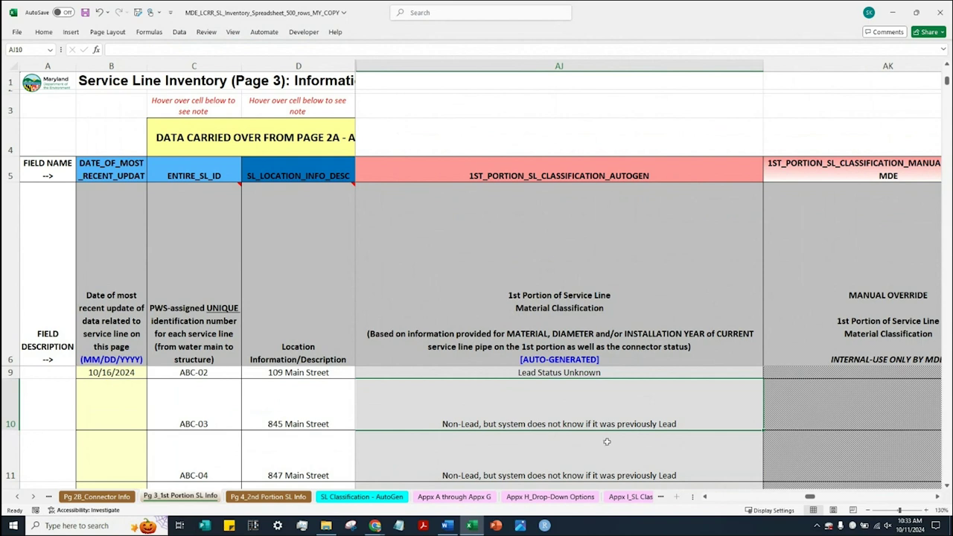
pyautogui.moveTo(678, 410); pyautogui.dragTo(673, 447)
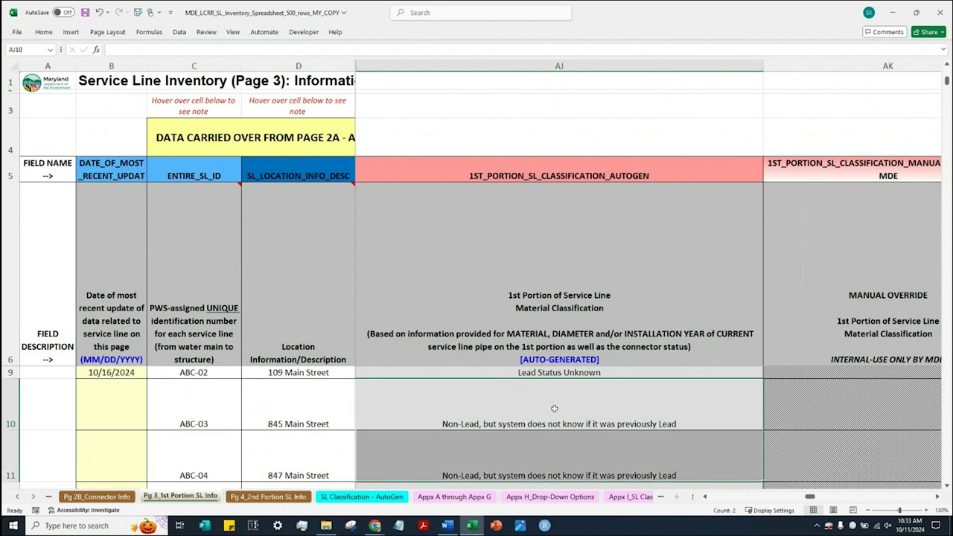
pyautogui.click(574, 413)
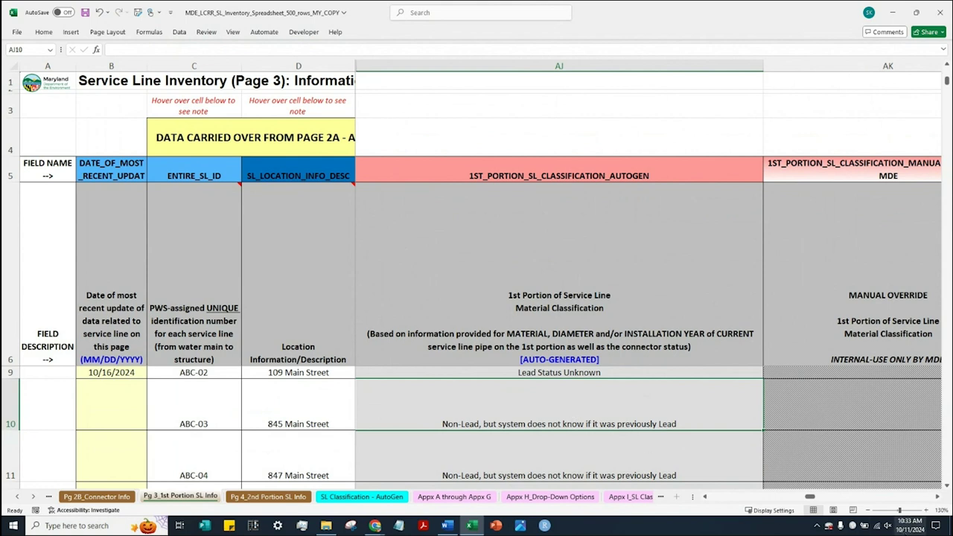
# Set the pipe material record type in AN10 and AN11 to "[Meter Installation/Maintenance/Inspection and/or Reading Records Performed by Water System Personnel or Contractors]".
pyautogui.moveTo(936, 497); pyautogui.dragTo(937, 497)
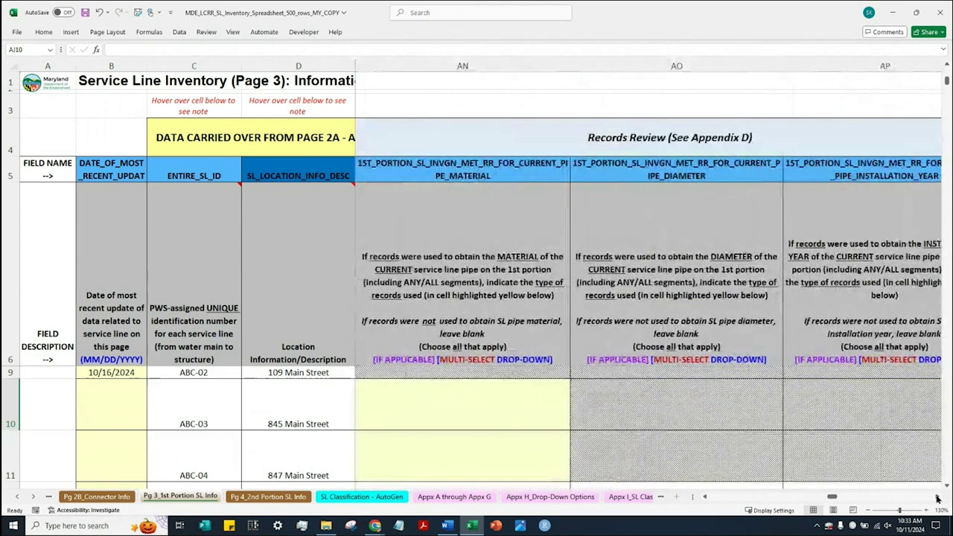
pyautogui.click(706, 496)
pyautogui.click(716, 405)
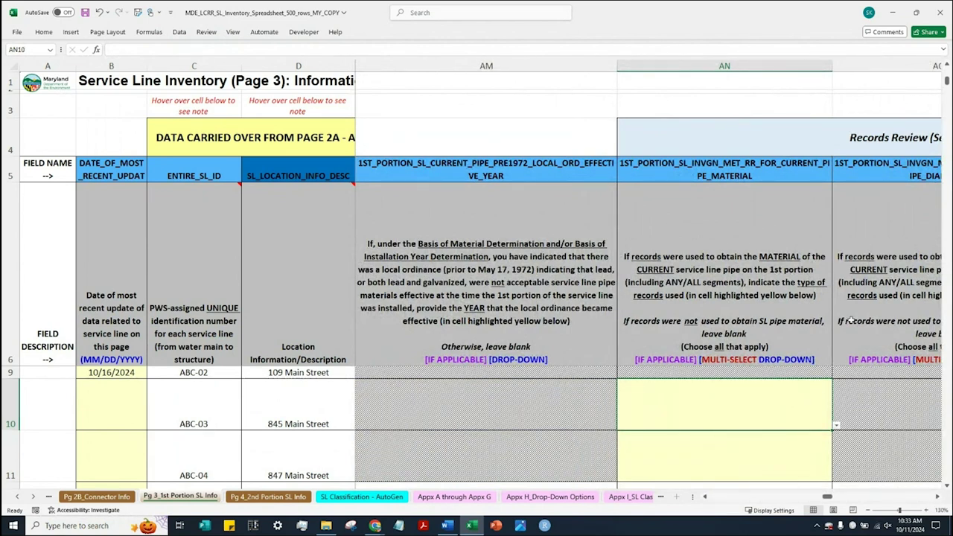
pyautogui.click(934, 496)
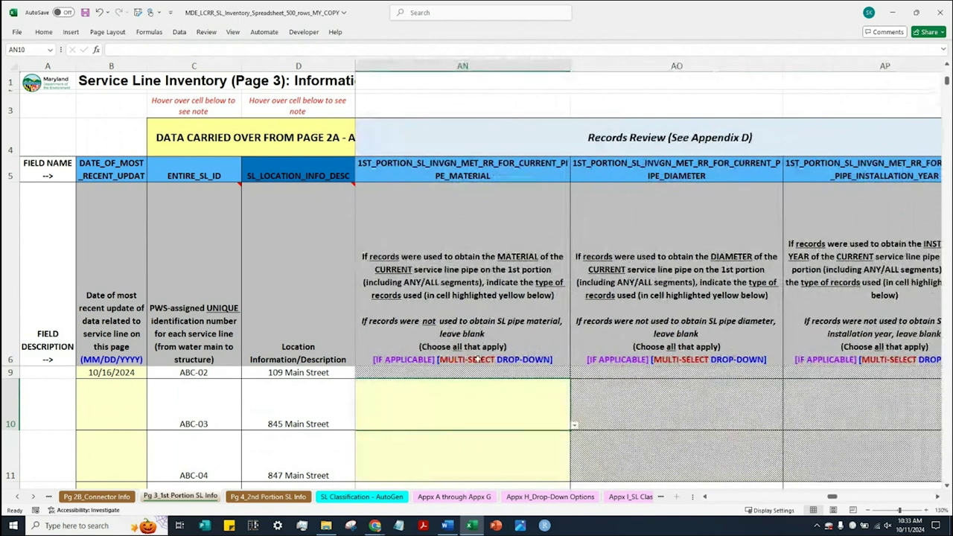
pyautogui.click(573, 427)
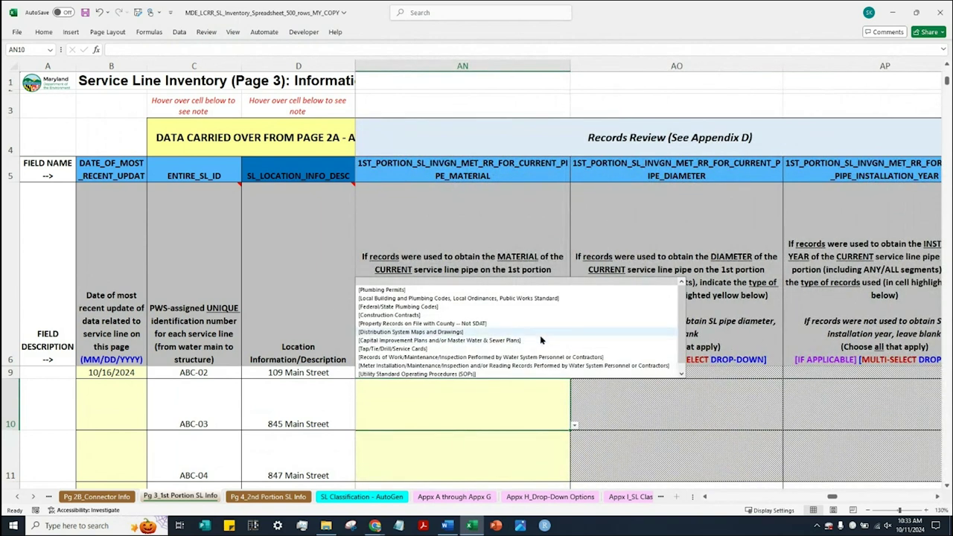
pyautogui.click(493, 366)
pyautogui.click(531, 464)
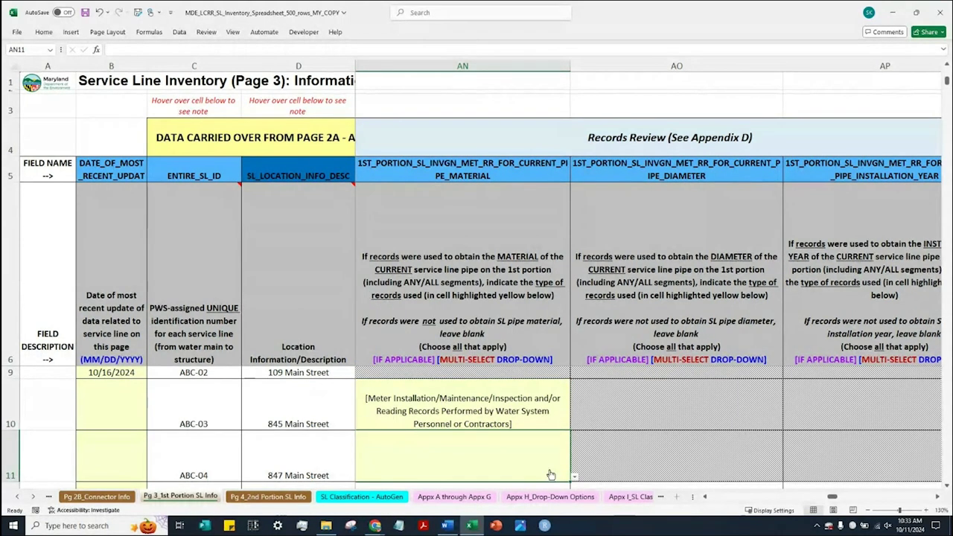
pyautogui.click(573, 476)
pyautogui.click(519, 417)
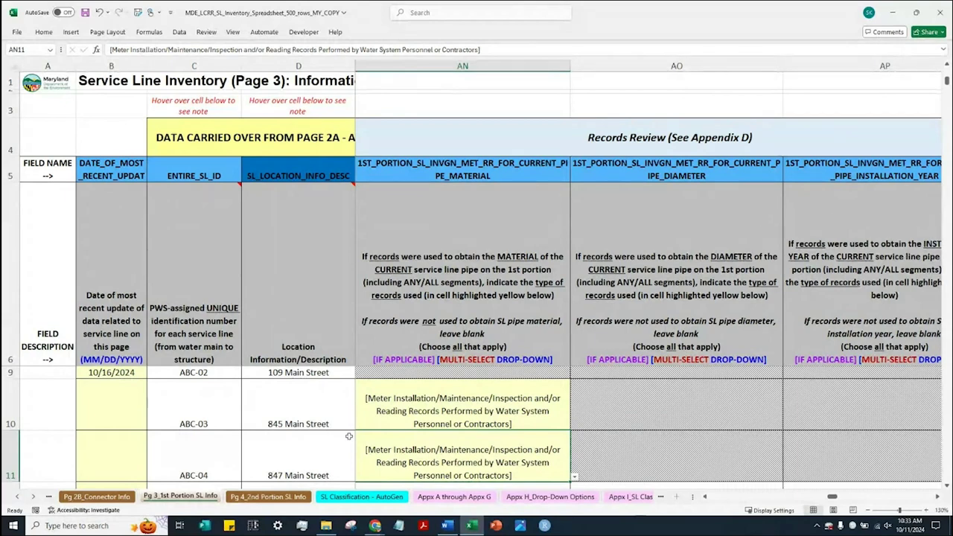
# Check the remaining investigation method, optional and comments columns through BL for ABC-03 and ABC-04, and return to the classification columns.
pyautogui.click(937, 496)
pyautogui.click(937, 496)
pyautogui.click(936, 497)
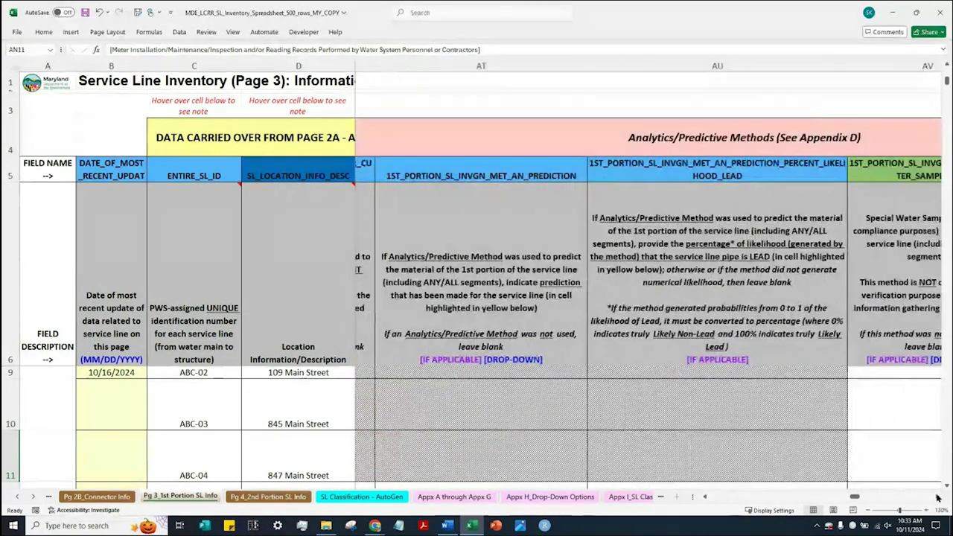
pyautogui.click(937, 497)
pyautogui.click(937, 497)
pyautogui.click(936, 498)
pyautogui.click(937, 497)
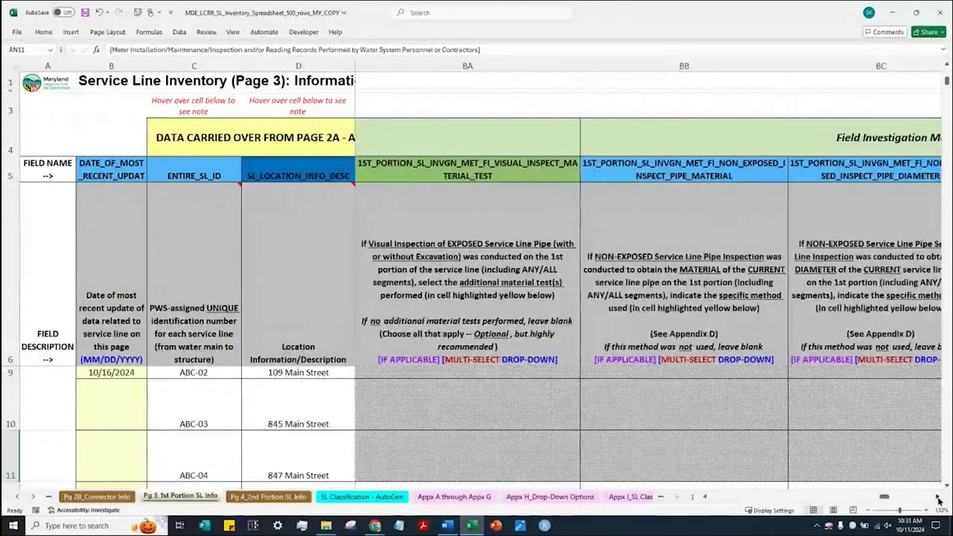
pyautogui.click(937, 497)
pyautogui.click(936, 497)
pyautogui.click(937, 497)
pyautogui.click(937, 498)
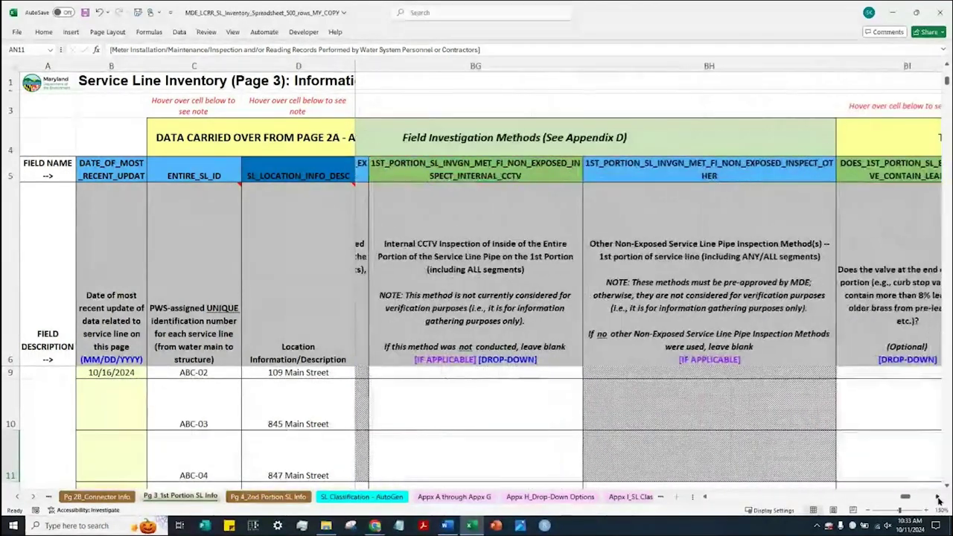
pyautogui.click(937, 497)
pyautogui.click(937, 498)
pyautogui.click(937, 497)
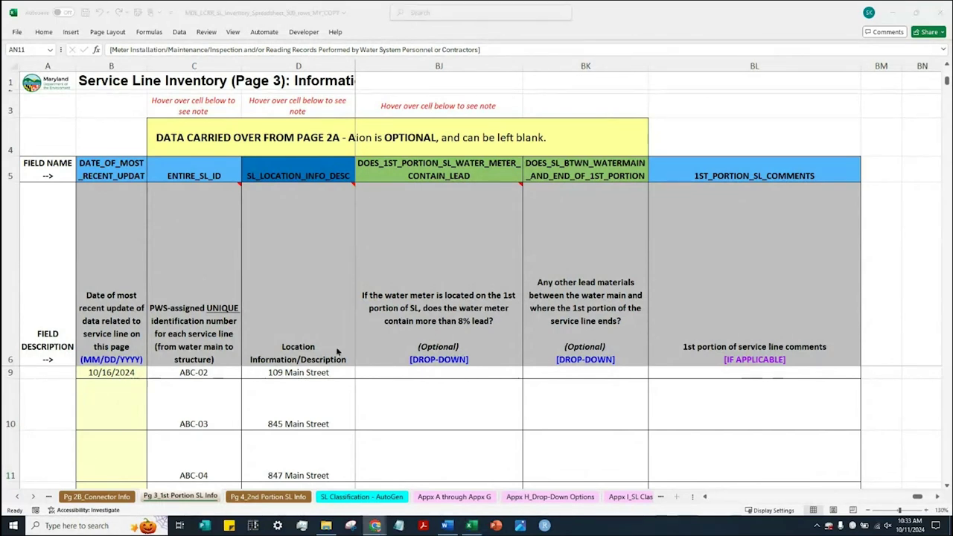
pyautogui.hscroll(-6, 705, 500)
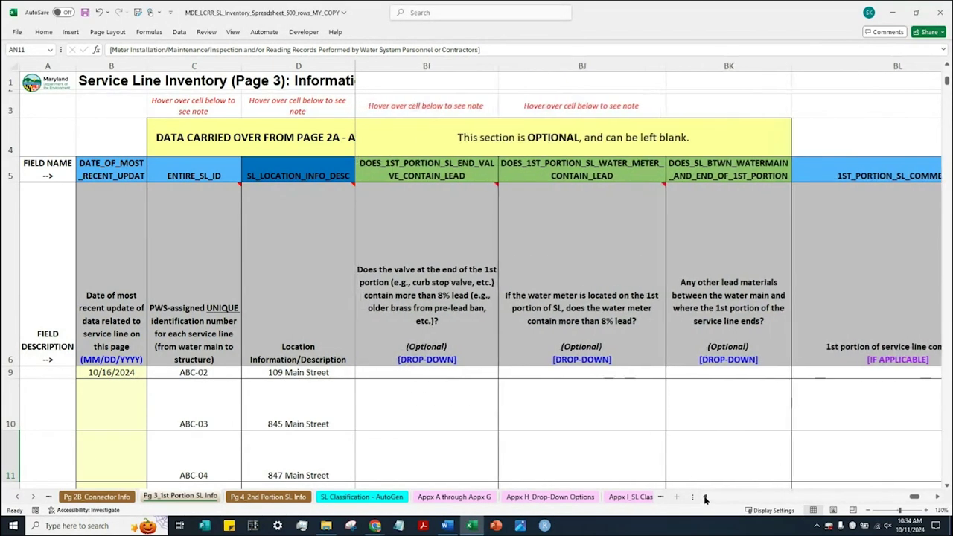
pyautogui.hscroll(-7, 704, 500)
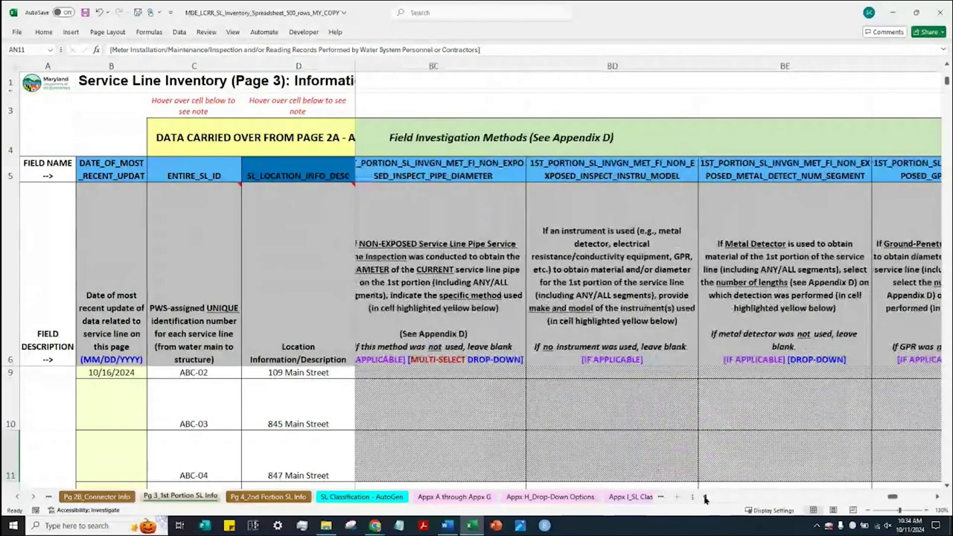
pyautogui.hscroll(-7, 705, 500)
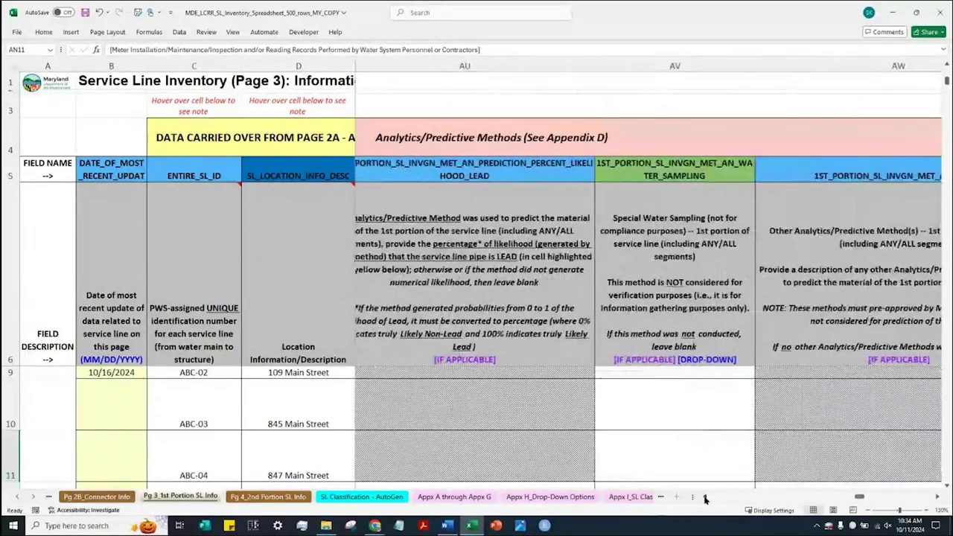
pyautogui.hscroll(-7, 705, 500)
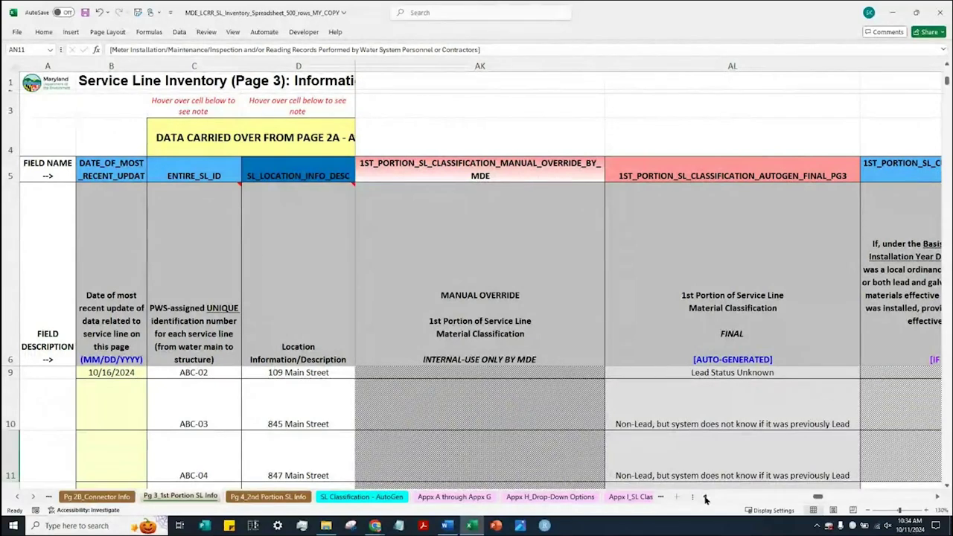
pyautogui.hscroll(-1, 704, 500)
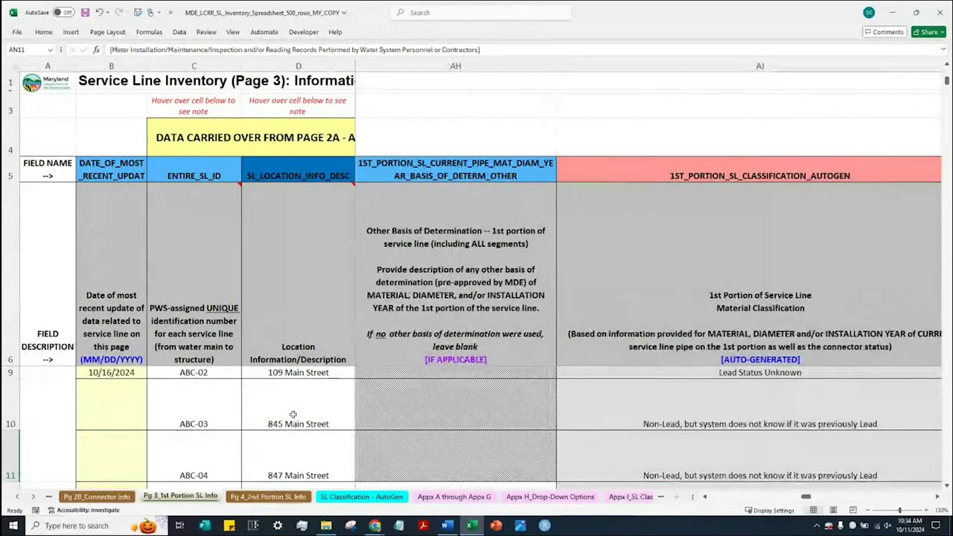
# Enter 10/16/2024 as the date of most recent update for ABC-03 and ABC-04 in B10 and B11.
pyautogui.click(193, 424)
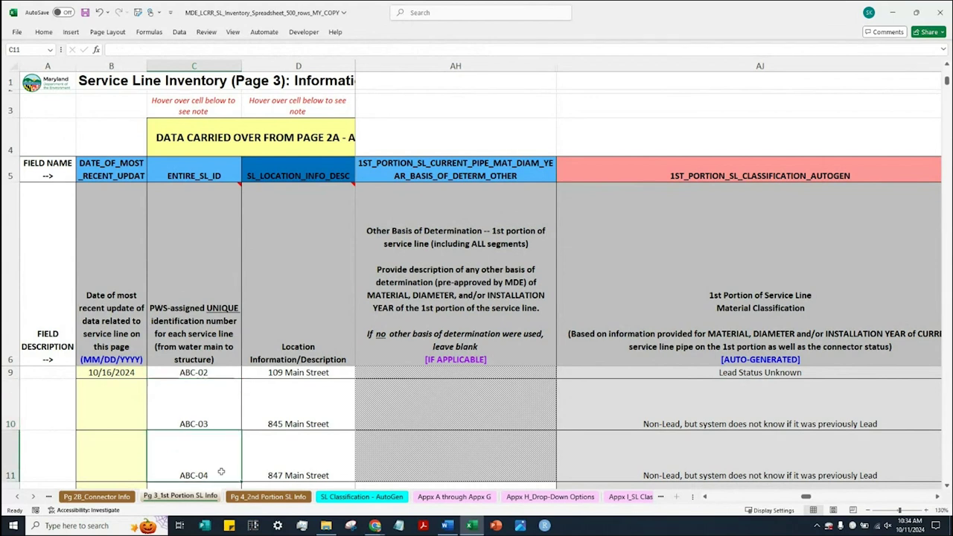
pyautogui.click(127, 405)
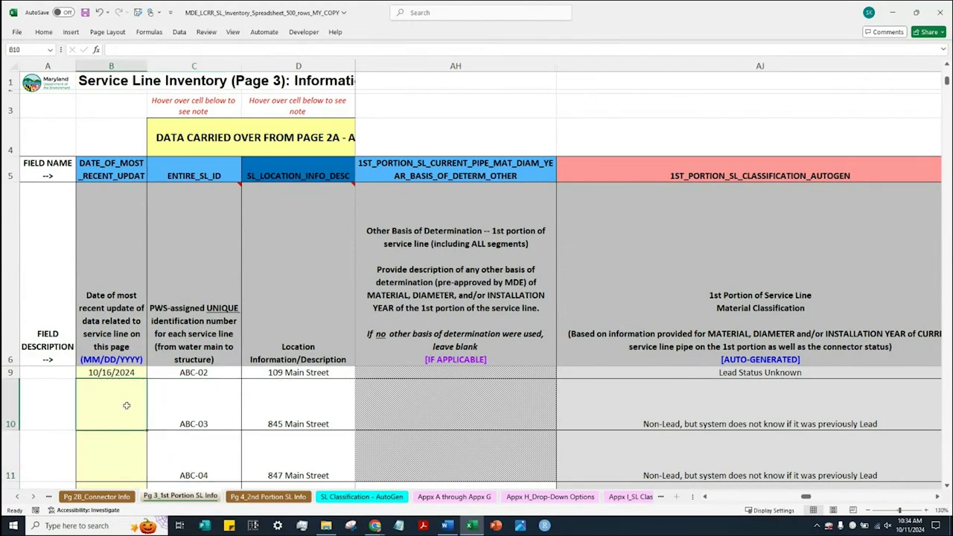
pyautogui.write('10')
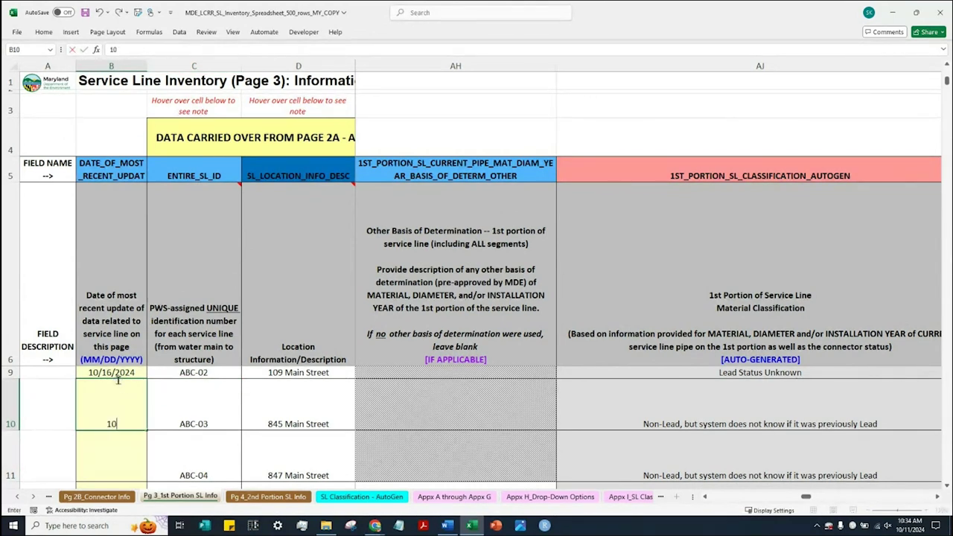
pyautogui.write('/16/2024')
pyautogui.press('Return')
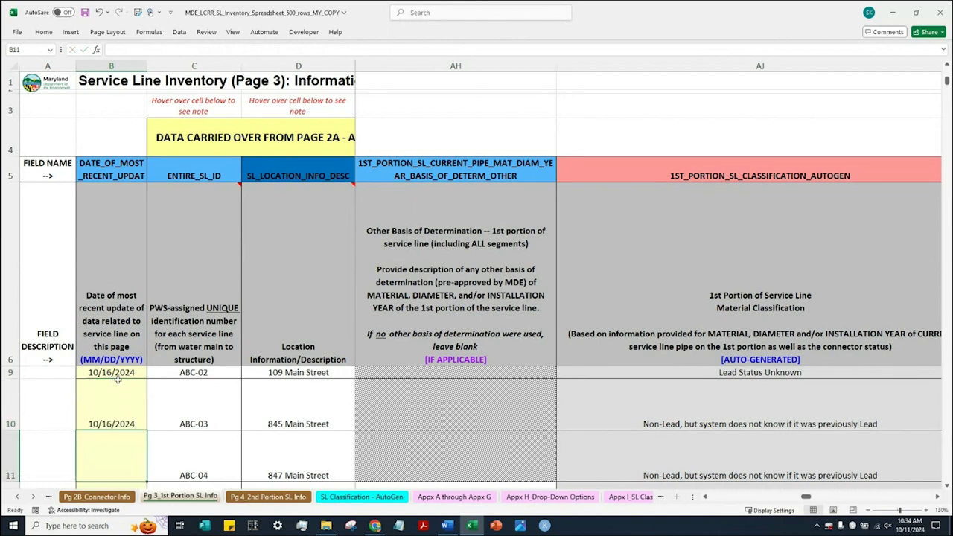
pyautogui.write('1')
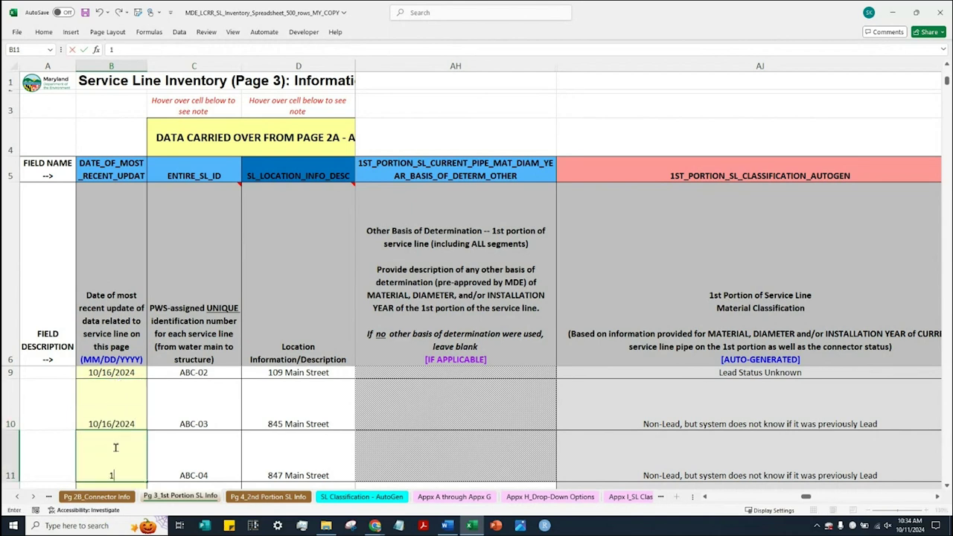
pyautogui.write('0/16/2034')
pyautogui.press('Return')
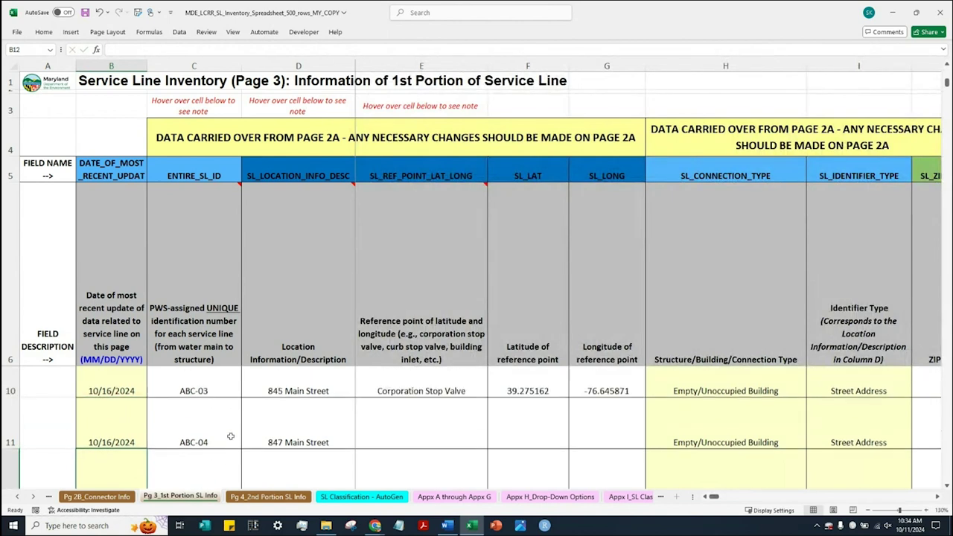
# Review the data carried over from Page 2A for ABC-03 and ABC-04, from connection type through the shared 1st portion link ID.
pyautogui.scroll(1, 230, 436)
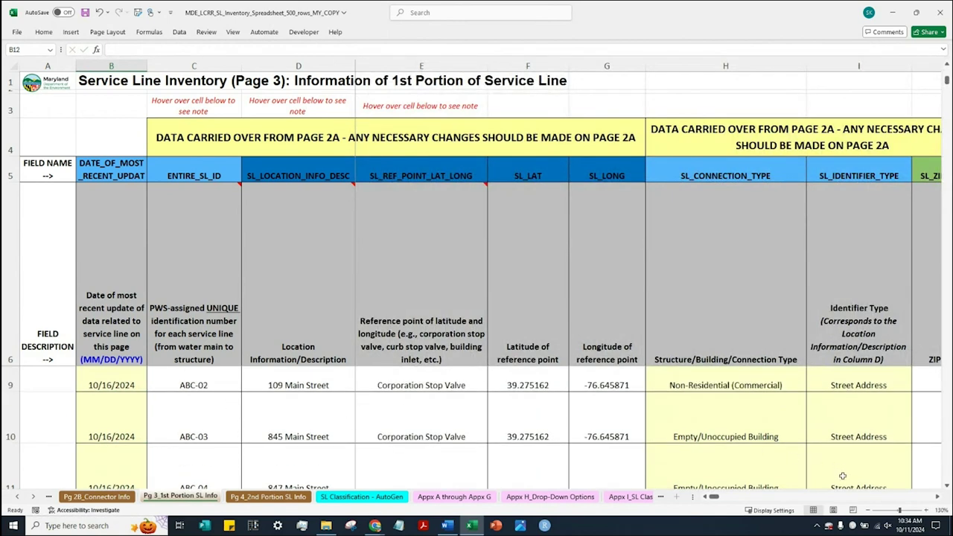
pyautogui.click(947, 487)
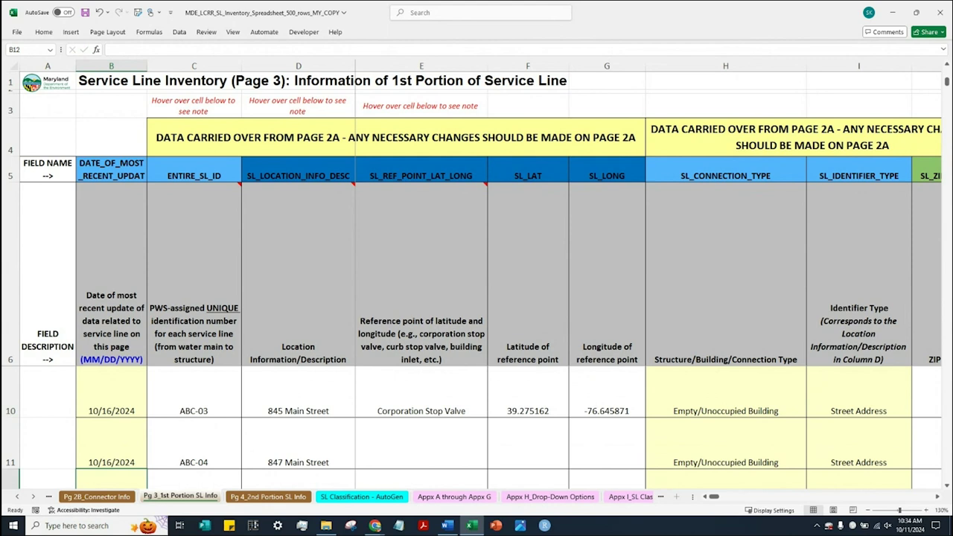
pyautogui.click(446, 526)
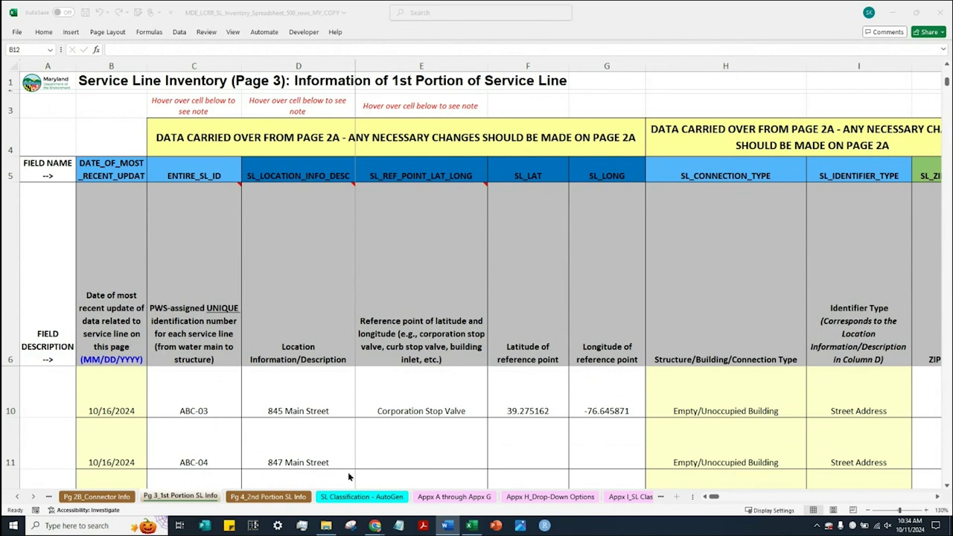
pyautogui.click(938, 498)
pyautogui.click(937, 499)
pyautogui.click(937, 498)
pyautogui.click(938, 498)
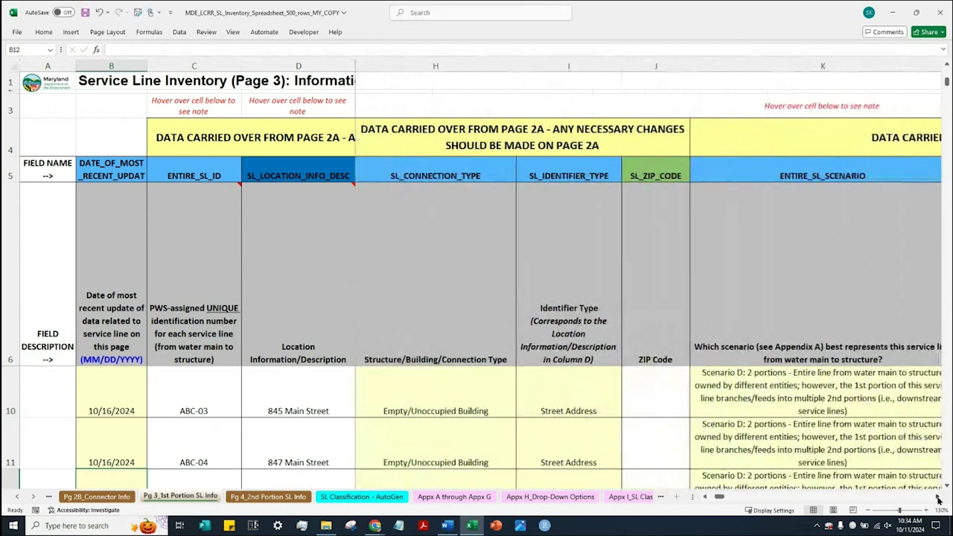
pyautogui.click(938, 499)
pyautogui.click(937, 498)
pyautogui.click(938, 499)
pyautogui.click(938, 498)
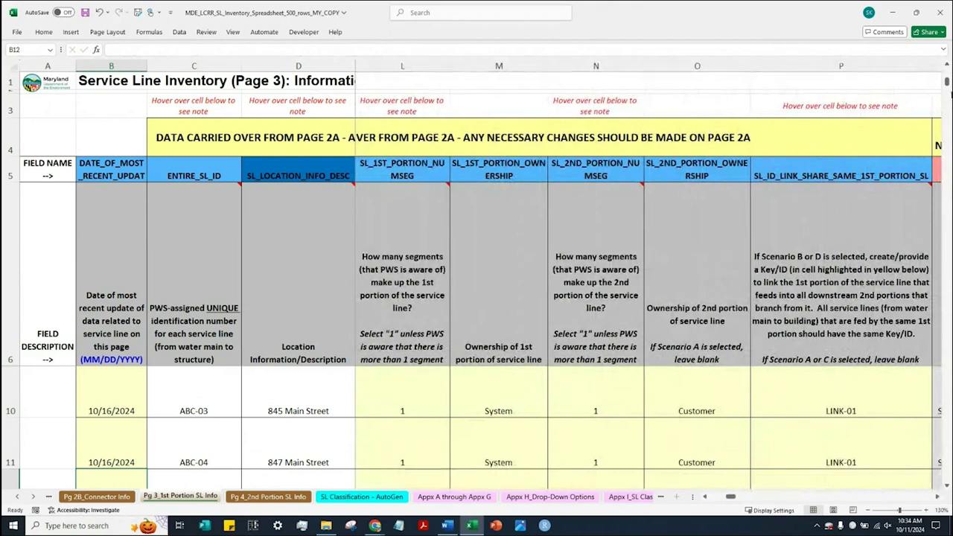
# Review the rows from ABC-01 down across the ownership, activity status and water main columns through the current pipe material's basis of determination.
pyautogui.click(947, 70)
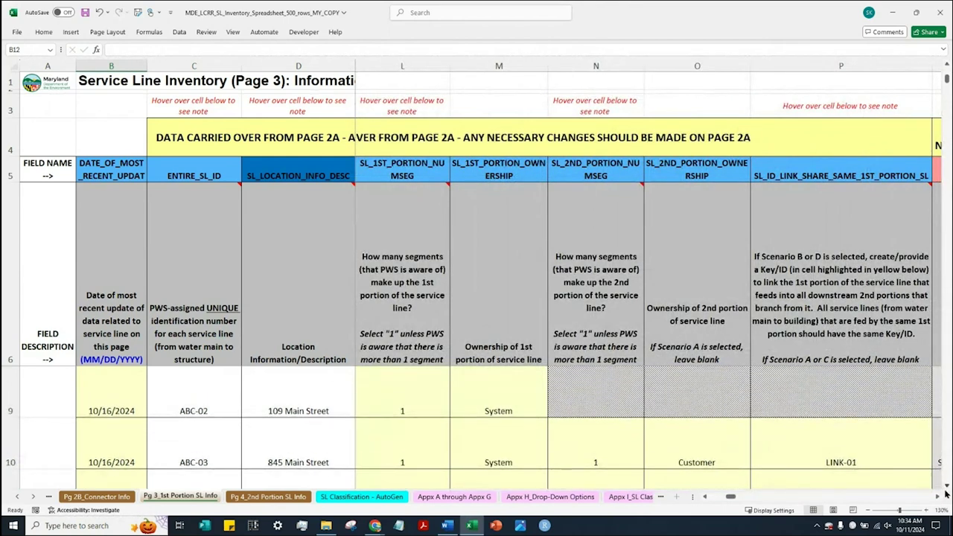
pyautogui.click(946, 71)
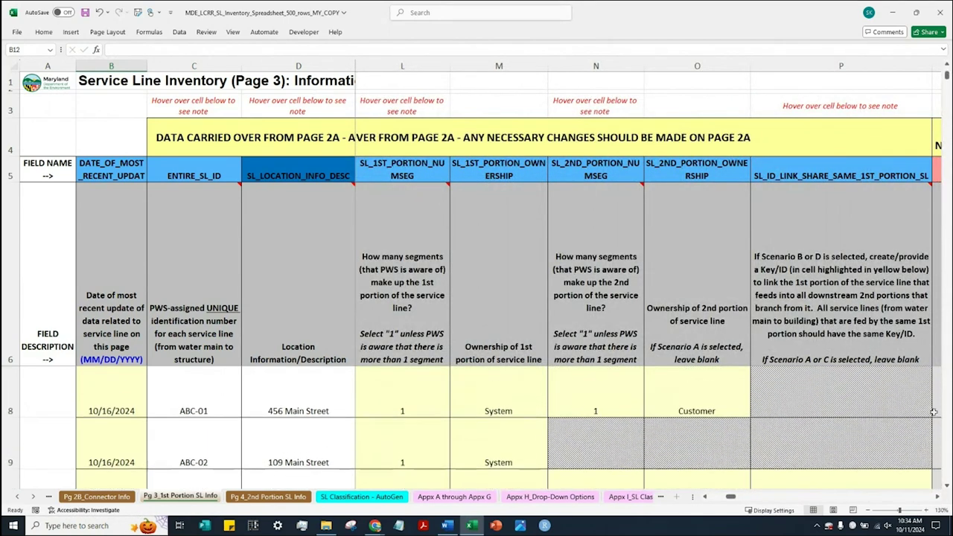
pyautogui.click(938, 499)
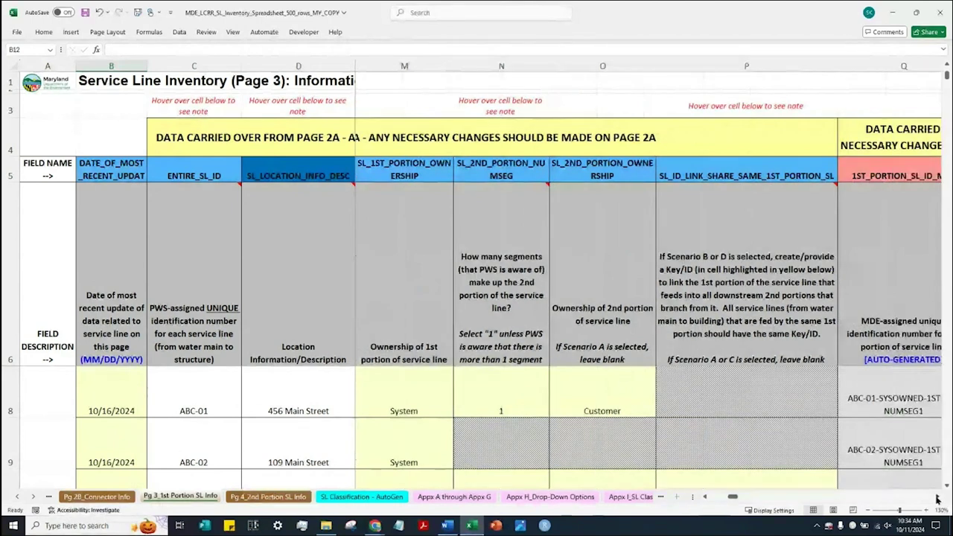
pyautogui.click(938, 498)
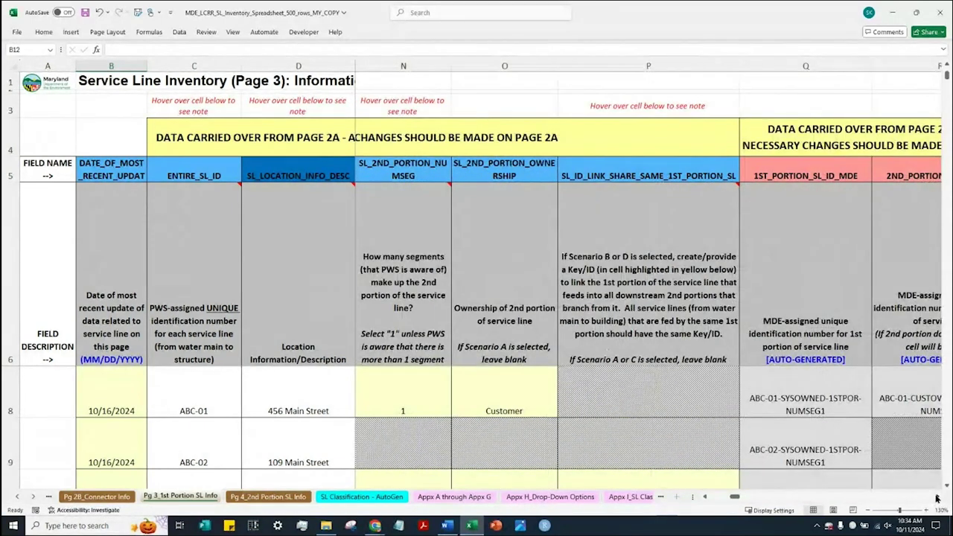
pyautogui.click(937, 498)
pyautogui.click(937, 499)
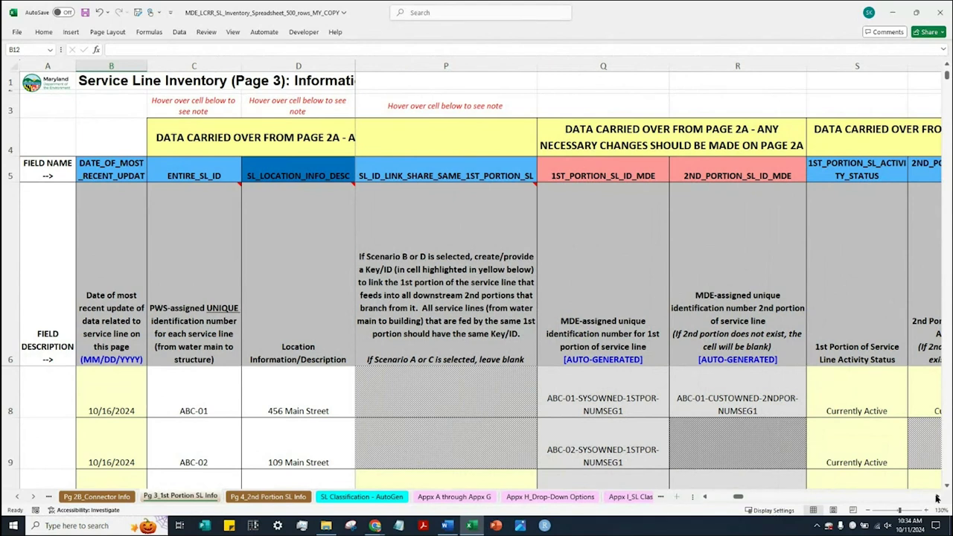
pyautogui.click(936, 498)
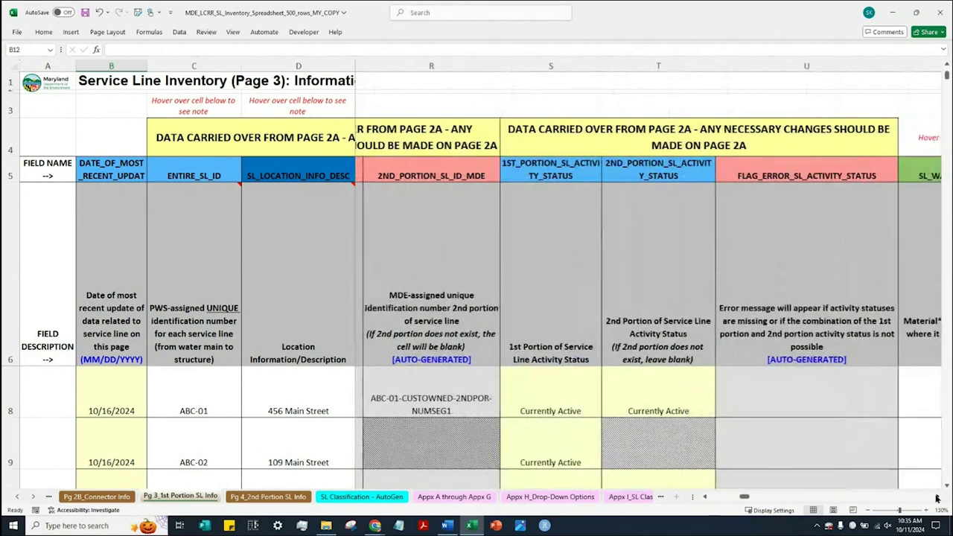
pyautogui.click(936, 498)
pyautogui.click(936, 498)
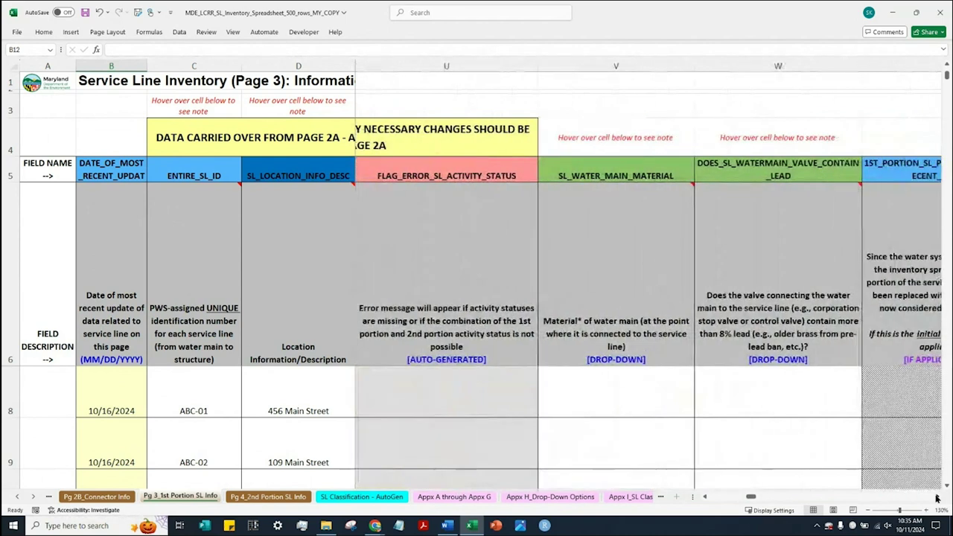
pyautogui.click(936, 498)
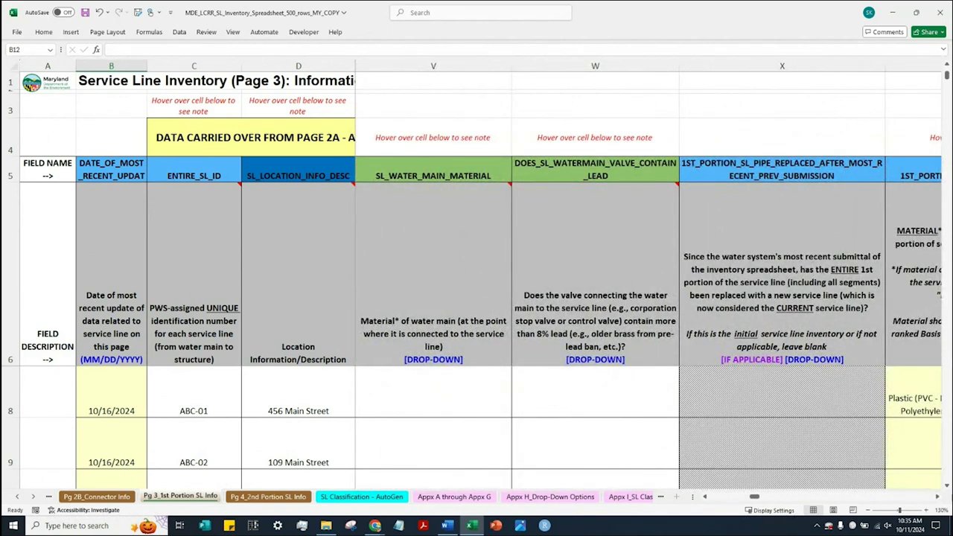
pyautogui.click(936, 498)
pyautogui.click(936, 500)
pyautogui.click(936, 500)
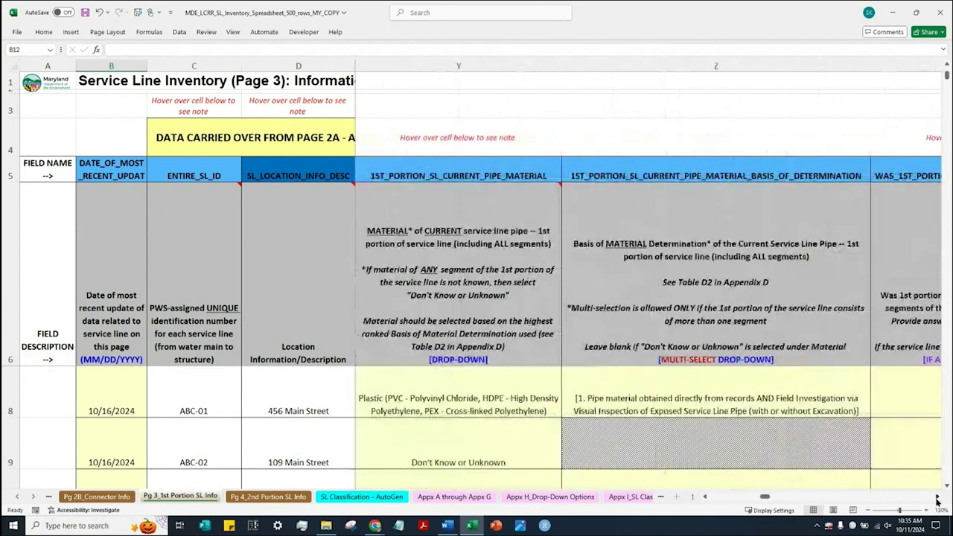
pyautogui.scroll(-3, 783, 426)
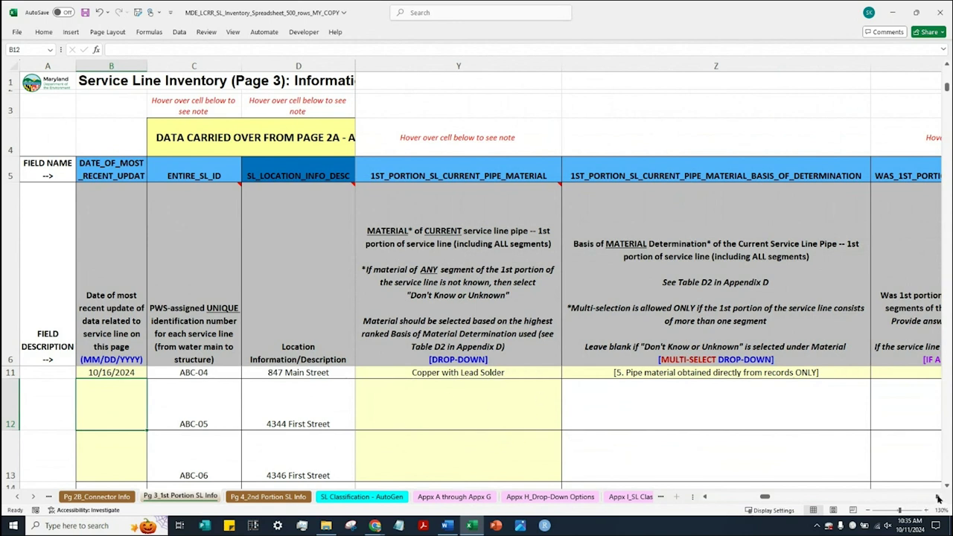
pyautogui.moveTo(938, 498); pyautogui.dragTo(938, 498)
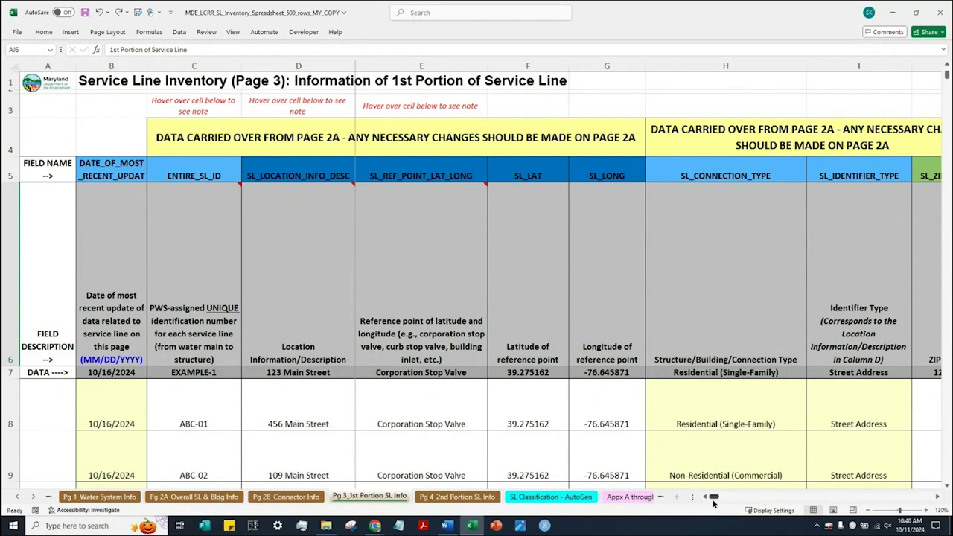
# Examine the auto-generated 1st portion material classification in column AJ, selecting the whole column, and return to cell A3.
pyautogui.moveTo(713, 498); pyautogui.dragTo(810, 506)
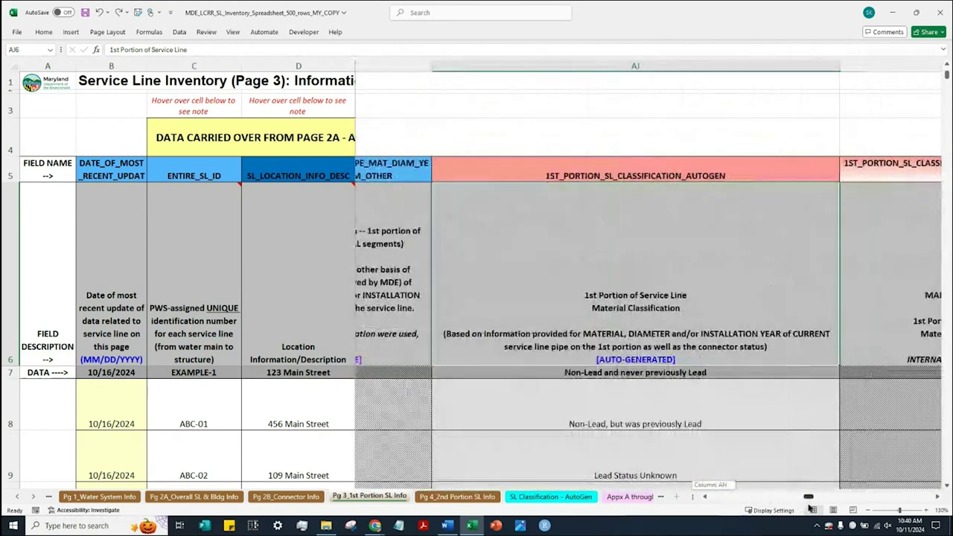
pyautogui.click(571, 65)
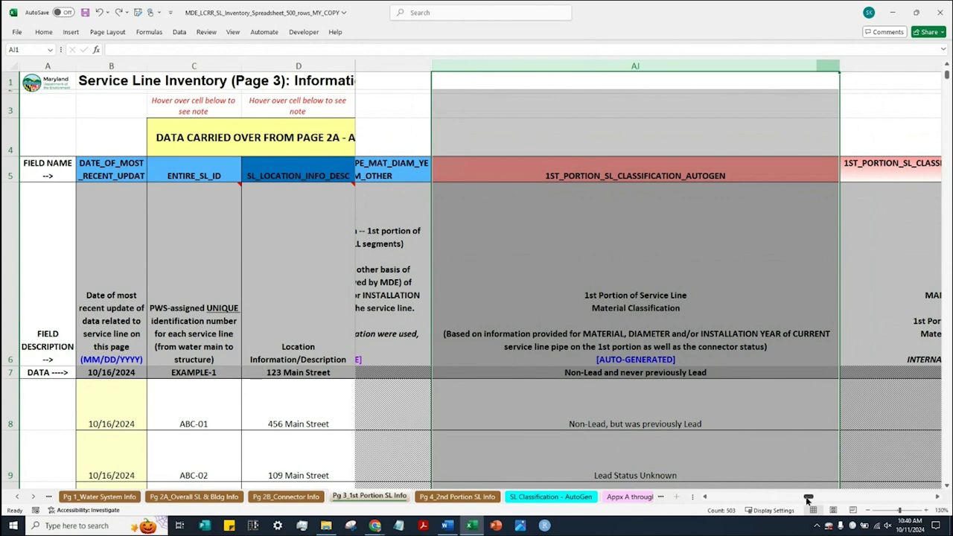
pyautogui.moveTo(808, 498); pyautogui.dragTo(713, 497)
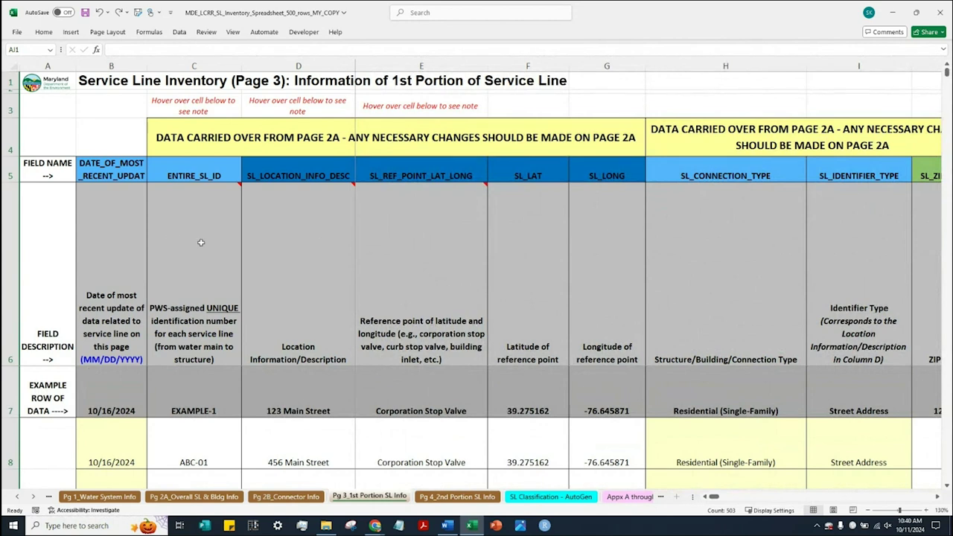
pyautogui.click(46, 104)
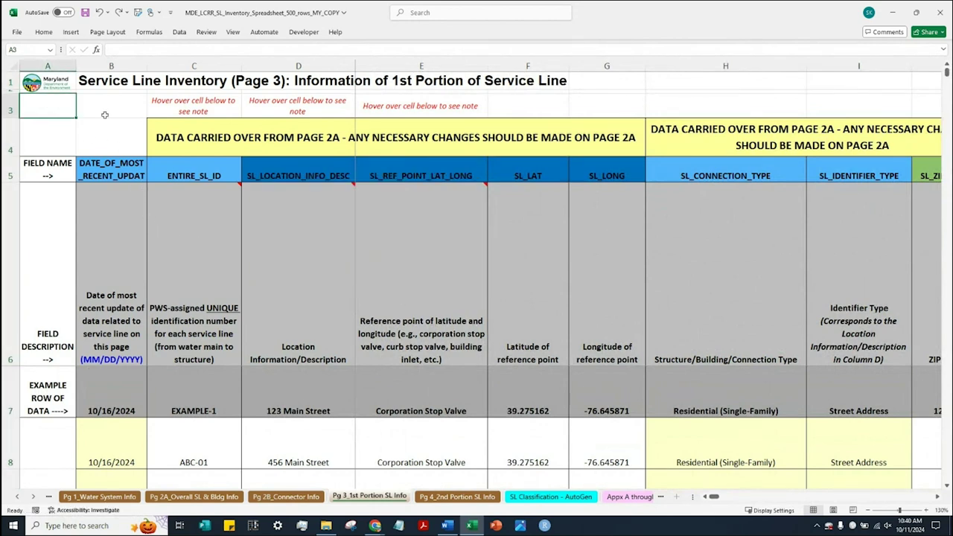